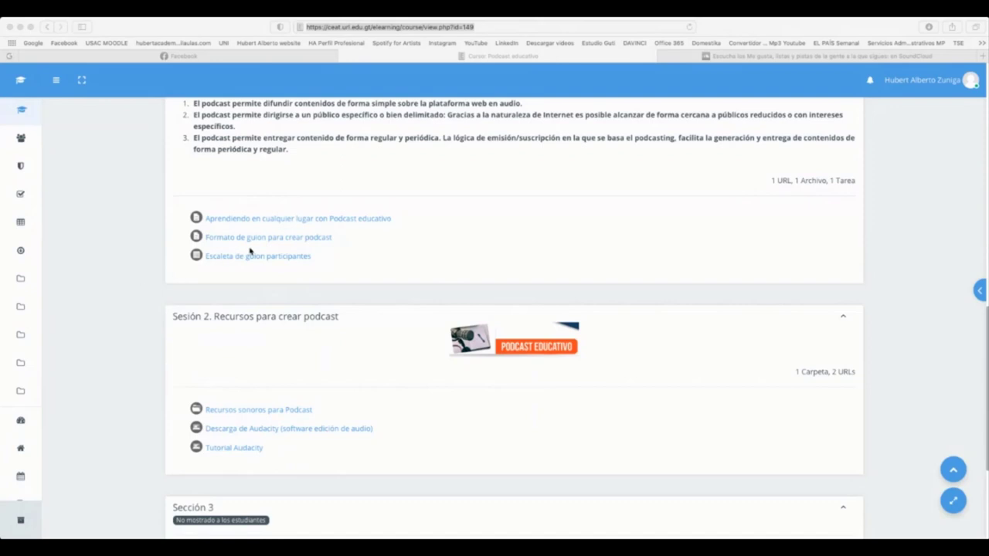
- Switch to the browser and open the "Formato de guion para crear podcast" file from Session 1 of the course
key(super+Tab)
scroll(294, 266, up, 5)
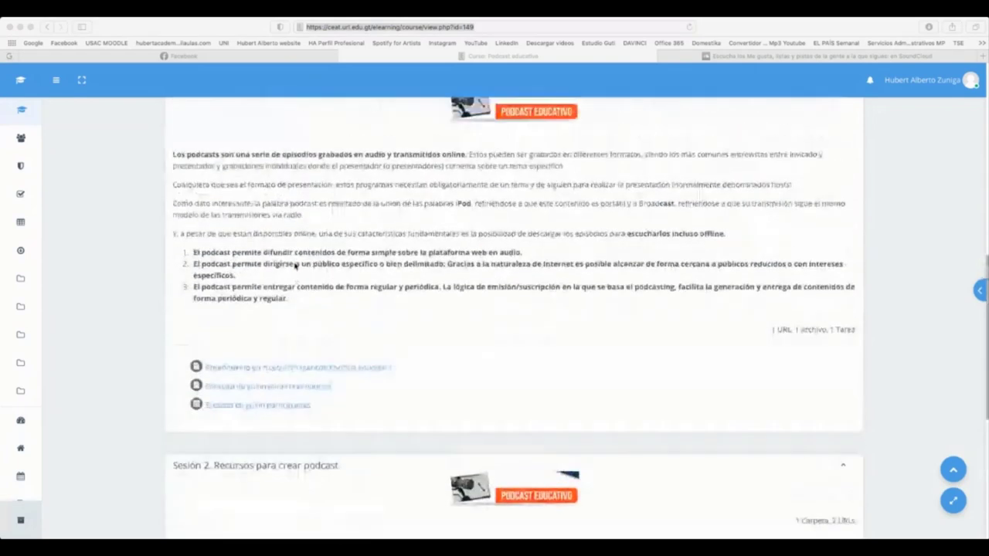
scroll(233, 350, down, 3)
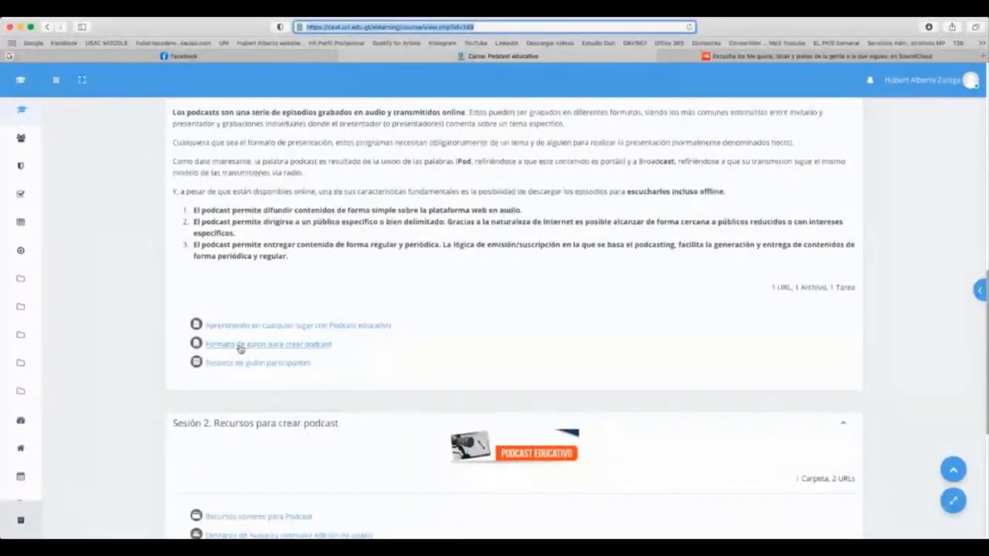
click(240, 348)
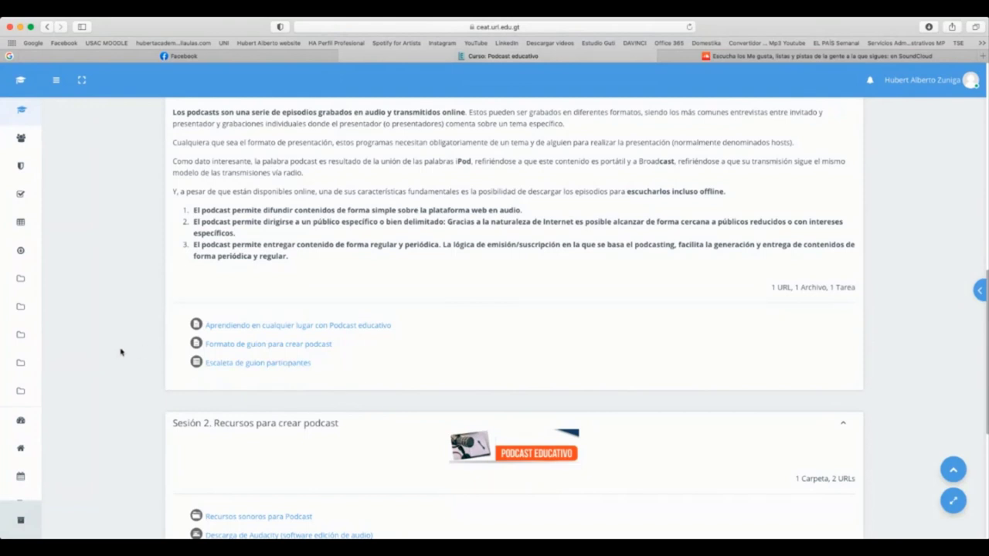
- Review the Session 1 description and the resources listed for Sessions 1 and 2 on the course page
scroll(120, 352, down, 4)
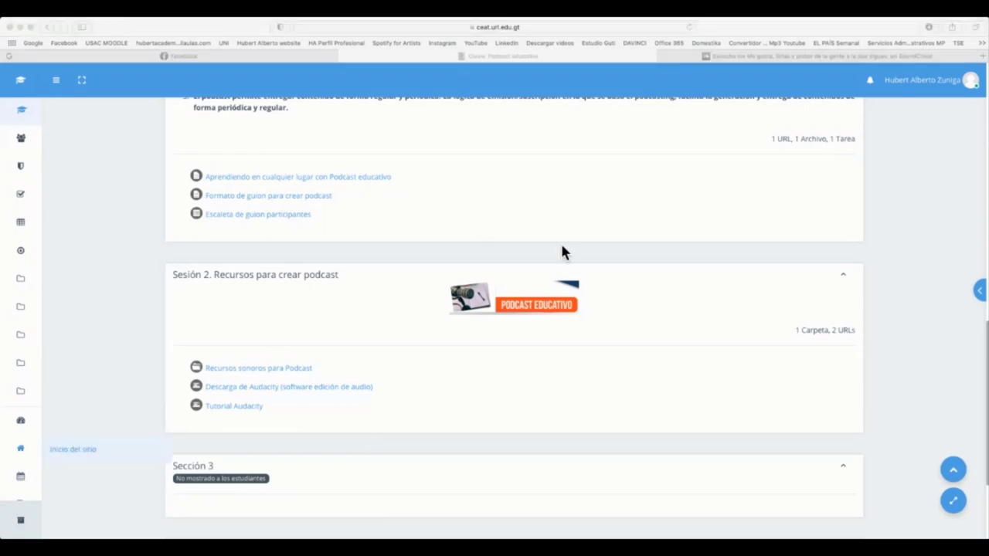
scroll(388, 303, up, 8)
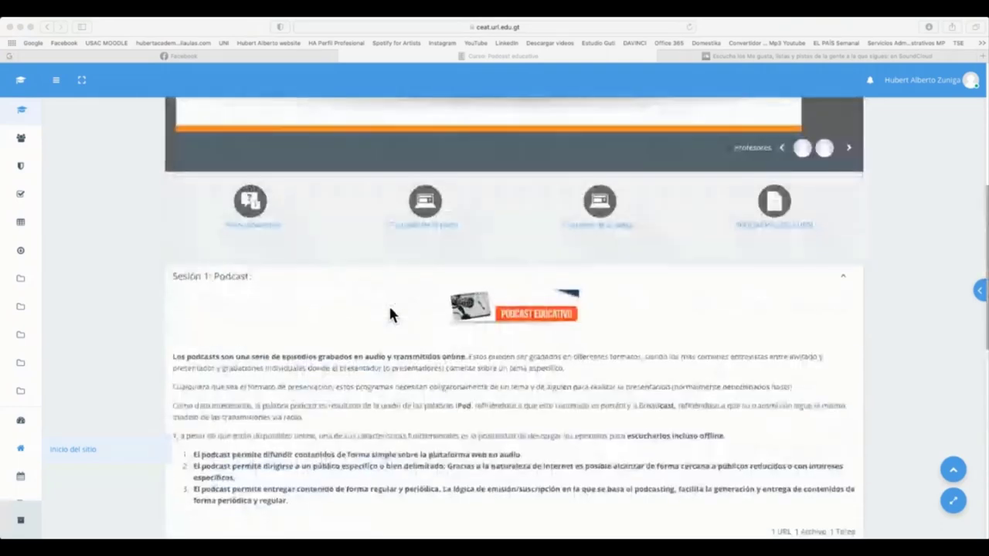
scroll(389, 304, down, 5)
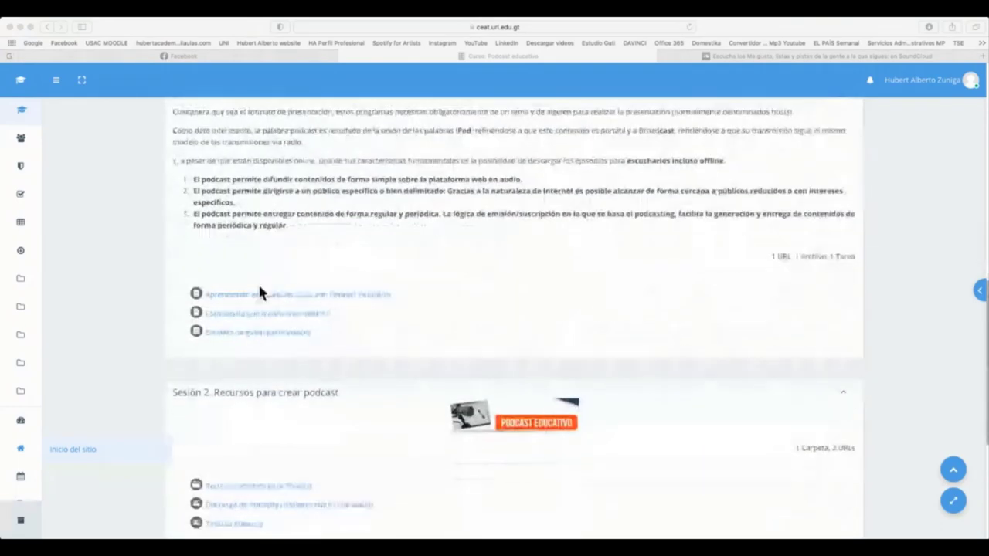
click(267, 324)
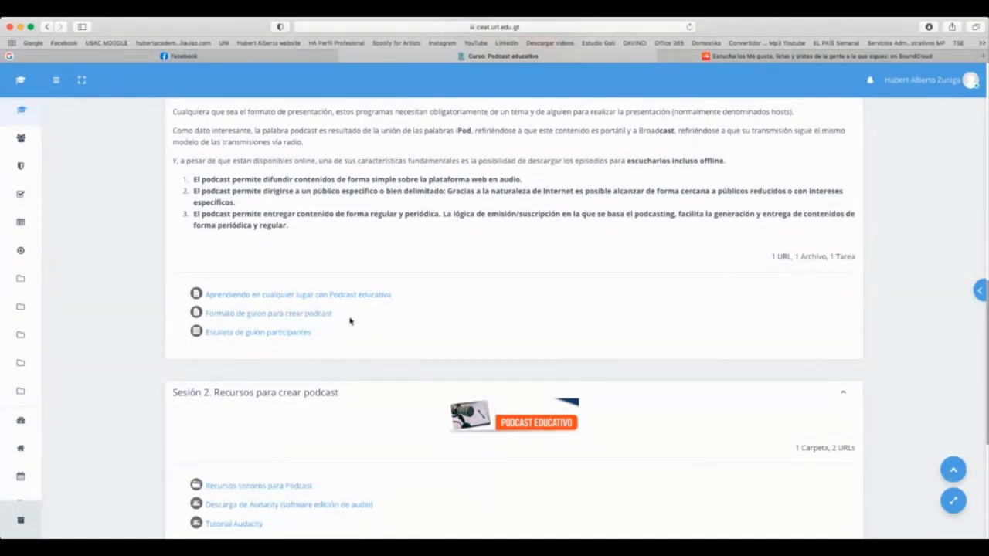
- Open a new browser tab and collapse the Buró bookmarks folder
scroll(349, 320, down, 5)
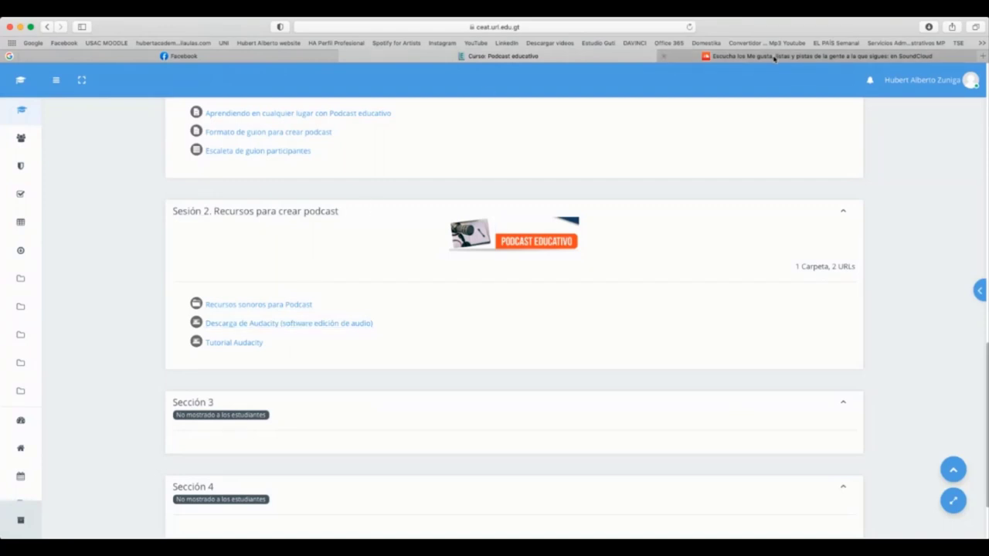
click(981, 56)
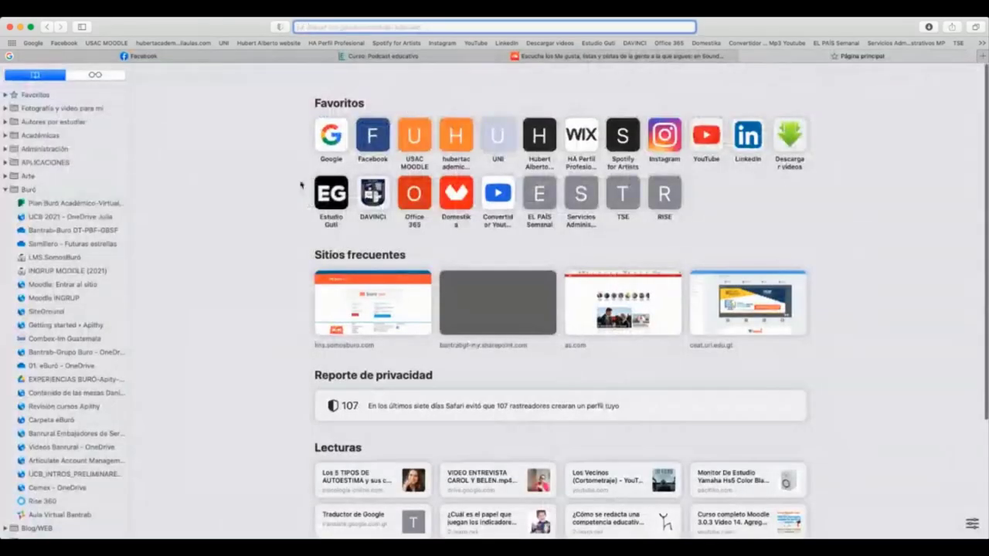
click(6, 189)
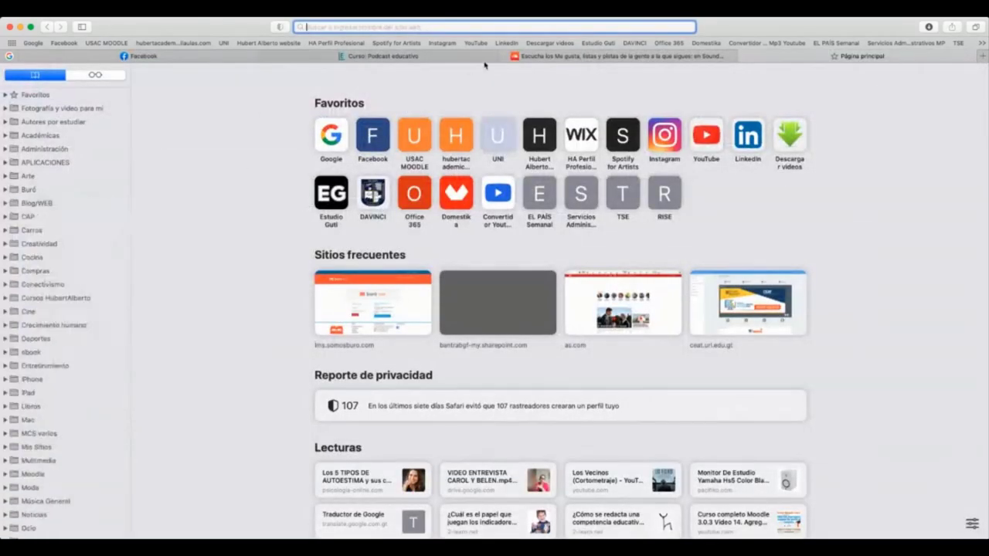
- Return to the course, follow the "Descarga de Audacity" link in Session 2 and open Audacity's main Windows page on Uptodown
key(ctrl+shift+Tab)
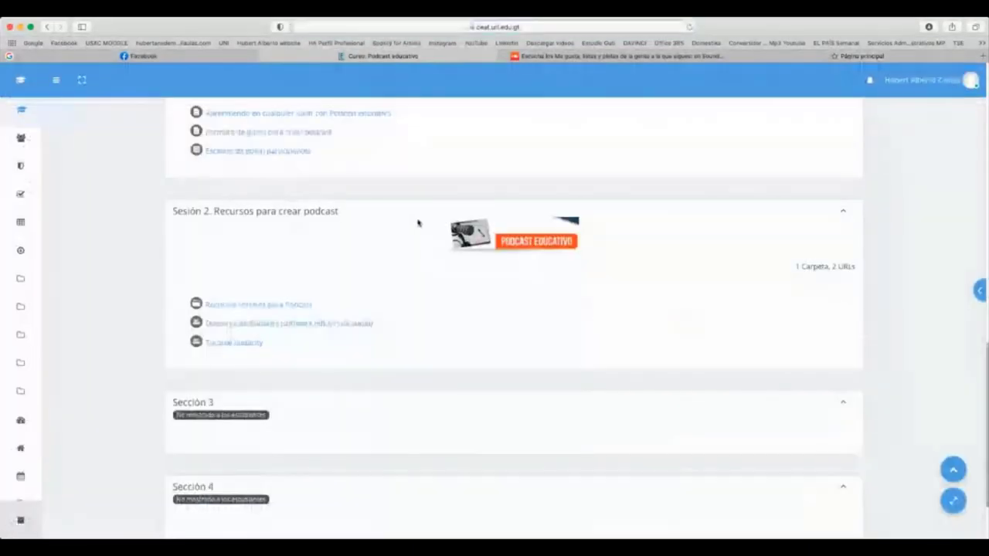
click(288, 324)
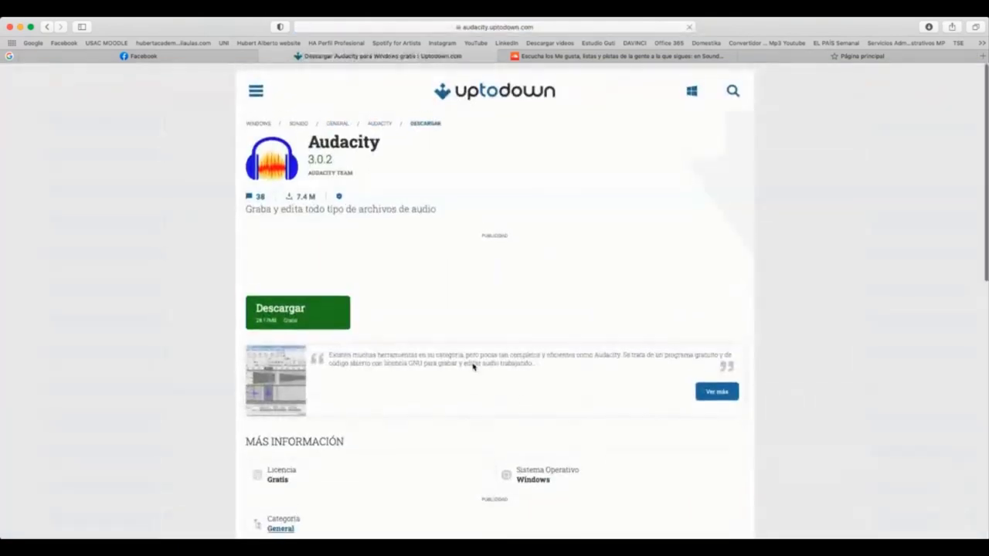
click(378, 116)
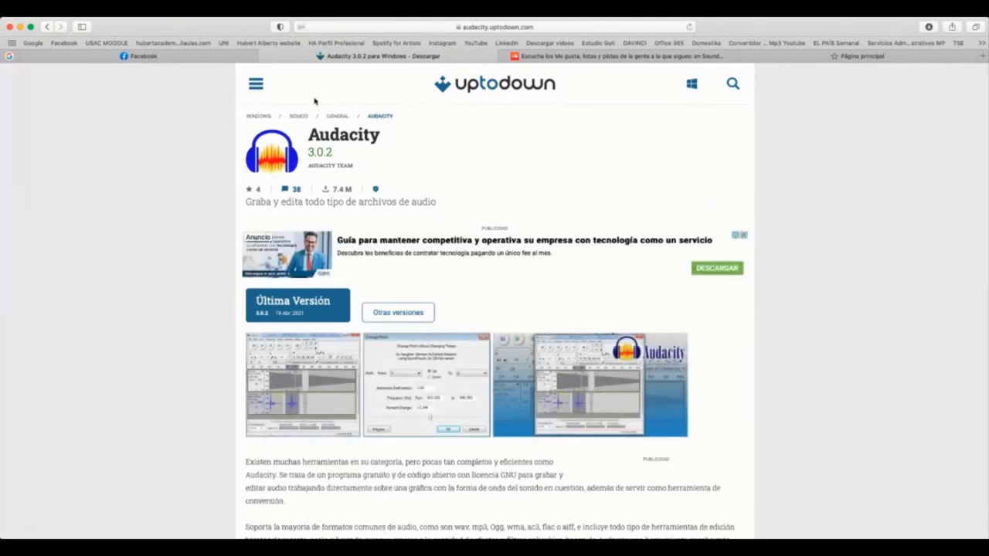
- Switch the Uptodown site from the Windows catalogue to its Mac apps
click(257, 85)
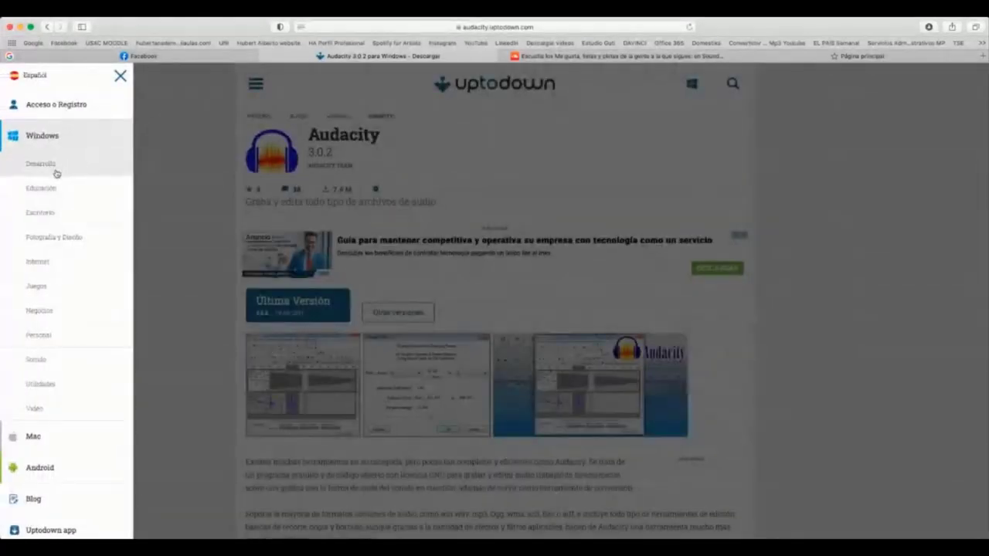
click(163, 199)
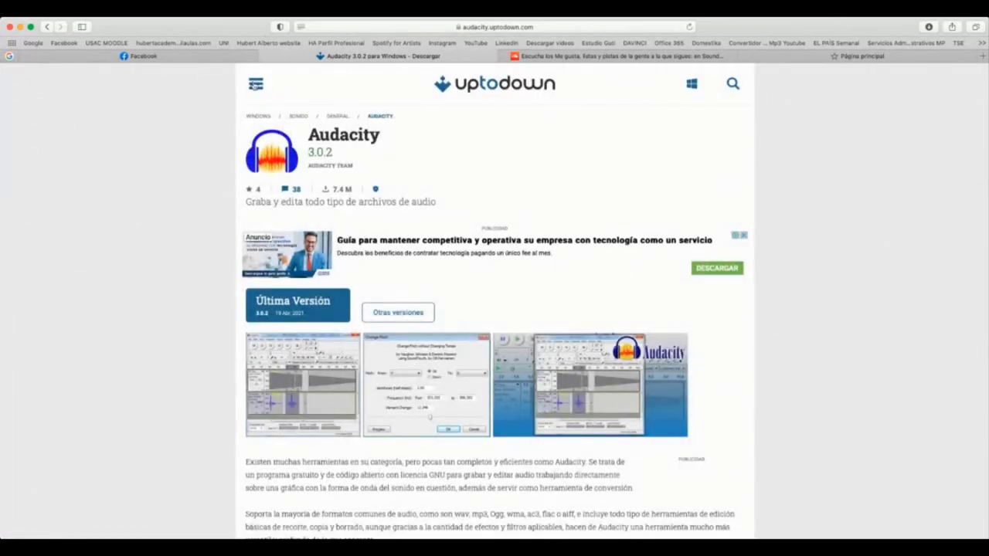
click(255, 84)
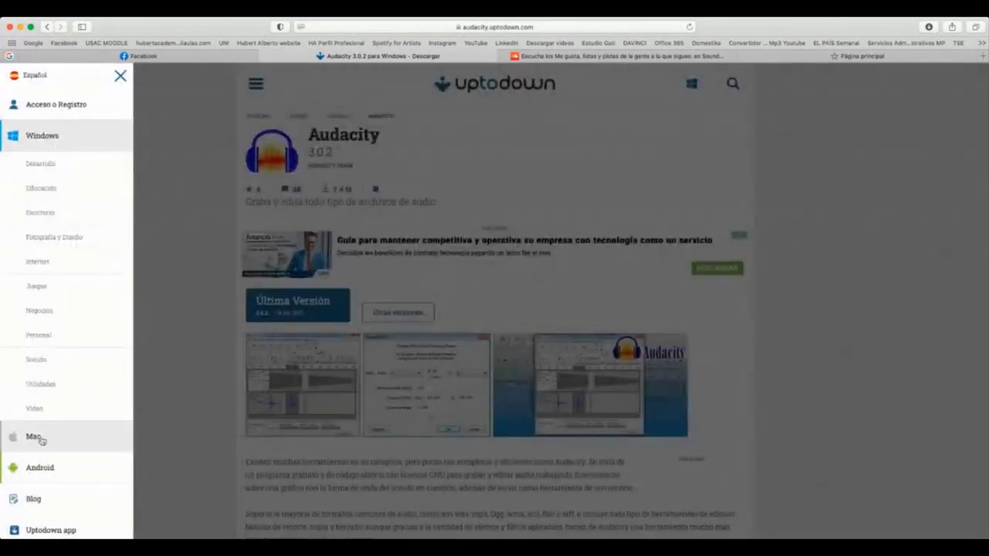
click(41, 437)
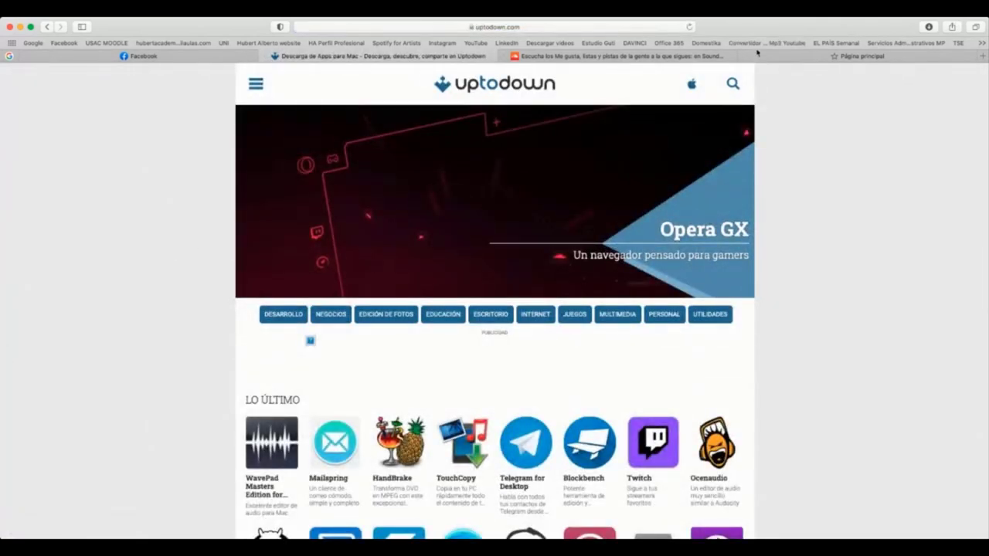
- Search Google for "audacity mac" in the spare tab and open the official Audacity Mac download page
click(819, 58)
click(331, 133)
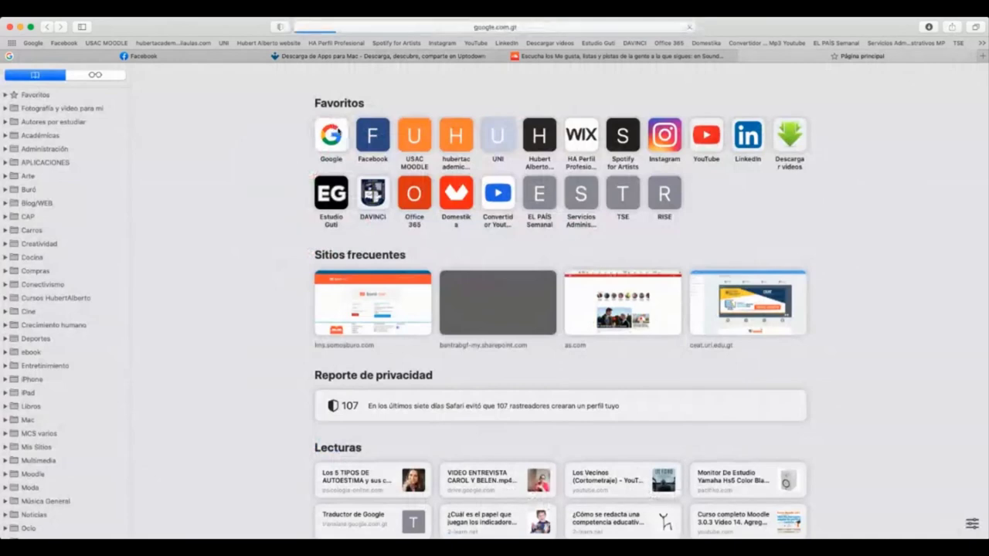
click(435, 269)
text(audacity mac)
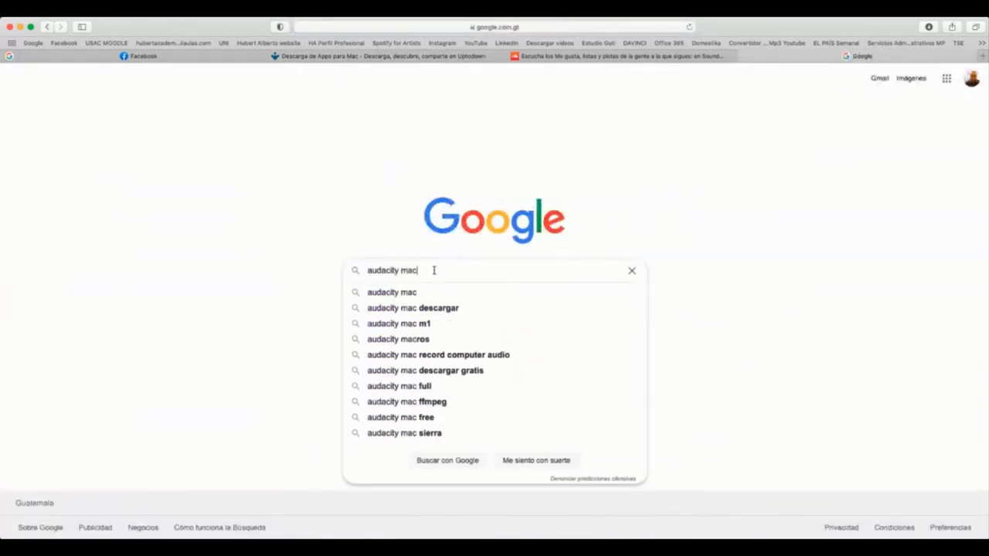
key(Return)
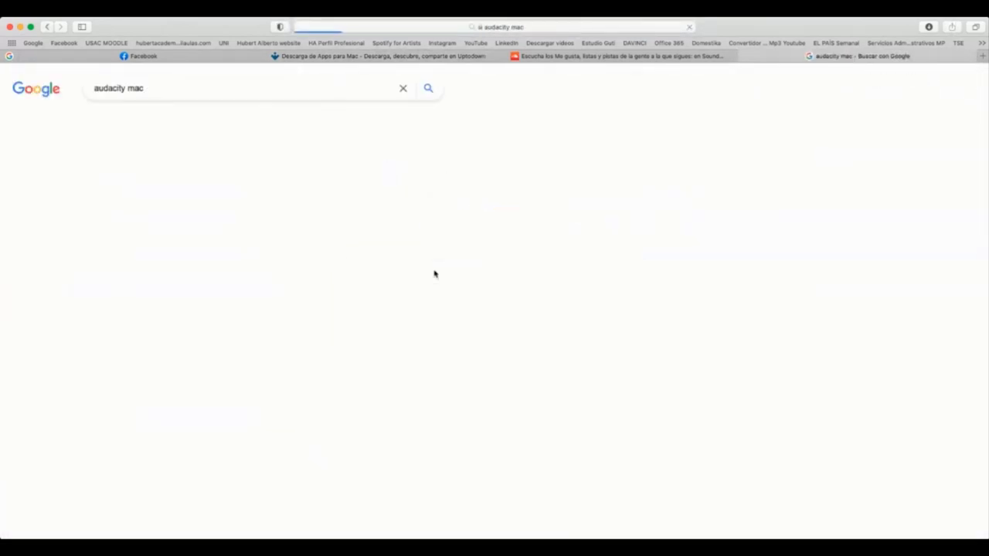
click(180, 179)
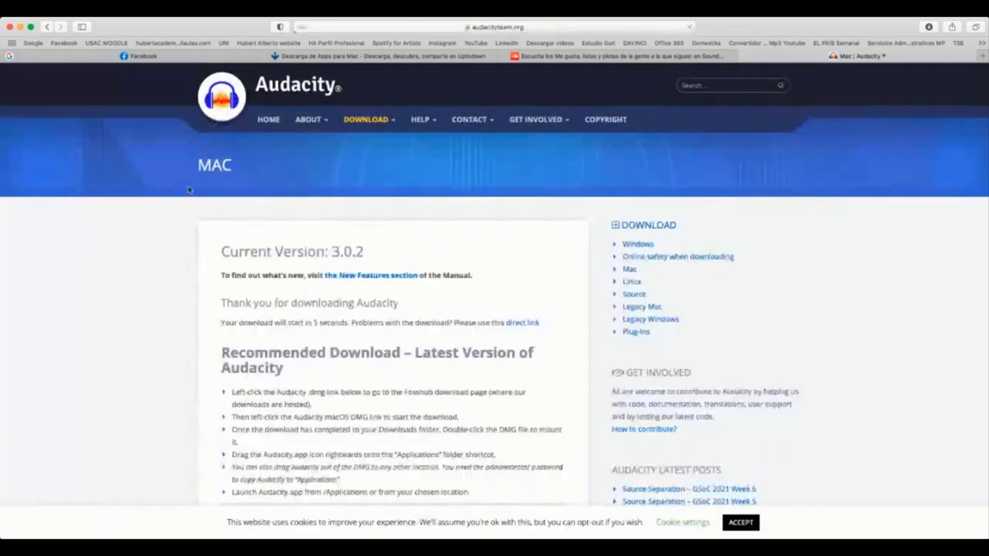
- Choose the Mac download on the Audacity site and review the recommended download instructions and the .dmg file link
mouse_move(382, 126)
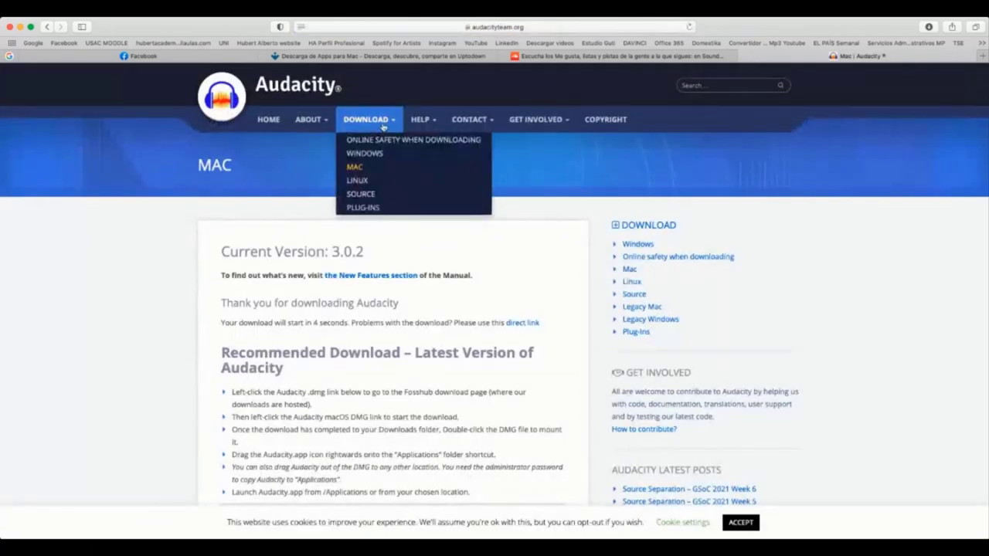
click(356, 169)
scroll(372, 312, down, 1)
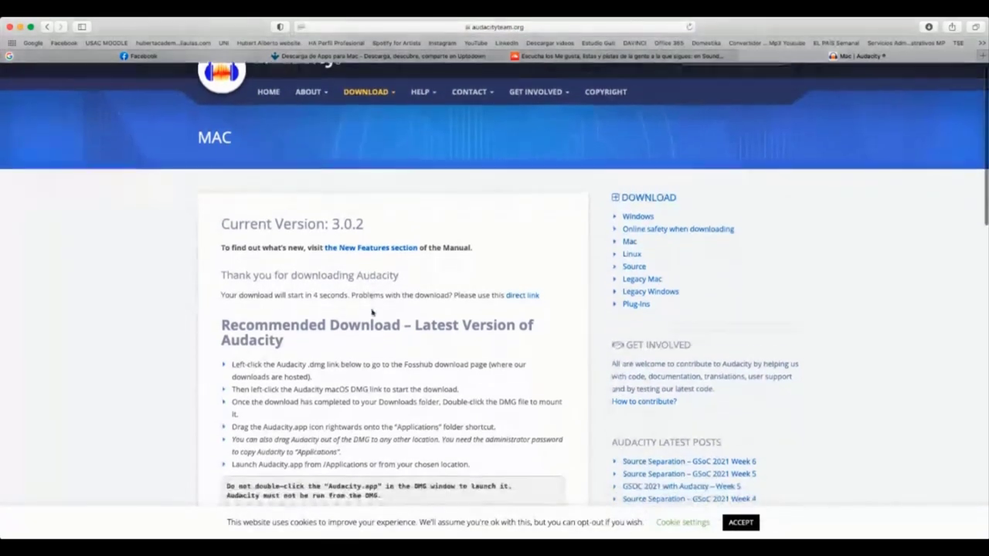
scroll(371, 312, down, 5)
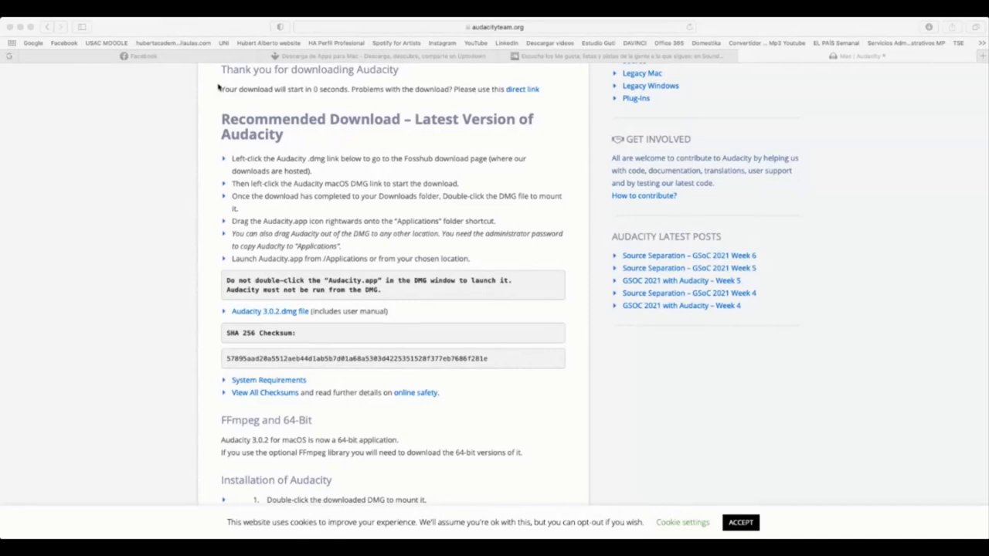
- Go back from the Uptodown pages to the Podcast educativo course page
click(563, 59)
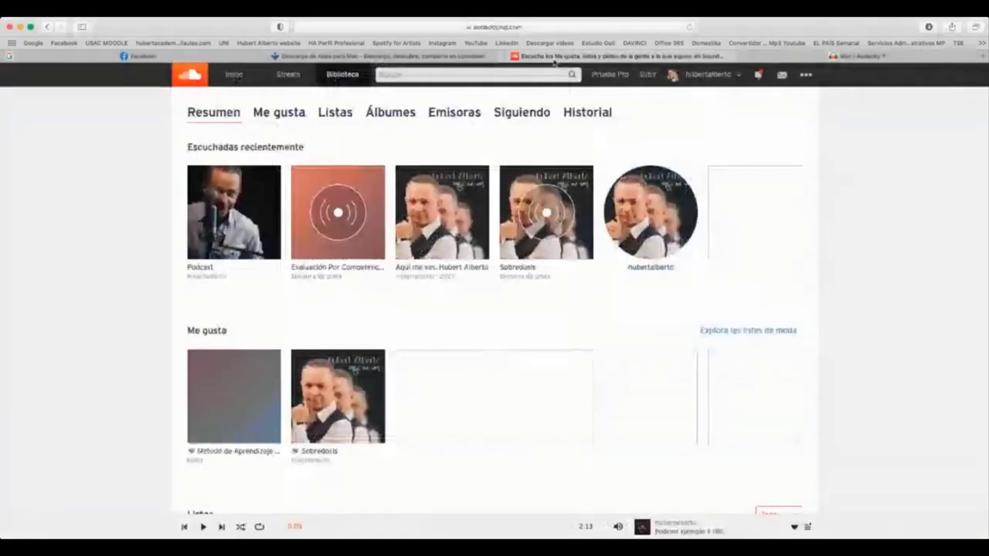
click(417, 58)
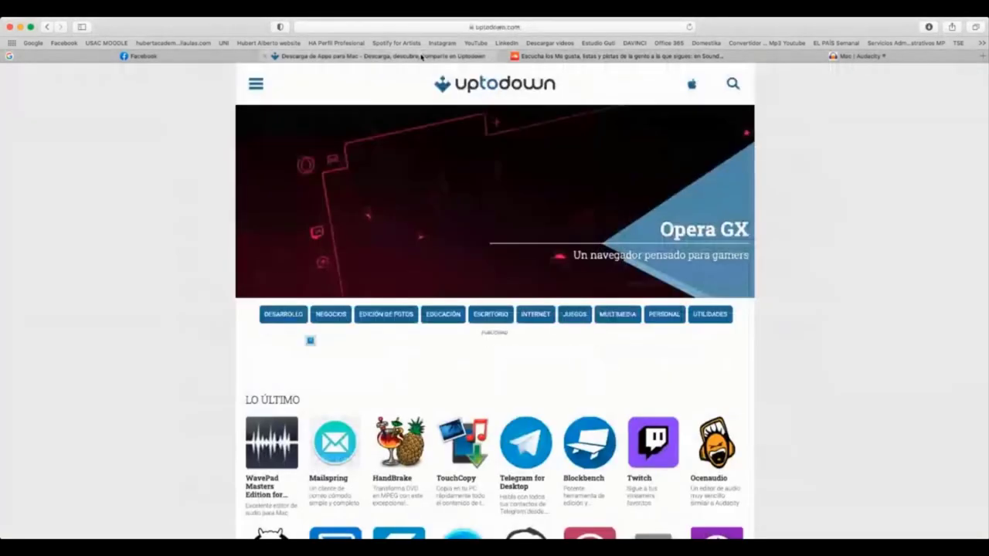
click(47, 27)
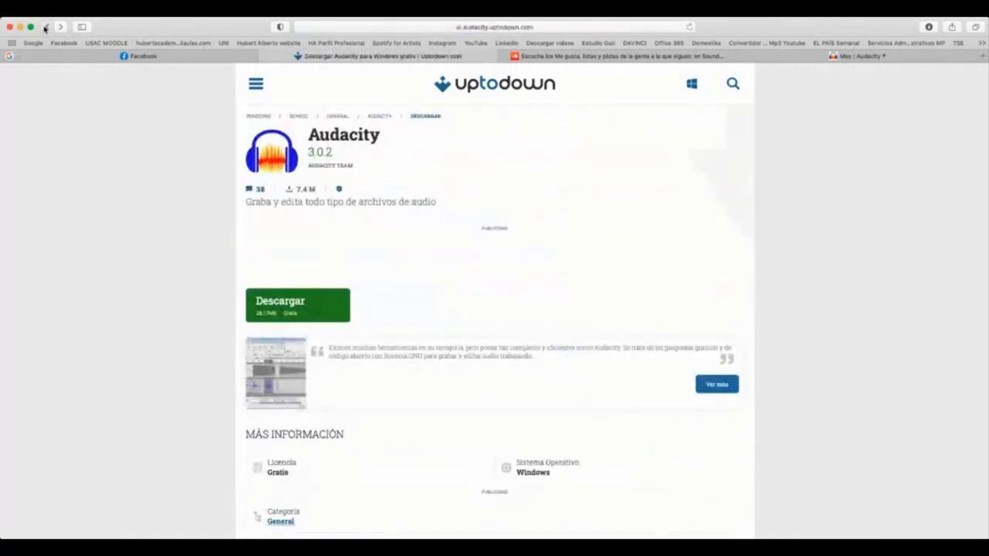
click(45, 28)
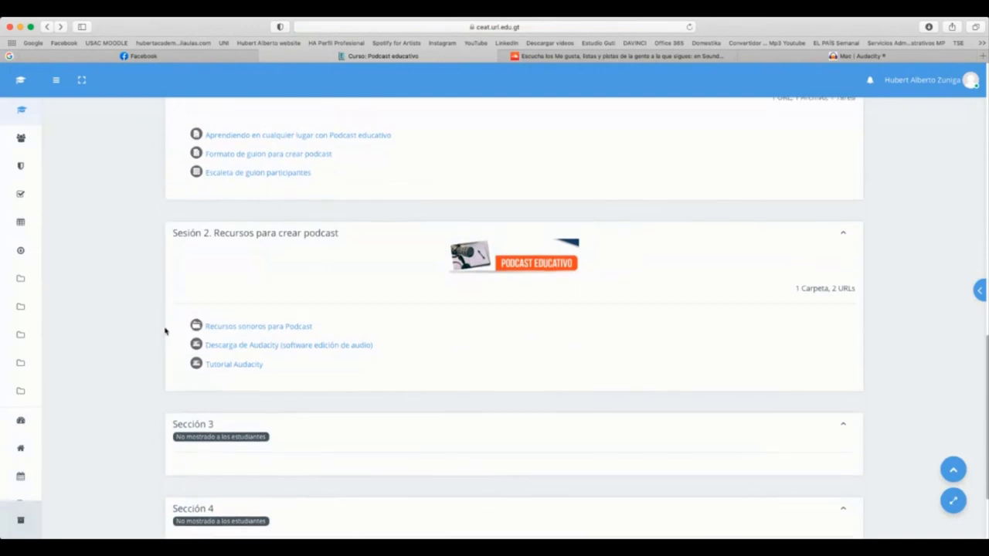
- Look through the audio files in Session 2's "Recursos sonoros para Podcast" folder and return to the course page
scroll(165, 330, up, 2)
scroll(164, 331, down, 1)
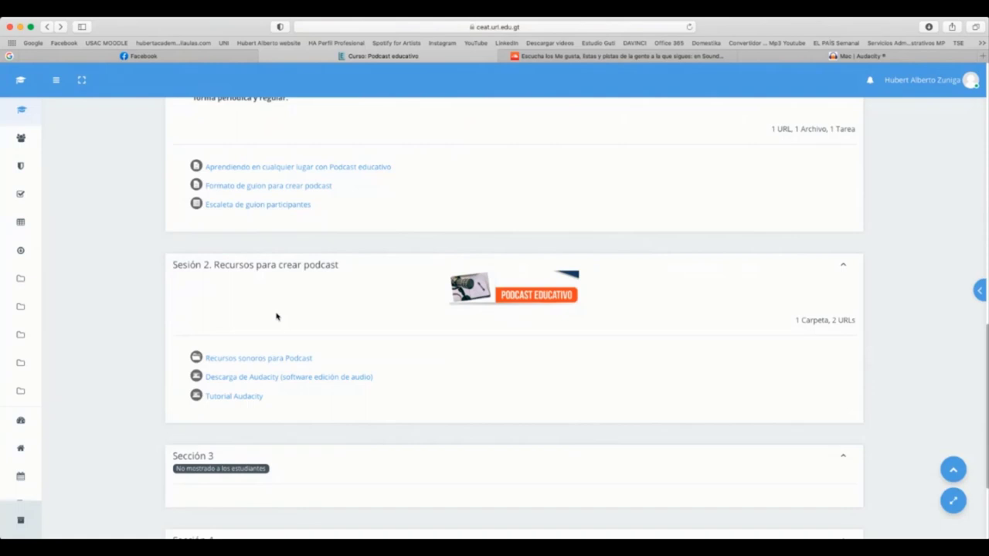
click(284, 360)
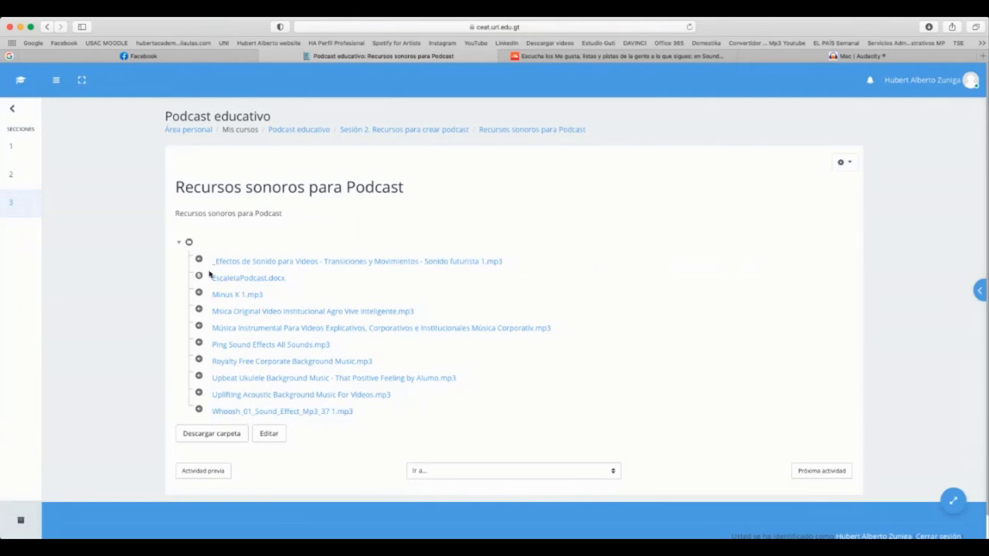
click(47, 28)
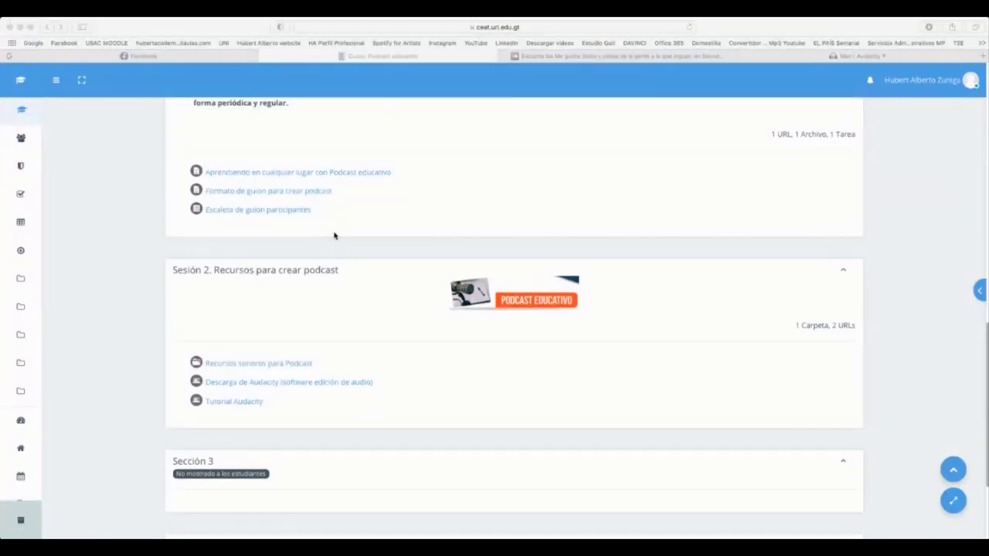
- Check the Session 1 script resources and reopen the "Recursos sonoros para Podcast" folder in Session 2
scroll(333, 234, up, 3)
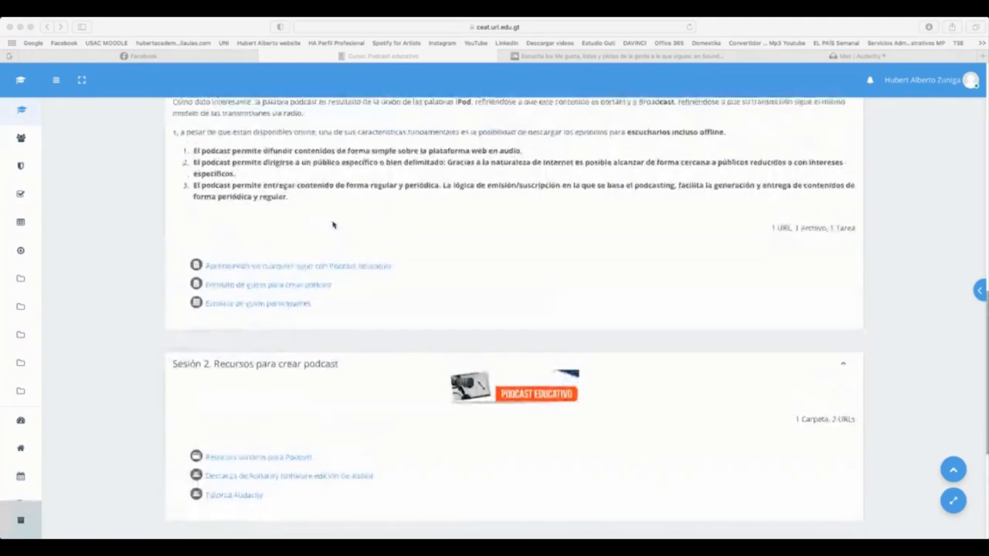
click(174, 289)
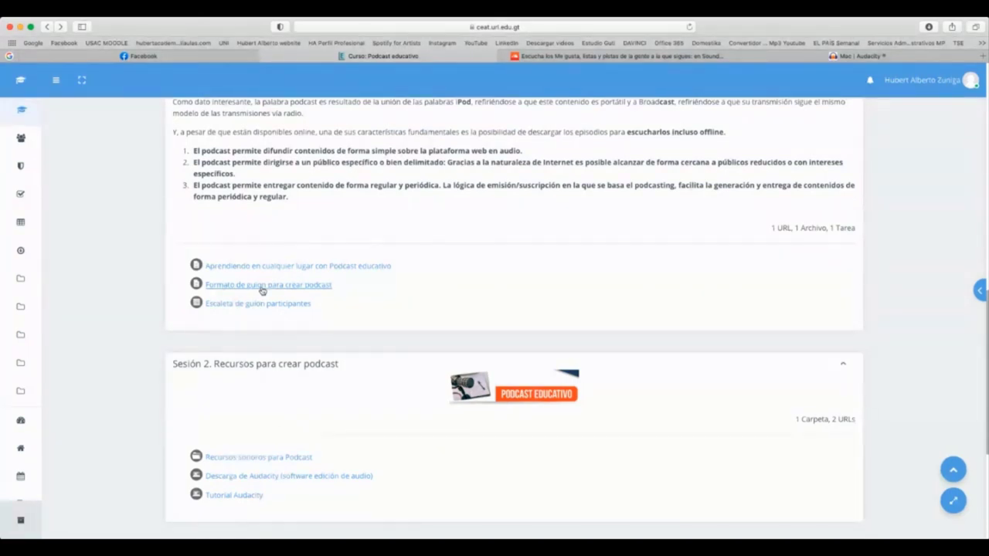
scroll(262, 290, down, 4)
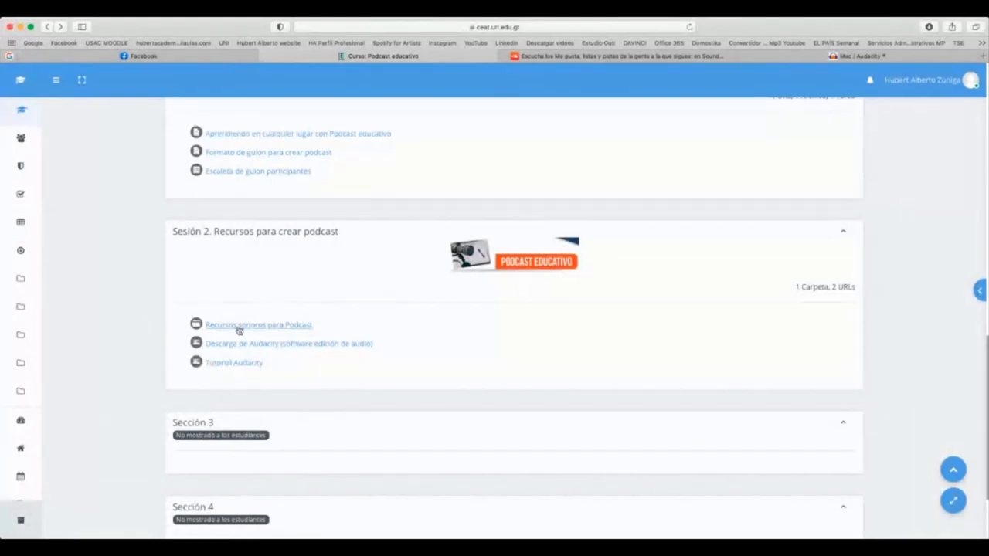
click(240, 325)
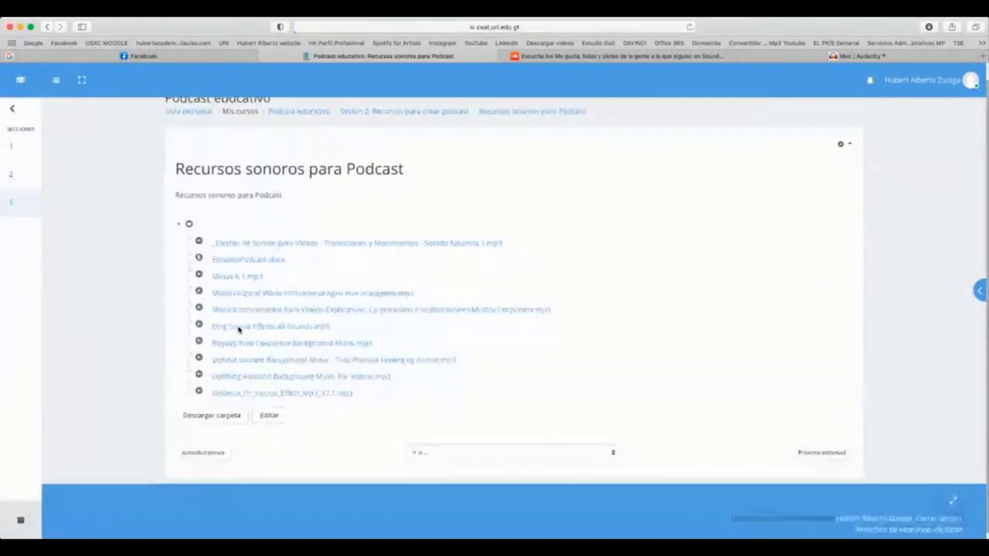
- Review the "Recursos sonoros para Podcast" folder, go back to the course page and look over the Session 1 and Session 2 resources
scroll(231, 371, down, 1)
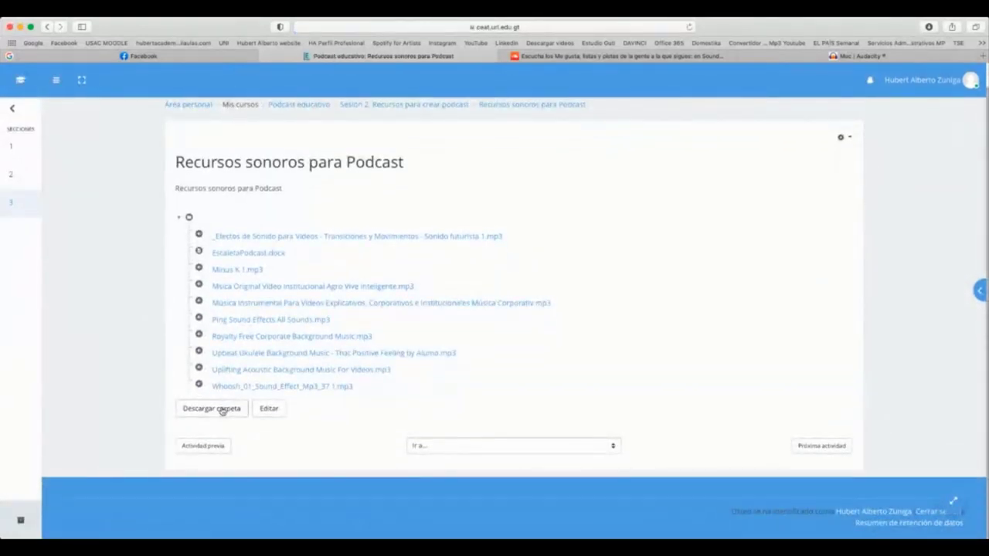
click(46, 27)
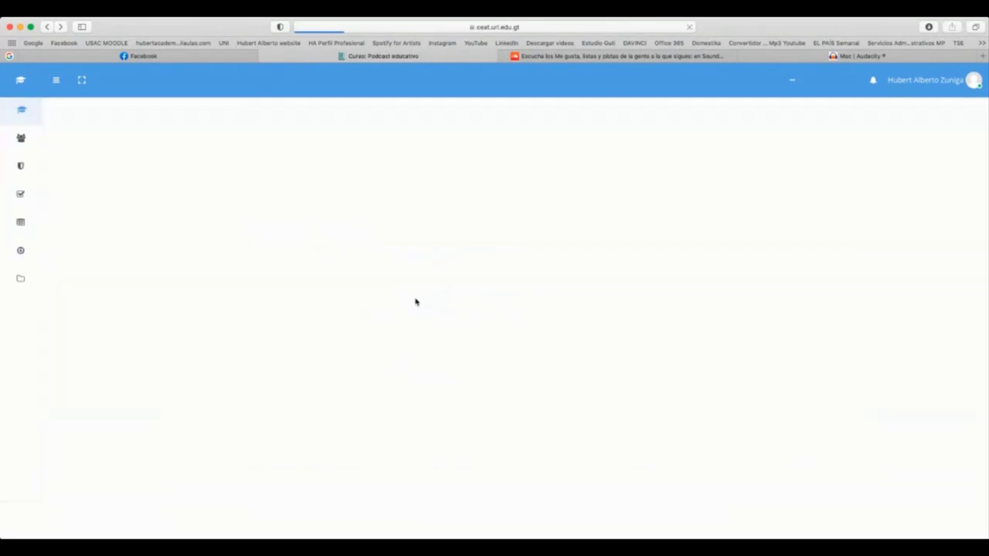
scroll(314, 329, down, 10)
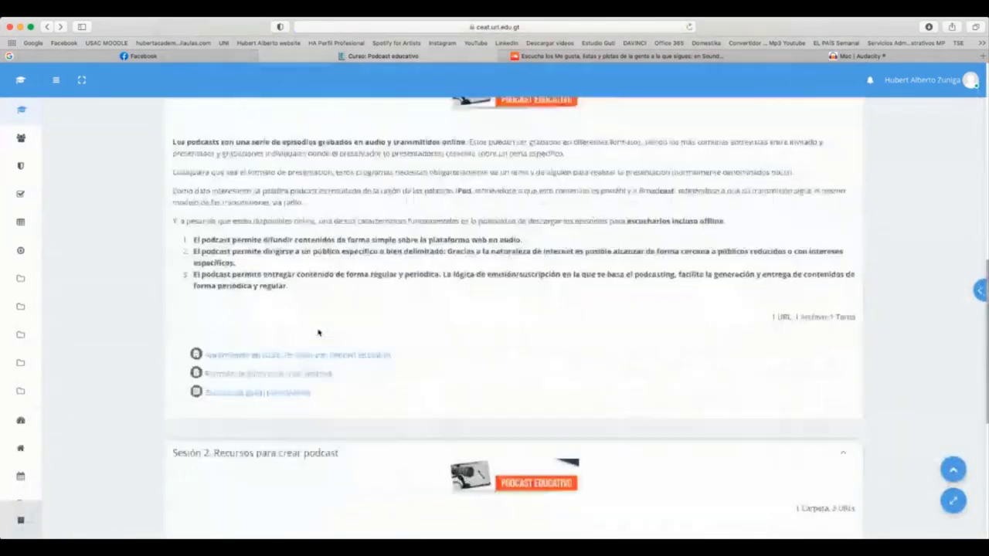
scroll(318, 330, down, 3)
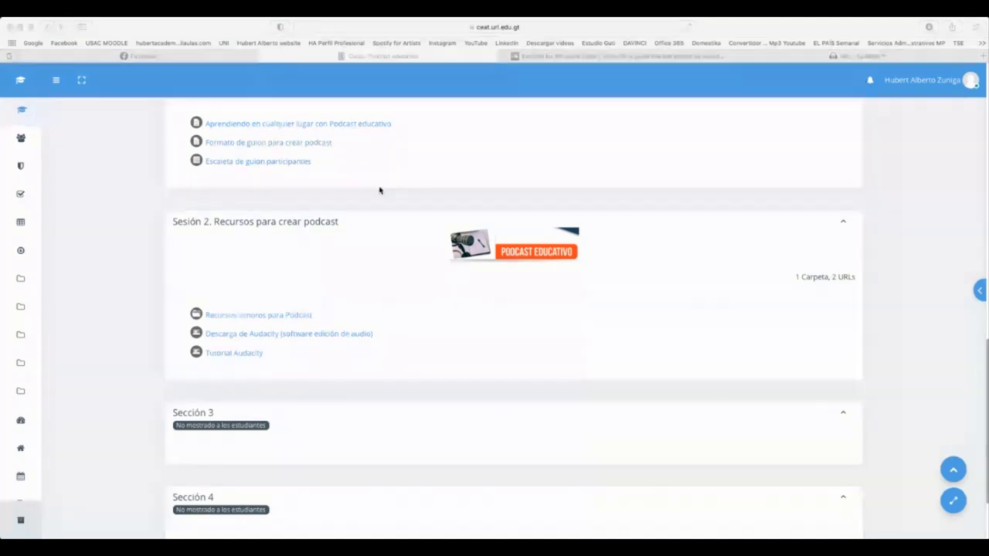
- Switch to the Word document "Escaleta PRACTICA EJEMPLO" and skim its podcast details, voice recording indications and script table
click(100, 194)
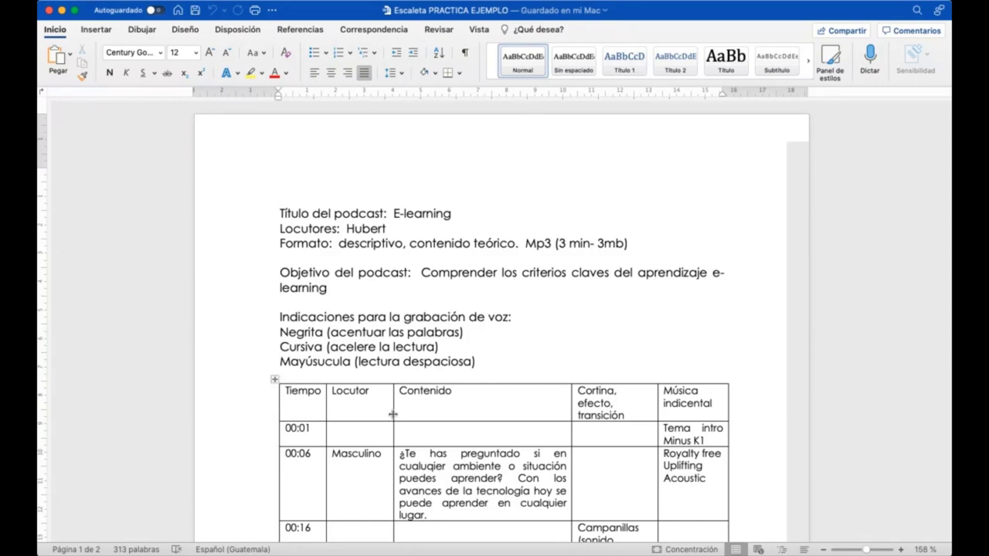
scroll(392, 414, down, 3)
scroll(392, 414, down, 1)
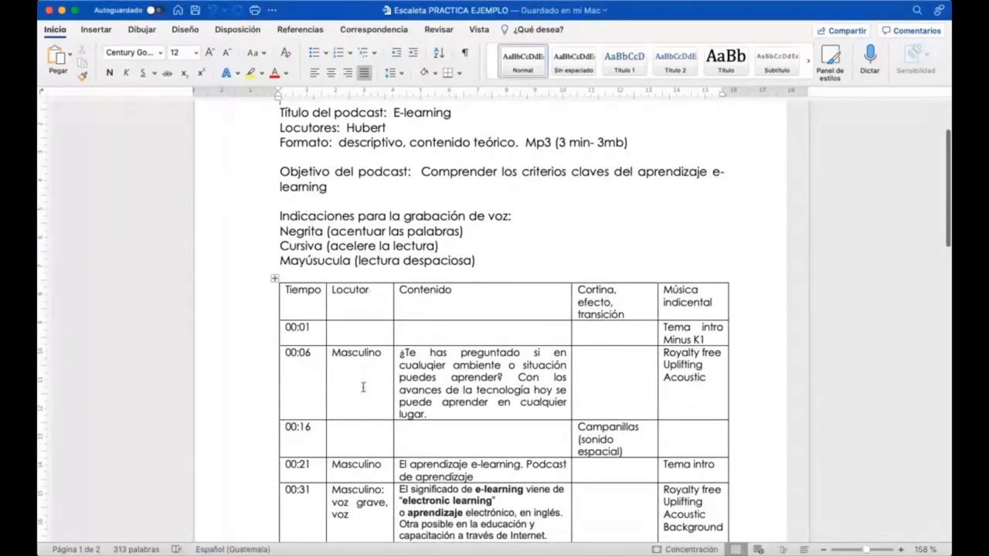
scroll(480, 284, down, 3)
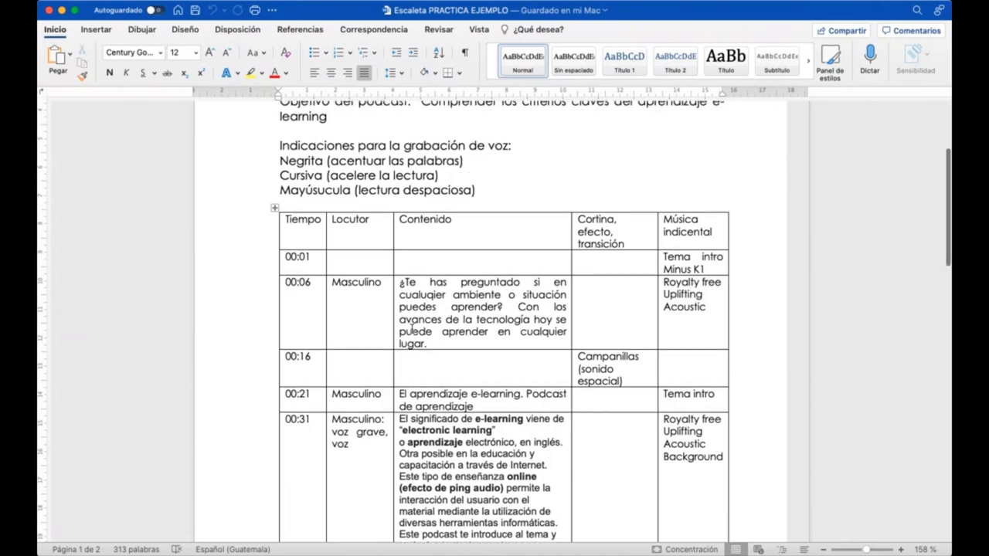
scroll(412, 305, down, 5)
scroll(420, 332, down, 2)
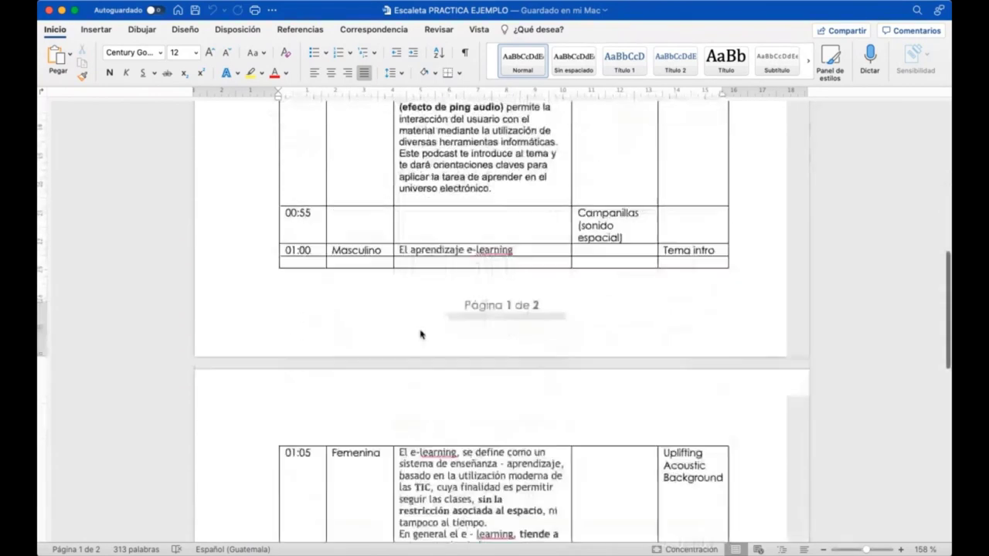
scroll(420, 332, up, 5)
scroll(420, 328, up, 3)
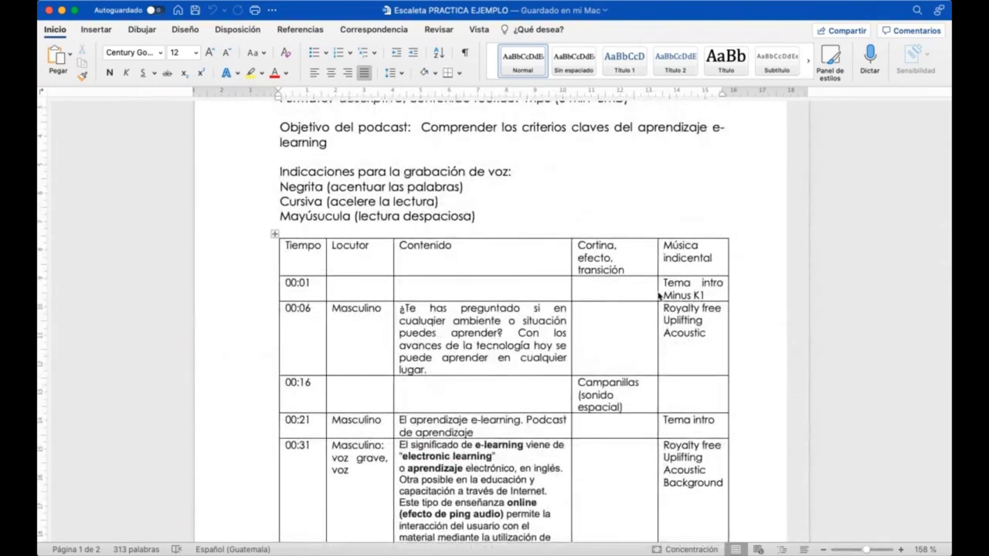
- Read the script table from the 00:01 row through the 02:00 "Cierre" row, and return to the document's start
scroll(565, 228, down, 3)
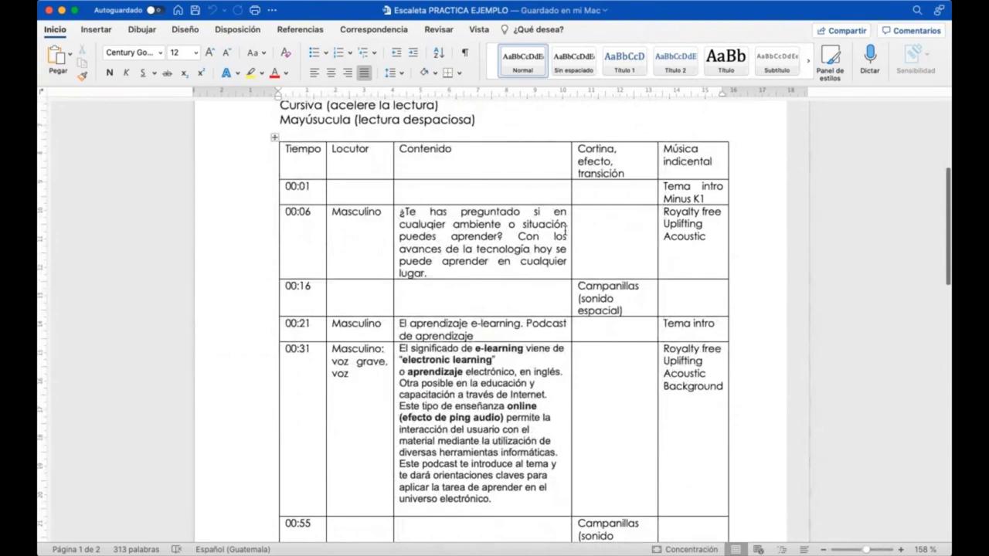
scroll(564, 227, down, 3)
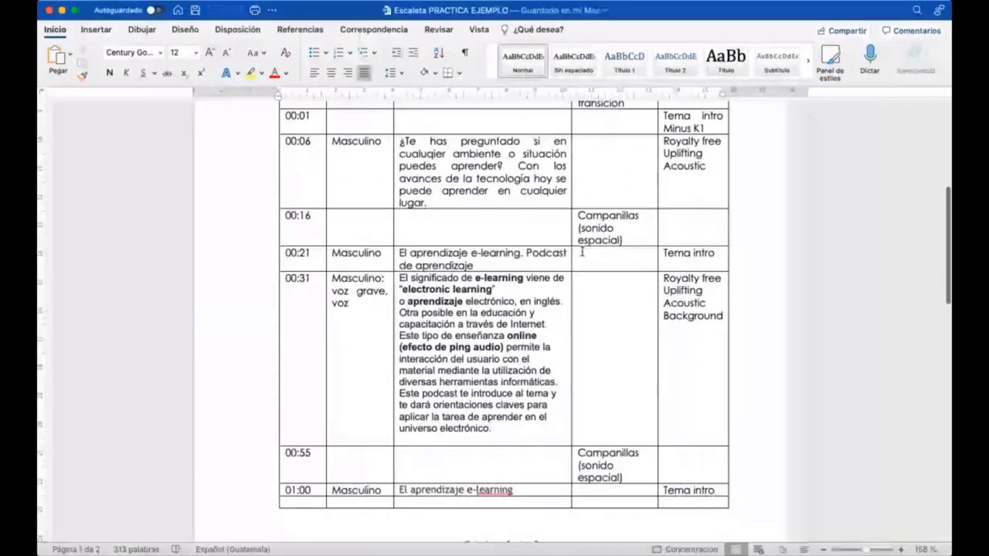
scroll(582, 251, down, 1)
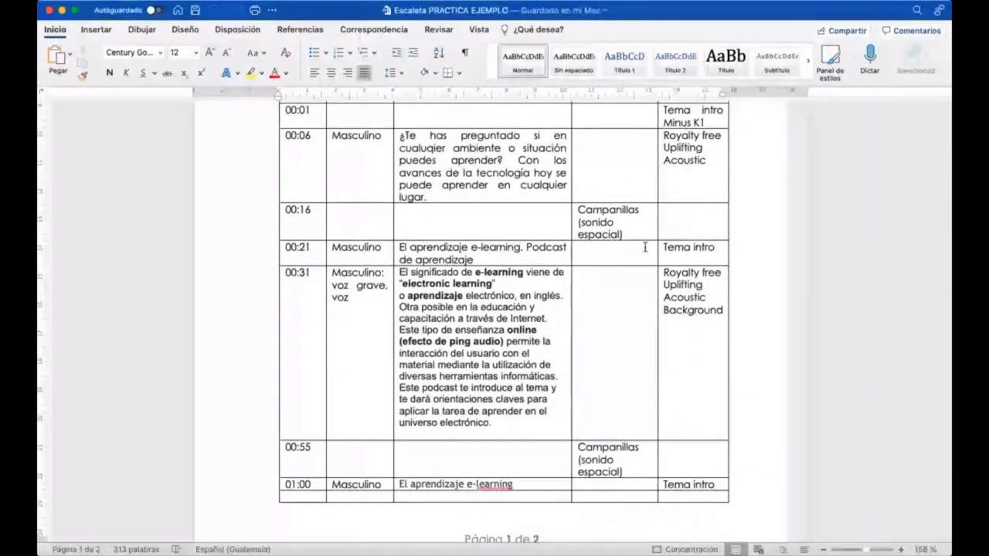
scroll(645, 247, down, 4)
scroll(466, 291, down, 12)
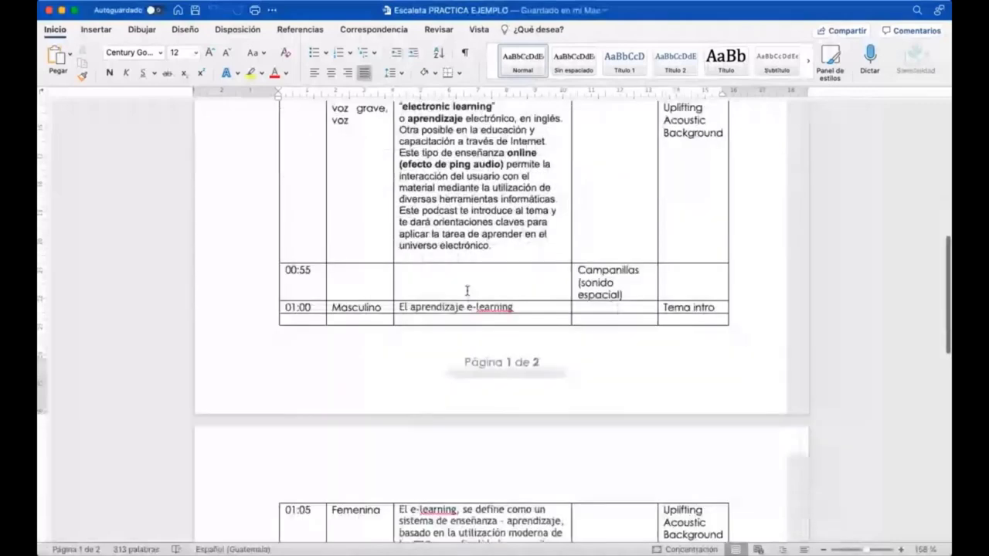
scroll(467, 294, down, 8)
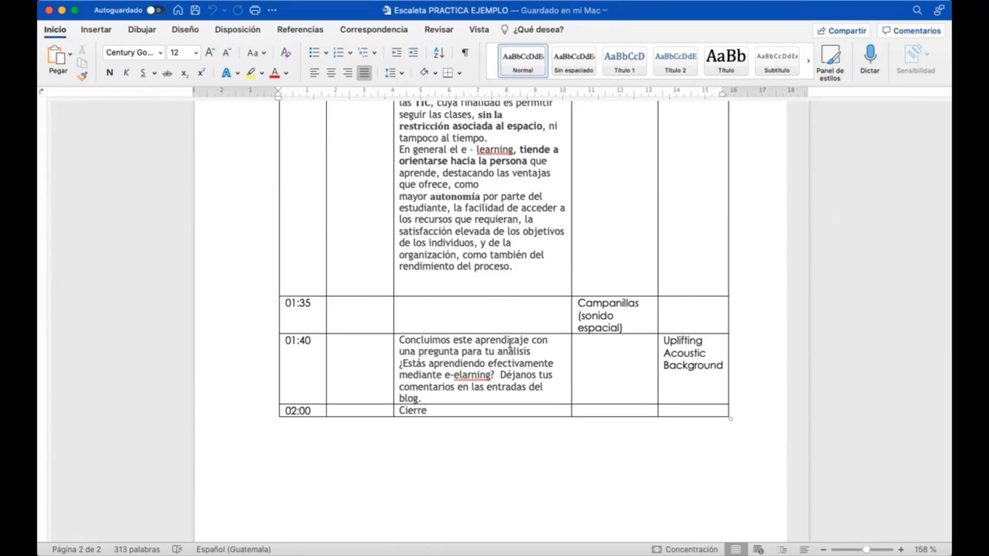
scroll(507, 347, up, 20)
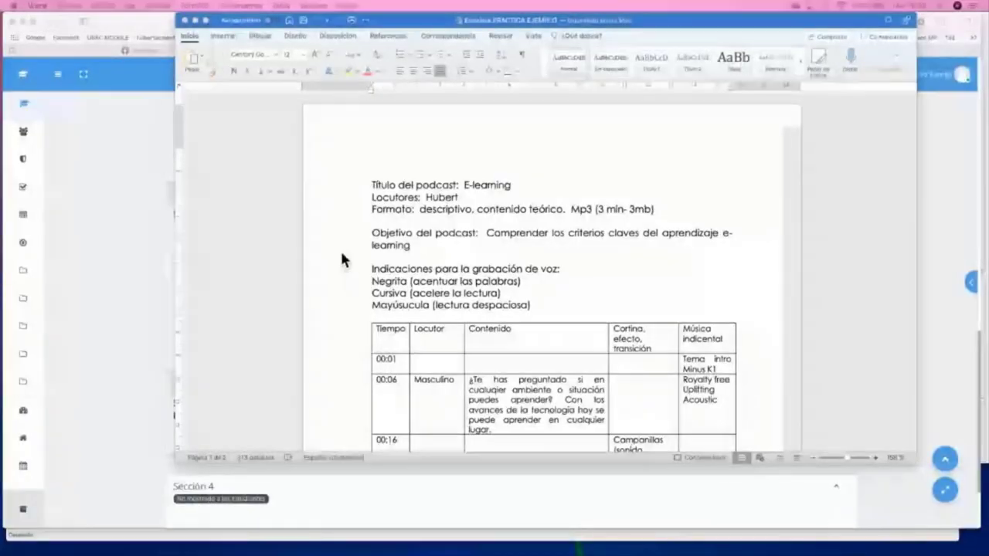
- Switch to Audacity and enlarge its window to nearly fill the screen
key(super+Tab)
key(super+Tab)
key(super+Tab)
key(super+Tab)
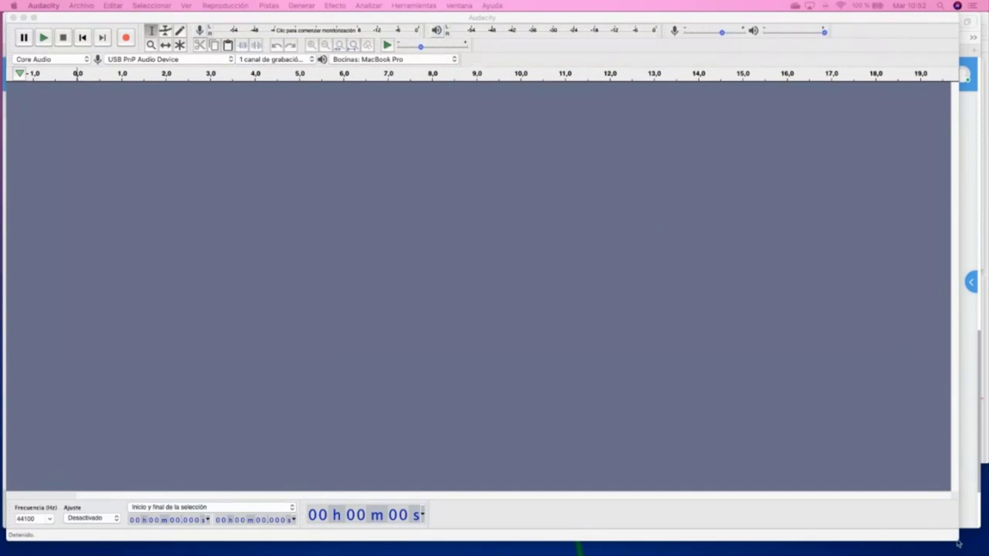
drag(959, 543, 975, 551)
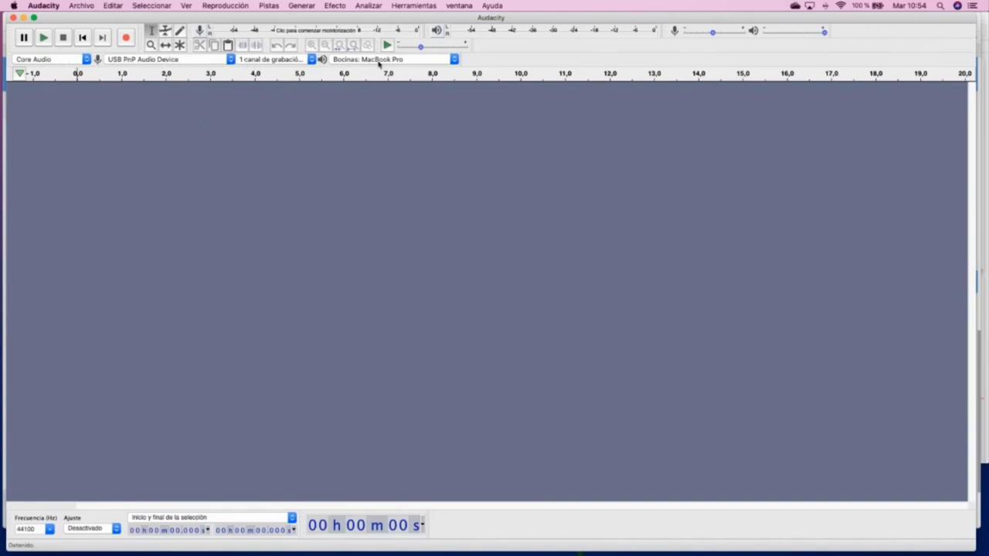
- Examine the available audio hosts, recording devices, recording channels and playback devices, keeping the current selections
click(59, 61)
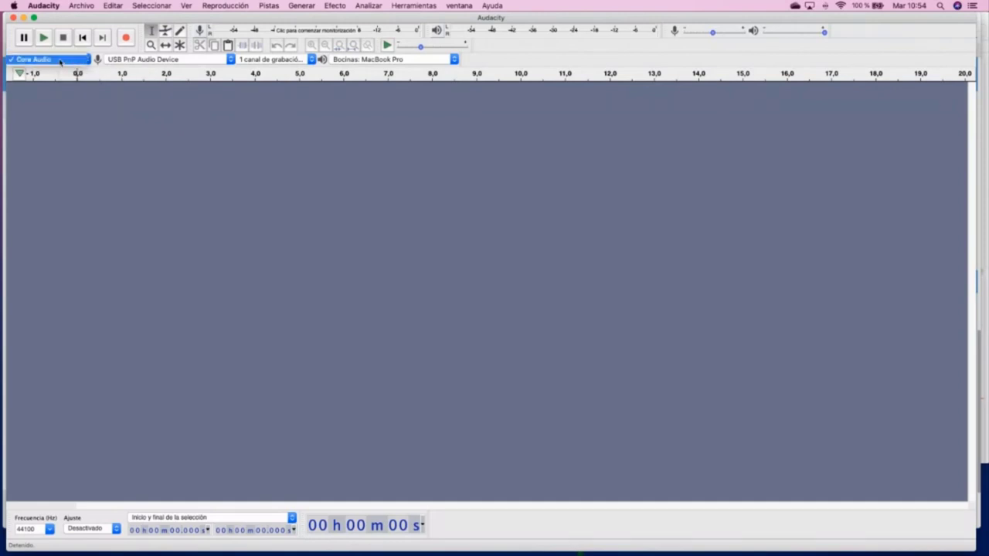
click(60, 62)
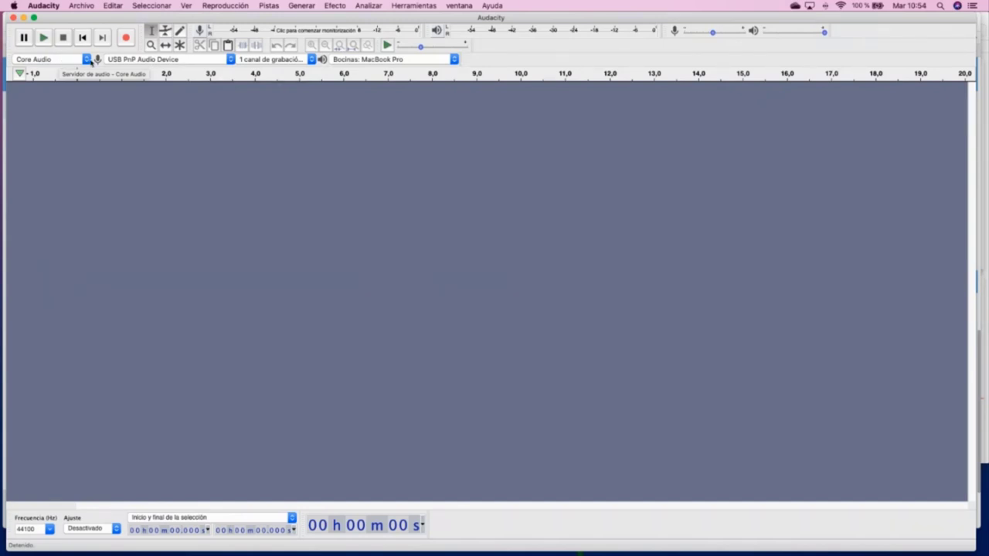
click(154, 63)
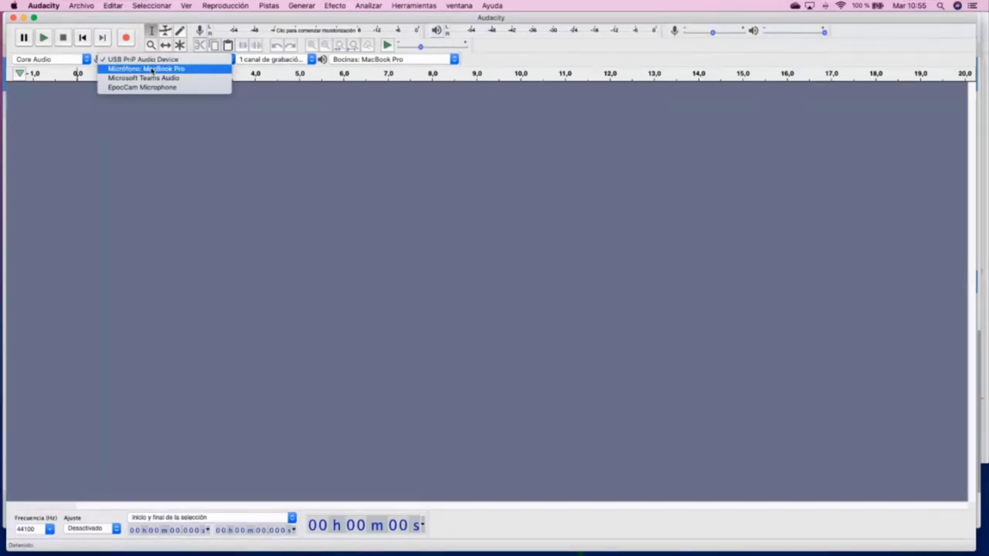
click(287, 122)
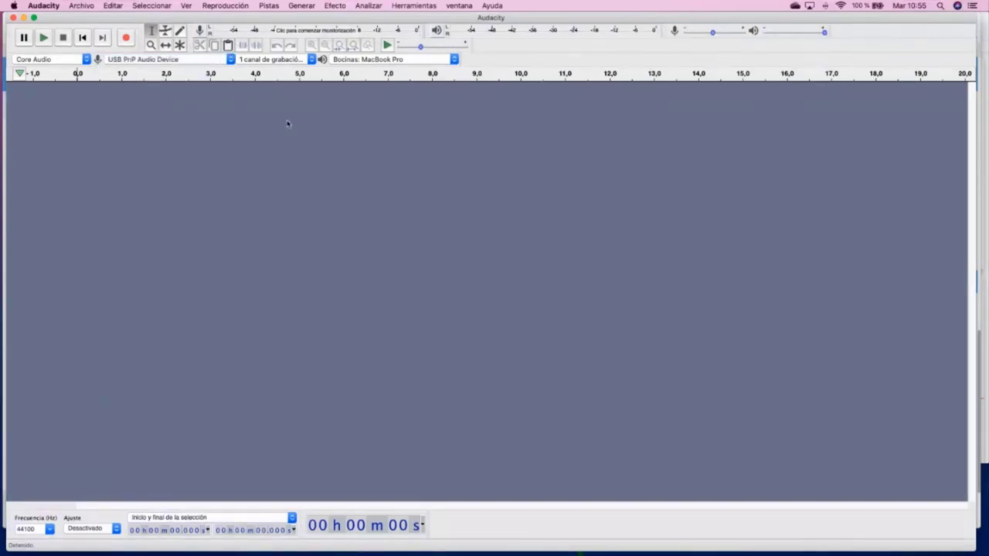
click(284, 61)
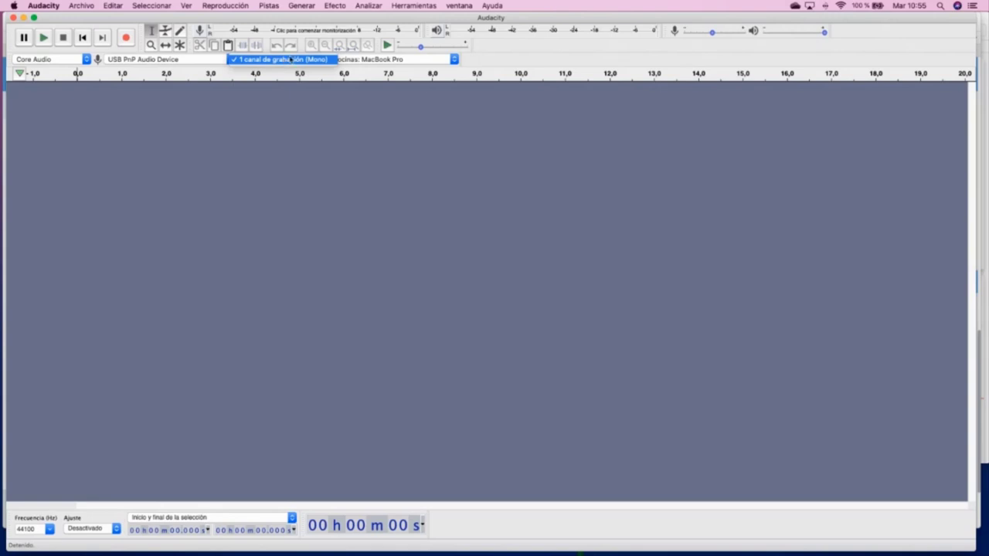
click(285, 61)
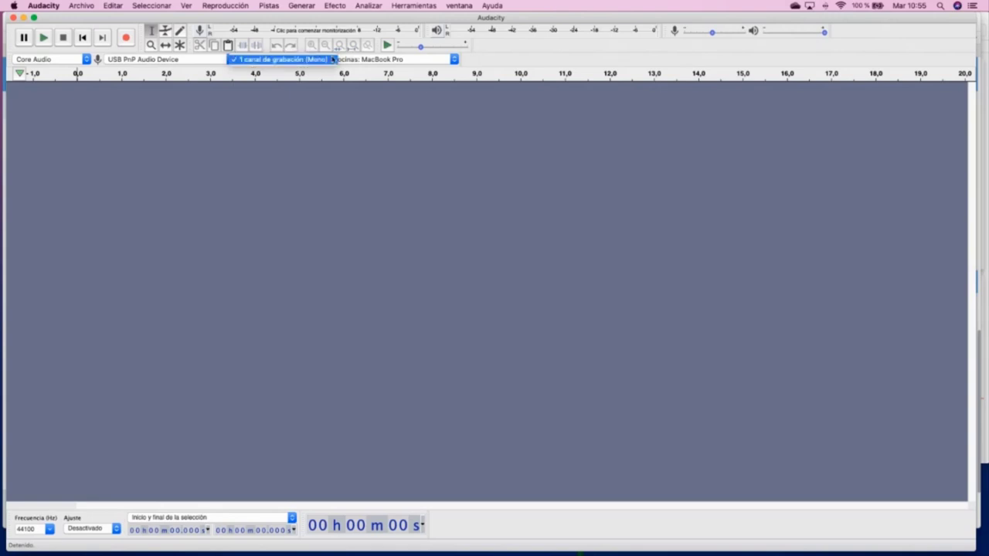
click(372, 62)
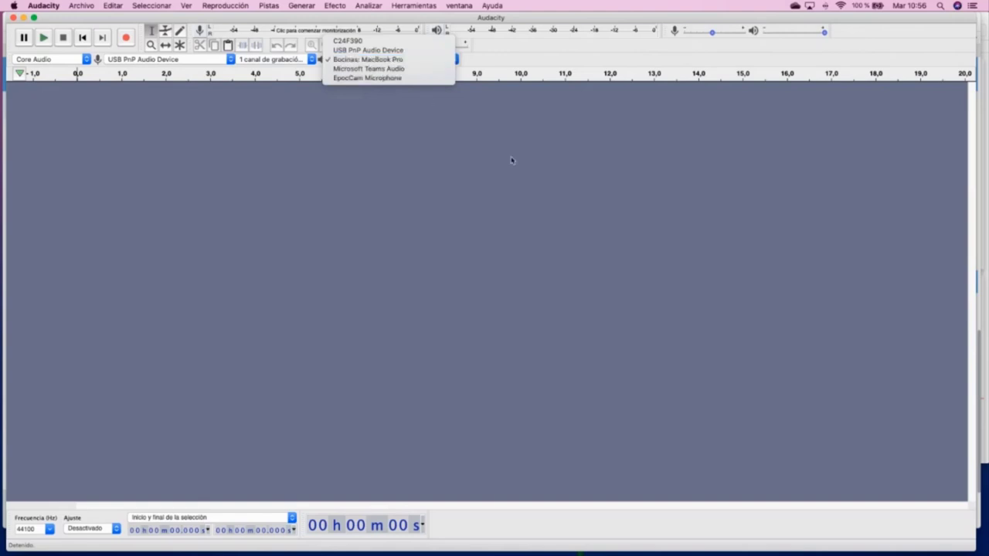
click(530, 179)
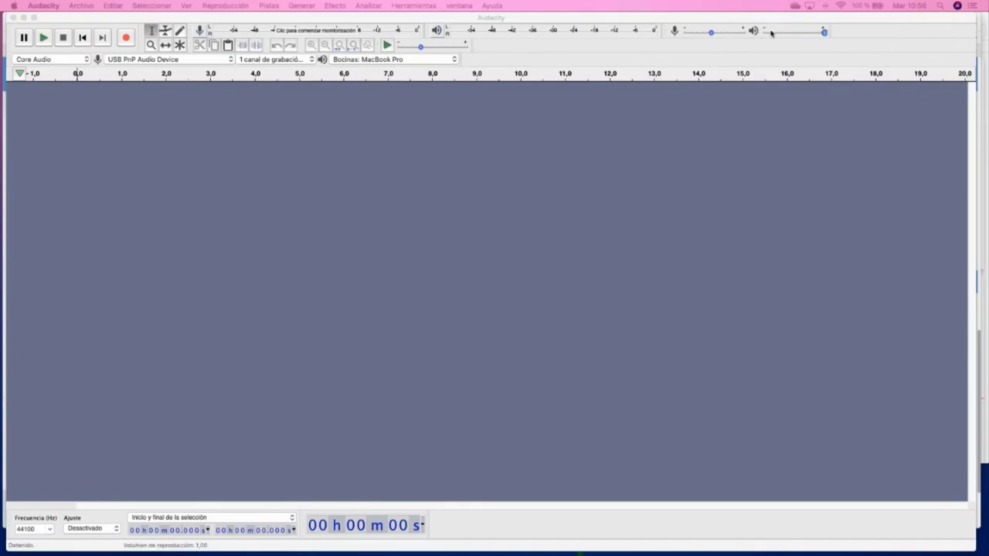
- Set the playback volume to its maximum of 1.00 and the recording volume to about 0.40
mouse_move(822, 31)
mouse_down()
mouse_move(788, 32)
mouse_move(825, 32)
mouse_up()
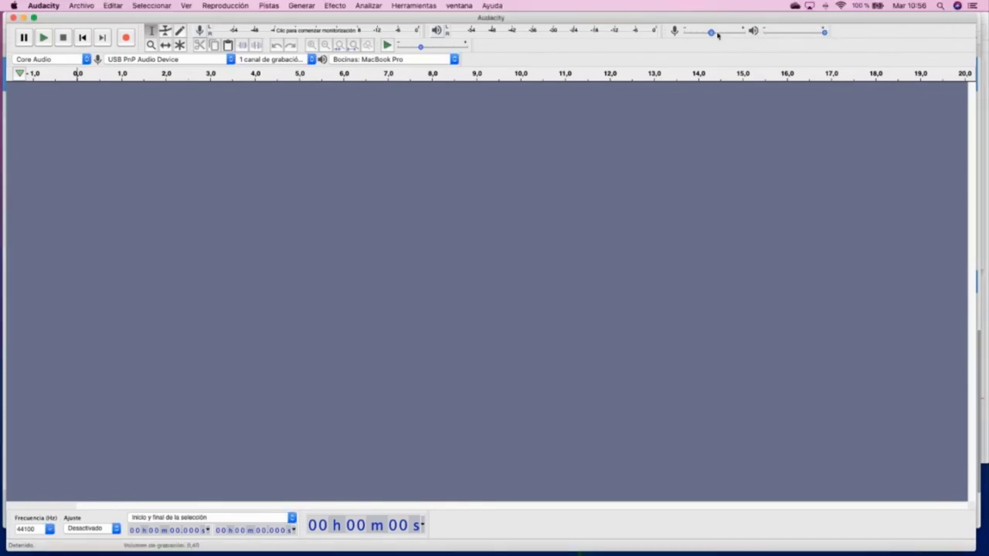
mouse_move(707, 34)
mouse_down()
mouse_move(719, 34)
mouse_move(693, 34)
mouse_move(730, 34)
mouse_move(702, 34)
mouse_move(711, 35)
mouse_up()
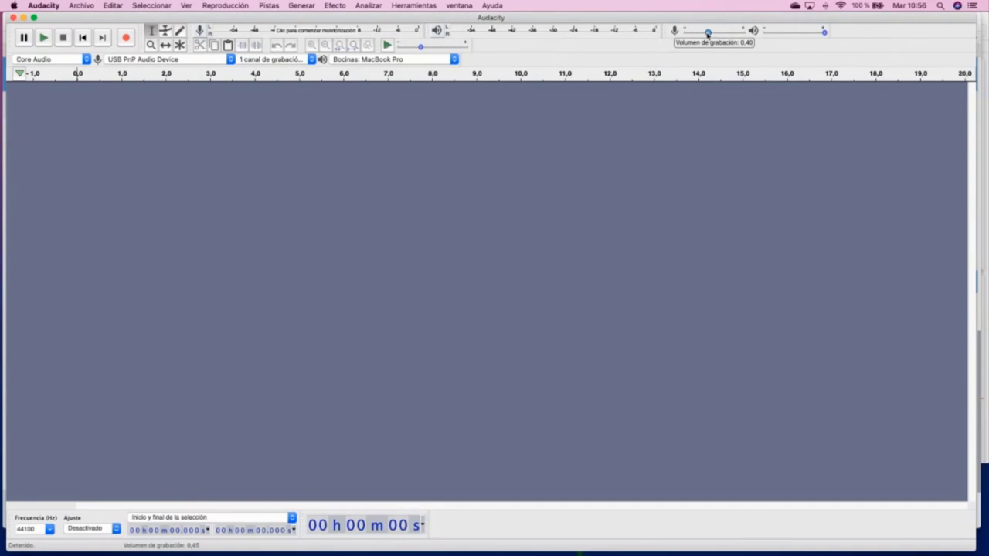
drag(708, 34, 704, 34)
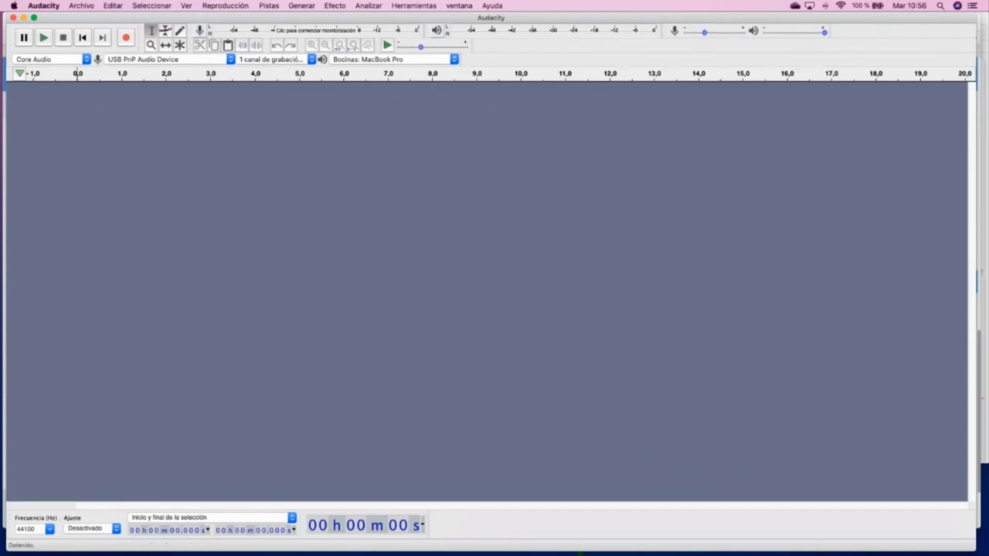
key(Right)
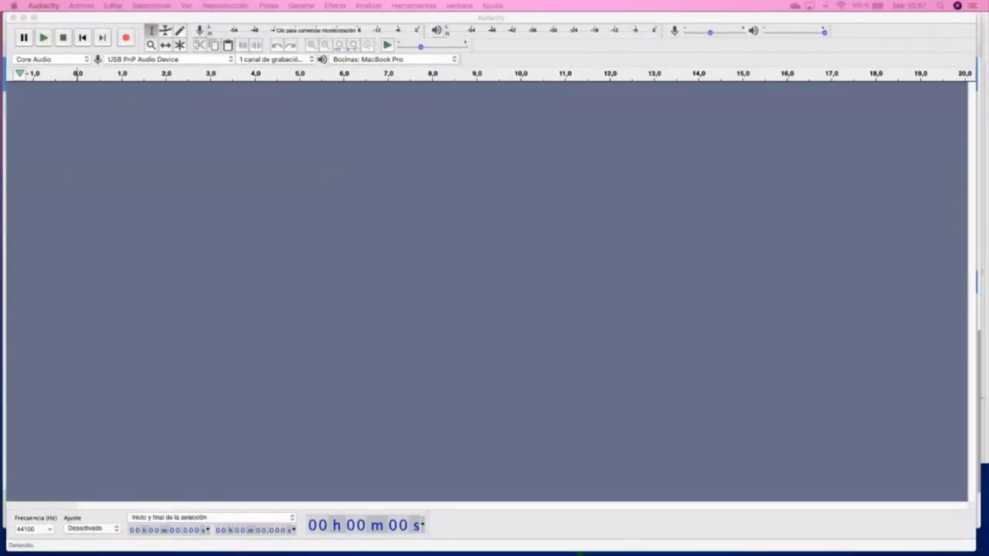
click(700, 33)
drag(700, 33, 701, 33)
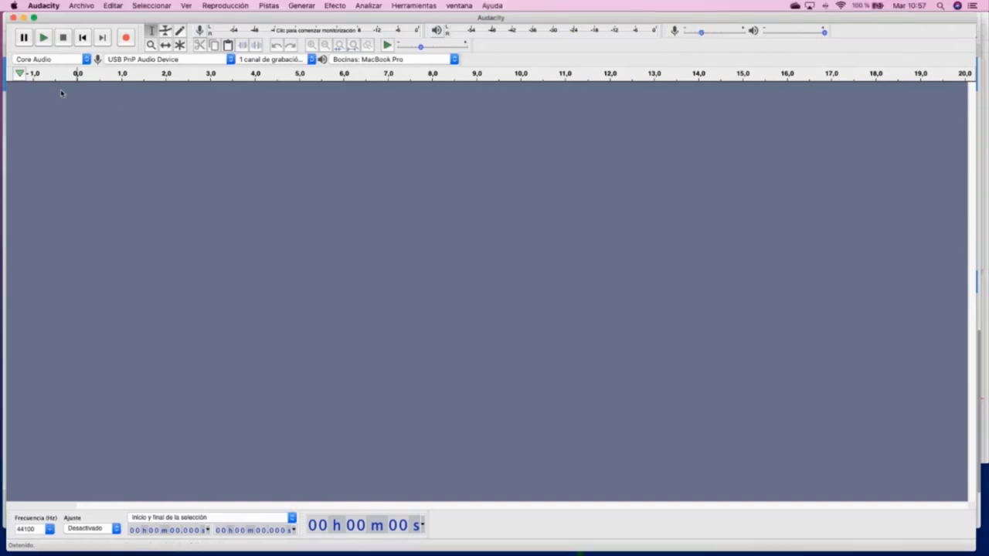
mouse_move(701, 34)
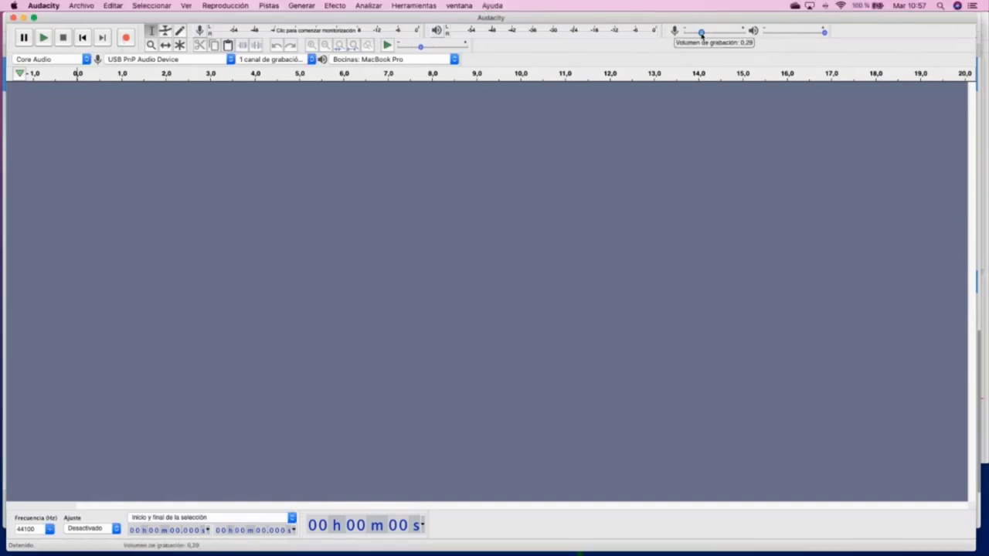
drag(701, 34, 704, 35)
click(704, 35)
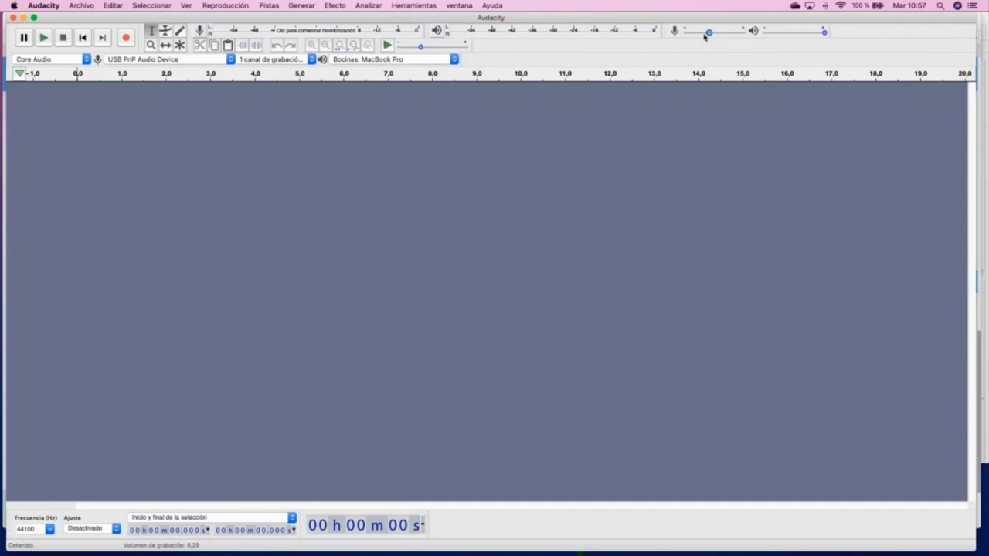
scroll(706, 36, up, 5)
click(705, 33)
drag(707, 33, 702, 35)
- Record a voice test of about 18 seconds on a new mono track, and place the cursor near the track's start
click(126, 38)
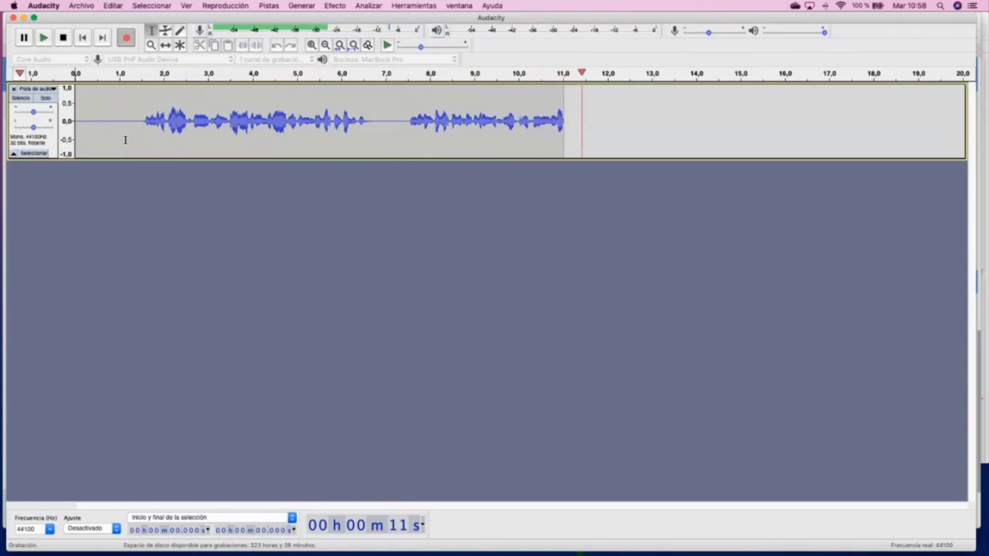
click(63, 37)
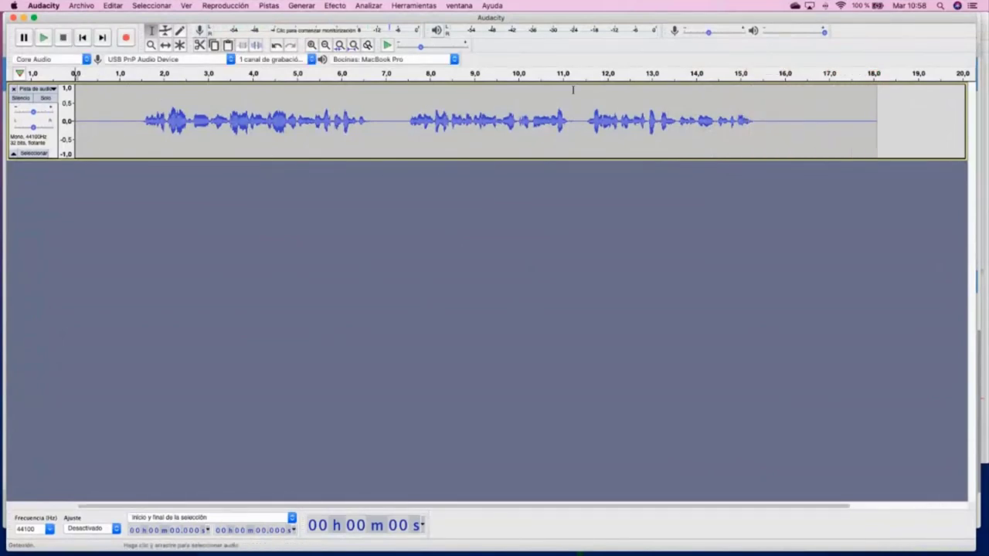
mouse_move(708, 34)
click(82, 103)
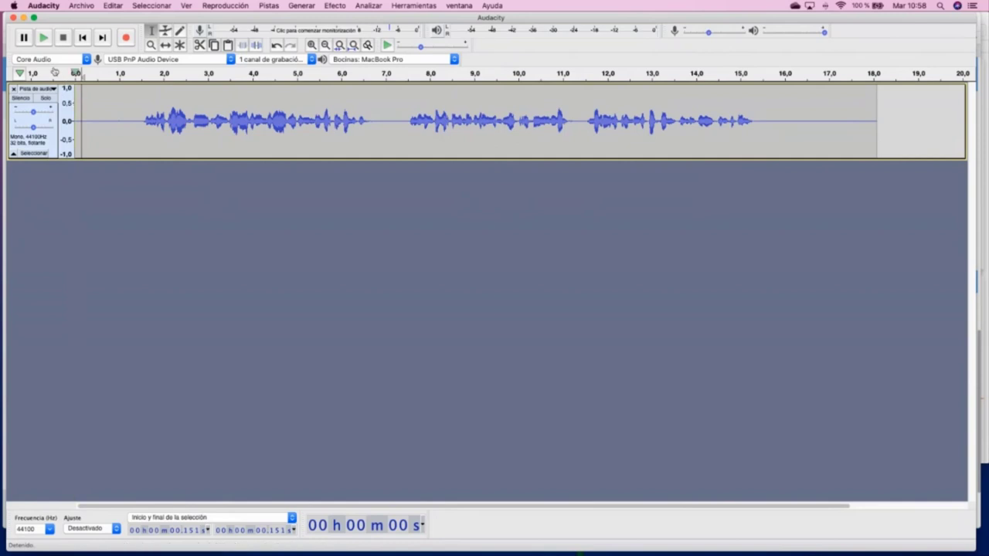
- Return to the beginning of the track, play back the voice test and stop playback near its end
click(82, 37)
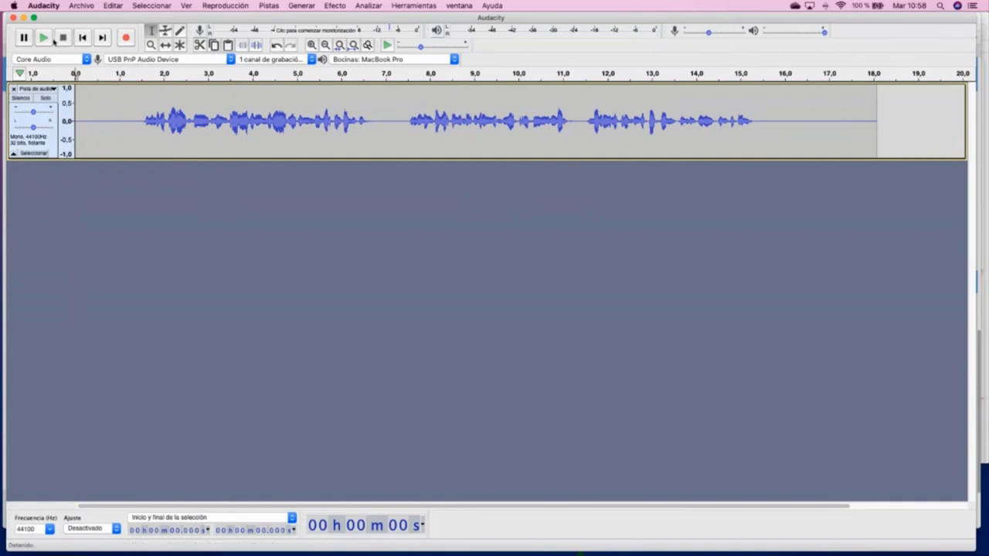
click(45, 39)
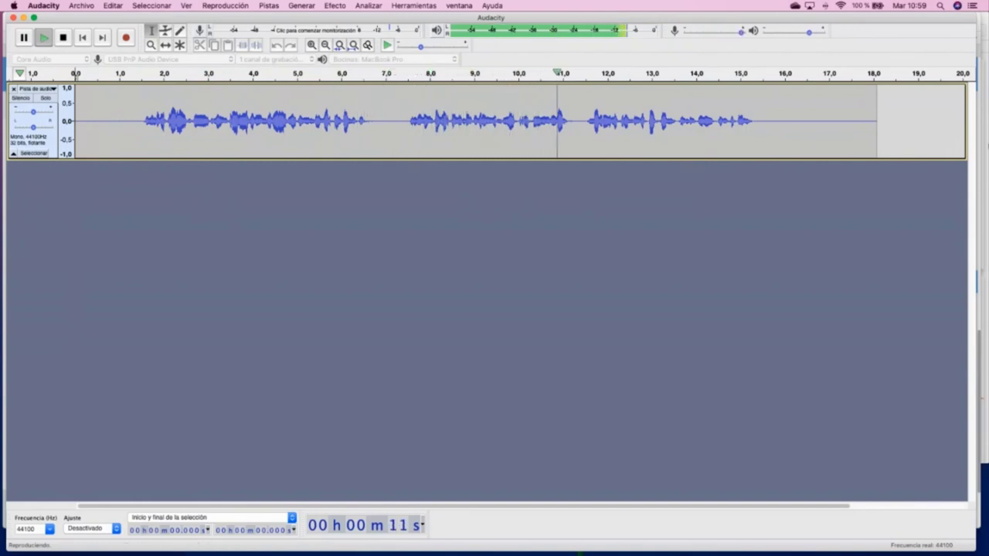
key(ctrl+Up)
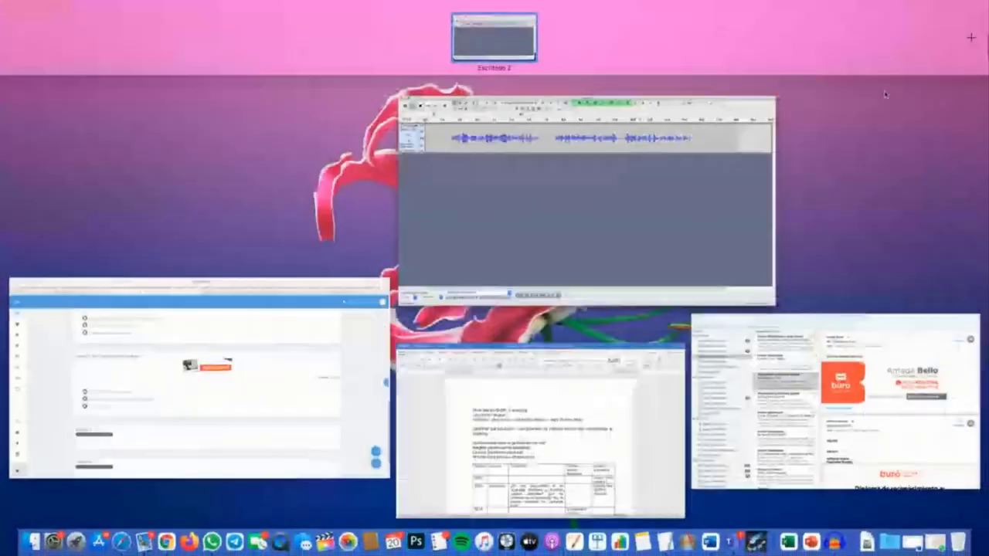
click(716, 128)
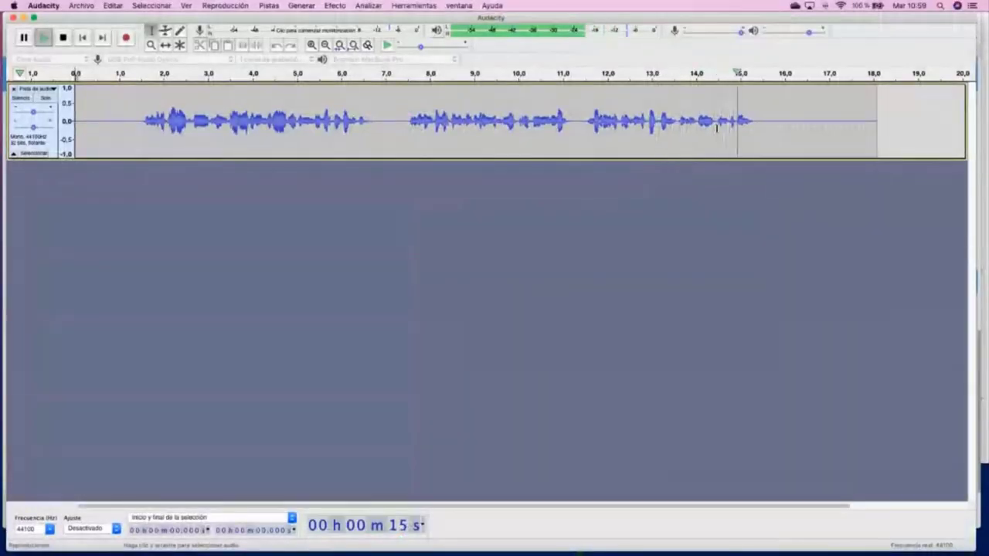
key(space)
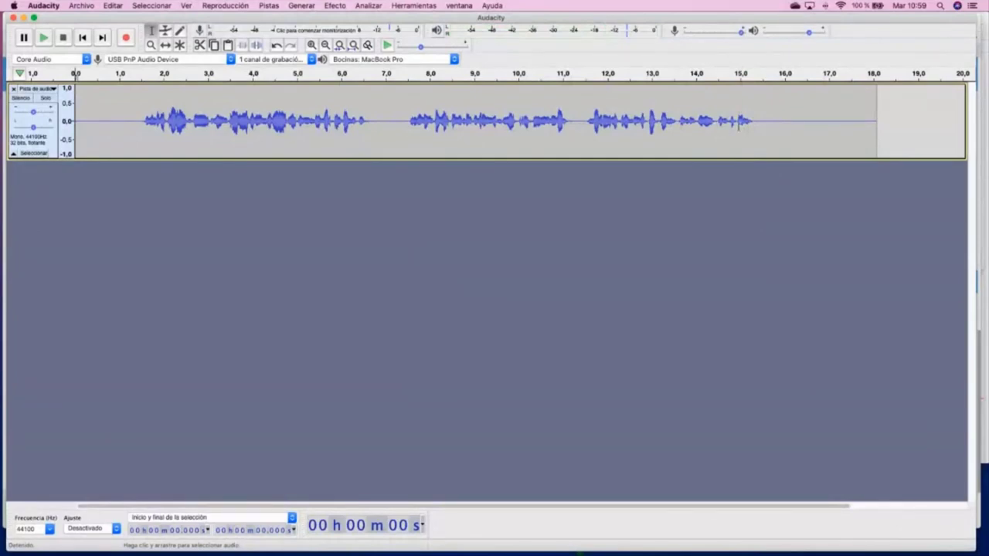
- Lower the recording volume to about a third of its range and undo the voice test recording
drag(741, 33, 703, 34)
key(super+z)
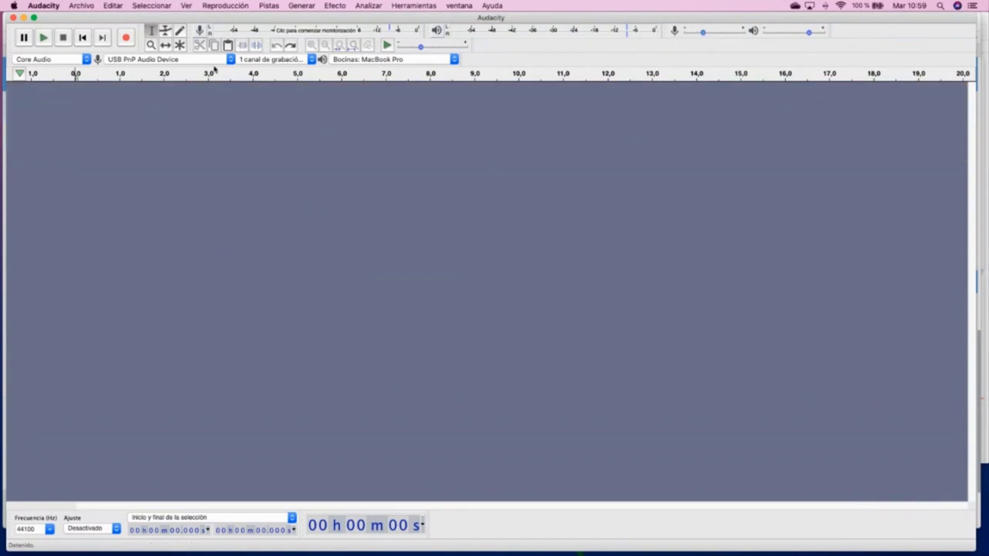
- Record a second voice test of about 17 seconds and play it back from about 0.3 seconds
key(r)
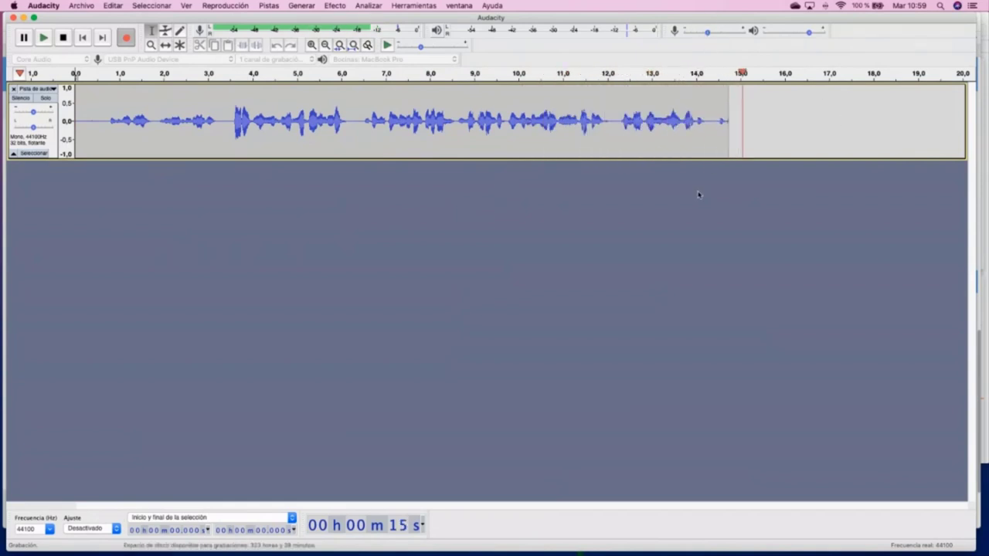
key(space)
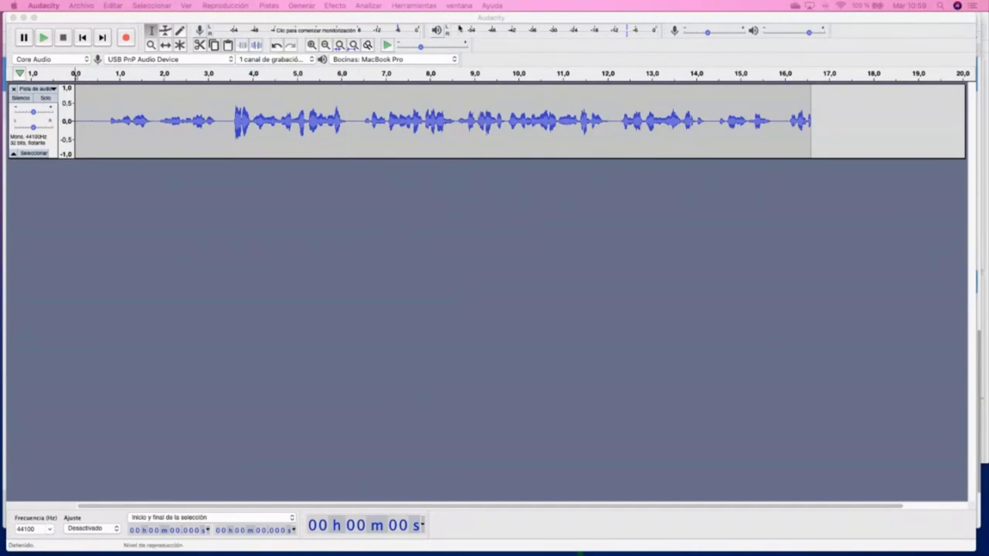
click(89, 117)
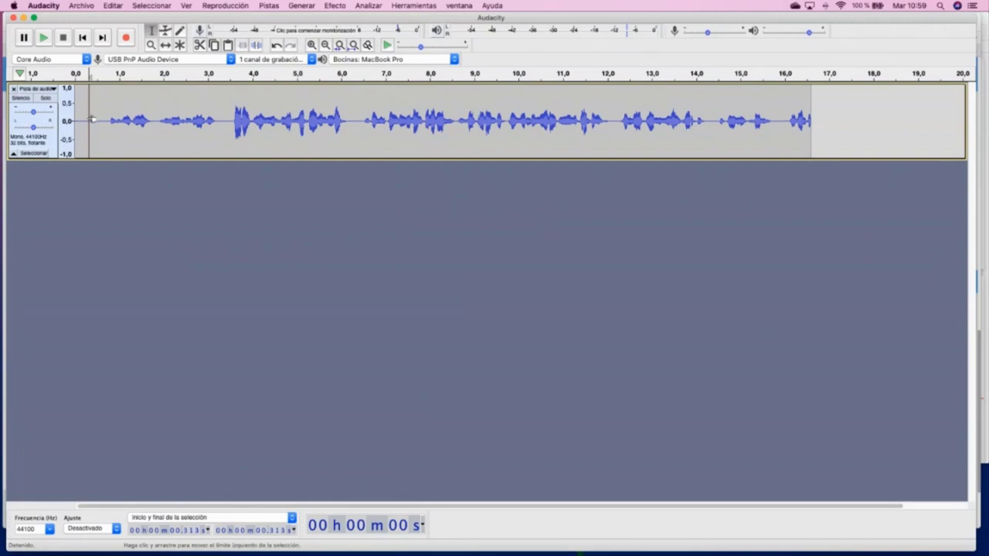
key(space)
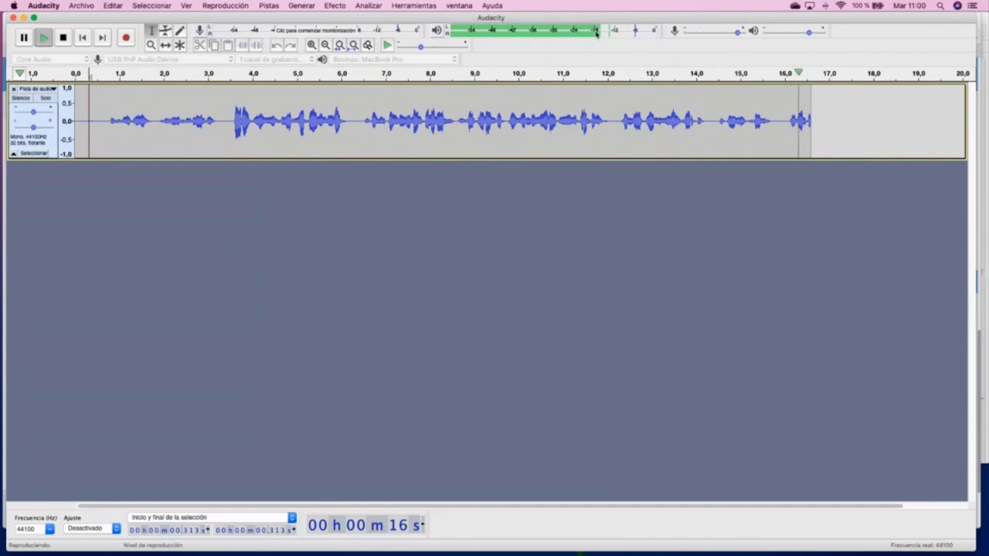
key(space)
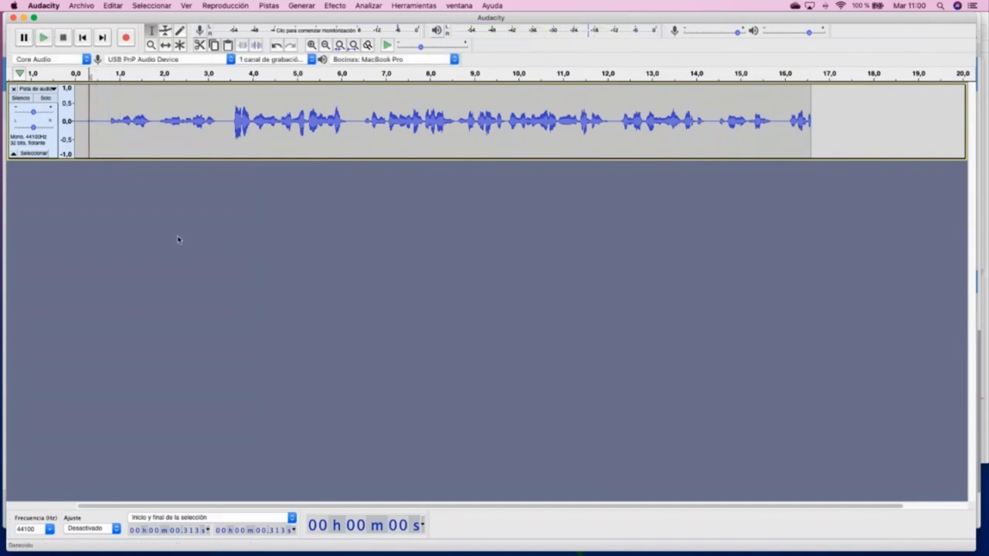
- Readjust the recording volume to slightly over a third of its range and delete the voice test track
click(701, 32)
drag(702, 33, 703, 33)
click(14, 88)
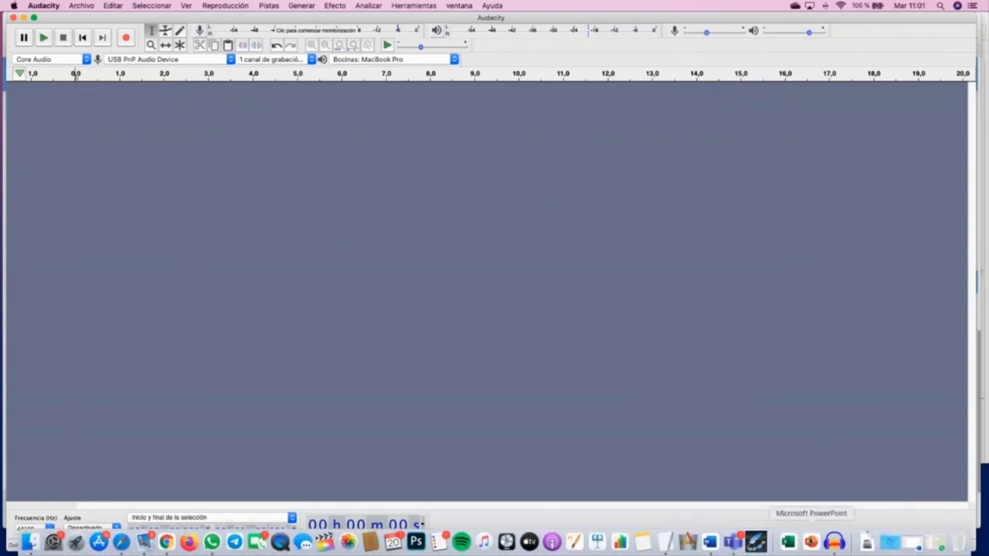
- Switch to the Word script Escaleta PRACTICA EJEMPLO, shrink its window clear of Audacity's transport controls, and review its rows through 00:31
click(709, 543)
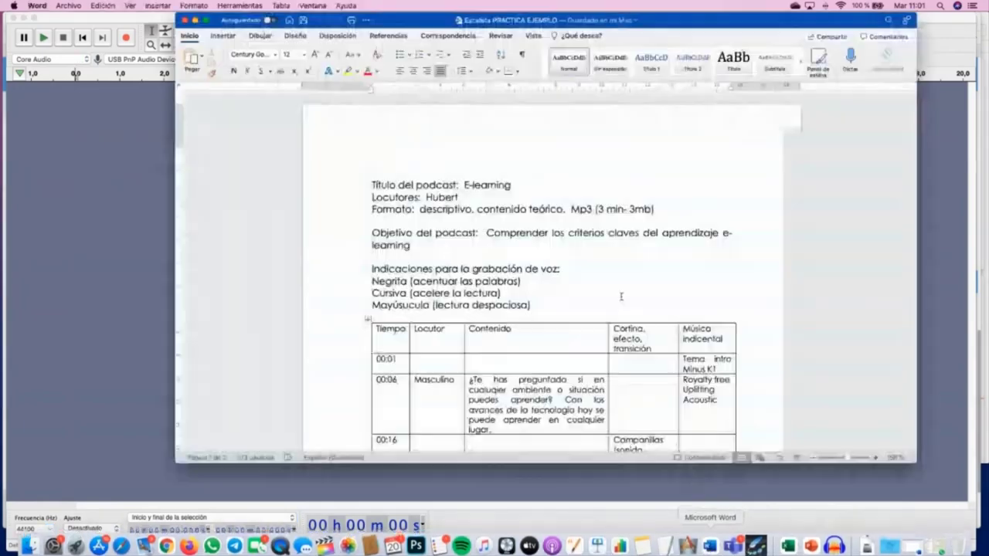
click(500, 24)
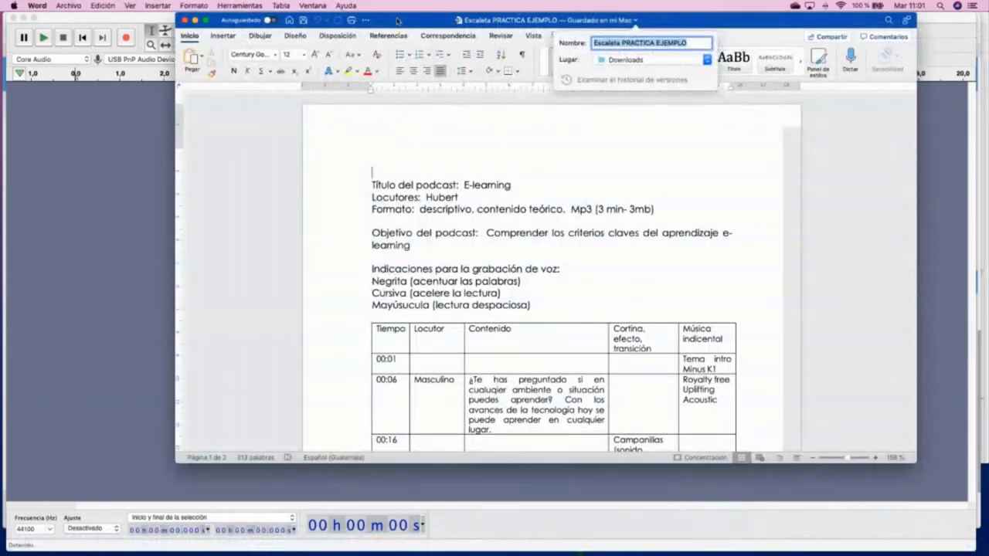
drag(360, 21, 373, 112)
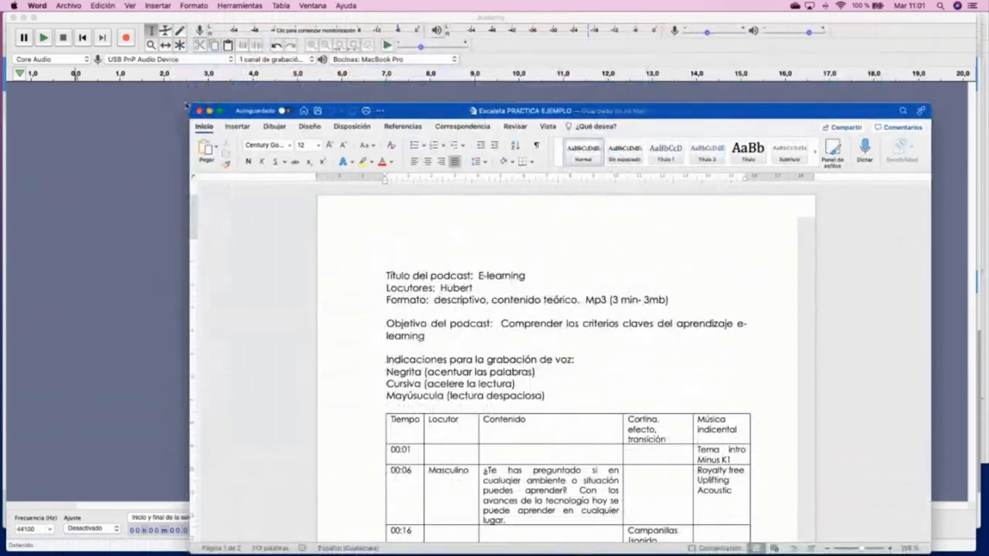
drag(188, 104, 376, 214)
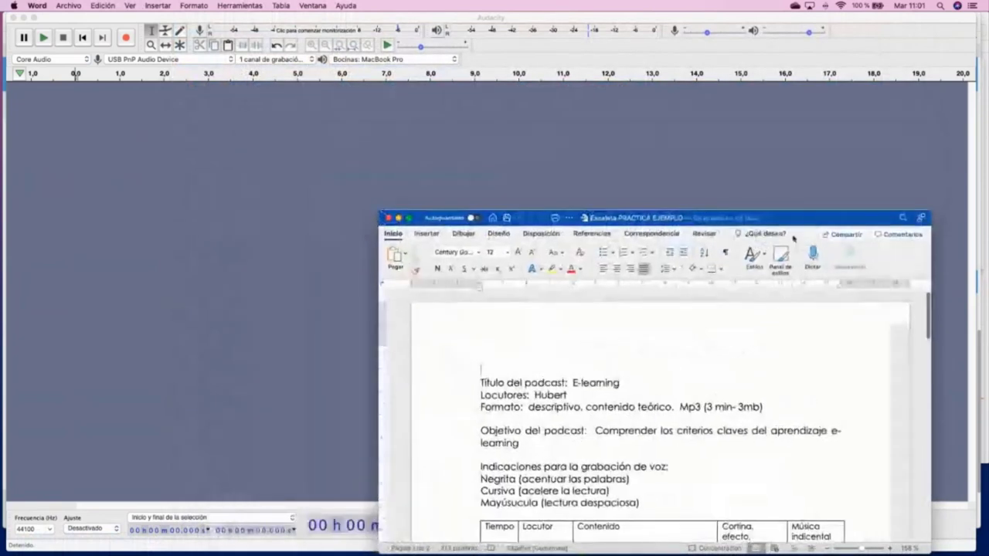
drag(810, 224, 828, 151)
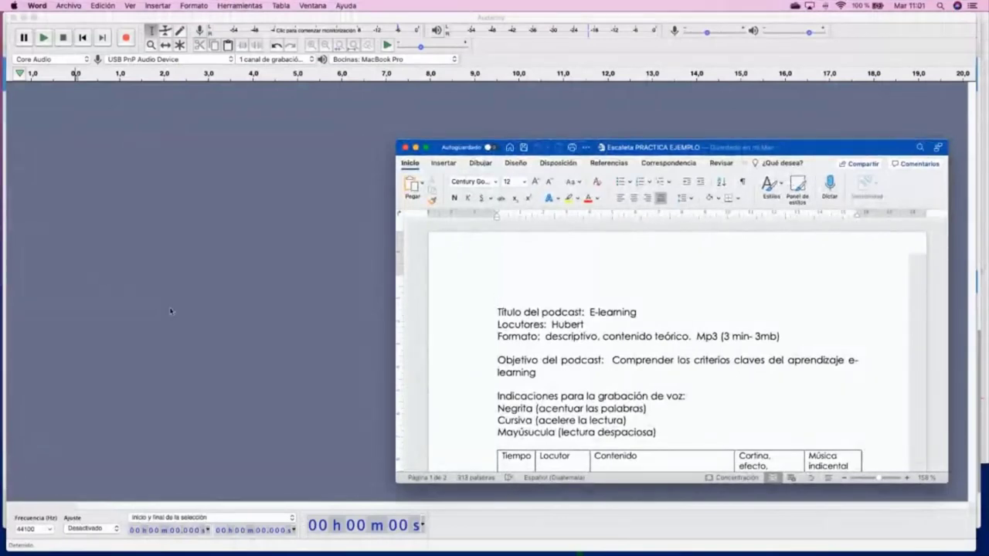
scroll(672, 347, down, 5)
scroll(616, 400, down, 1)
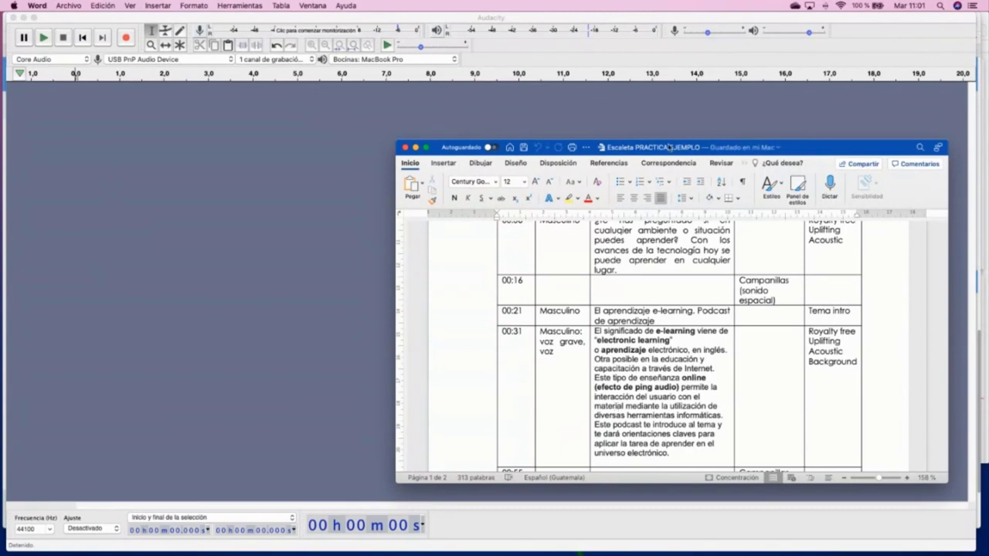
drag(667, 148, 673, 152)
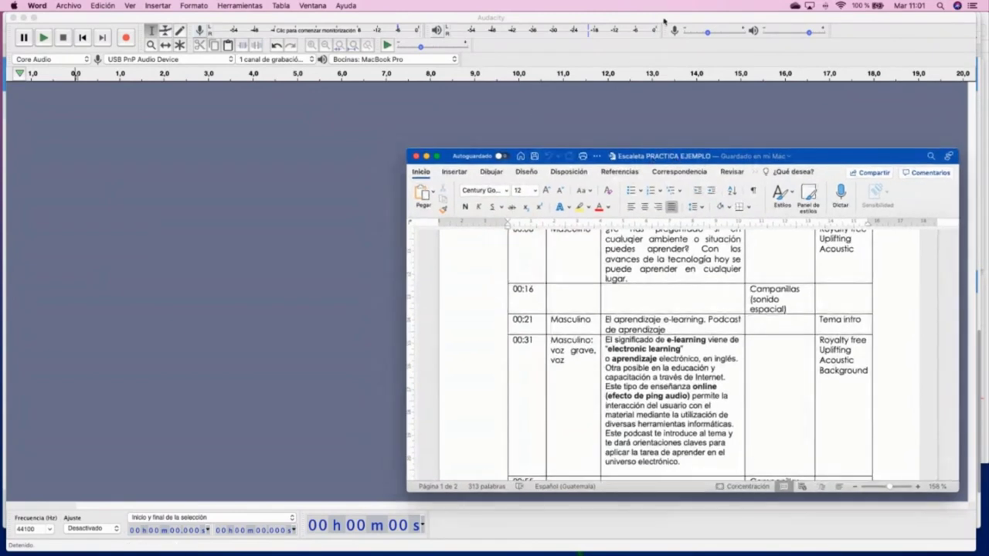
- Lower Audacity's recording volume slightly, and bring the Word script back in front with its 00:01 to 00:31 rows in view
click(705, 35)
drag(705, 34, 703, 35)
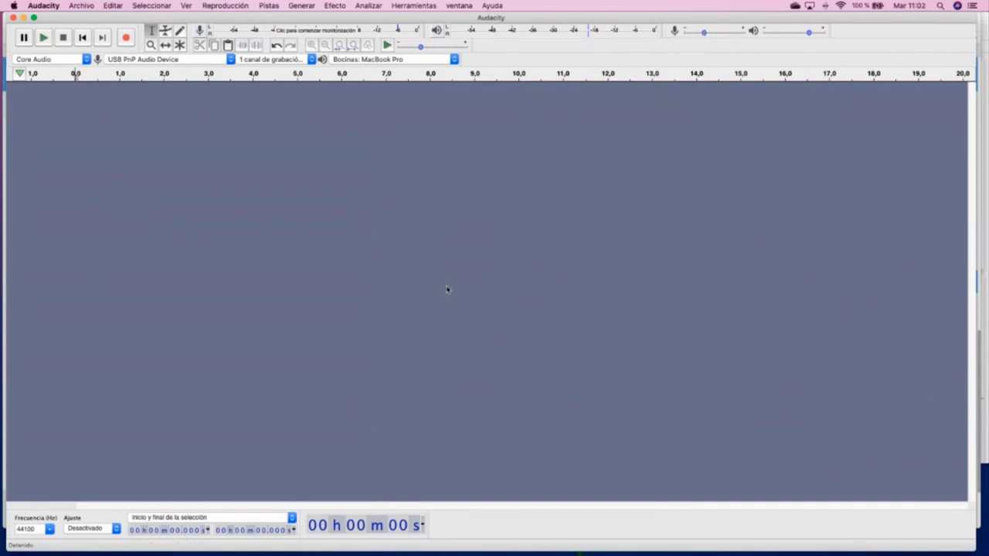
key(super+Tab)
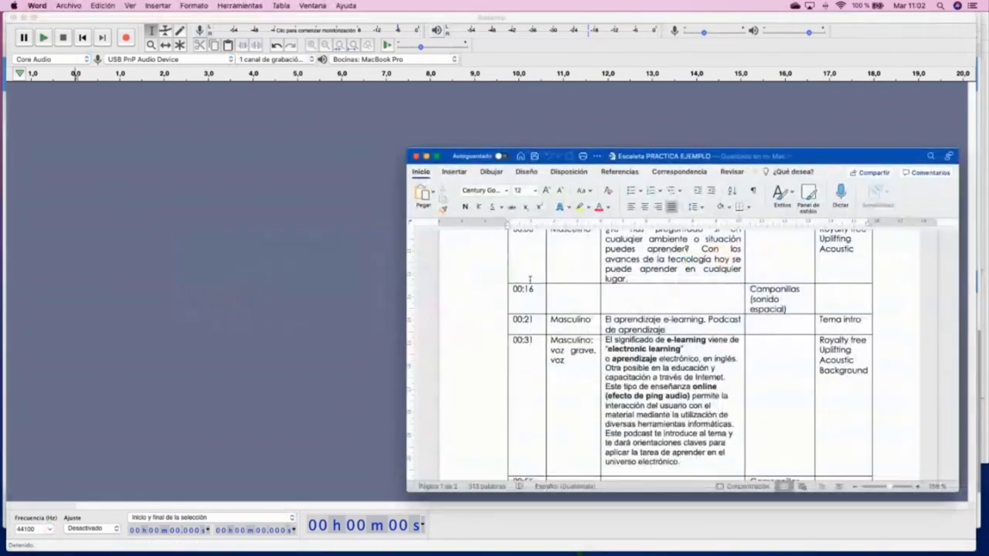
drag(829, 156, 838, 163)
scroll(608, 351, up, 3)
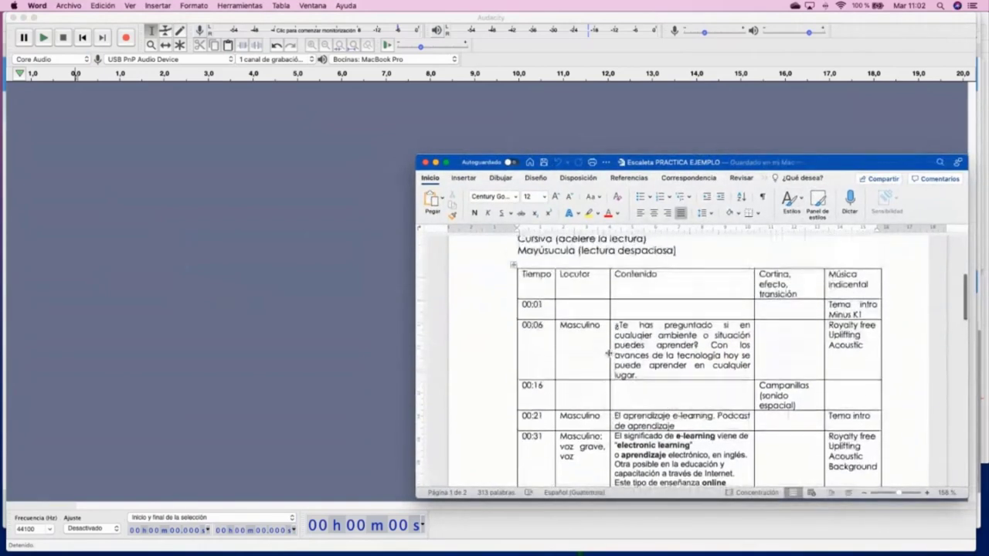
scroll(608, 352, down, 1)
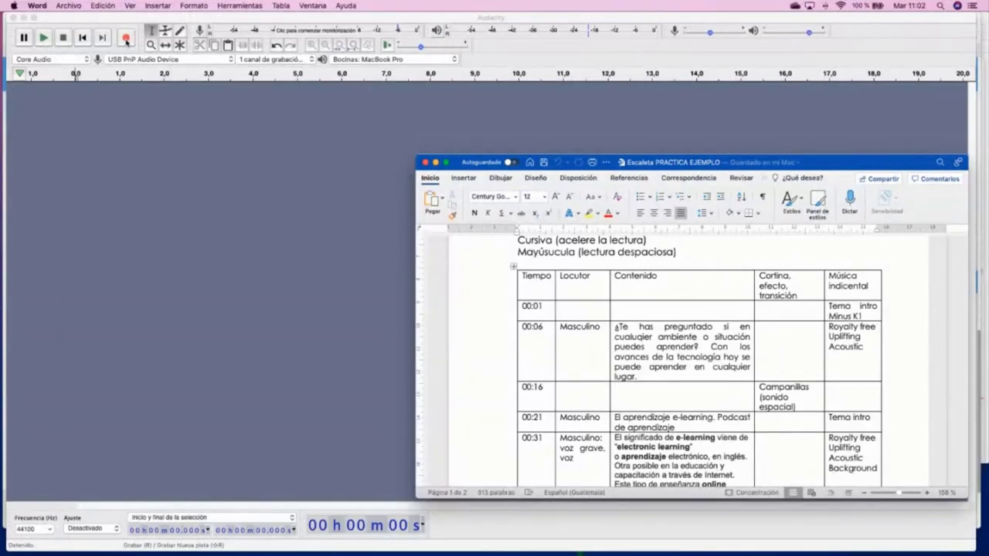
- Start recording the narration in Audacity, set the recording volume to about 0.37, and read the script's 00:06 and 00:21 rows
click(125, 37)
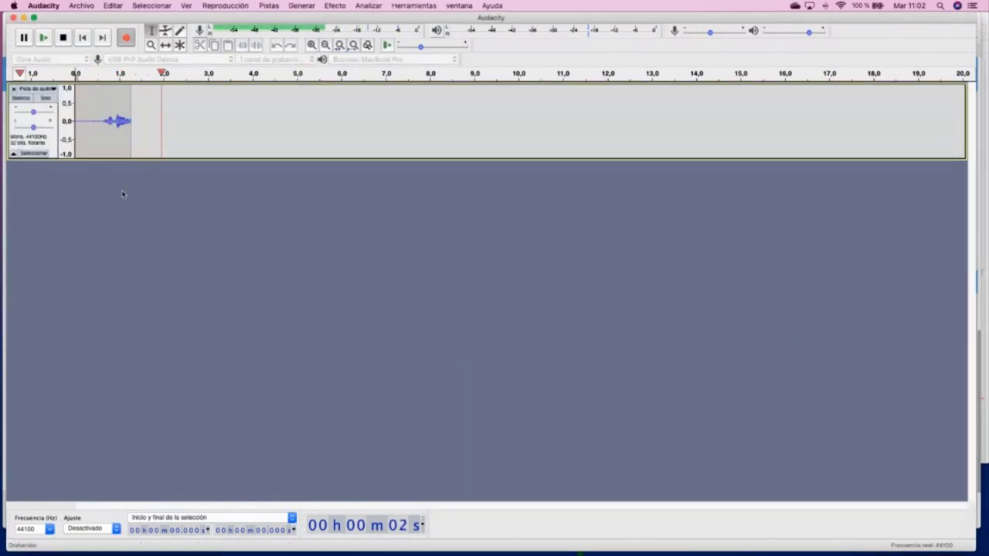
key(super+Tab)
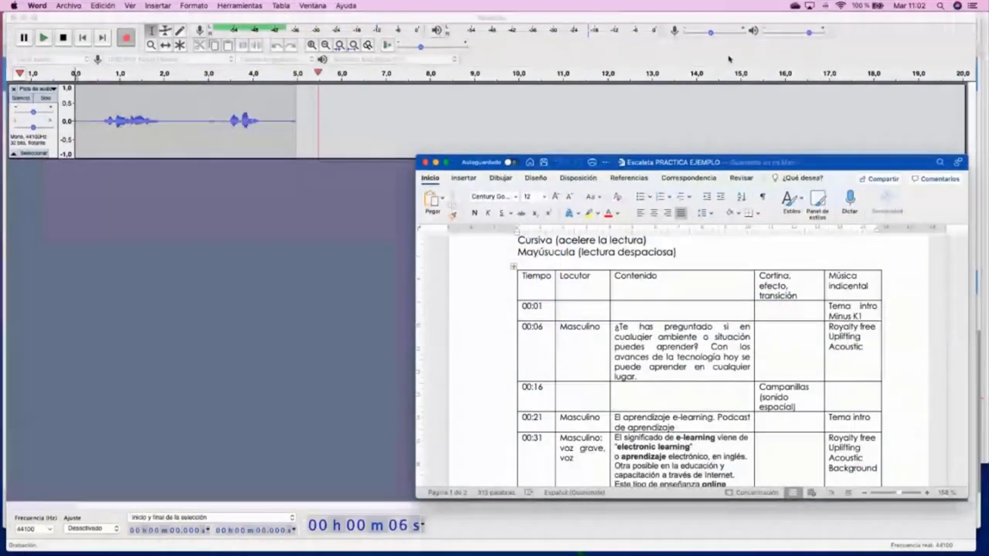
click(705, 32)
key(super+Tab)
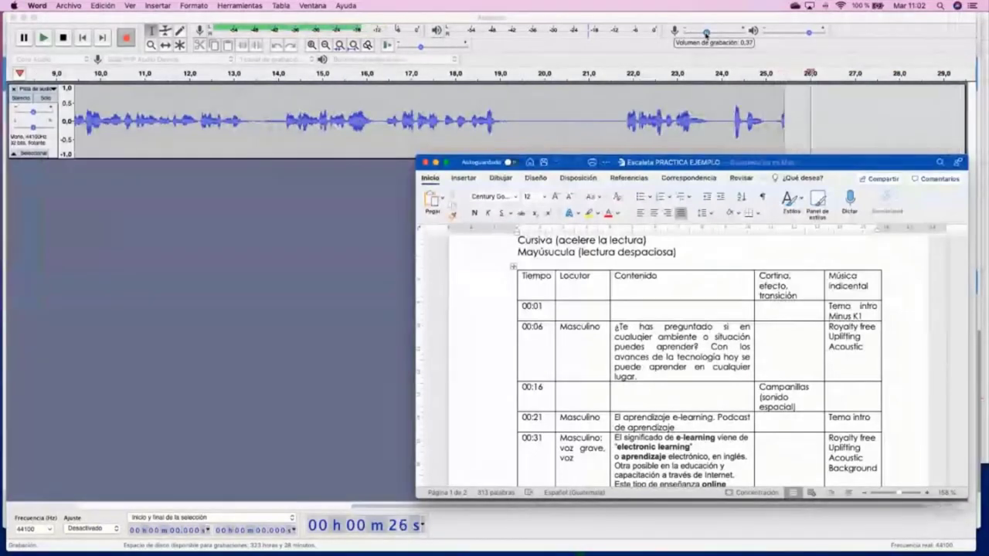
- Bring the script's 00:31 row into view, reset the recording volume to 0.37, and record that row's narration
scroll(683, 364, down, 5)
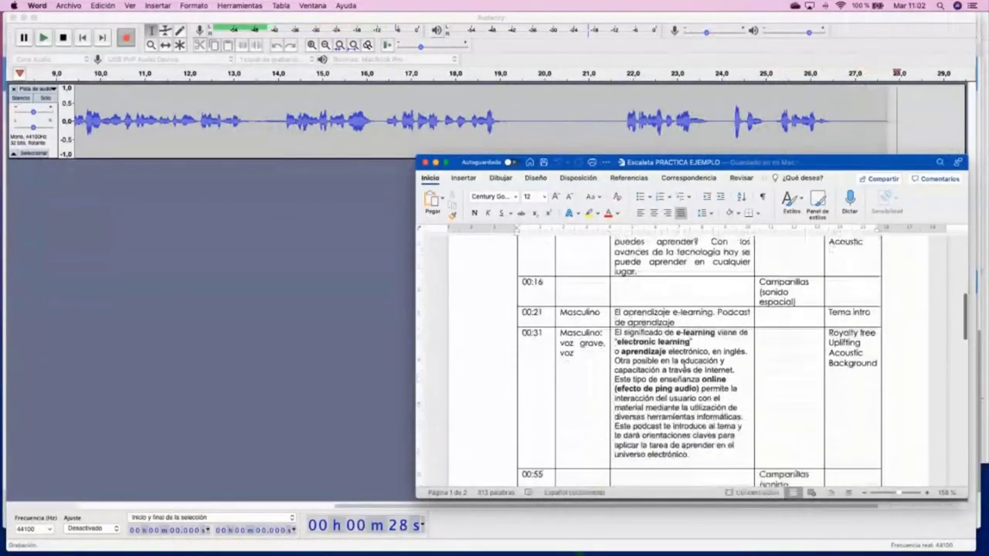
click(728, 40)
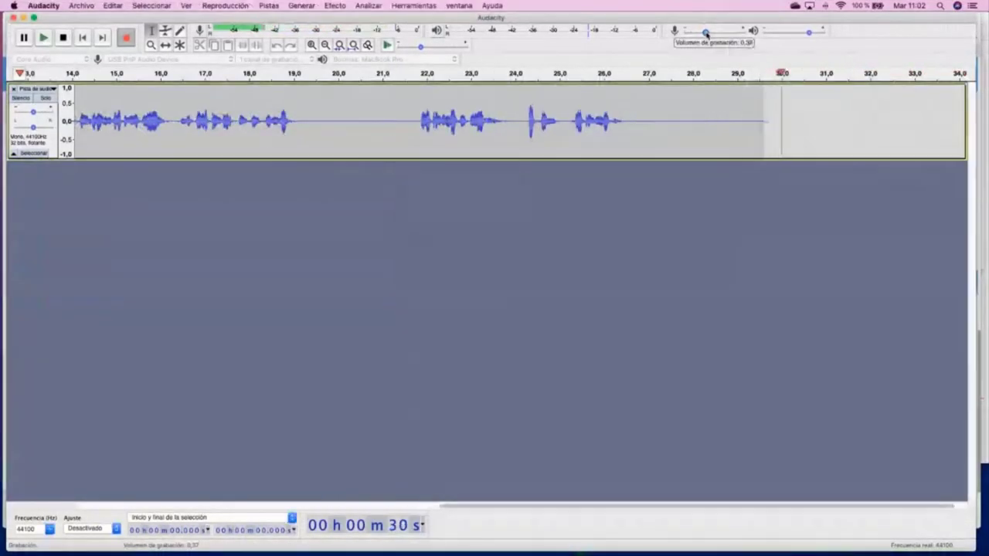
key(super+Tab)
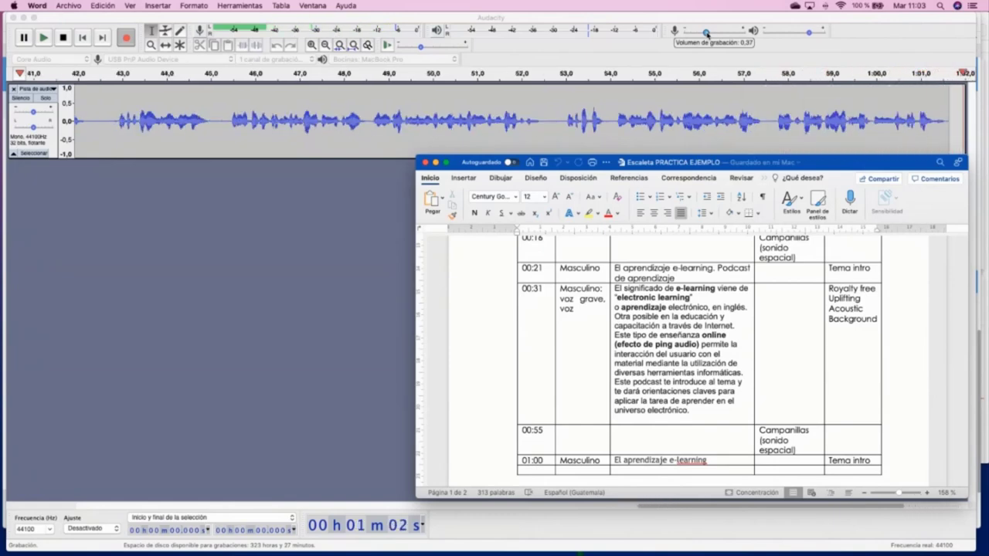
- Bring the script's 01:00 row into view, readjust the recording volume, and record the line "El aprendizaje e-learning"
scroll(685, 307, down, 3)
scroll(684, 308, down, 1)
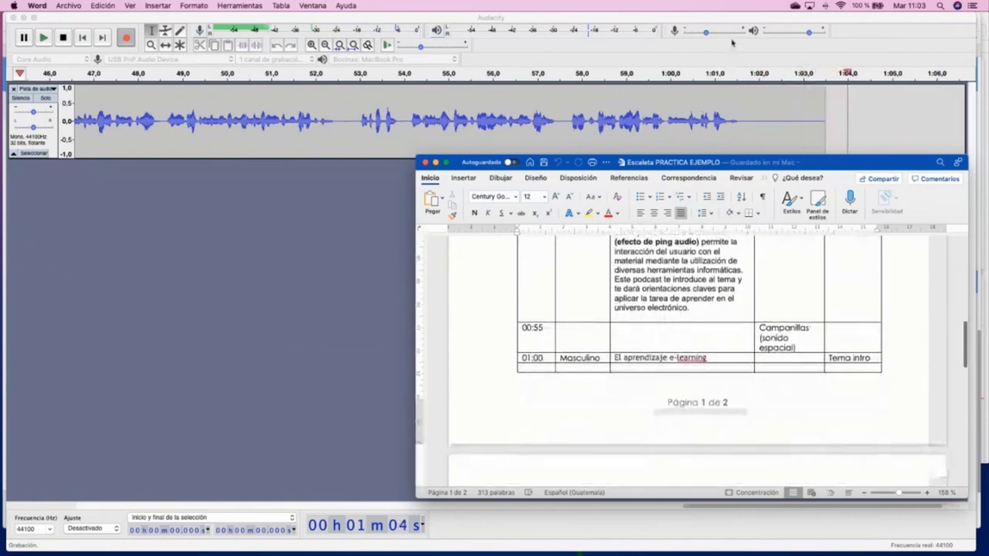
click(705, 35)
key(super+Tab)
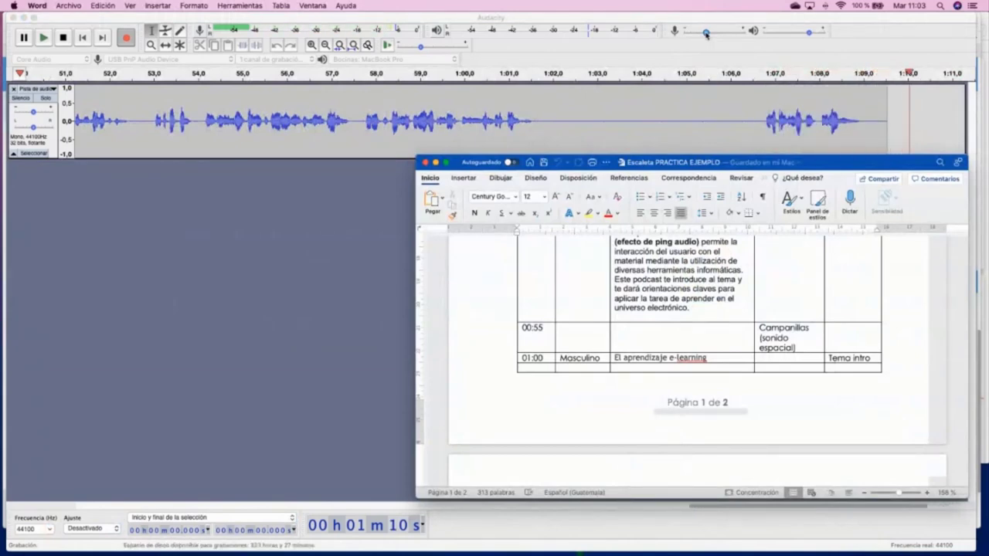
- Show the script's 01:05 row on page 2, set the recording volume to about 0.34, and record that row's narration
scroll(720, 283, down, 1)
scroll(720, 282, up, 5)
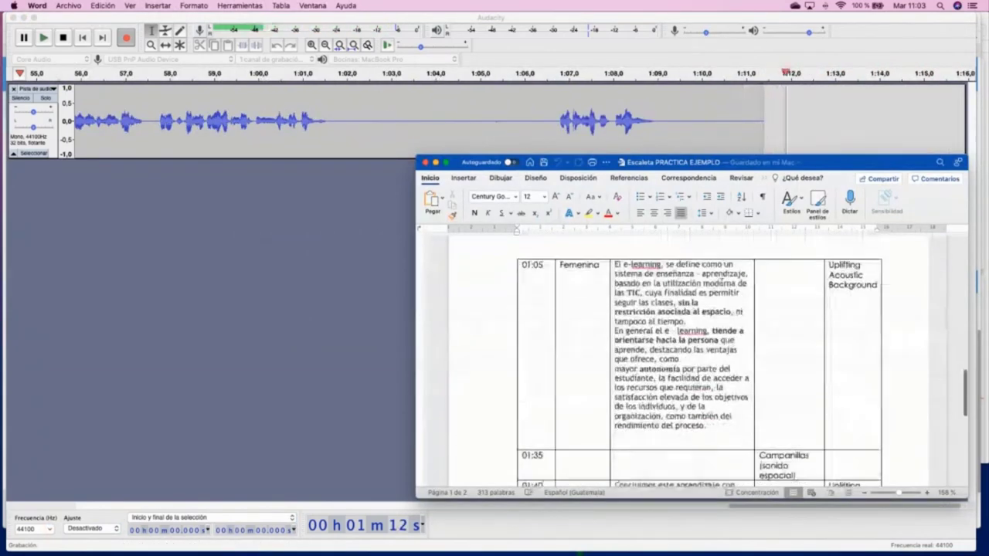
click(705, 33)
drag(705, 33, 704, 33)
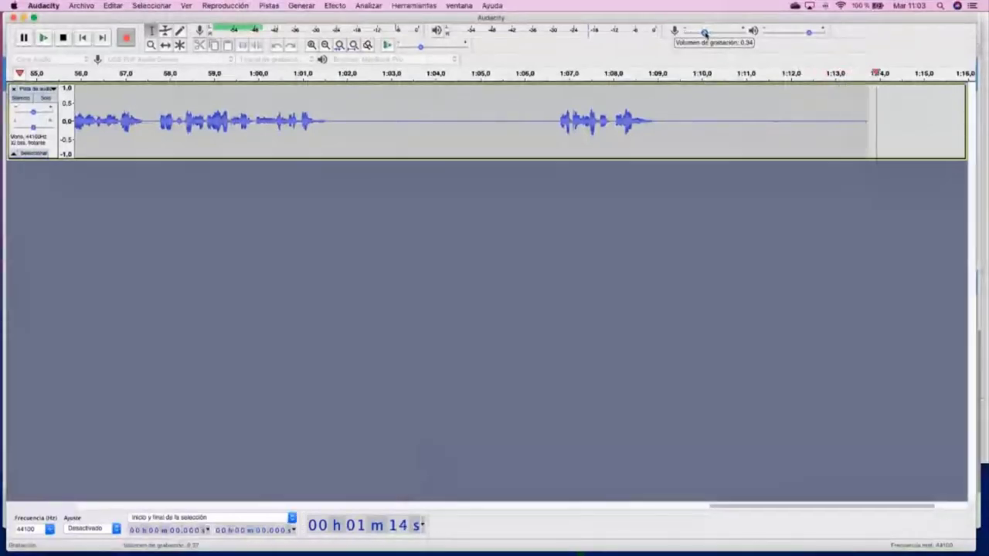
key(super+Tab)
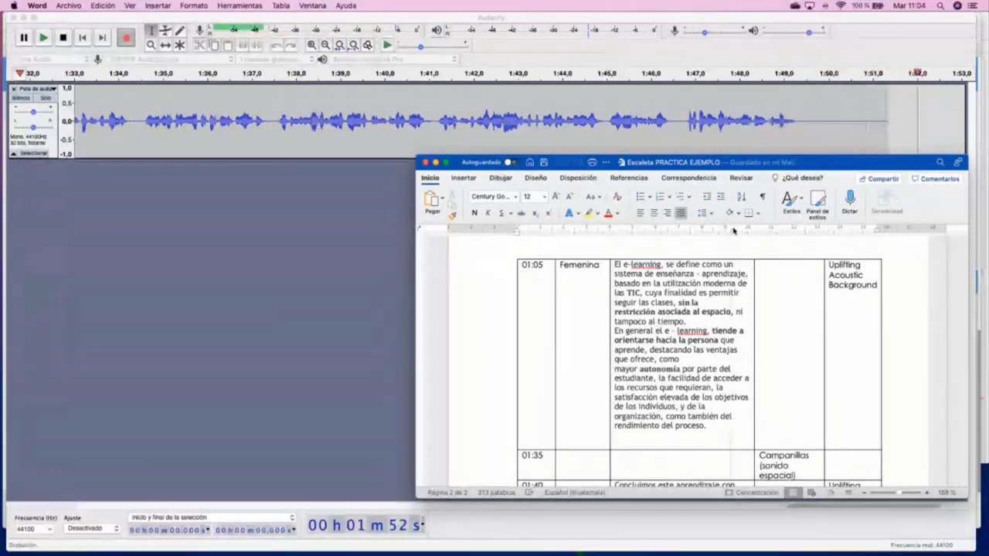
- Bring the script's 01:40 row into view, set the recording volume to about 0.39, record that row's narration, and stop recording
scroll(734, 255, down, 5)
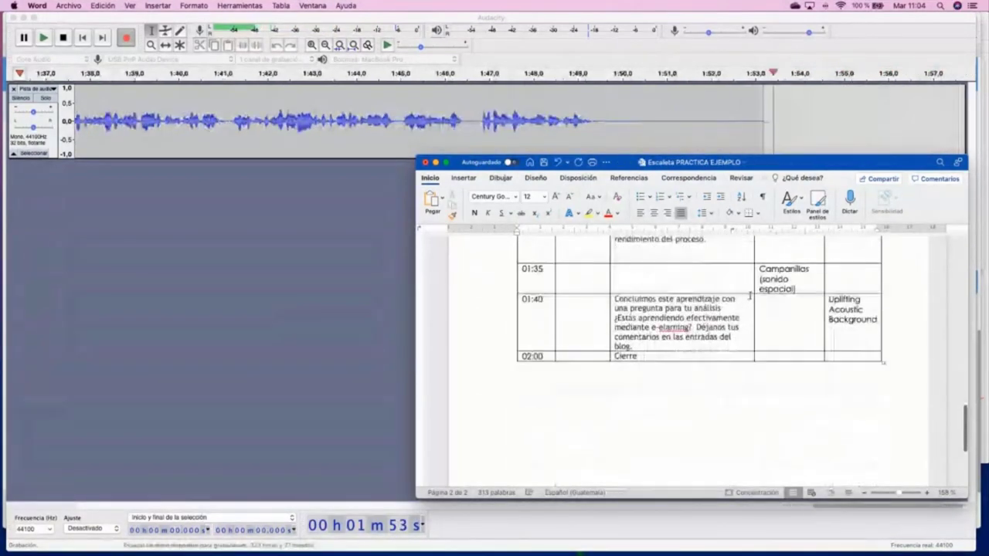
click(708, 34)
key(super+Tab)
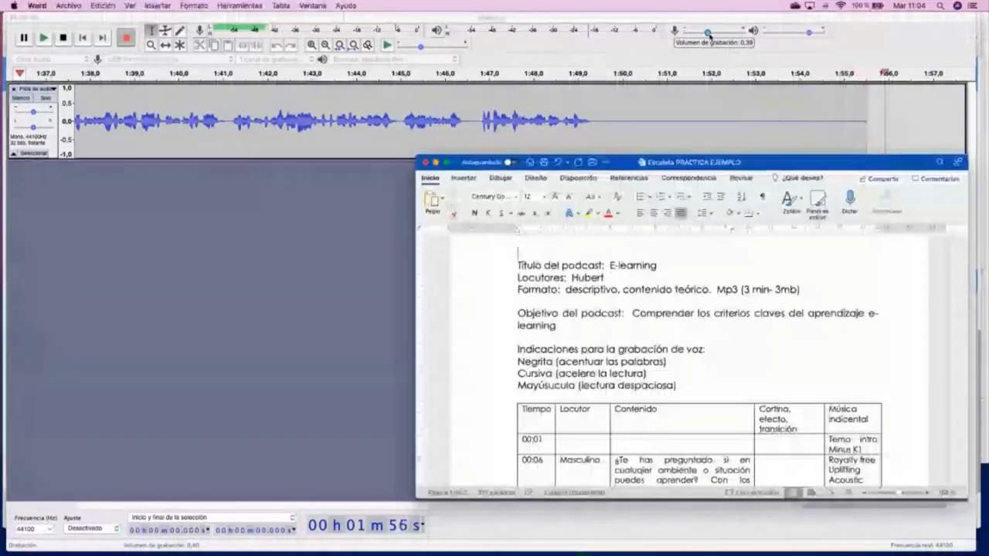
scroll(712, 362, down, 5)
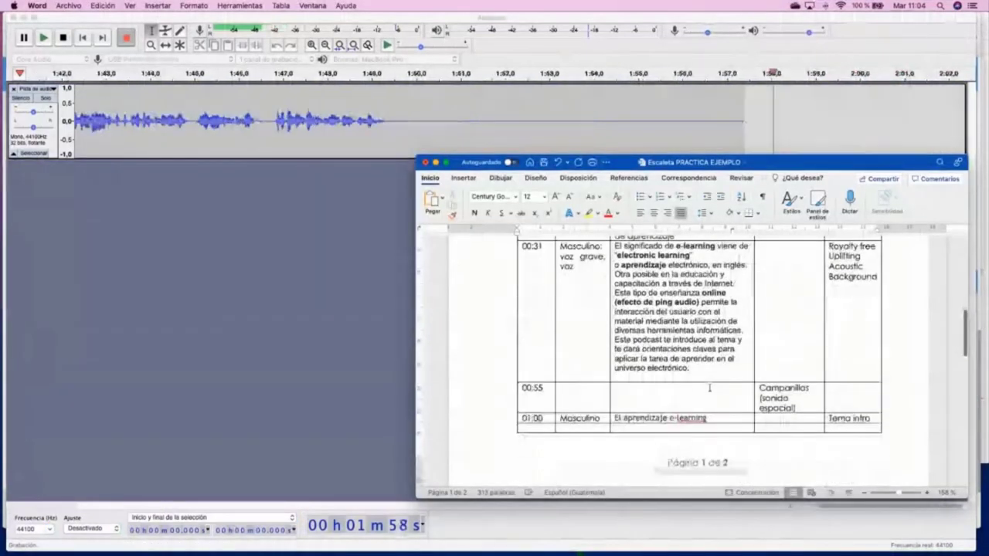
scroll(711, 371, down, 5)
scroll(709, 388, down, 5)
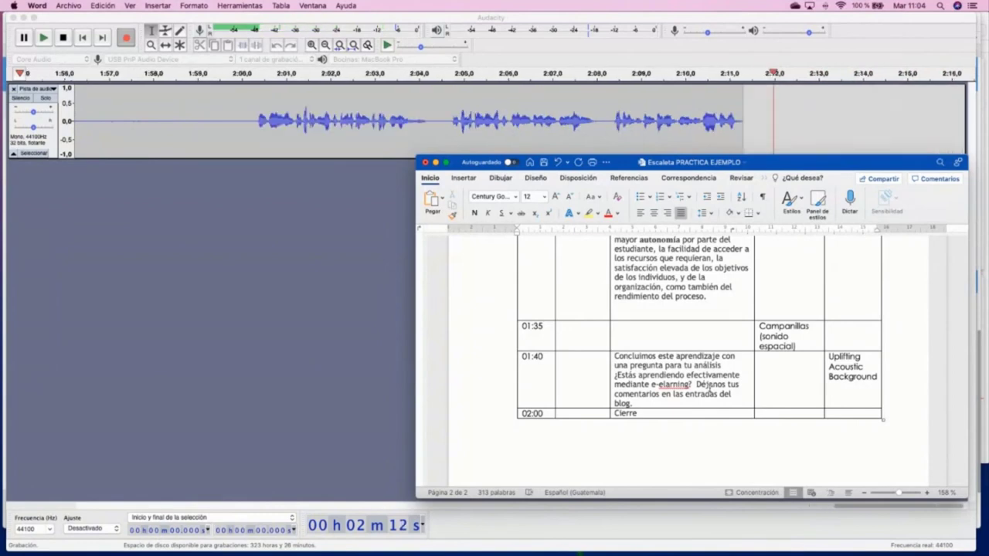
click(64, 39)
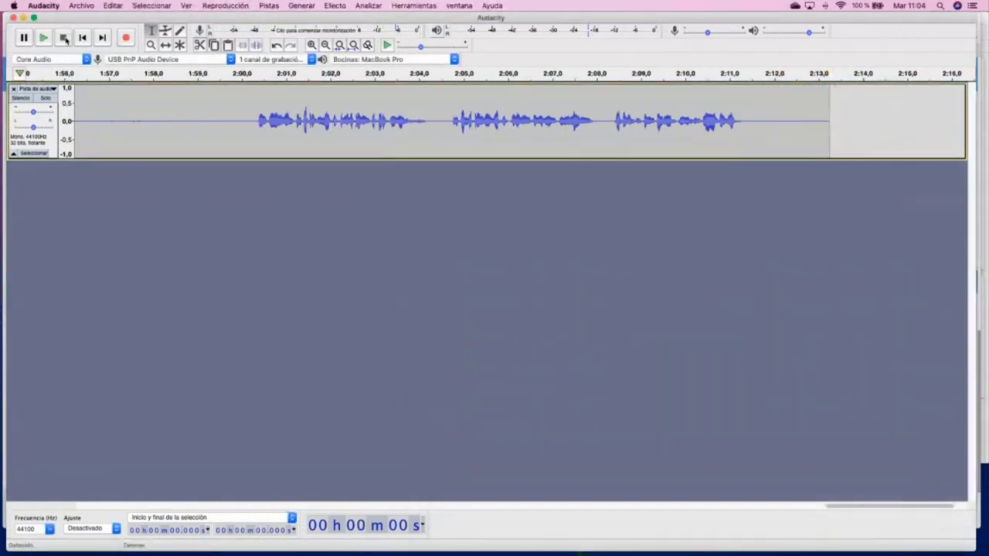
- Play back short samples of the recorded track from its beginning and from just before the narration at about 8 seconds
key(Home)
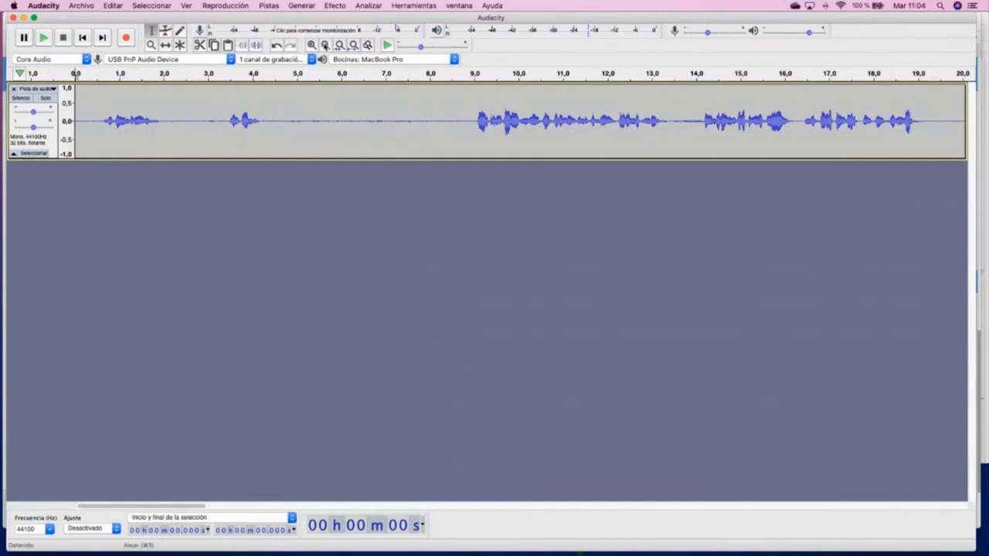
click(325, 45)
click(325, 45)
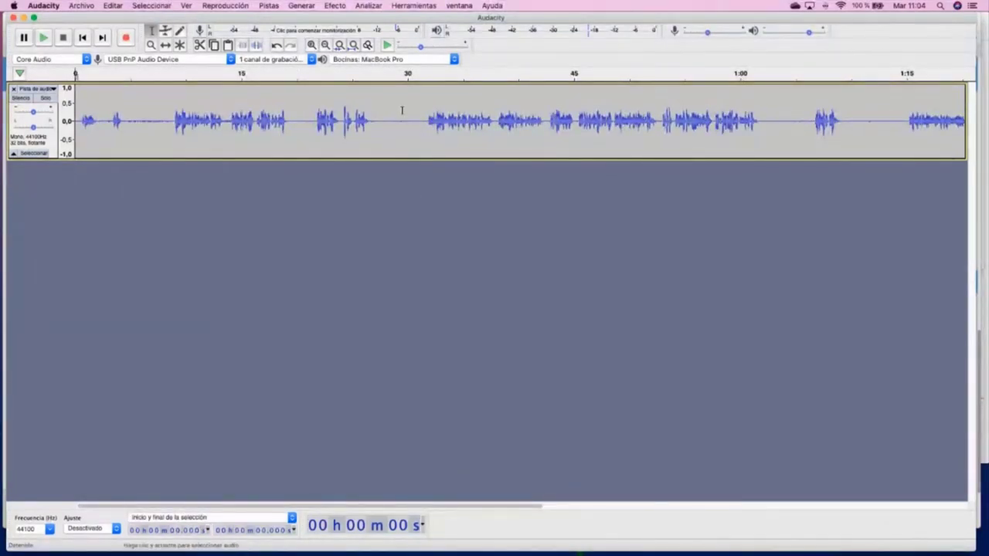
click(81, 122)
key(space)
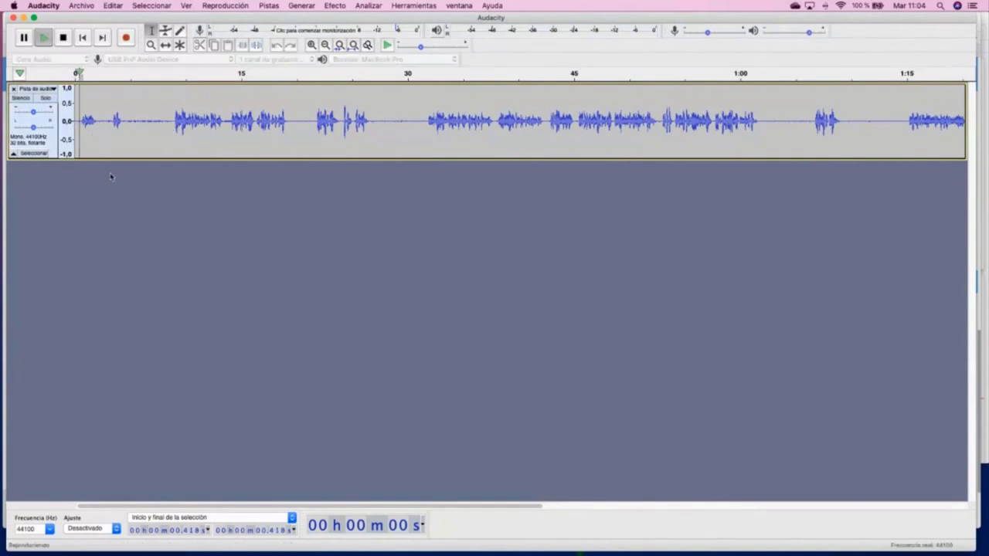
click(167, 124)
key(space)
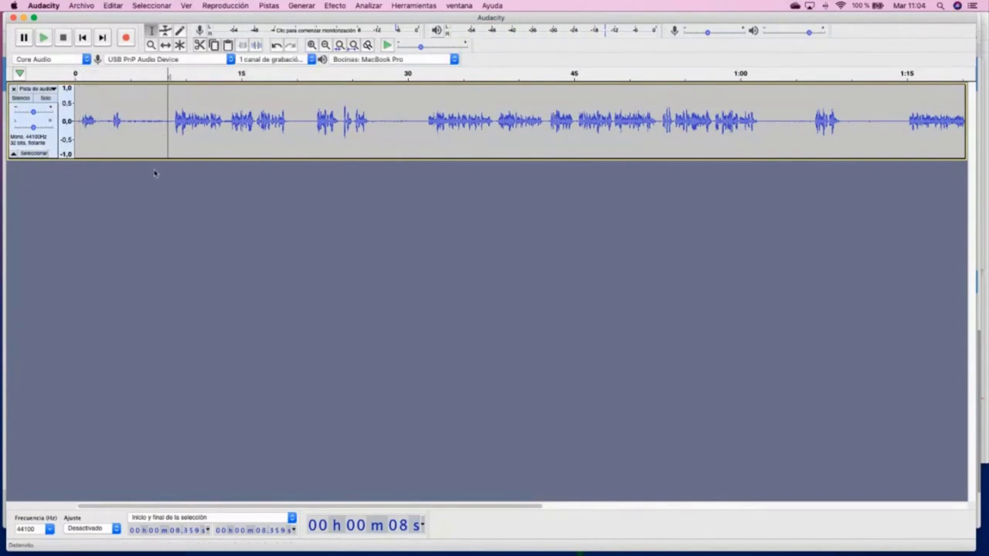
key(space)
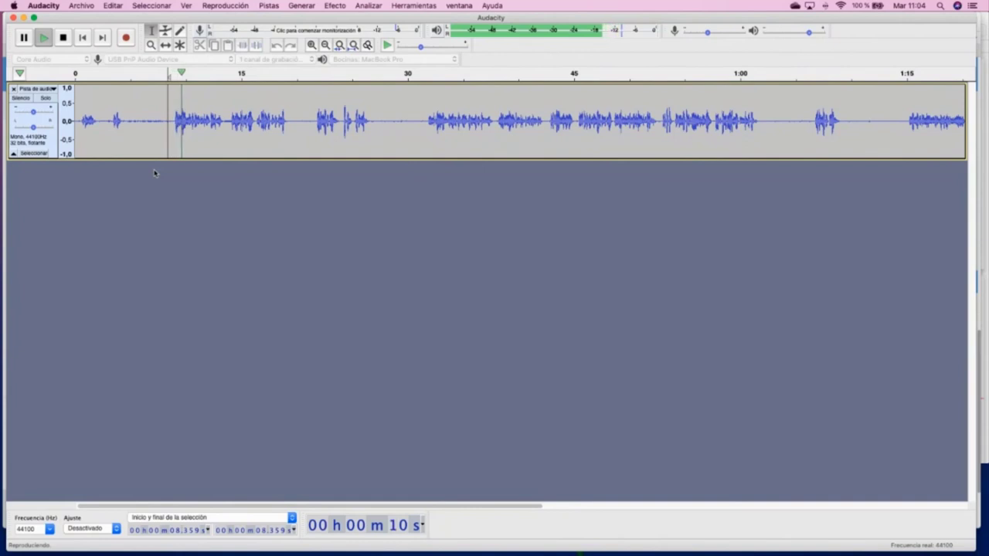
key(space)
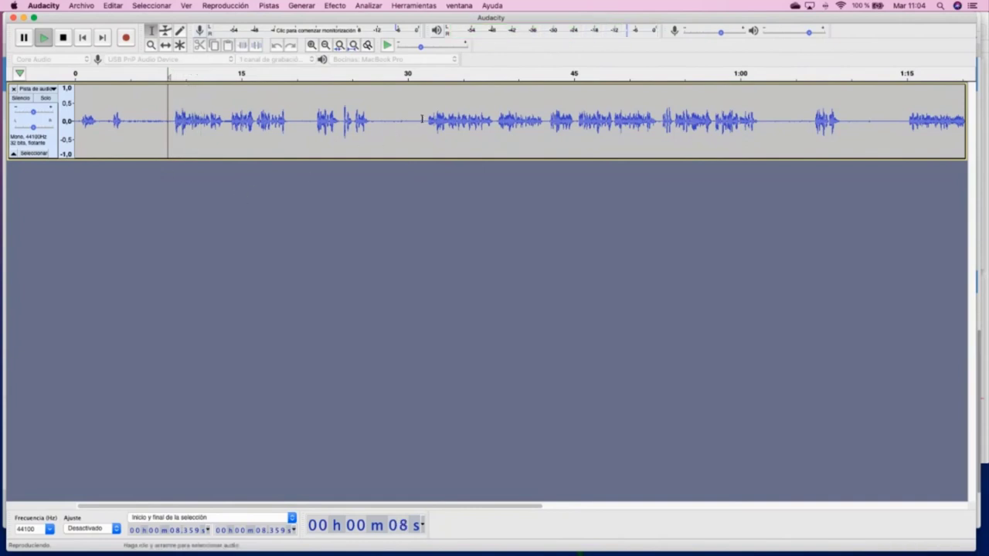
- Play short samples of the narration from about 31 seconds and 1:14, and look over the rest of the waveform
click(423, 123)
key(space)
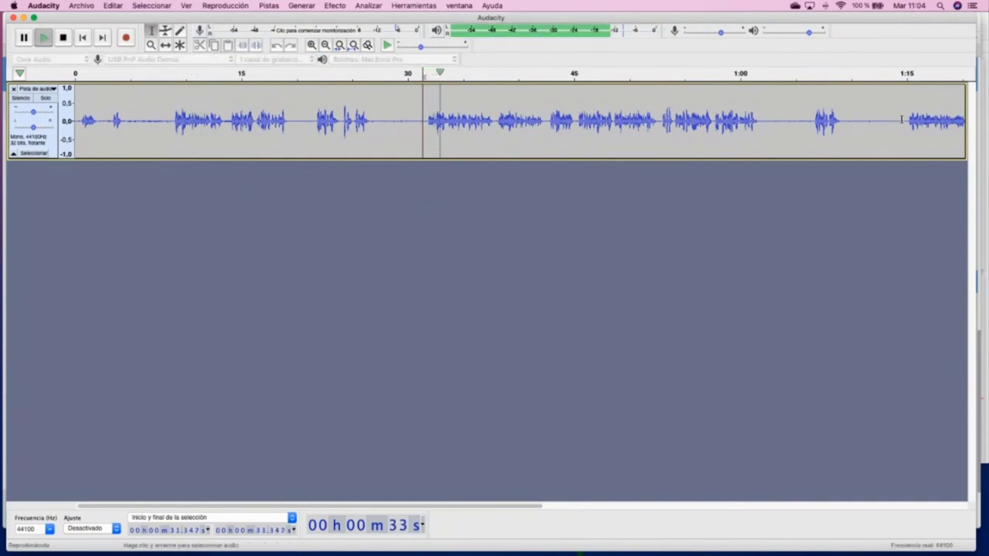
key(space)
click(903, 121)
key(space)
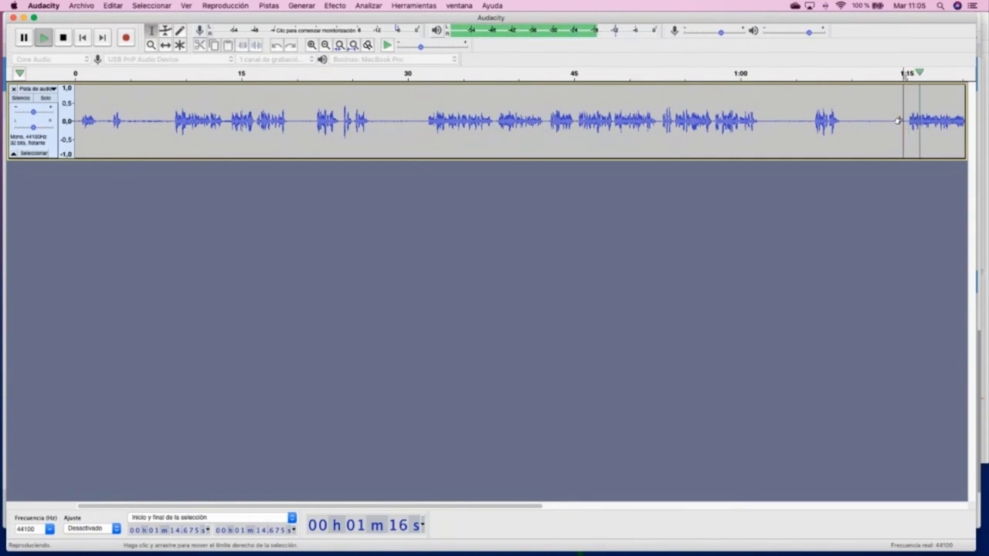
scroll(862, 122, right, 10)
key(space)
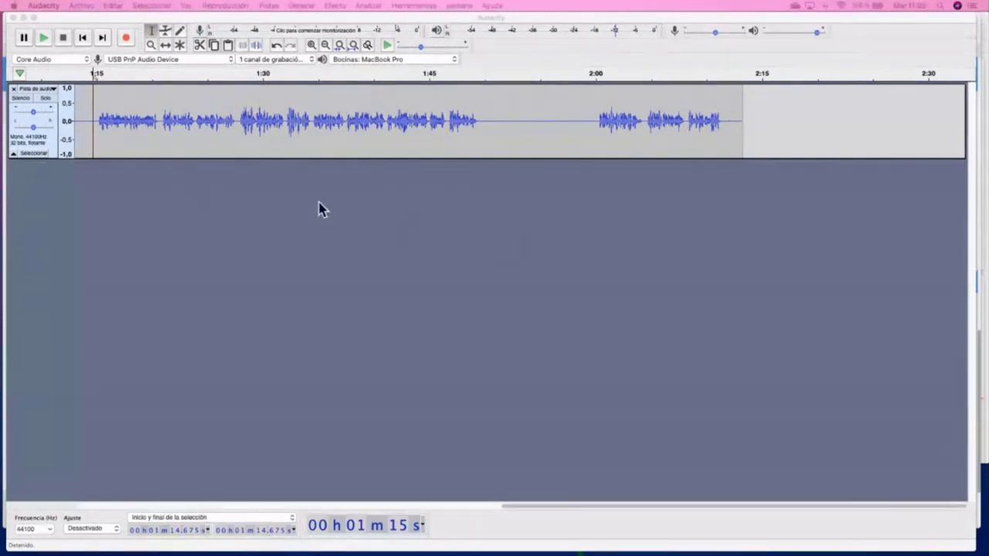
scroll(323, 211, left, 10)
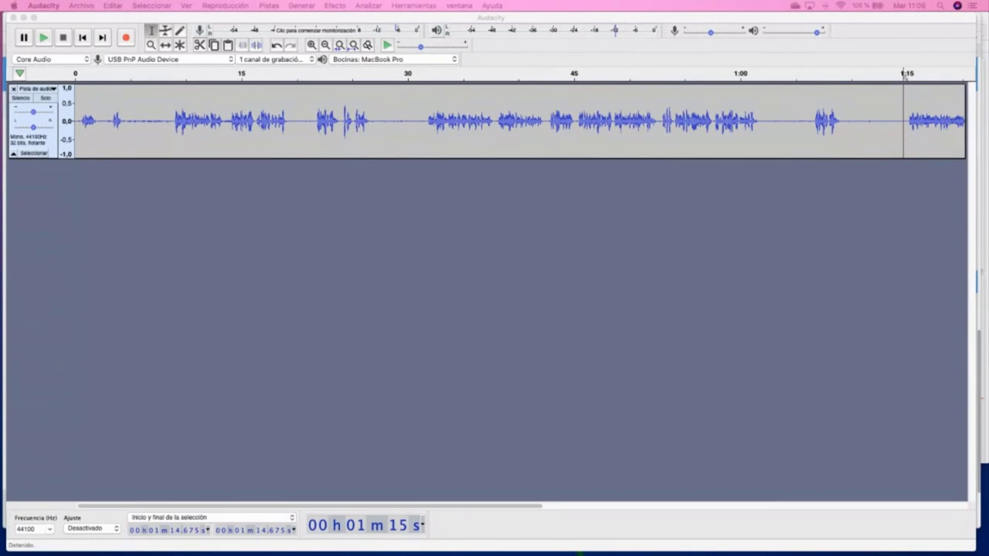
- Switch to Finder and move the desafiando-al-cambio zip file in the Descargas folder to the trash
mouse_move(719, 553)
key(super+Tab)
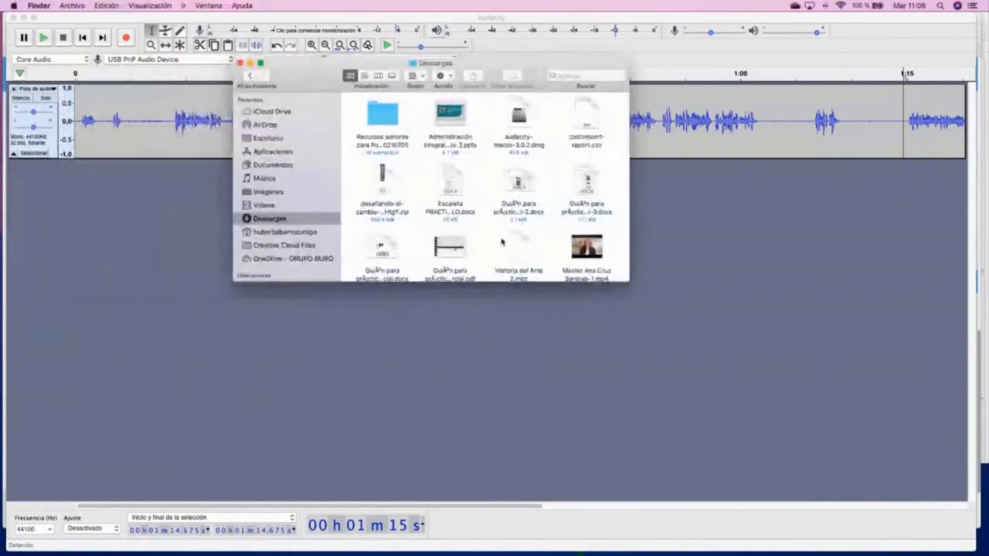
click(386, 185)
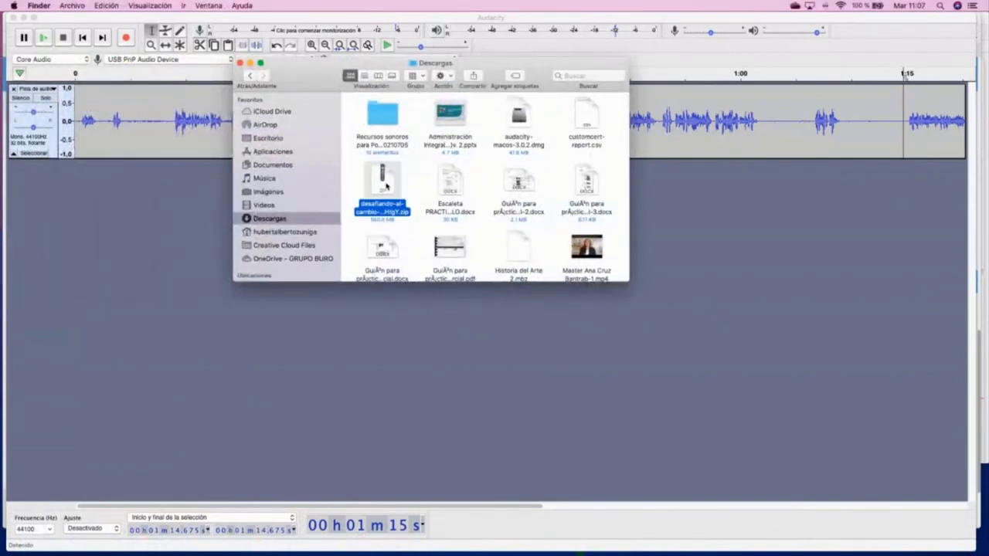
key(super+BackSpace)
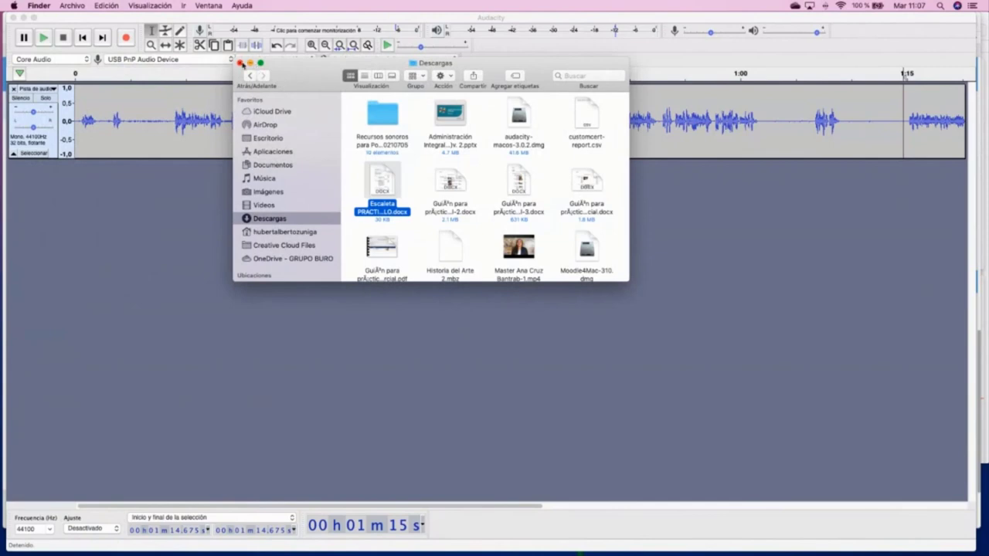
- Switch to Microsoft Teams and download the desafiando-al-cambio SCORM package from the SCORM folder inside Desafiando el cambio
mouse_move(605, 547)
click(716, 548)
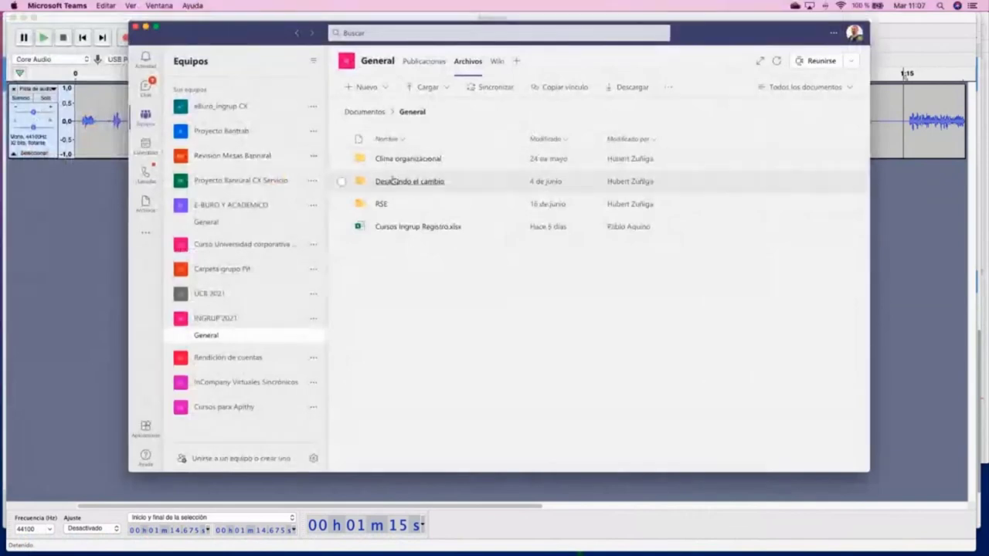
click(393, 181)
click(394, 225)
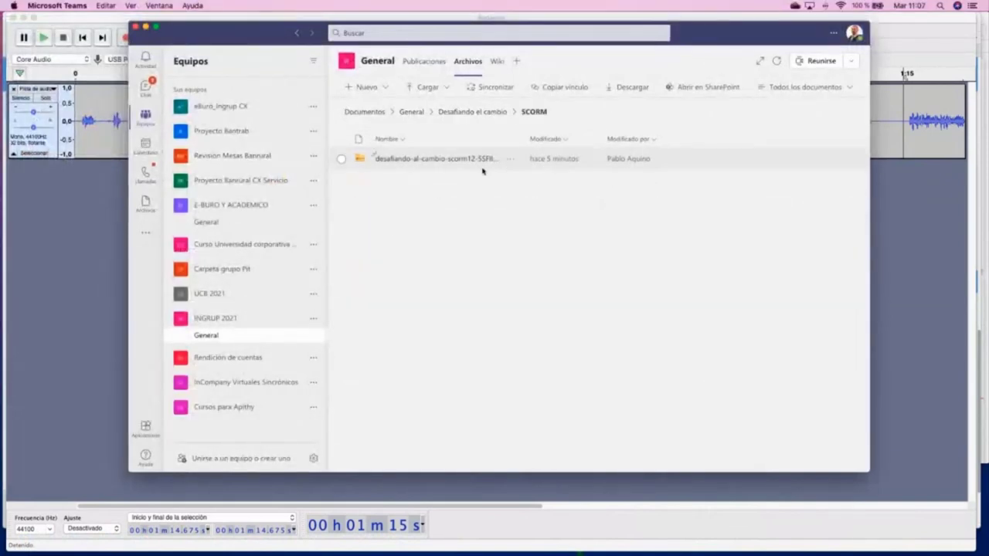
click(513, 160)
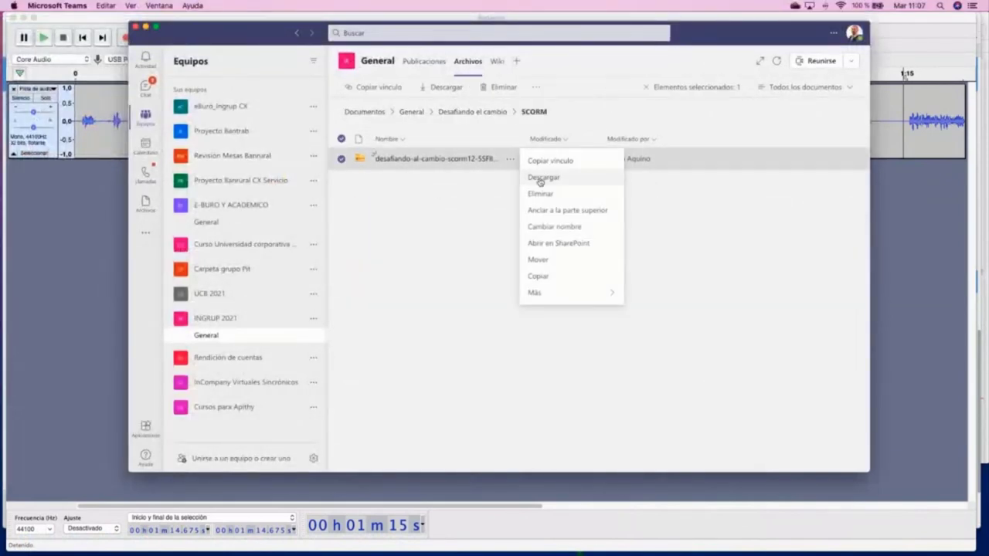
click(541, 178)
click(95, 205)
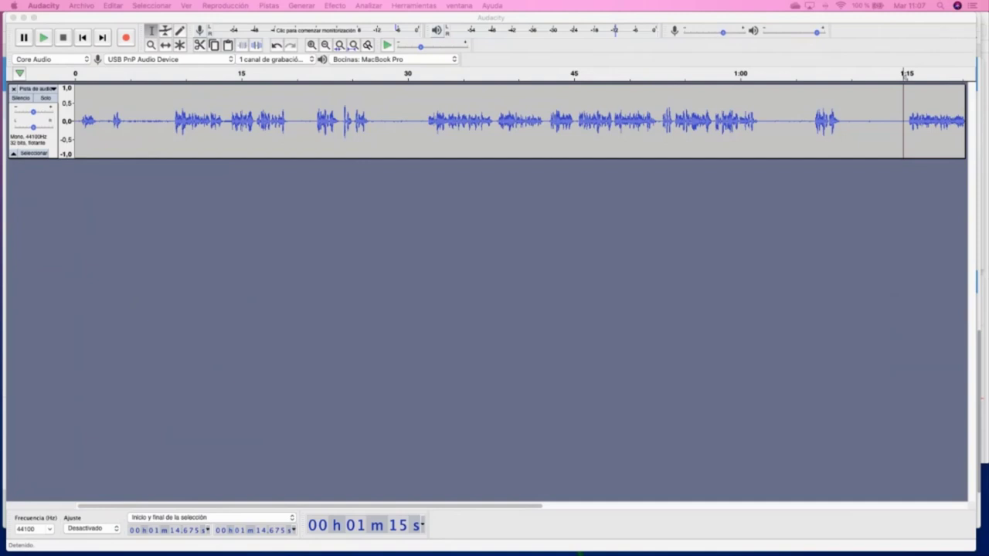
- Switch to the podcast course page in Safari, view the Sesión 2 podcast resources, and return to Audacity
key(super+Tab)
key(super+Tab)
key(super+Tab)
key(super+Tab)
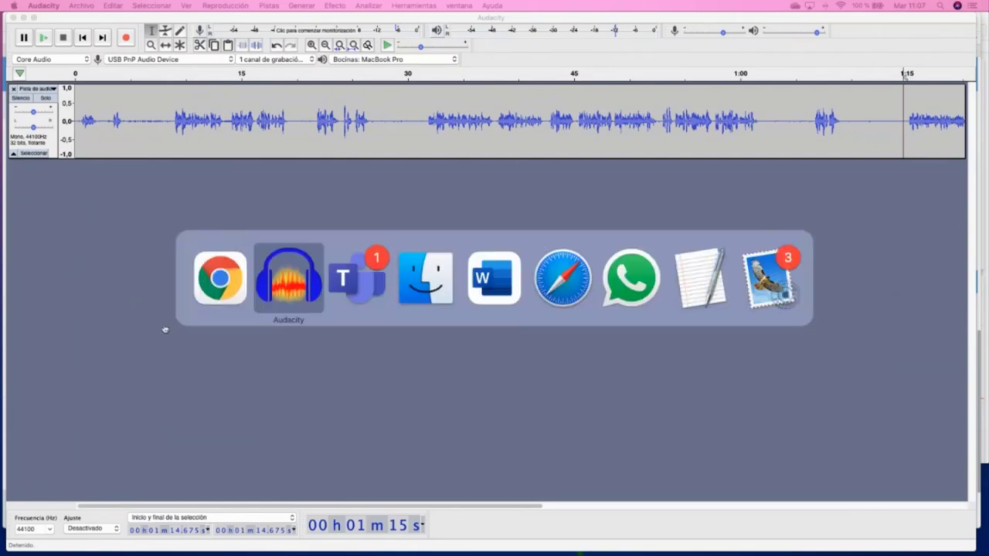
key(super+Tab)
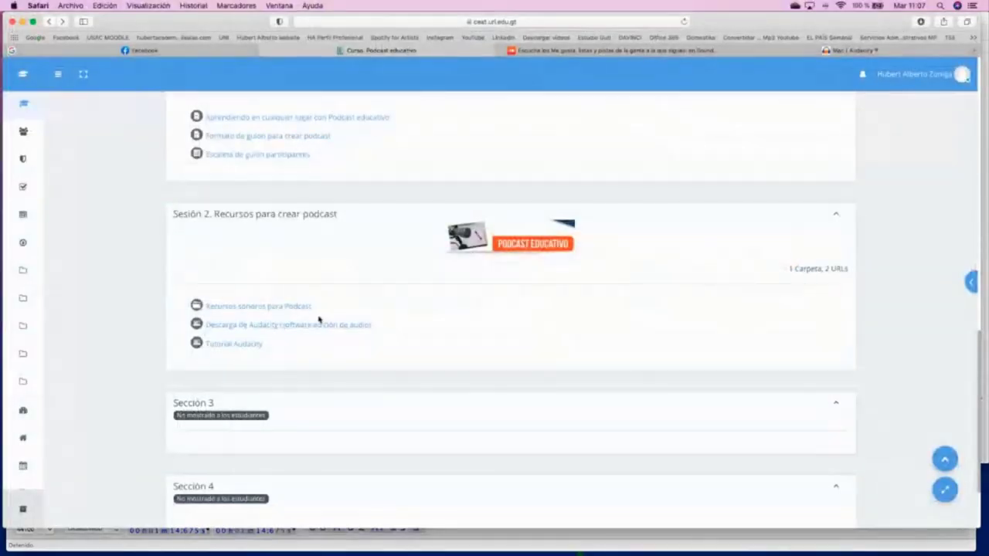
scroll(320, 319, up, 3)
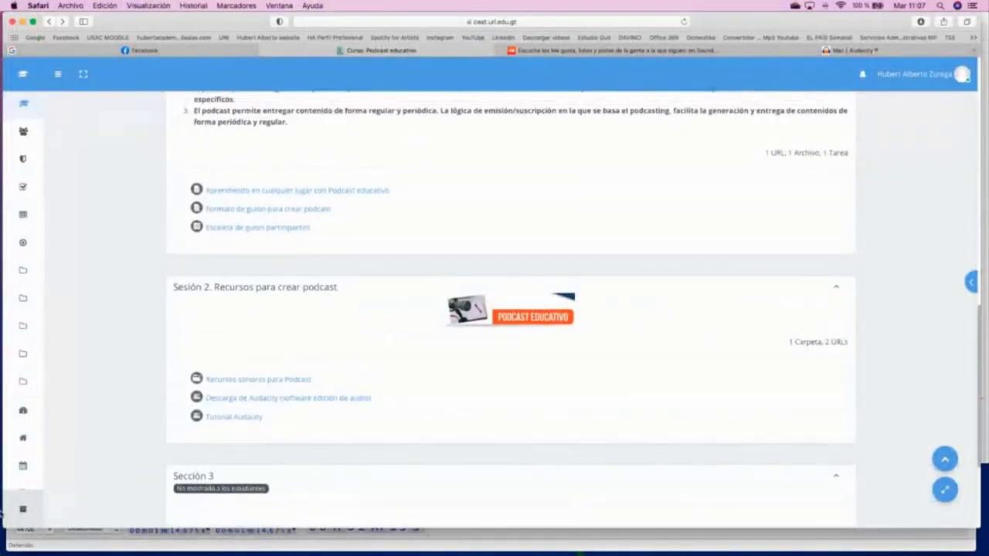
key(ctrl+Up)
click(162, 424)
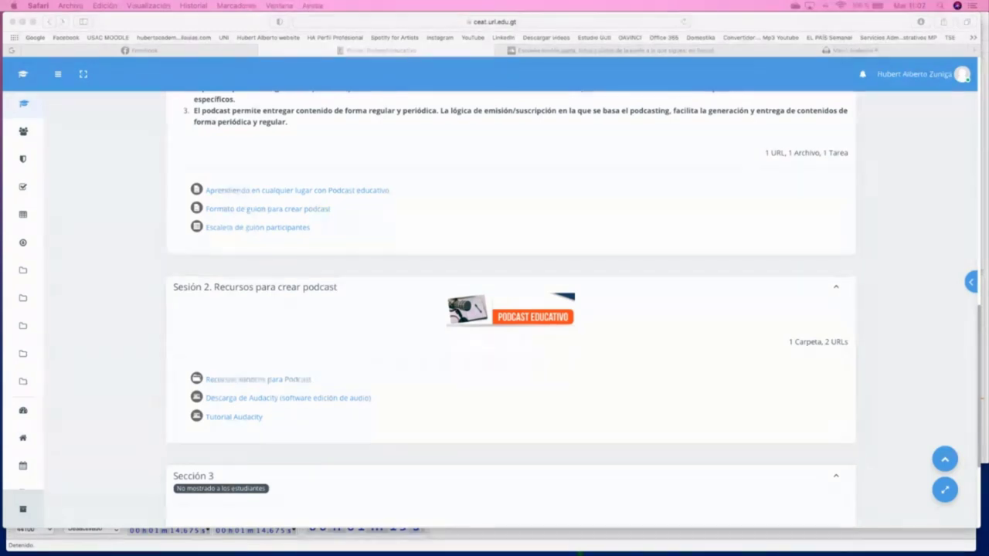
key(super+Tab)
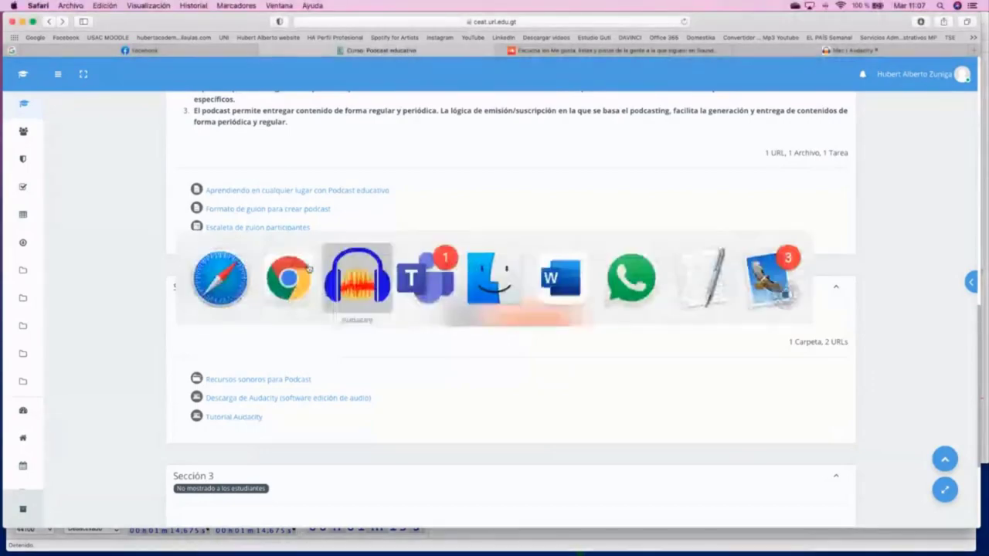
click(355, 284)
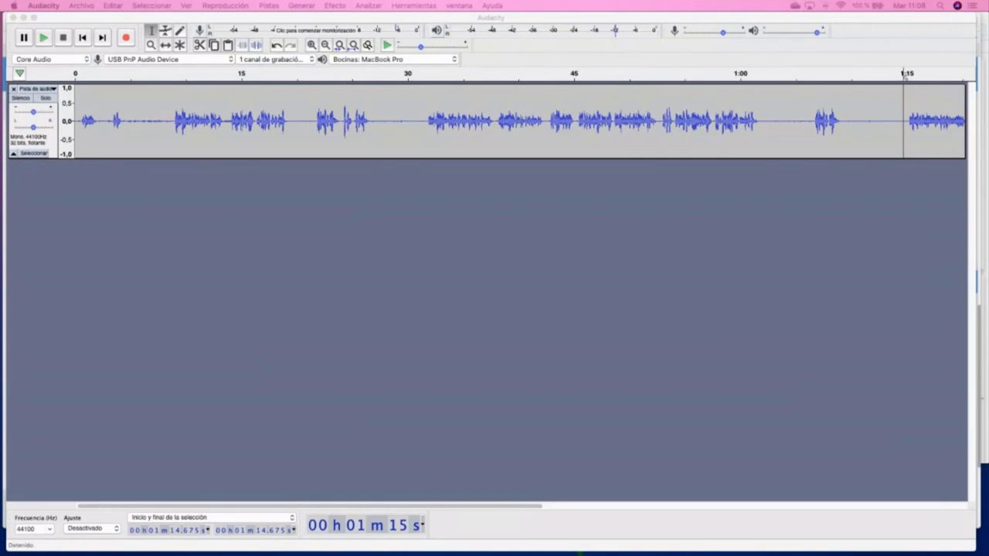
key(shift)
key(shift)
- Switch to Safari and search Google for "audacity windows", using the tab that holds the Audacity Mac download page
mouse_move(116, 553)
key(super+Tab)
key(super+Tab)
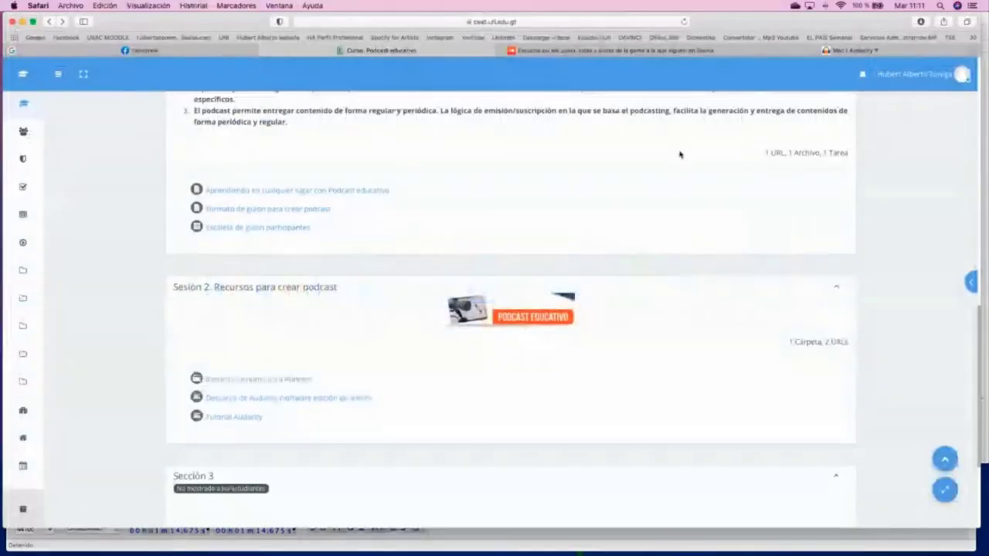
click(849, 50)
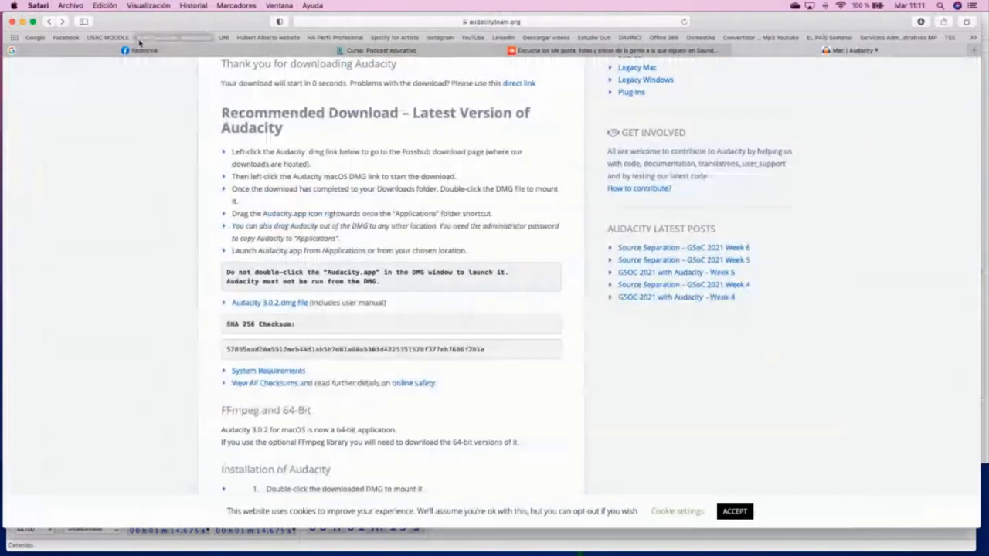
click(35, 37)
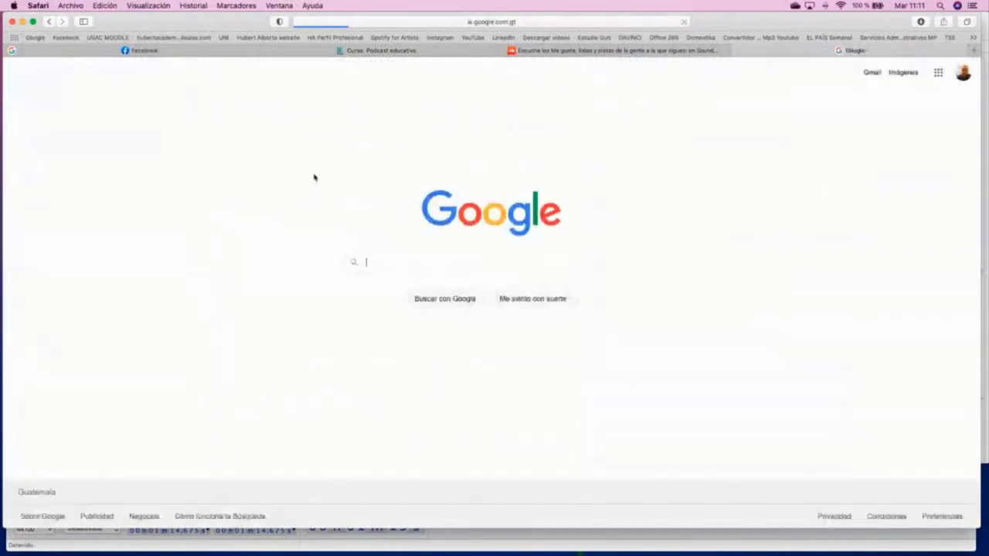
click(35, 37)
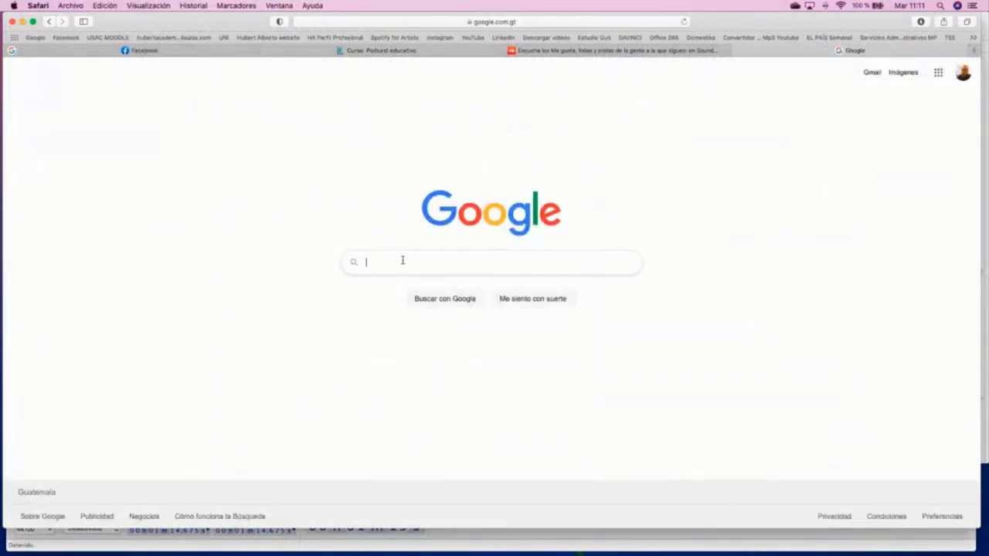
click(402, 260)
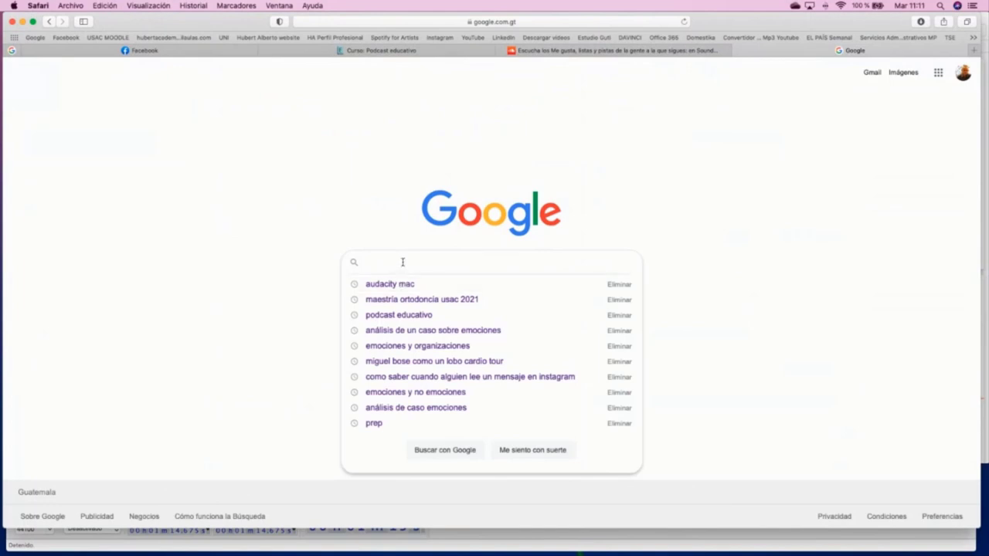
text(audacity)
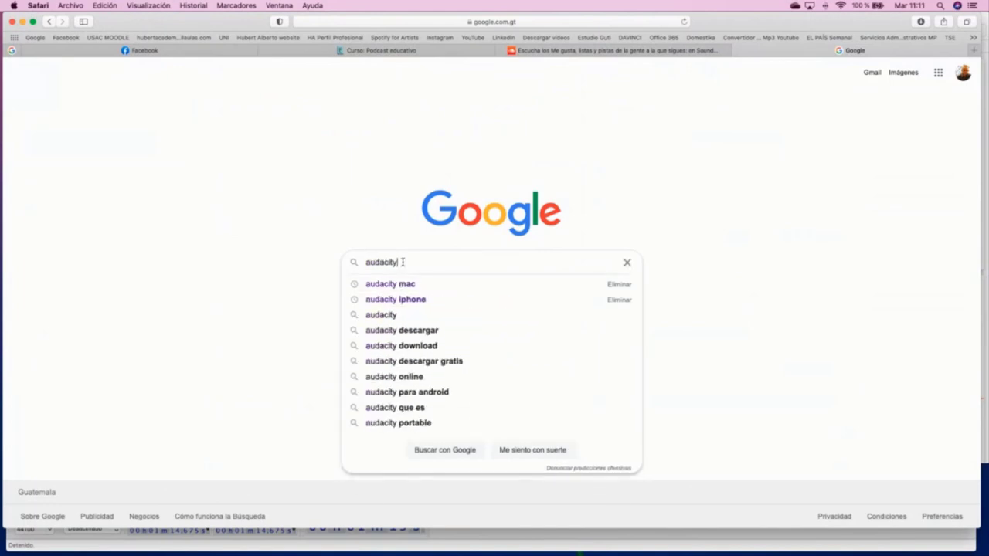
text( windows)
key(Return)
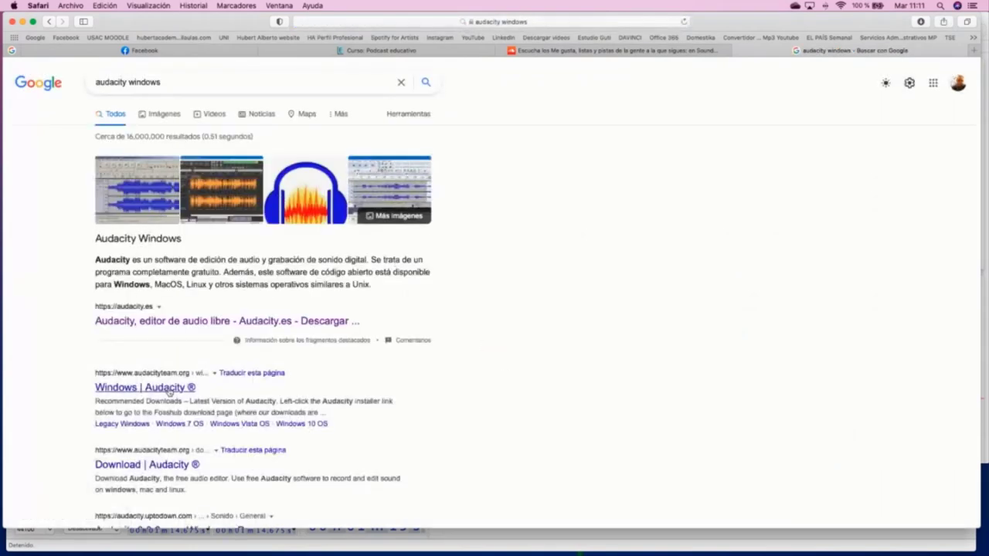
- Open the Windows download page on audacityteam.org, view the Audacity 3.0.2 installer links, and select the page's address
click(168, 389)
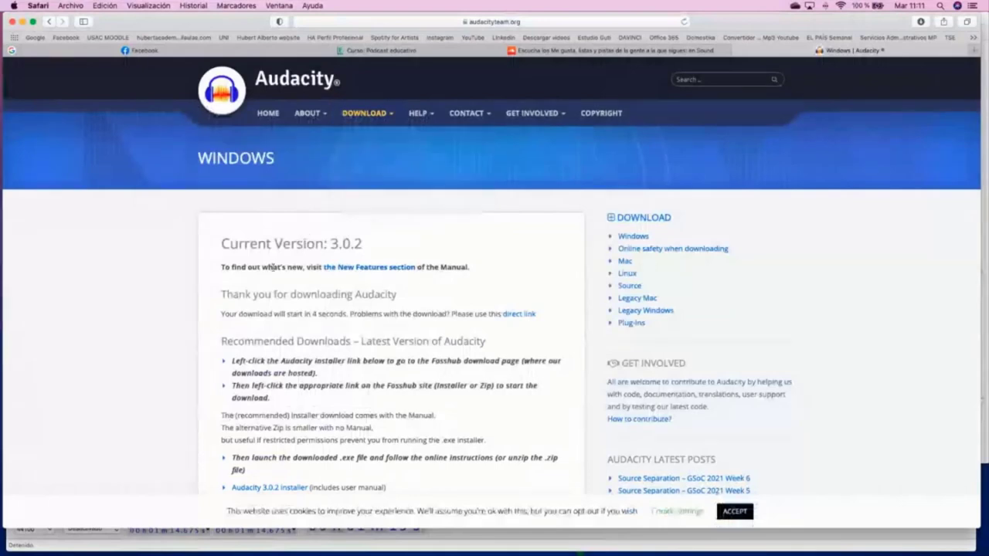
scroll(275, 267, down, 3)
scroll(274, 266, down, 2)
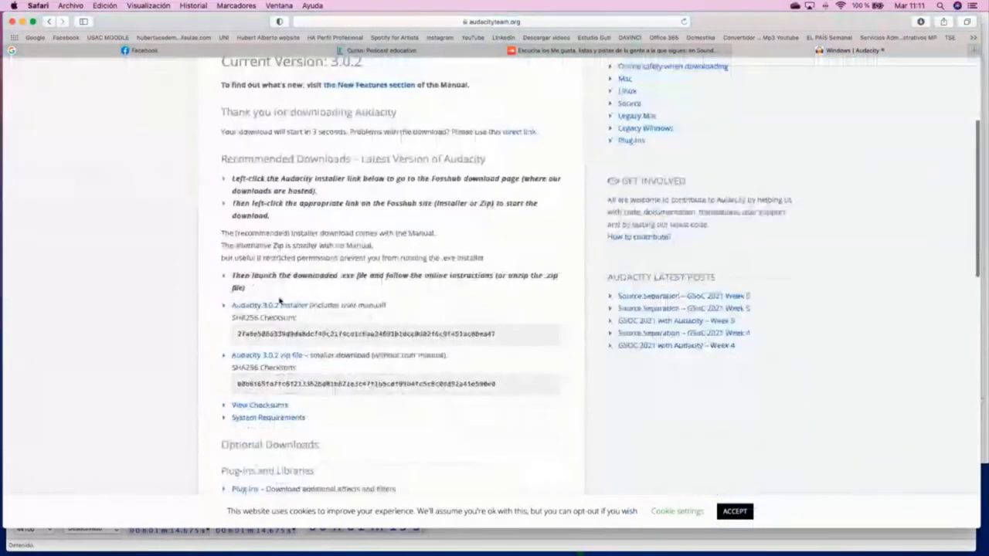
click(548, 22)
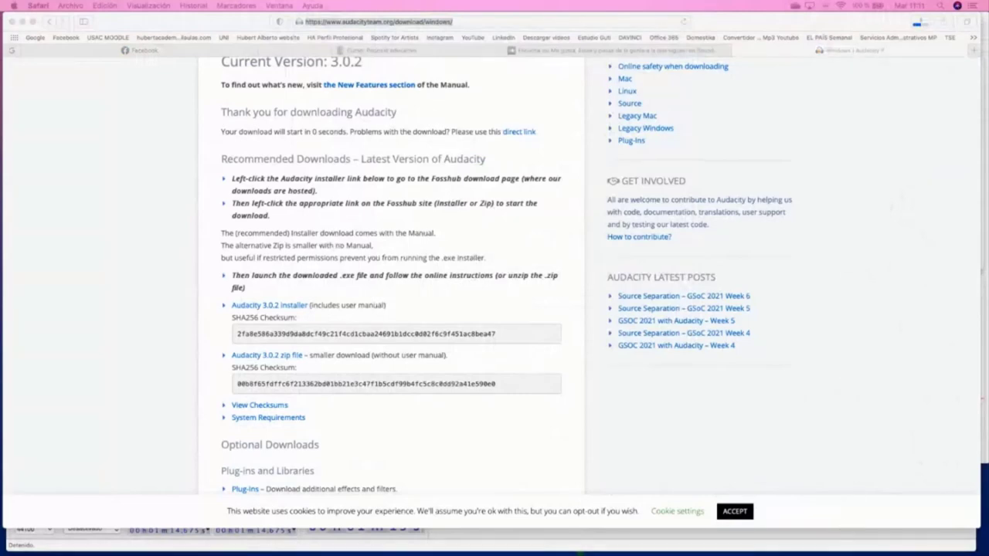
- Show the open windows and switch from the Safari download page back to the narration project in Audacity
key(ctrl+Down)
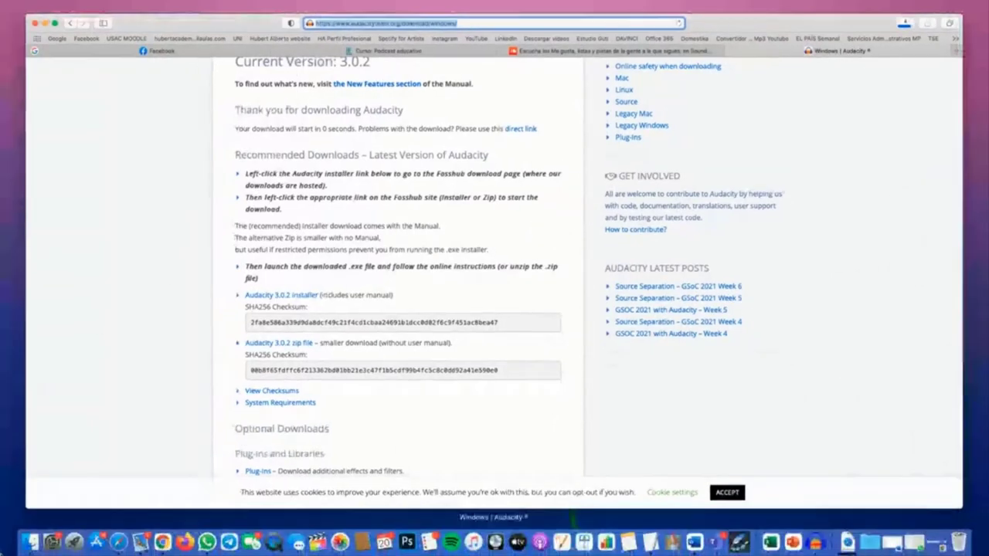
click(139, 353)
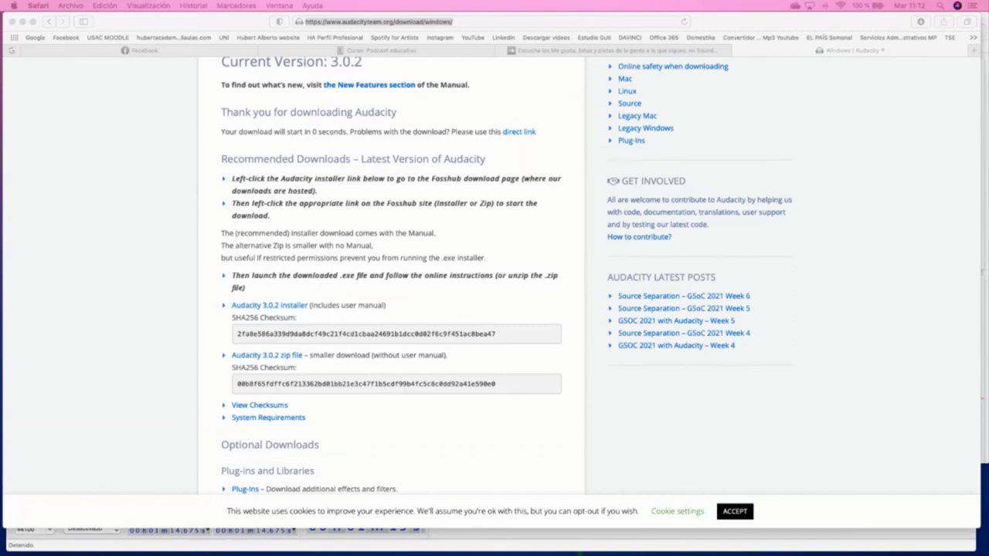
key(super+Tab)
key(super+Tab)
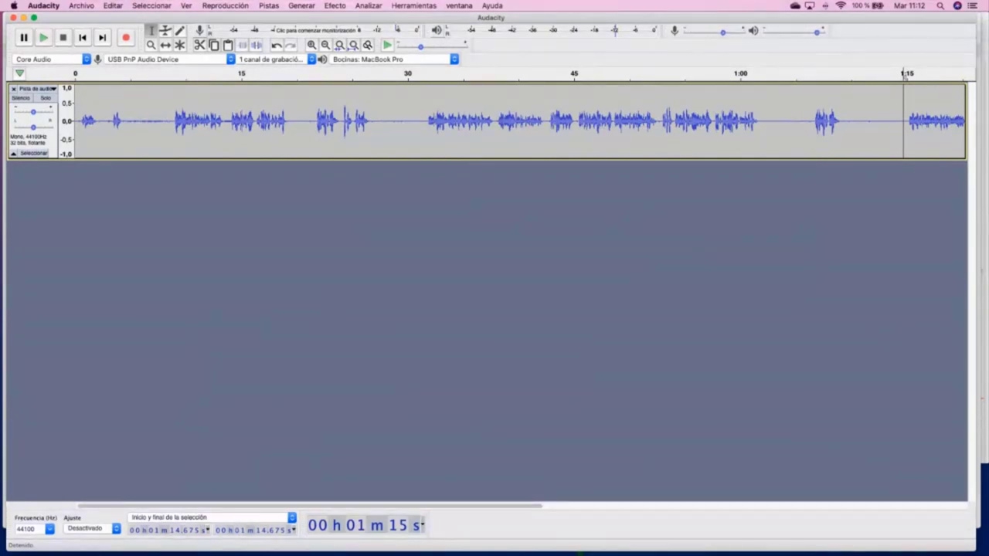
key(super+Tab)
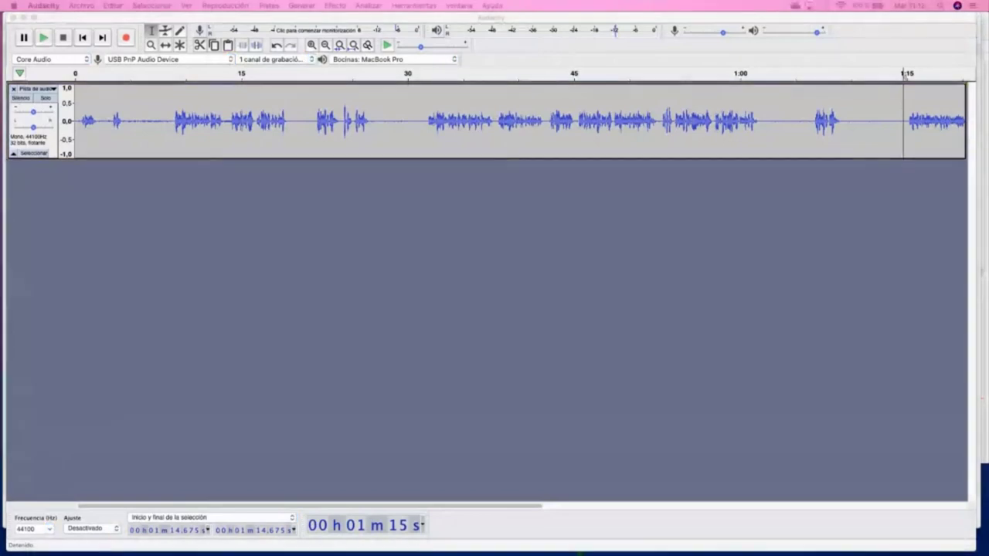
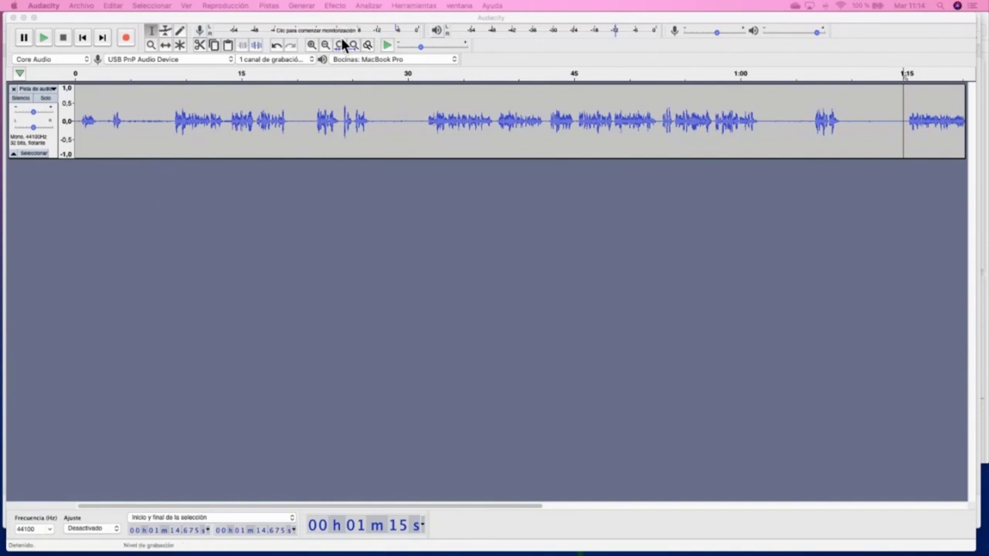
- Play the start of the narration from about 0.3 s and stop playback
click(352, 149)
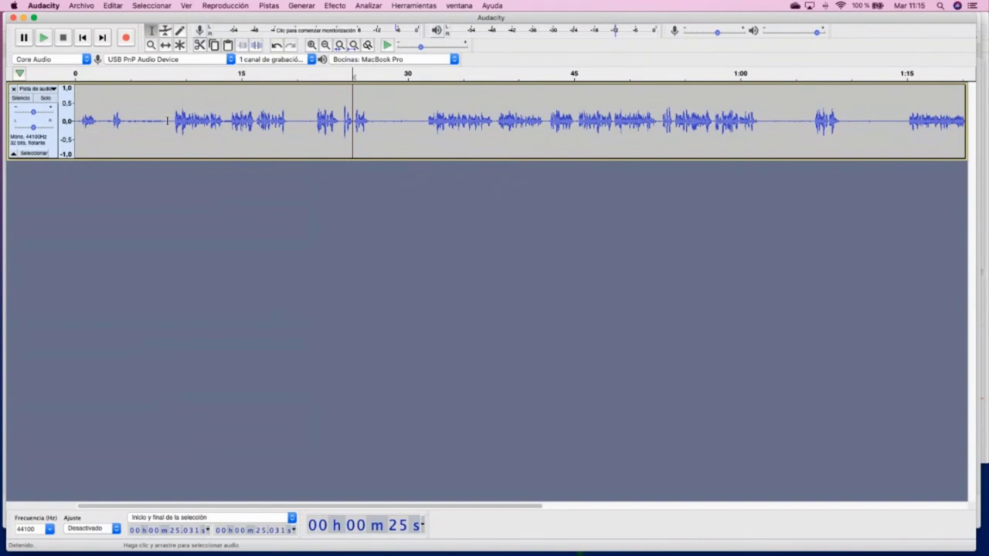
click(79, 120)
key(space)
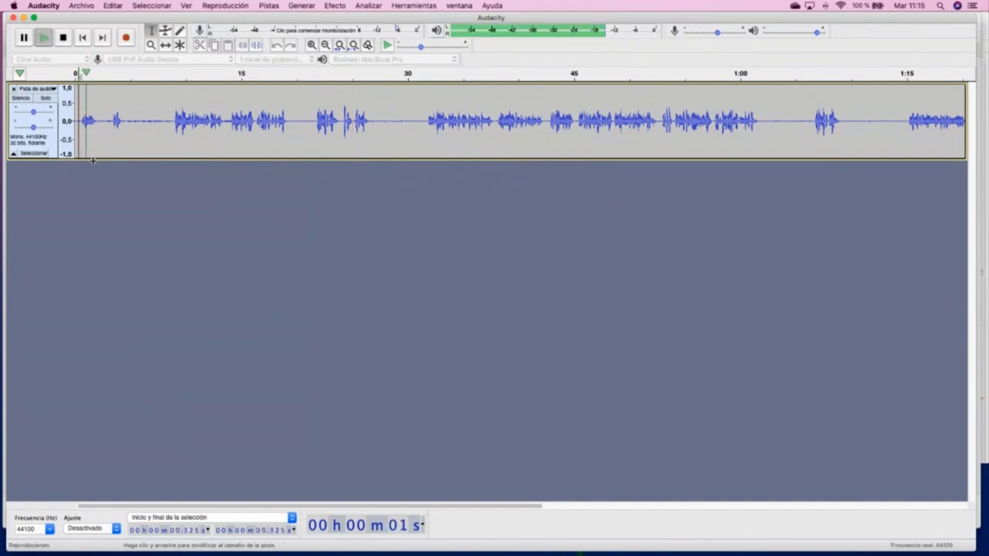
key(space)
- Mark the unwanted noise in the opening seconds and the pauses around 20 s, 30 s and 1:11 by selecting them on the track
drag(167, 135, 68, 121)
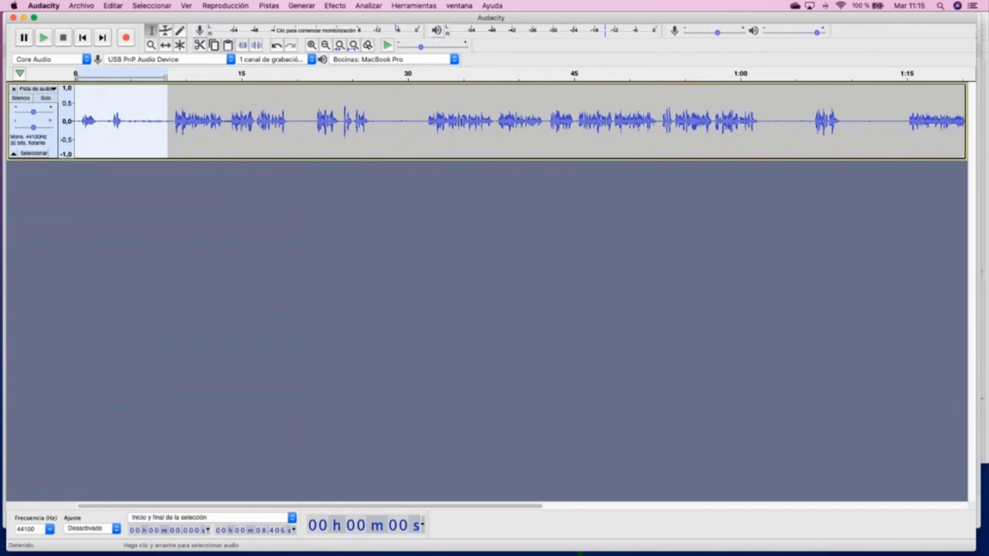
click(382, 121)
click(399, 121)
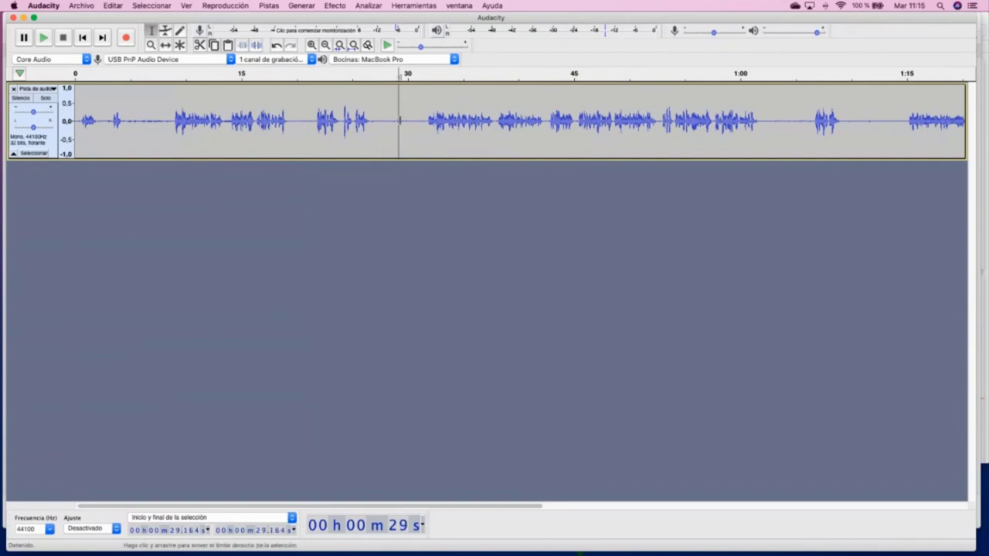
click(406, 121)
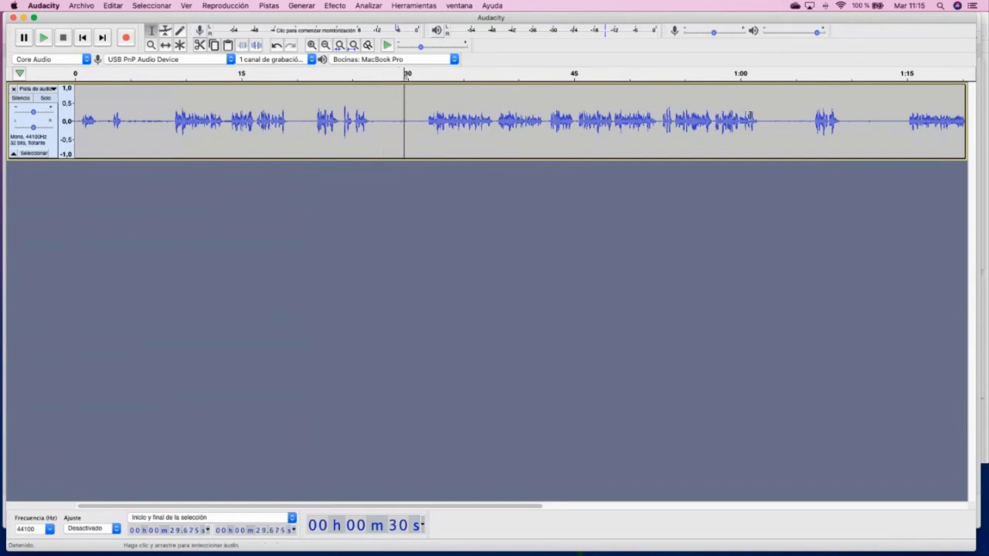
click(778, 121)
drag(872, 122, 866, 121)
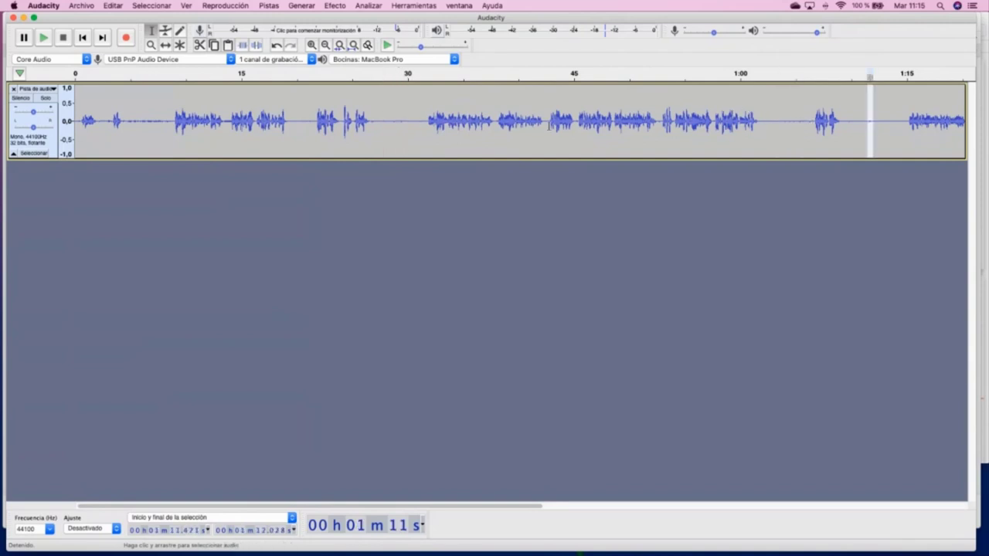
click(400, 120)
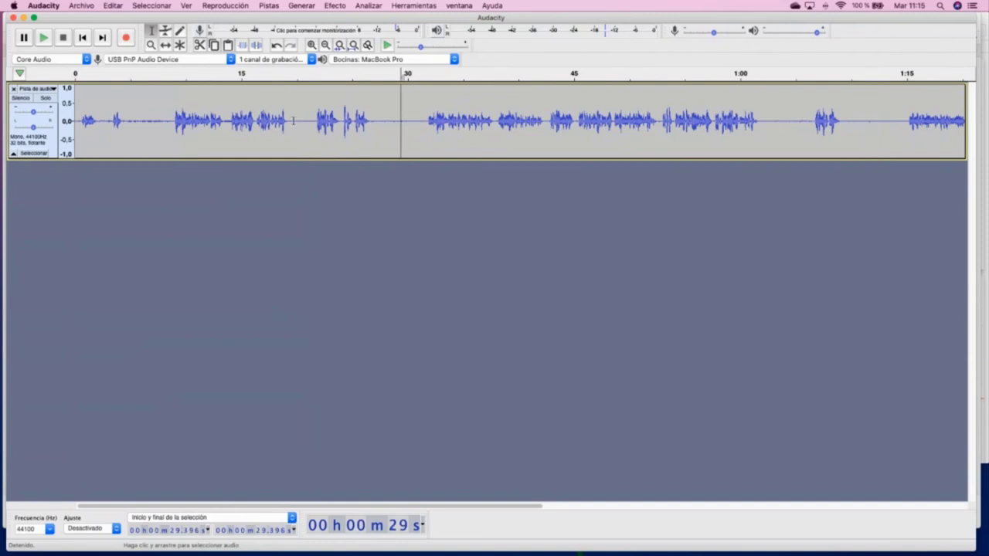
drag(294, 121, 308, 120)
drag(382, 121, 416, 121)
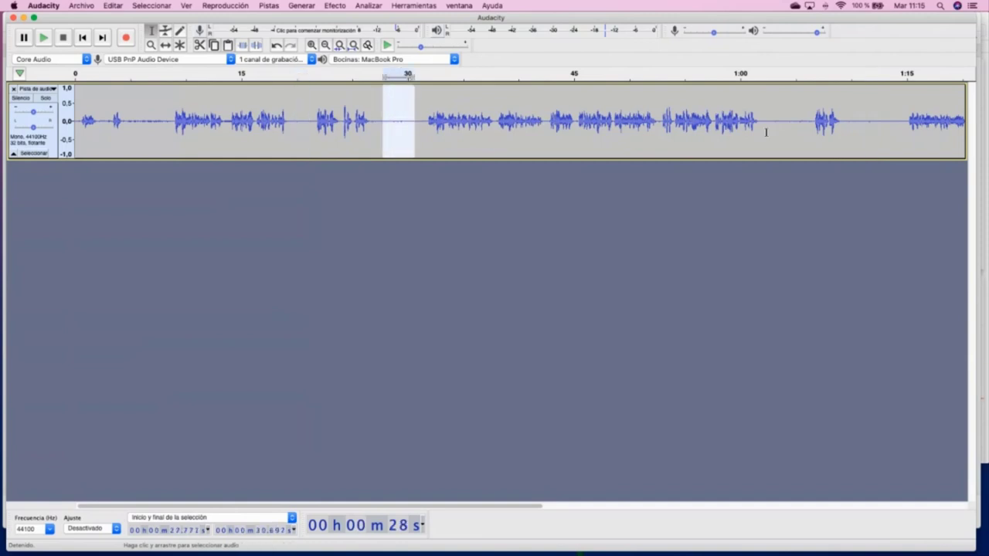
drag(770, 120, 883, 121)
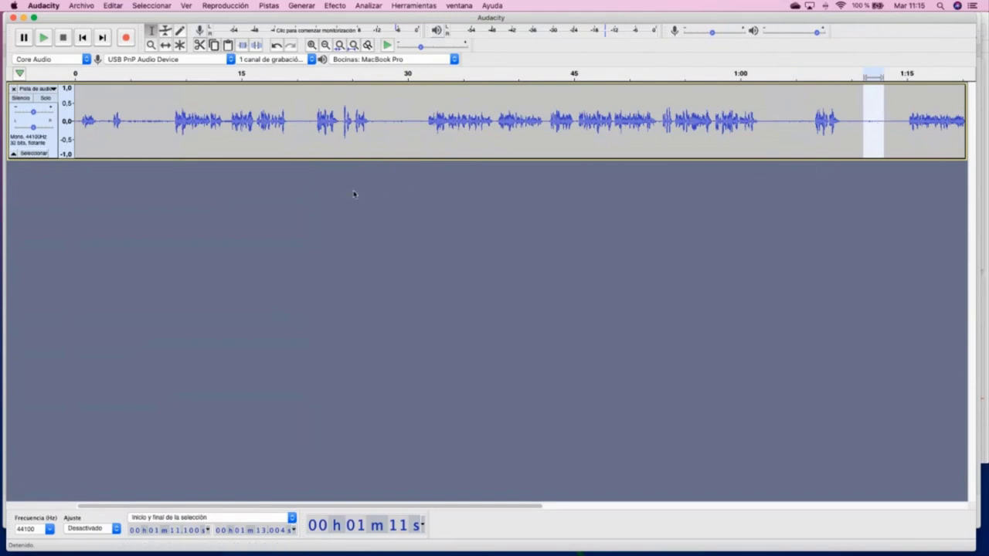
- Replace the opening of the track, from 0 to about 8.6 s, with generated silence of the same length
drag(170, 118, 74, 120)
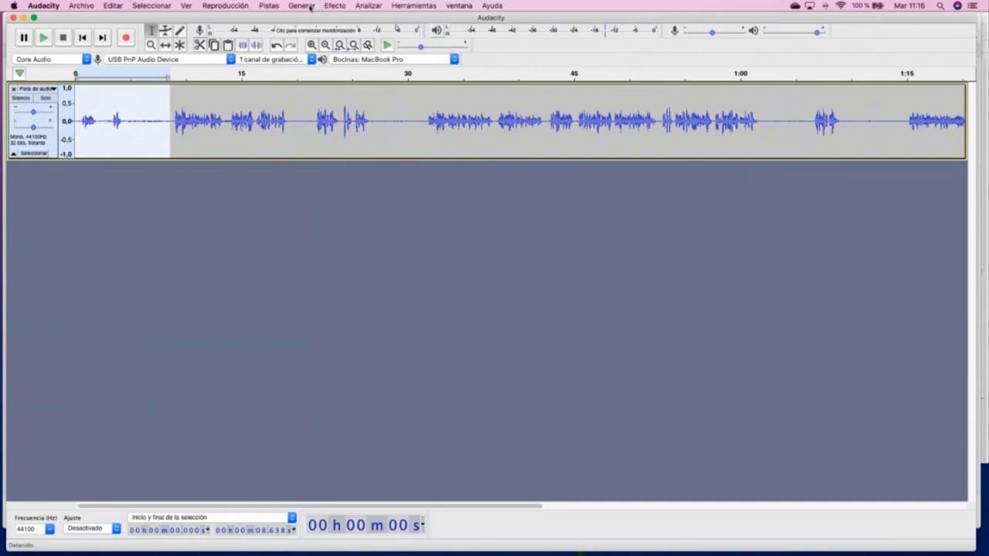
click(310, 7)
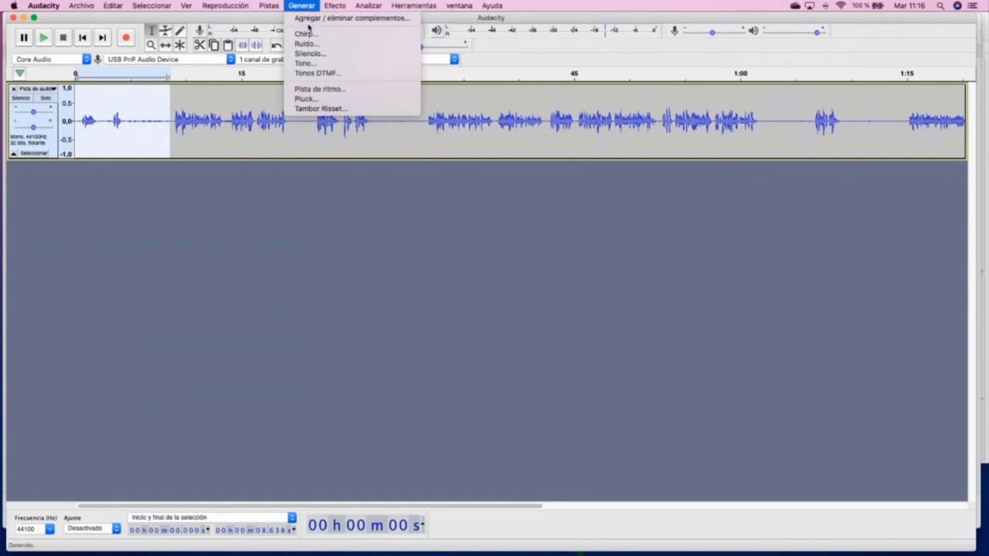
click(307, 54)
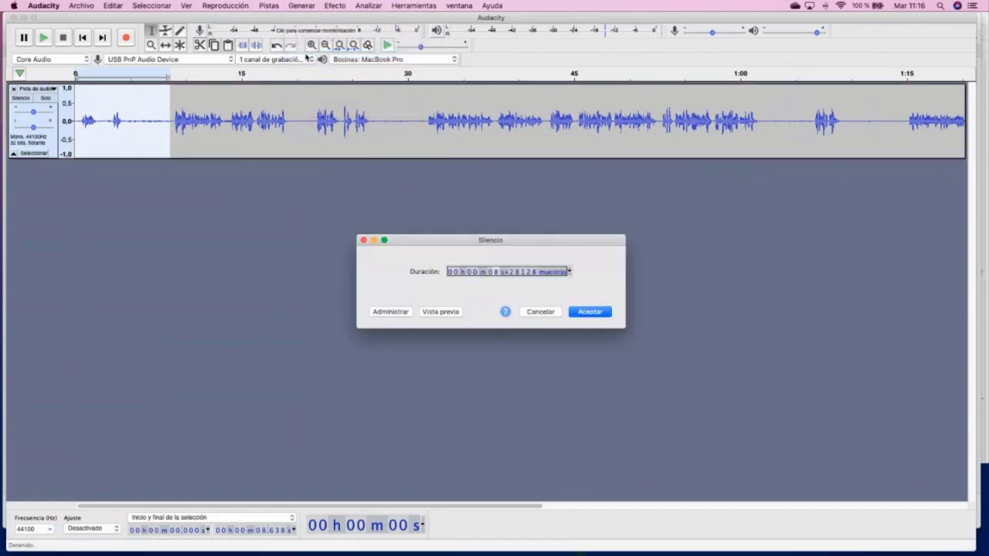
click(597, 312)
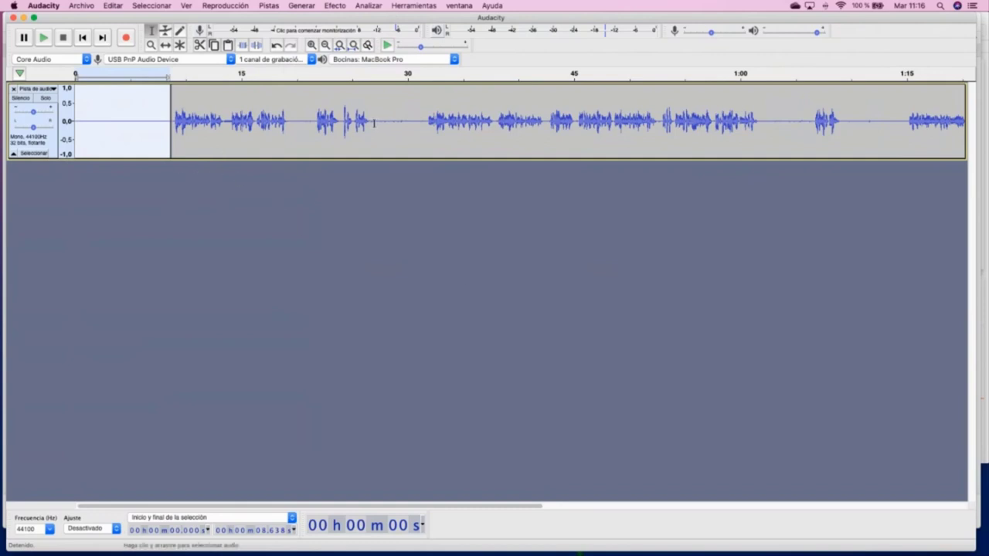
- Replace the pause from about 26.9 s to 31.8 s with generated silence
drag(374, 122, 422, 123)
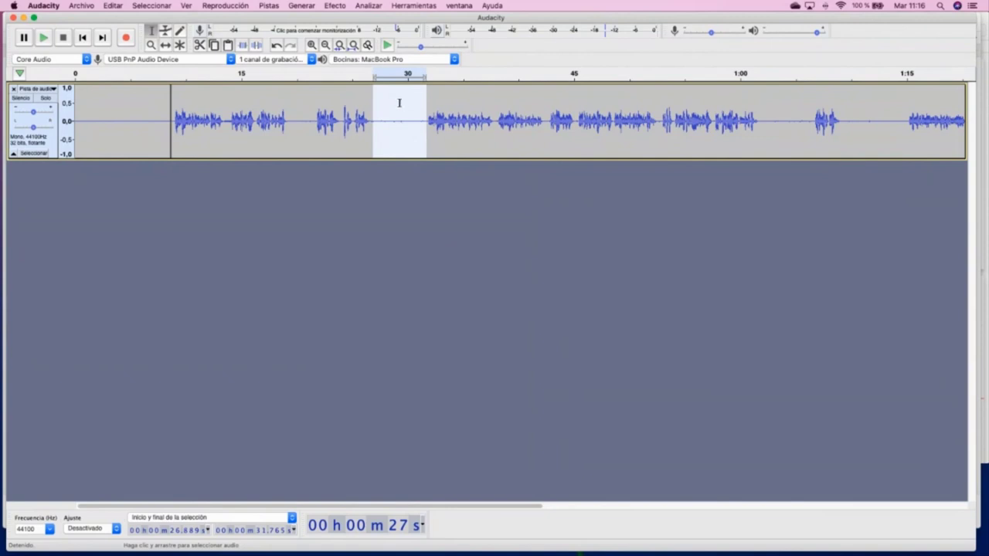
click(335, 6)
mouse_move(301, 6)
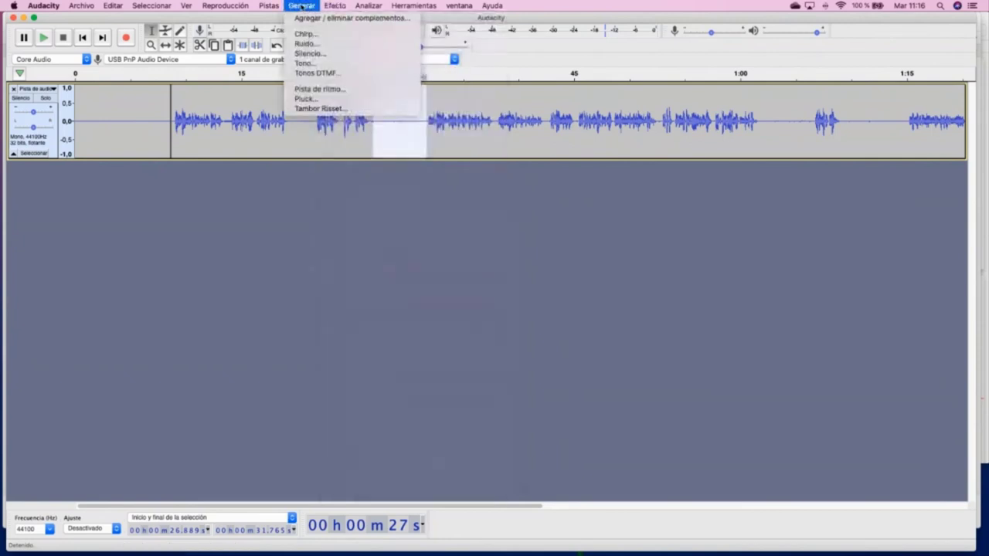
click(309, 52)
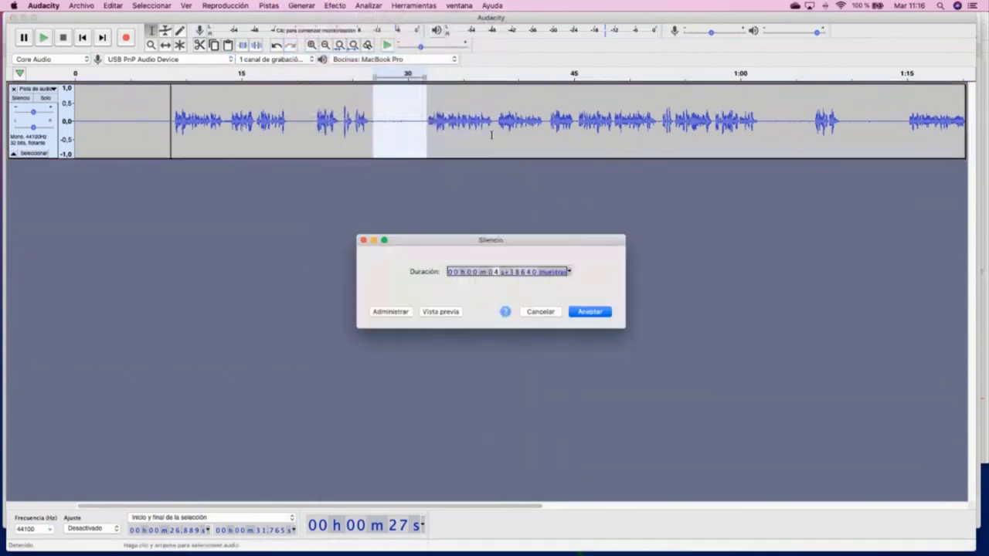
click(590, 311)
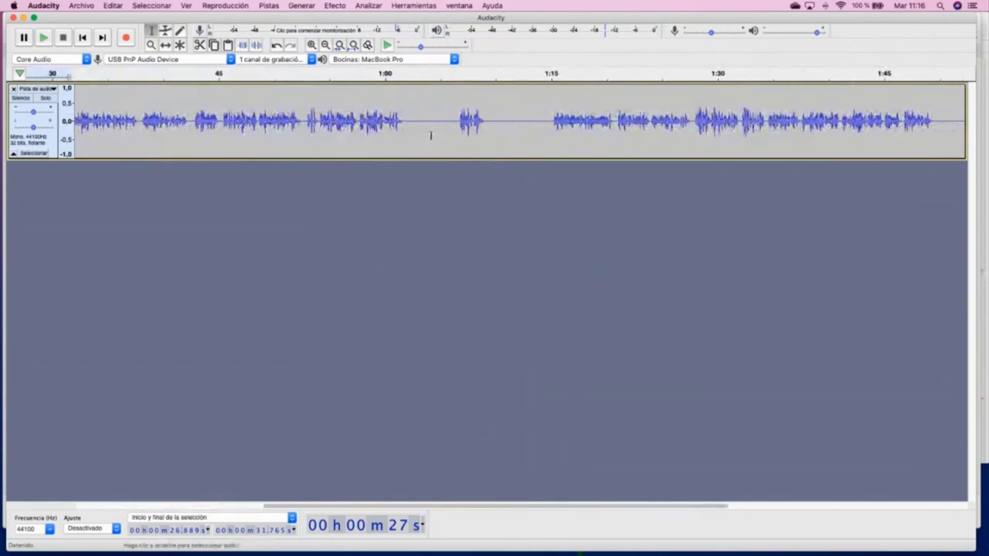
- Replace the pause from about 1:02.2 to 1:06.5 with generated silence
drag(409, 121, 456, 122)
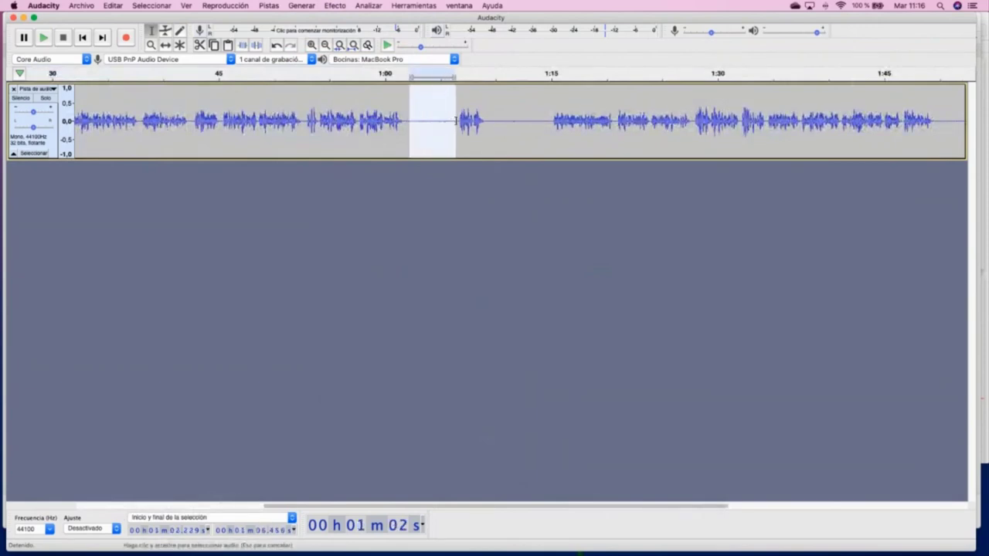
click(301, 6)
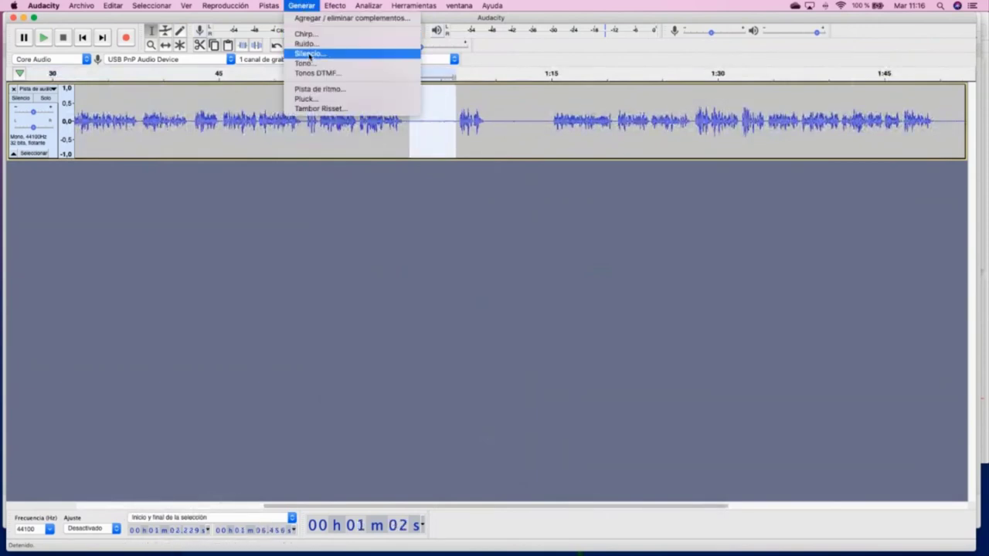
click(310, 53)
click(589, 311)
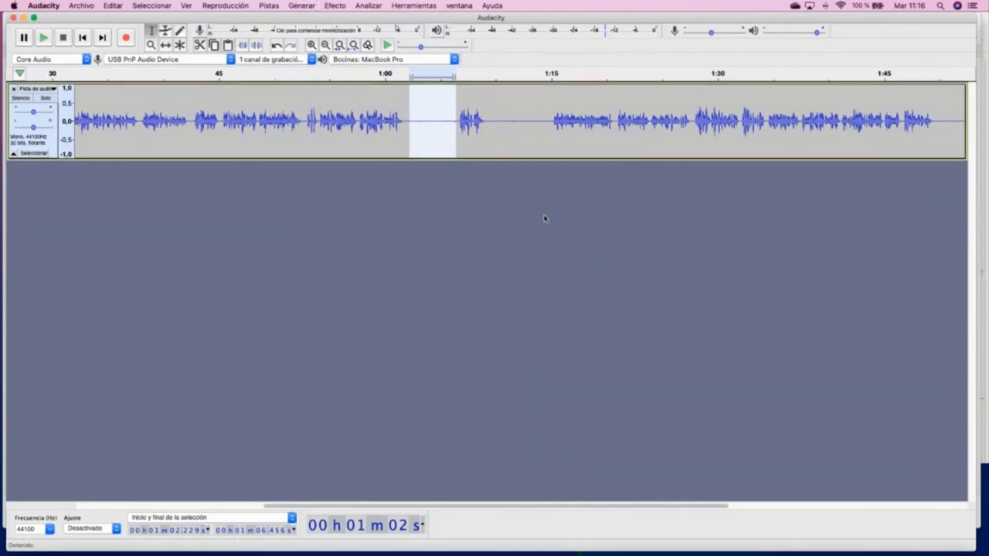
- Replace the pause from about 1:09.4 to 1:14.6 with generated silence
drag(489, 122, 541, 124)
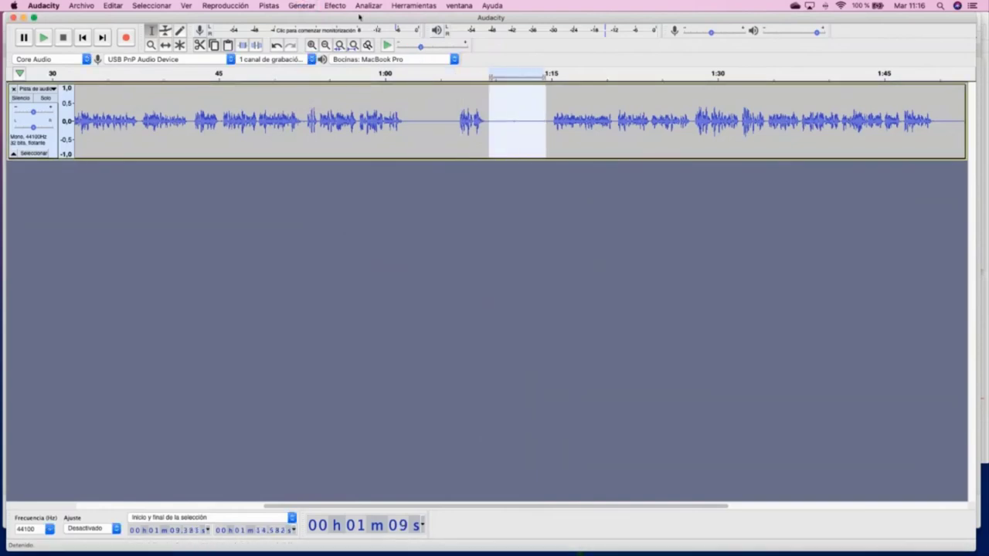
click(302, 5)
click(301, 6)
click(301, 5)
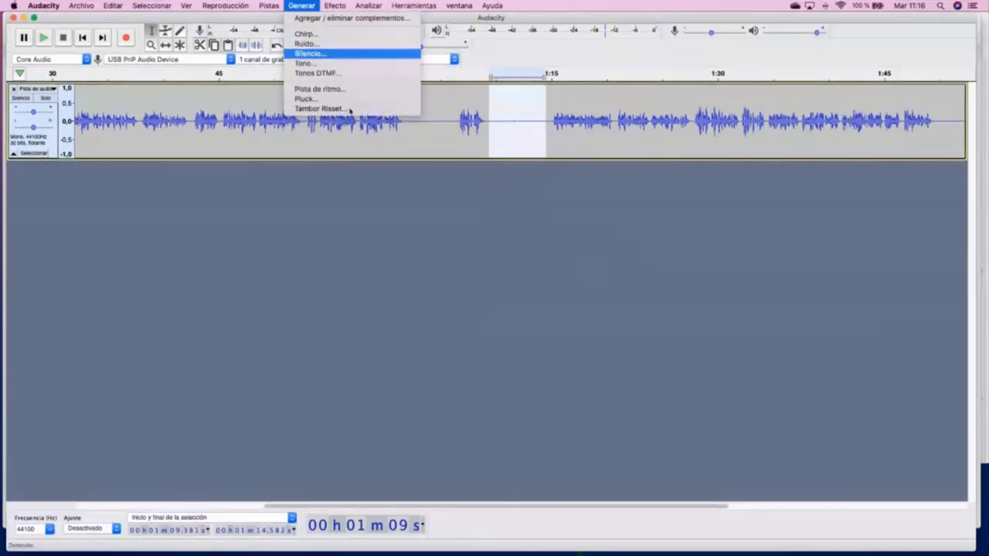
click(309, 53)
click(600, 313)
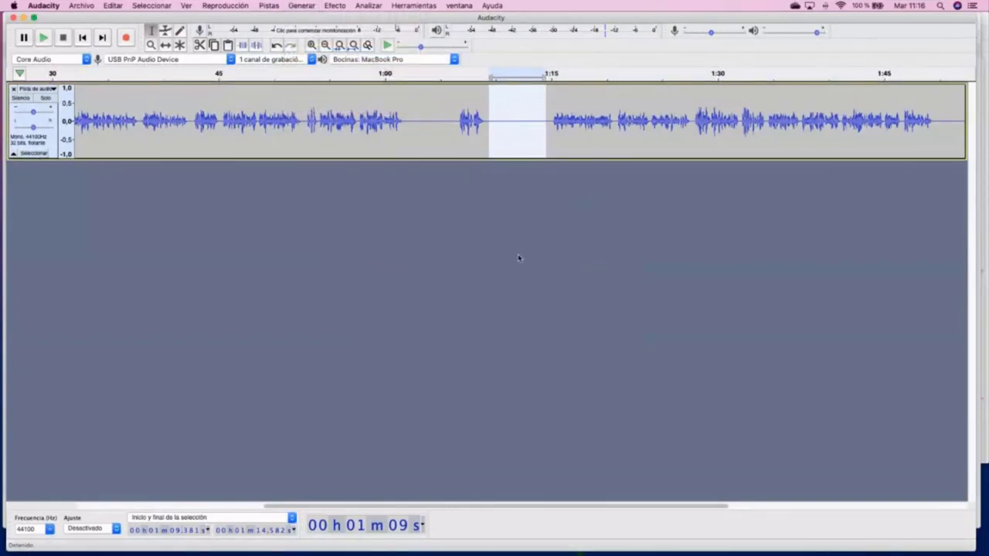
- Replace the pause from about 1:50.6 to 1:59.5 with generated silence, deselect the track and return to its start
scroll(519, 255, right, 5)
drag(491, 124, 590, 123)
click(301, 6)
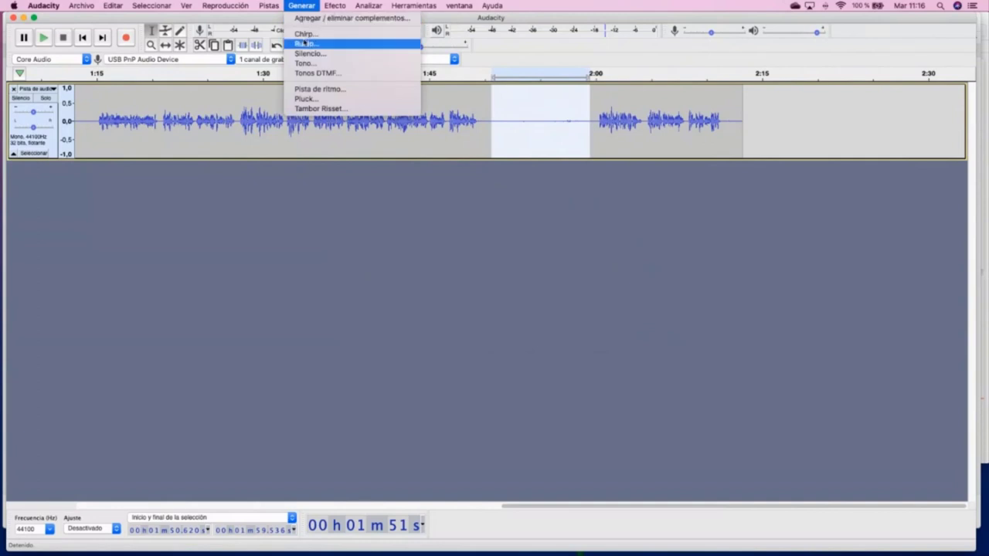
click(309, 54)
click(589, 311)
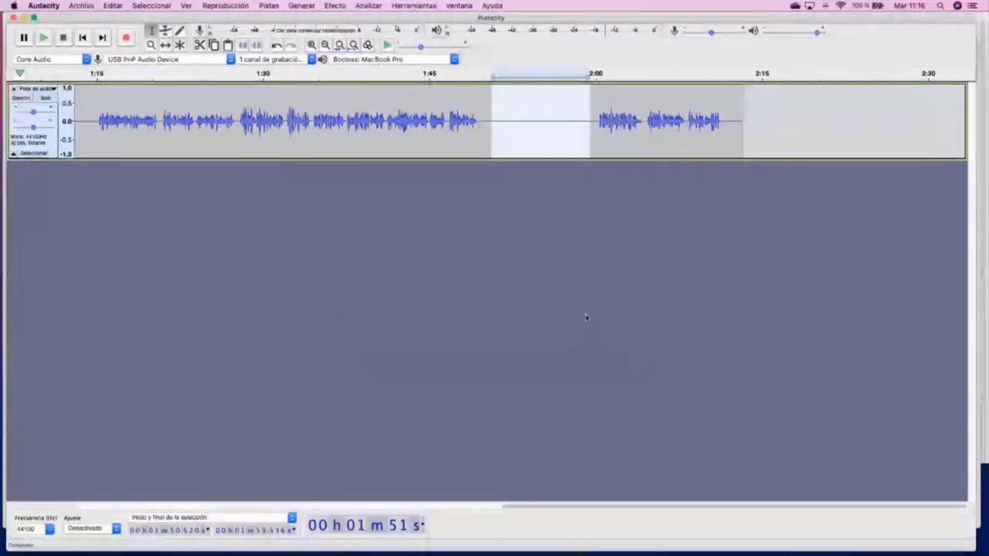
click(576, 288)
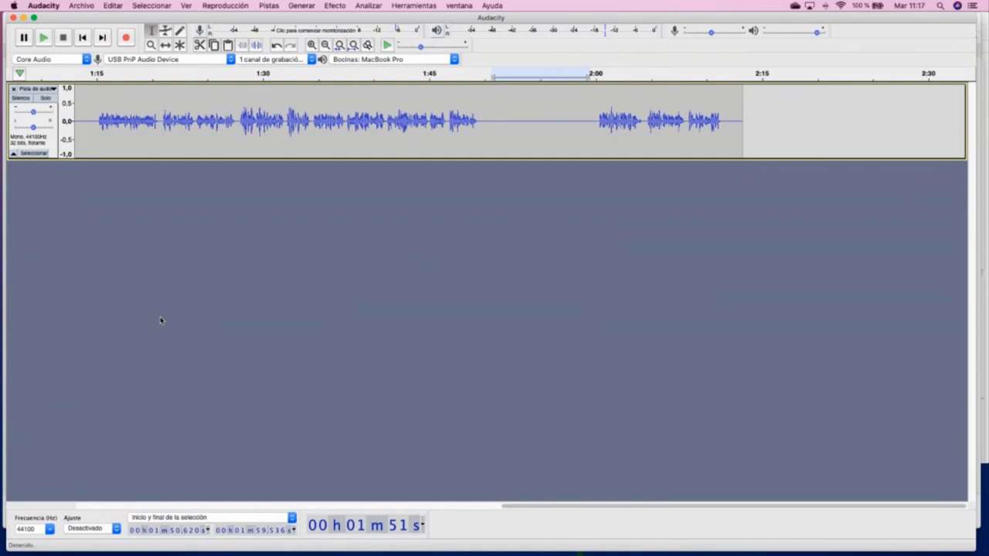
scroll(310, 303, left, 10)
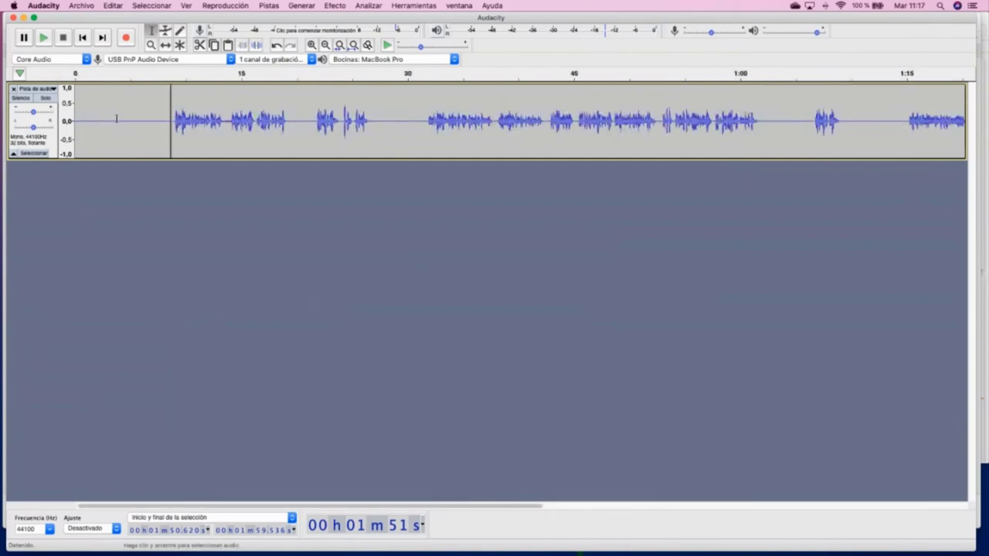
- Replace the opening of the track, from 0 to about 8.6 s, with generated silence
drag(76, 120, 170, 121)
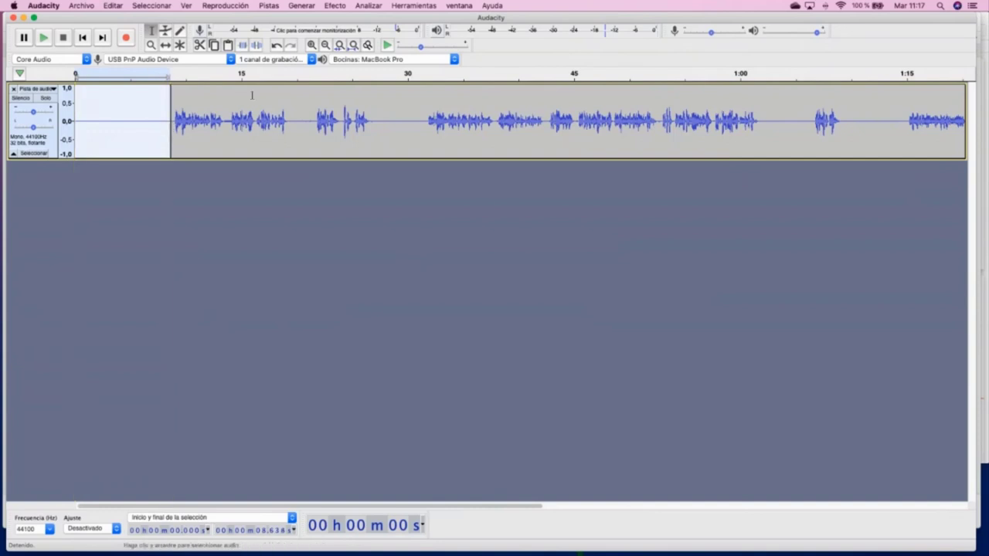
click(309, 6)
click(307, 54)
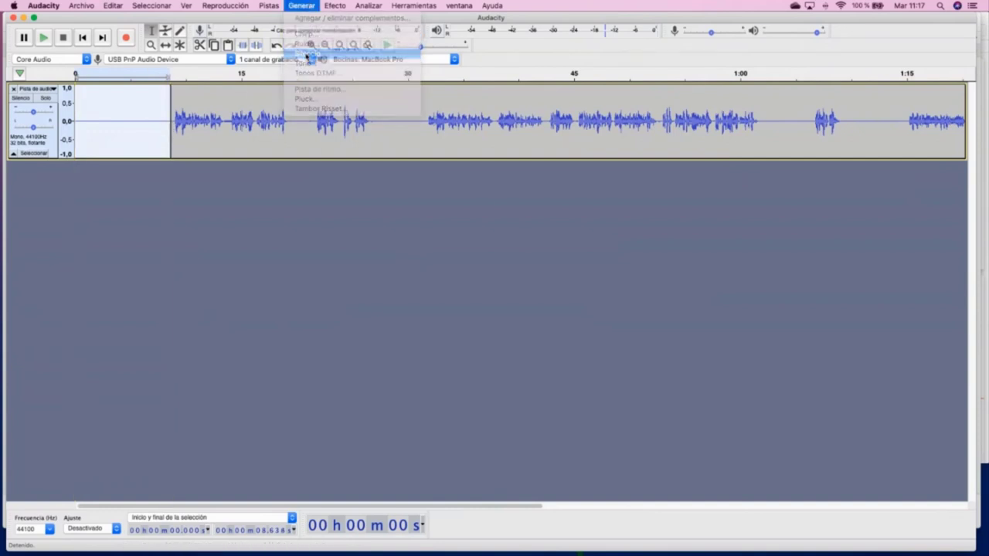
click(590, 312)
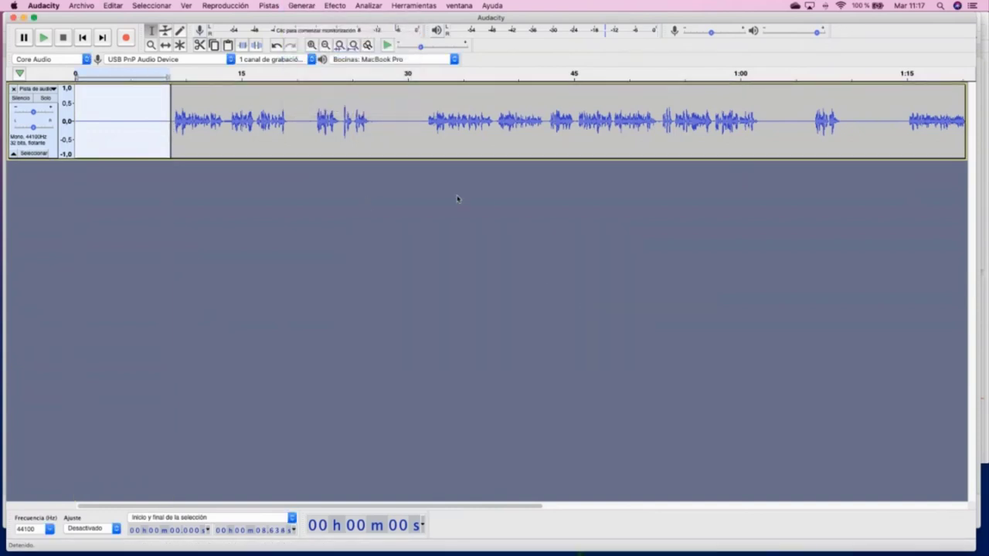
- Replace the pause from about 19.3 s to 21.7 s with generated silence
drag(288, 119, 317, 117)
click(334, 6)
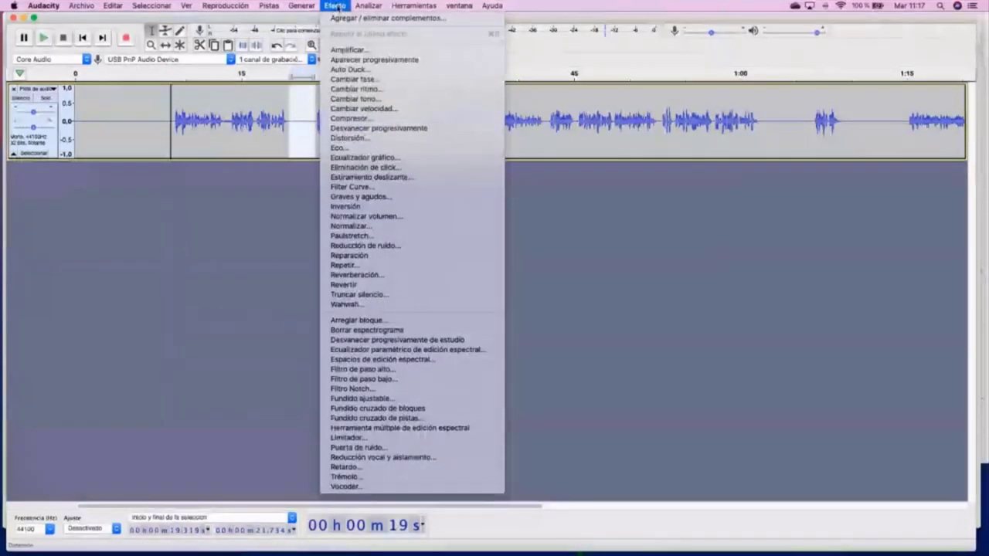
mouse_move(302, 5)
click(309, 59)
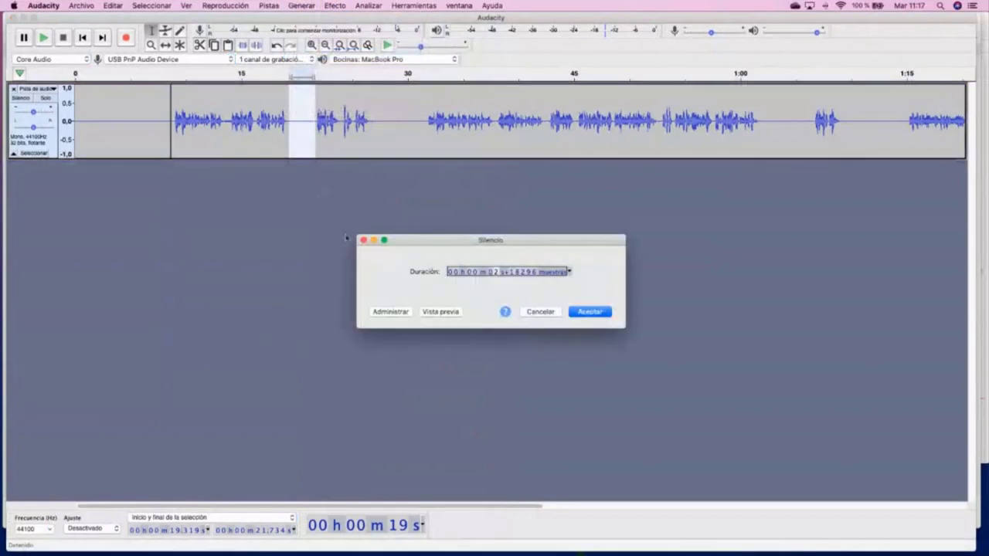
key(Return)
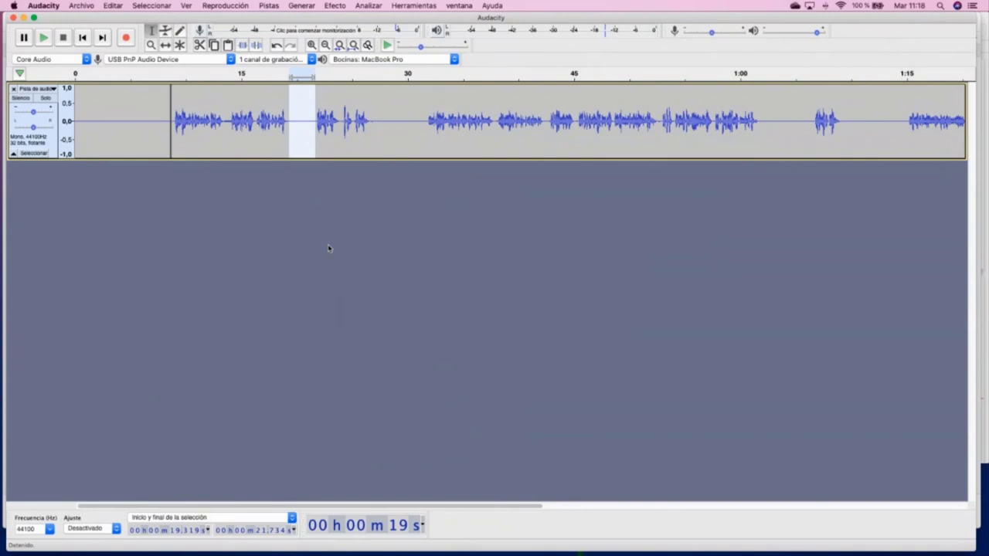
- Replace the stretch from about 28.6 s to 30.5 s with generated silence and deselect the track
scroll(327, 247, right, 1)
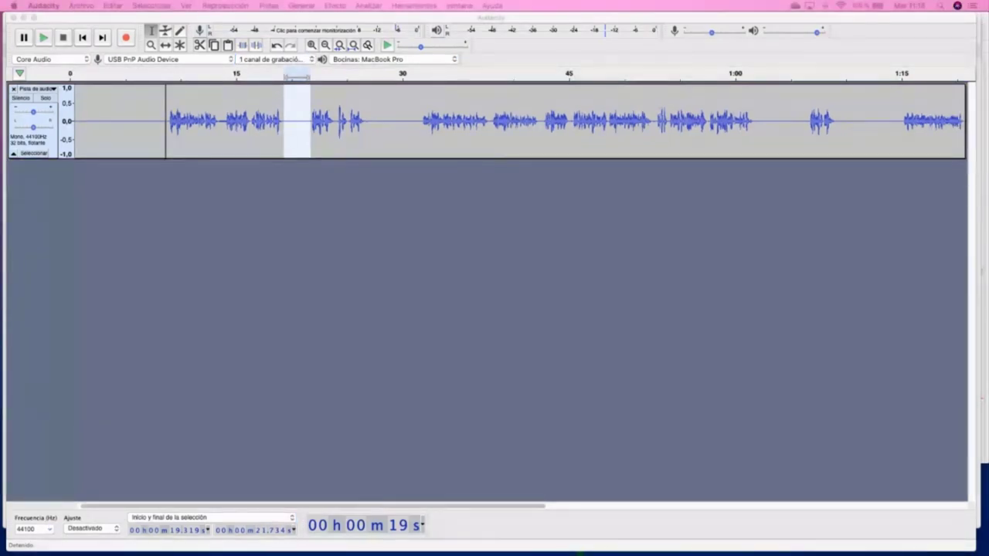
click(377, 121)
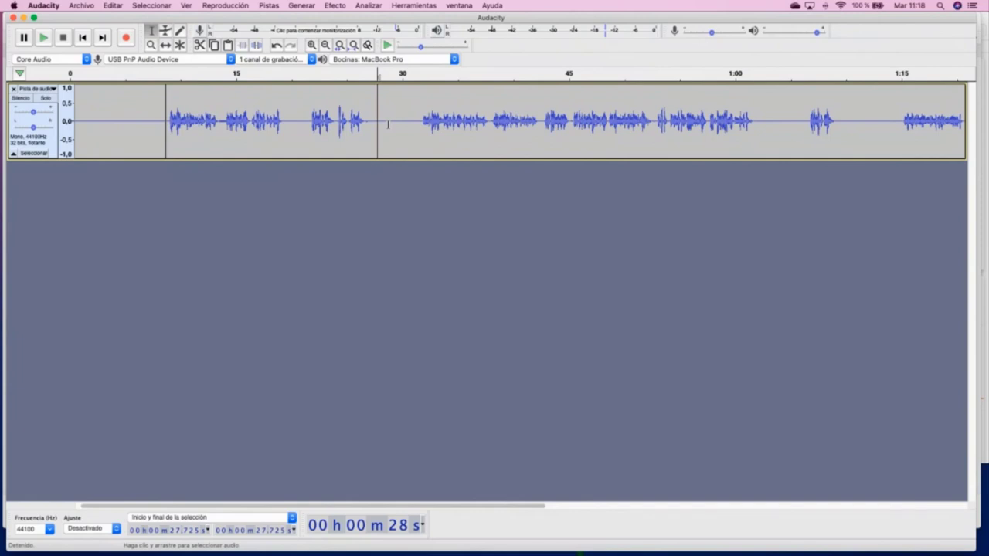
drag(386, 123, 407, 123)
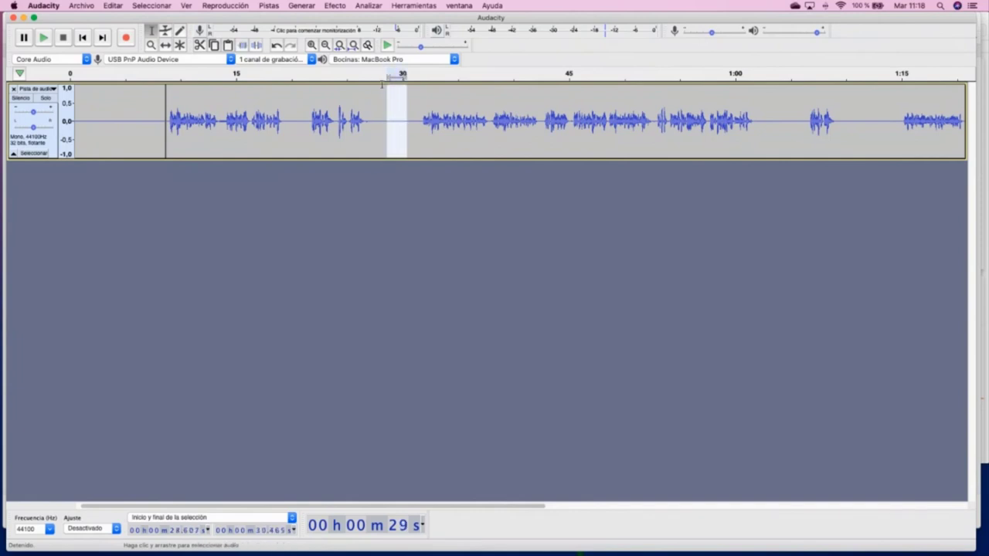
click(309, 8)
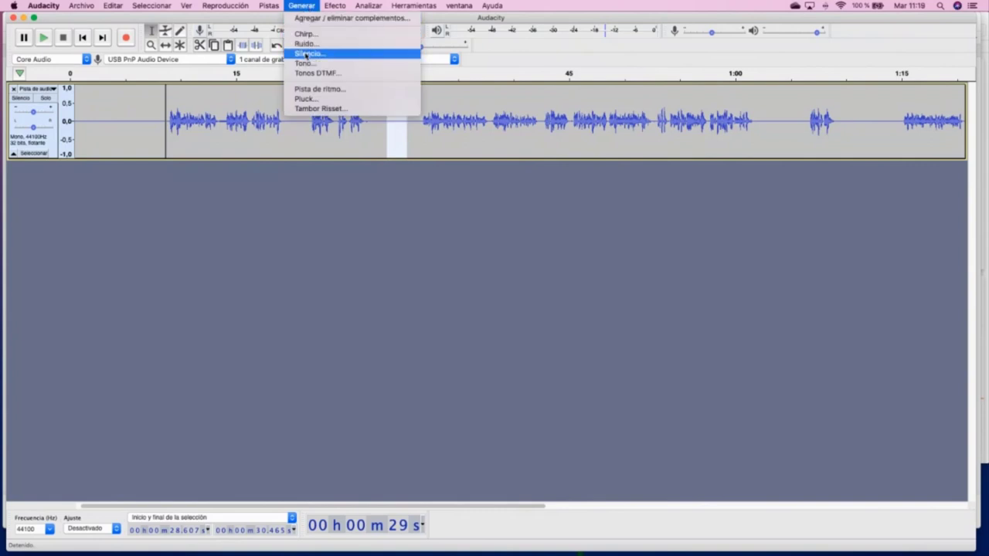
click(306, 54)
click(588, 312)
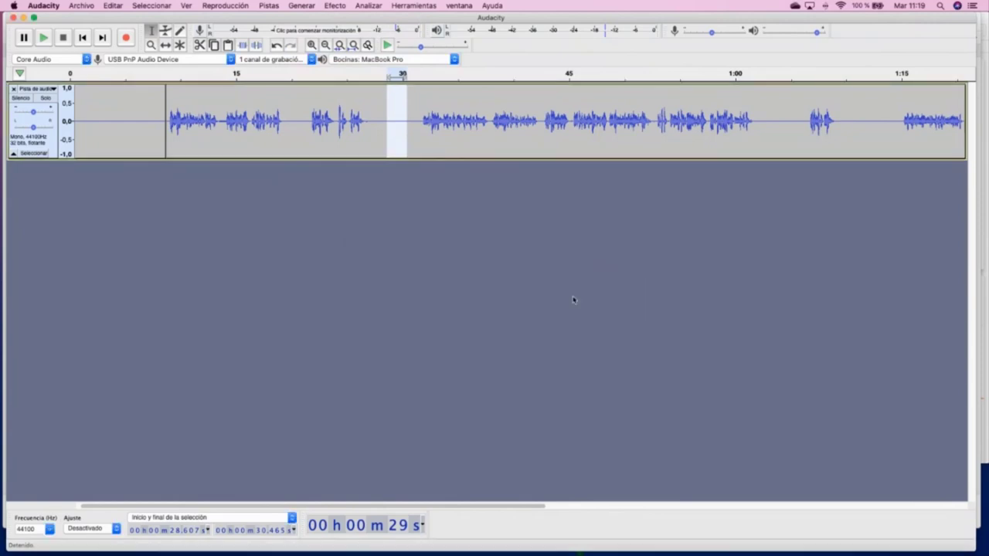
click(463, 244)
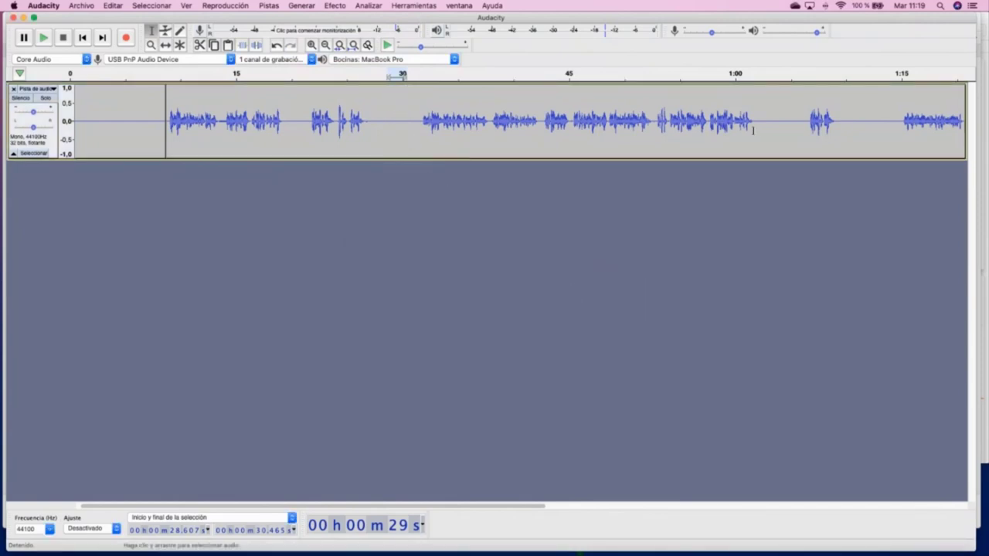
- Play the track briefly from about 1:12.6 to check the move from silence into speech
scroll(754, 130, right, 5)
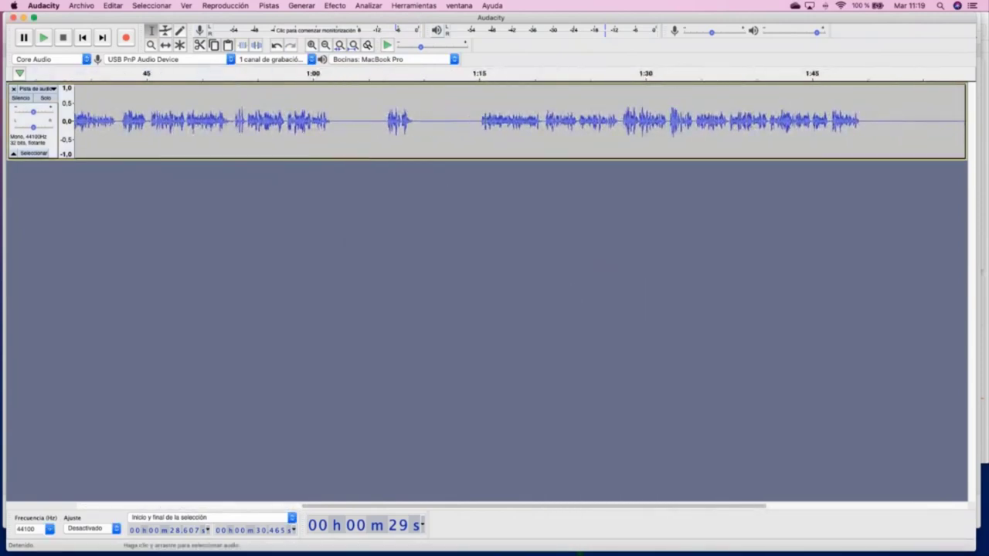
click(453, 120)
key(space)
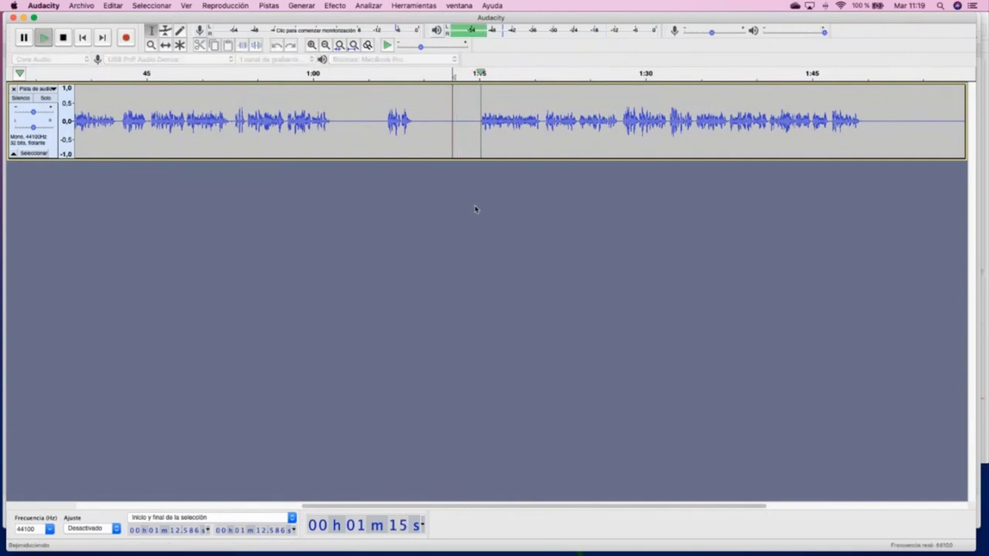
key(space)
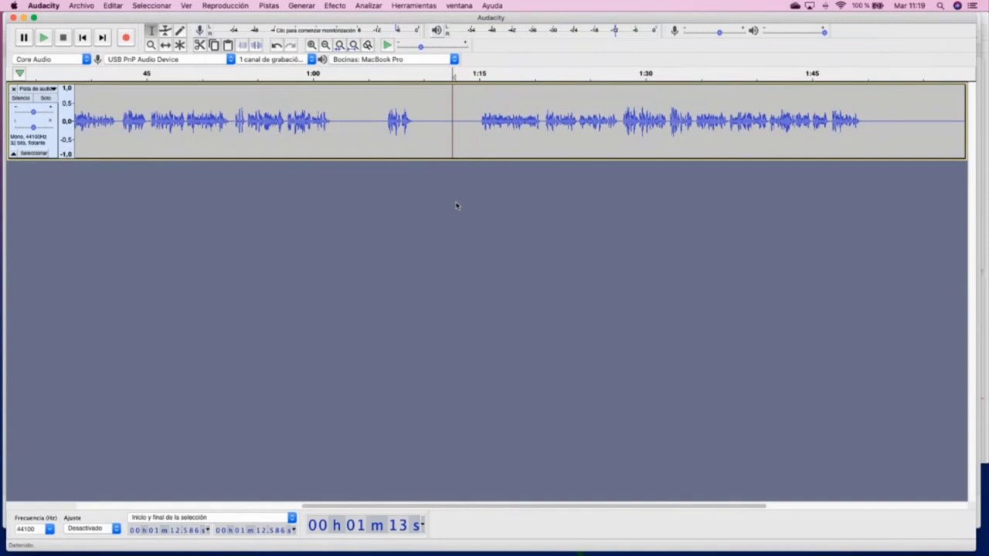
scroll(456, 205, left, 5)
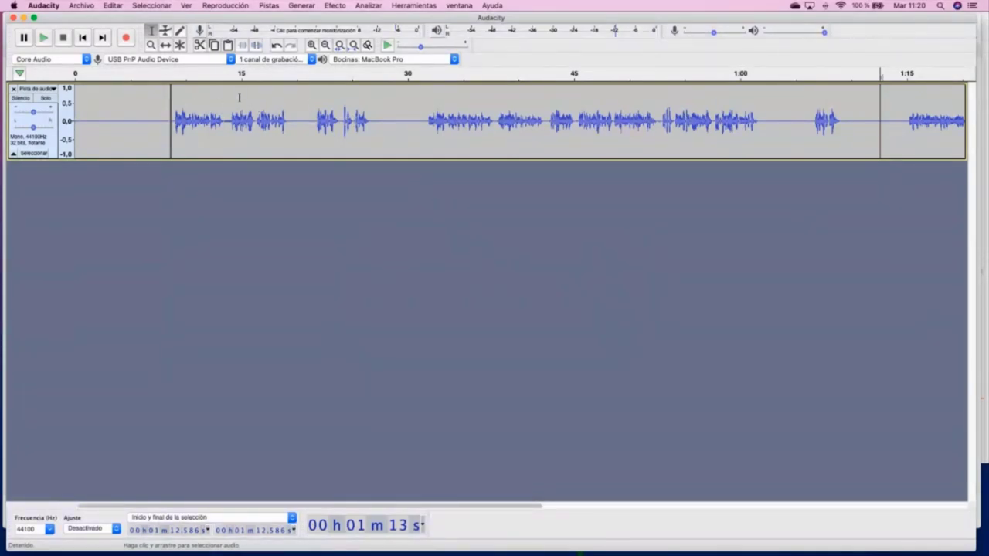
click(325, 45)
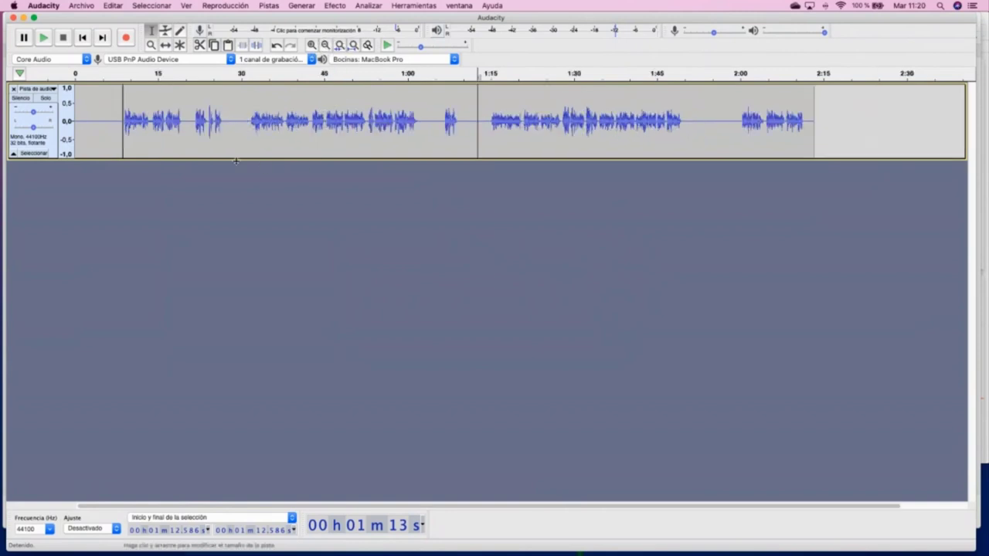
drag(116, 124, 814, 138)
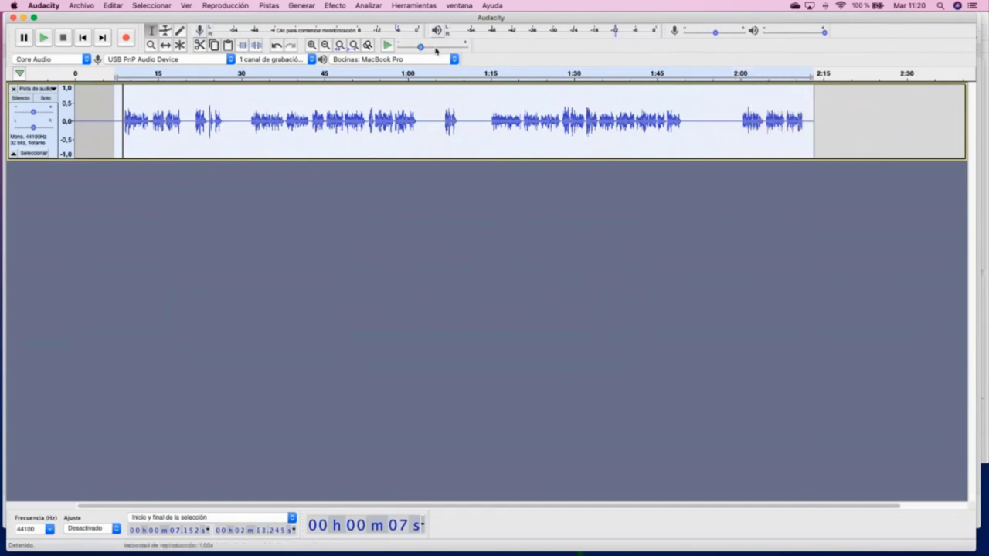
click(332, 6)
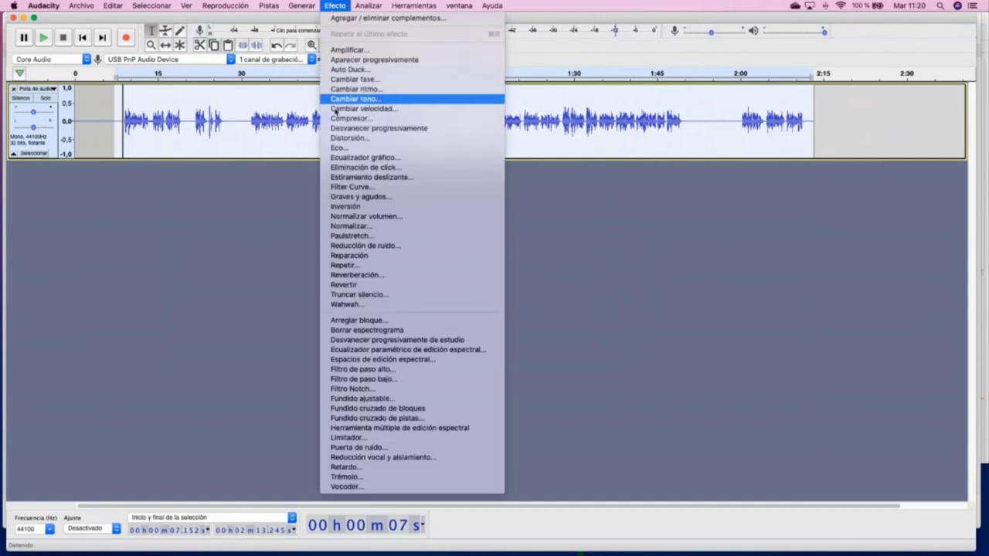
click(367, 228)
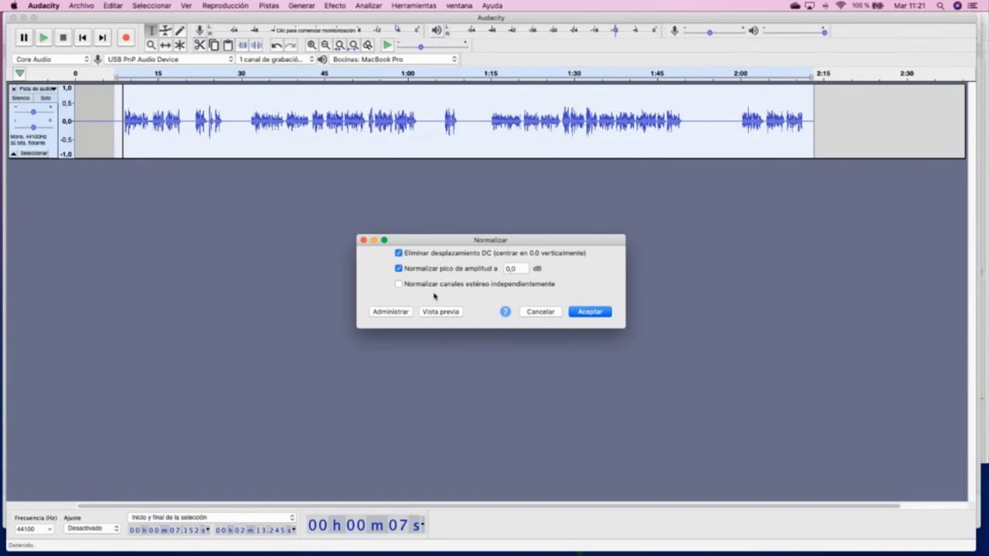
click(550, 312)
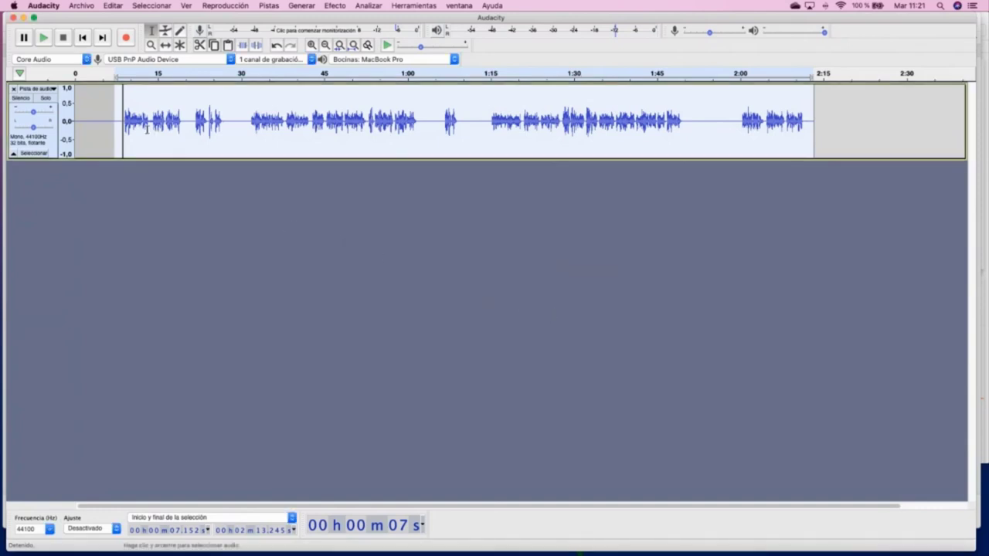
- Normalize the track from about 7.4 s to 2:17 to a peak amplitude of 0.0 dB with DC offset removal
drag(116, 124, 832, 137)
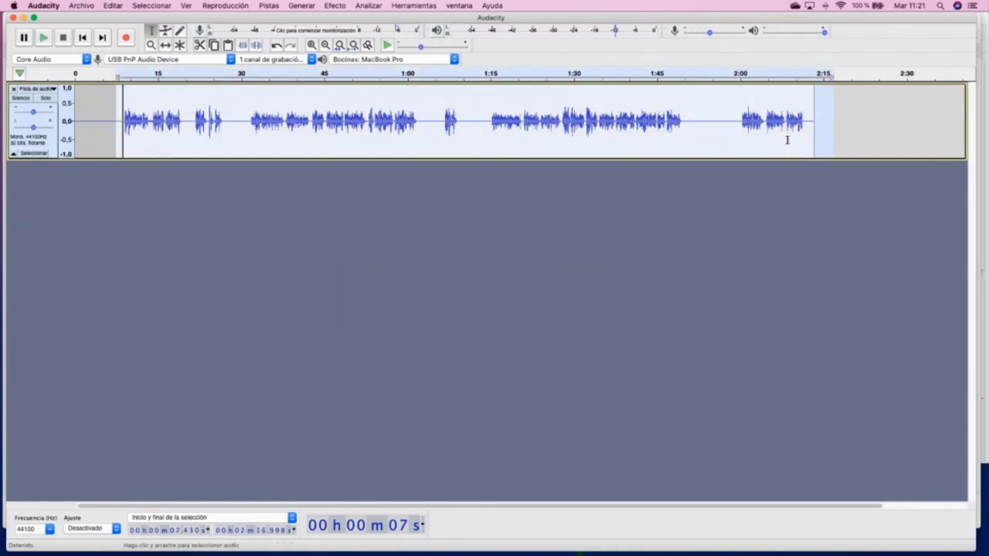
click(334, 6)
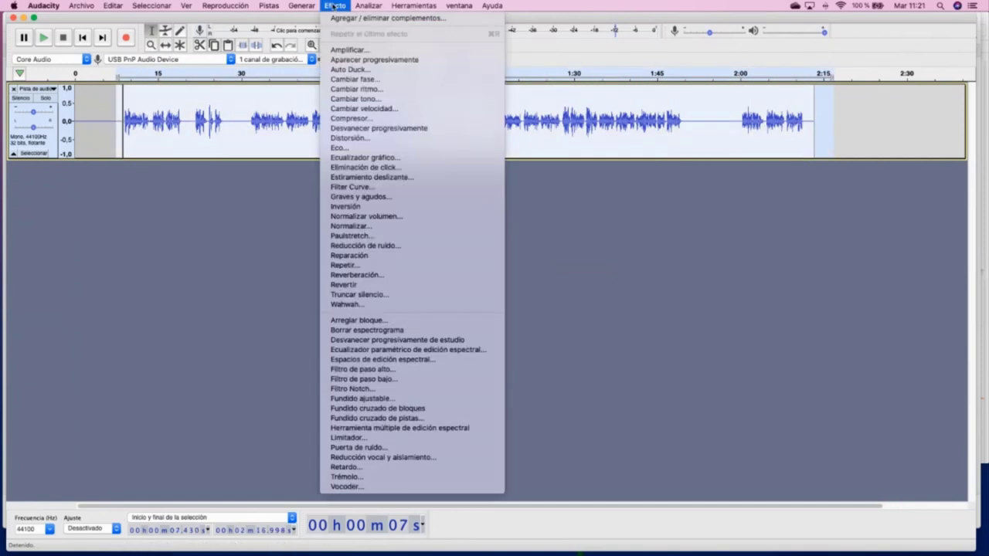
click(367, 226)
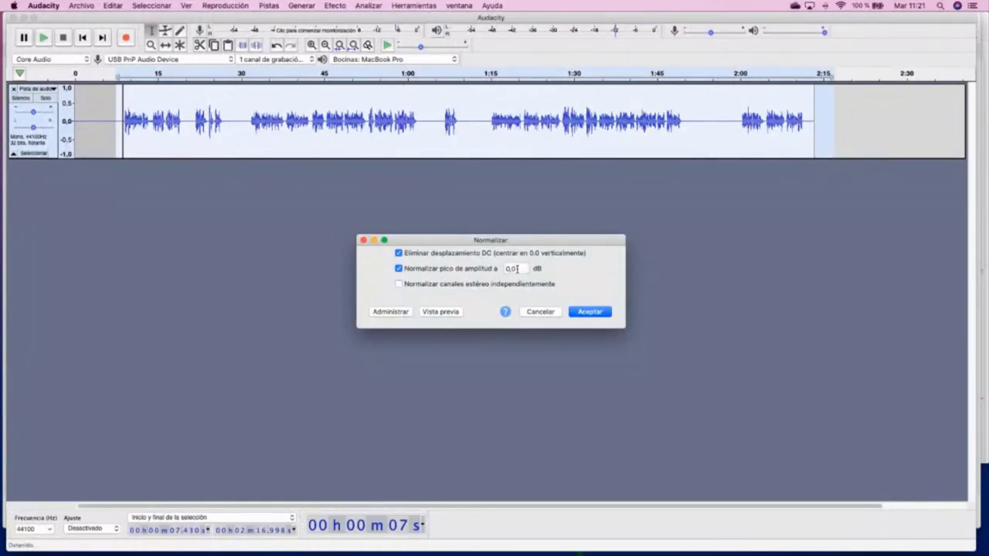
click(586, 313)
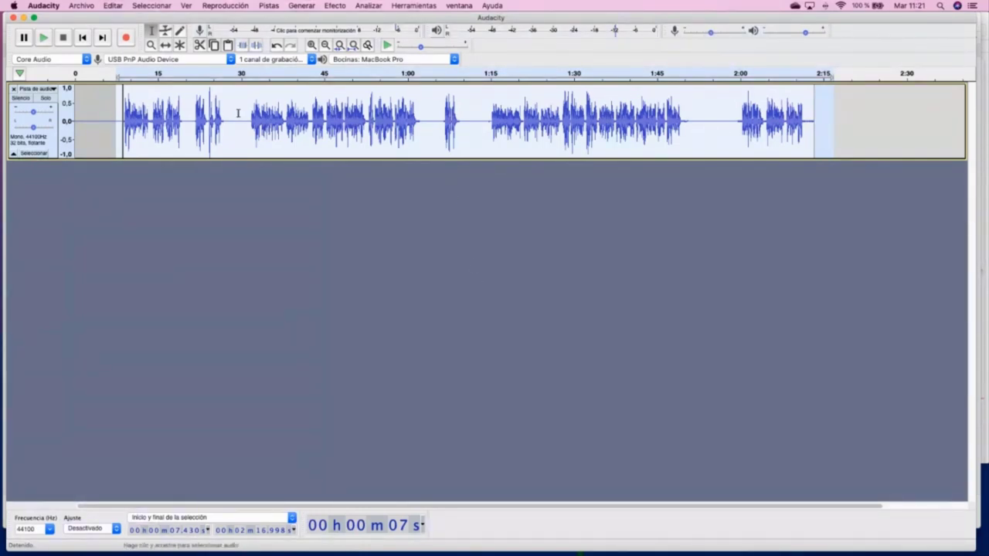
- Listen to the normalized narration from about 1:25.4 and again from 1:26.9, and undo the normalization
click(549, 120)
key(space)
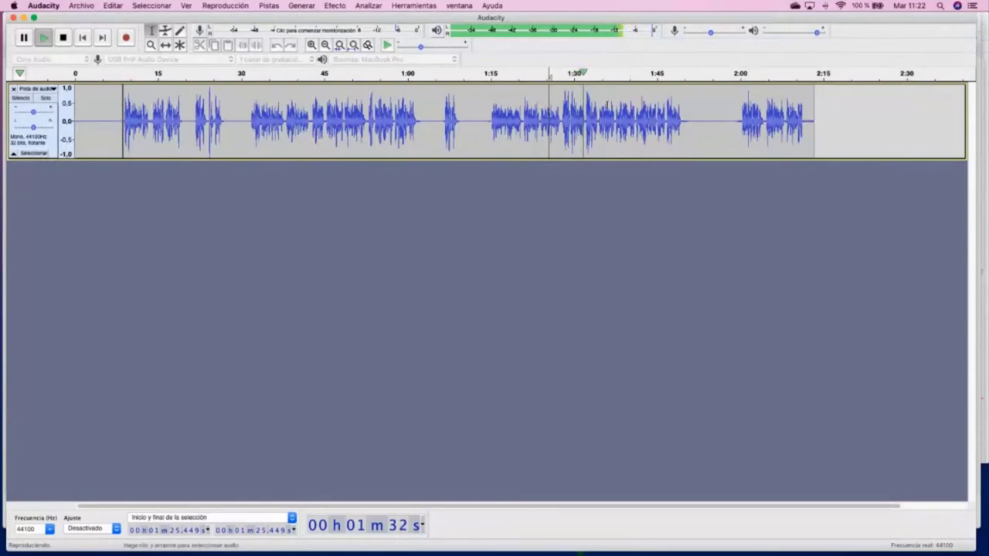
key(space)
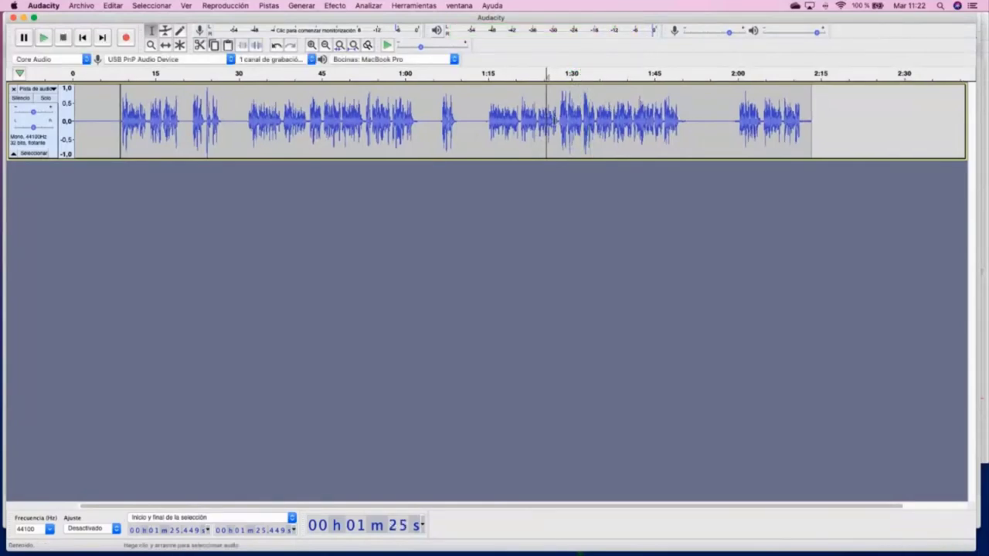
click(554, 119)
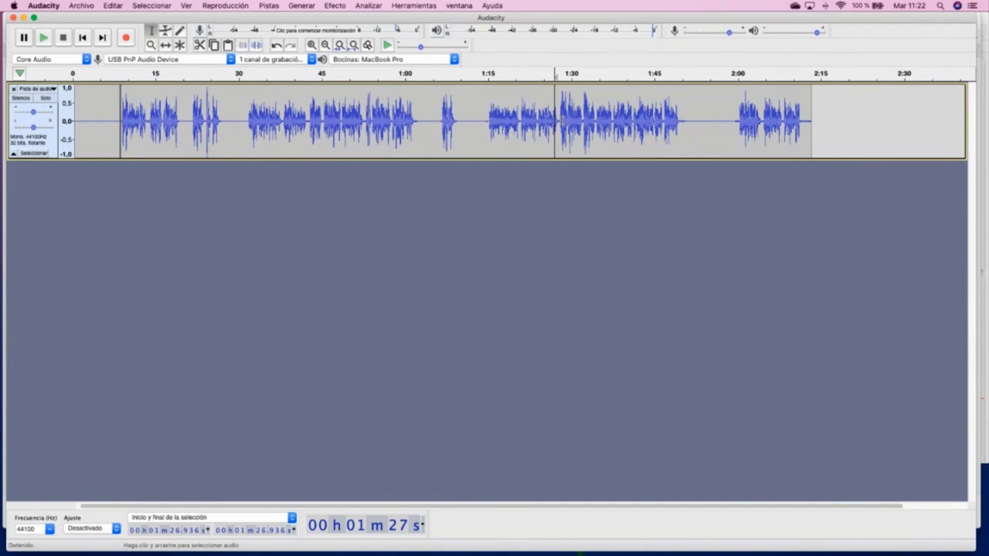
key(space)
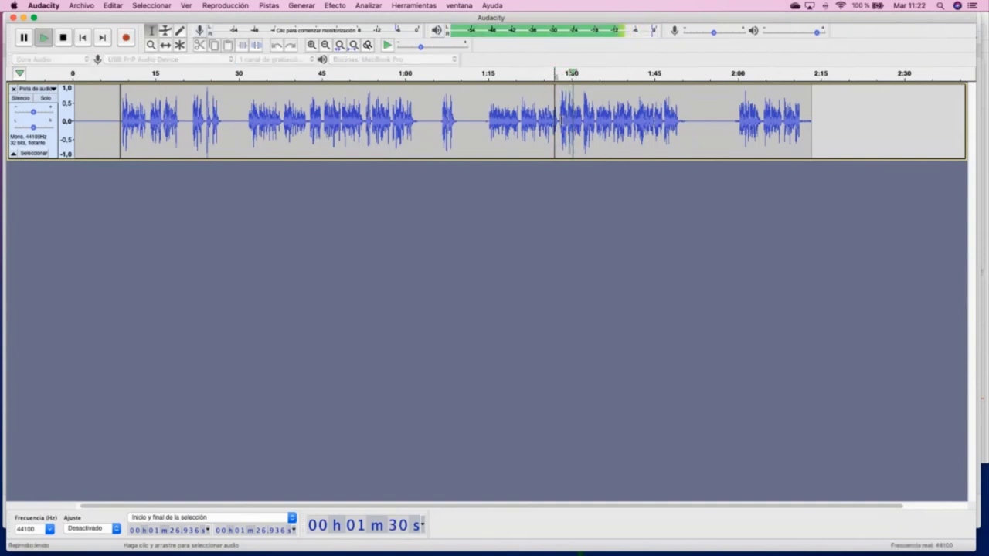
key(space)
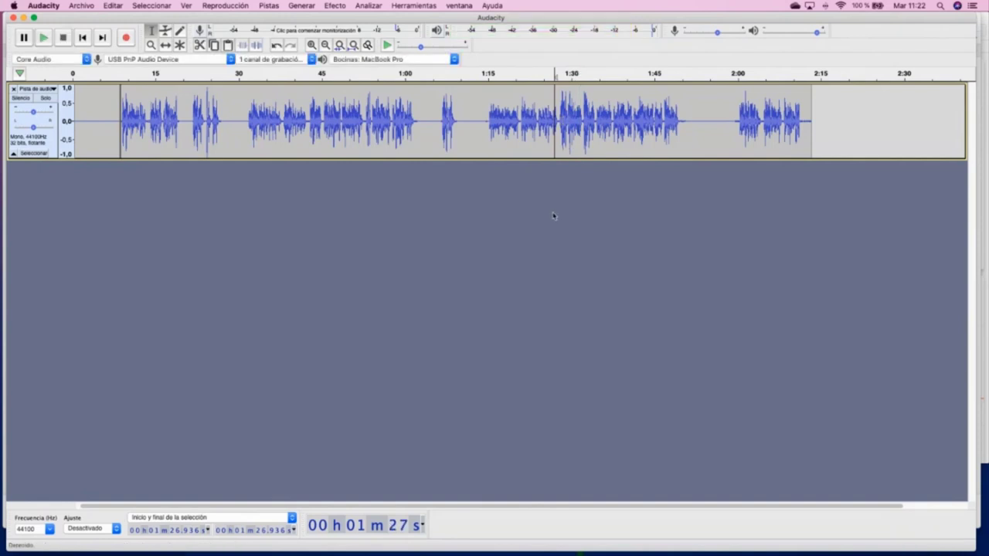
key(super+a)
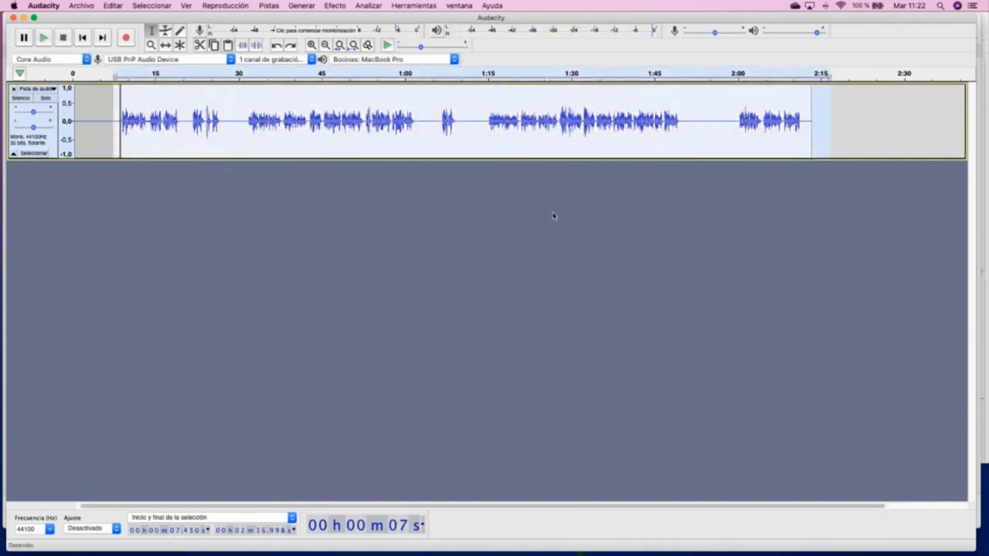
- Normalize the selected narration to a peak amplitude of -0.2 dB with DC offset removal
click(337, 6)
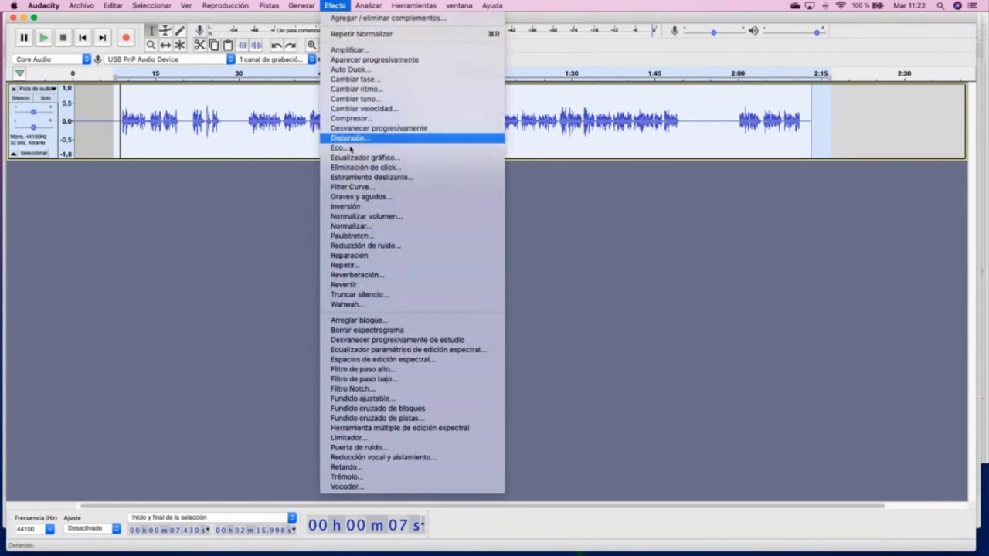
click(360, 228)
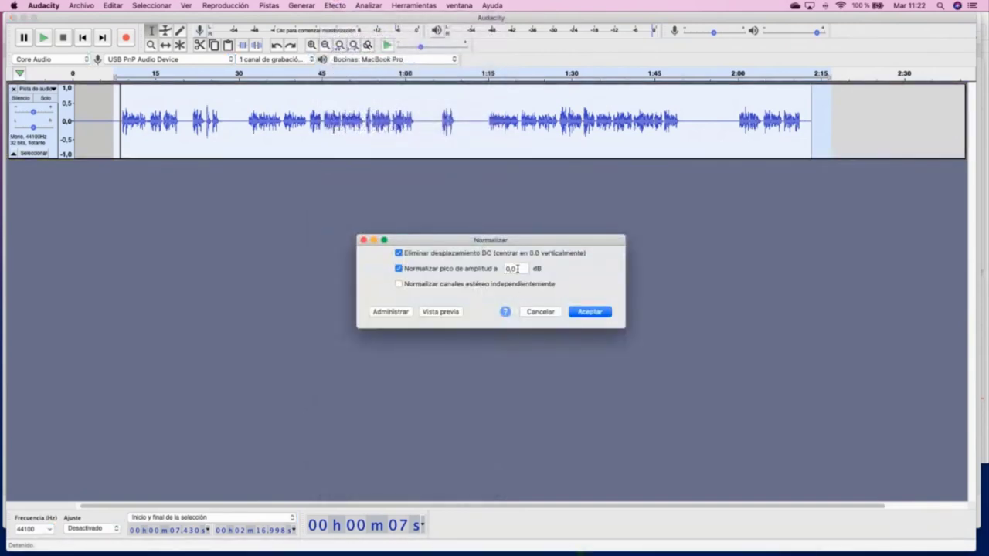
drag(517, 268, 502, 269)
text(0,2)
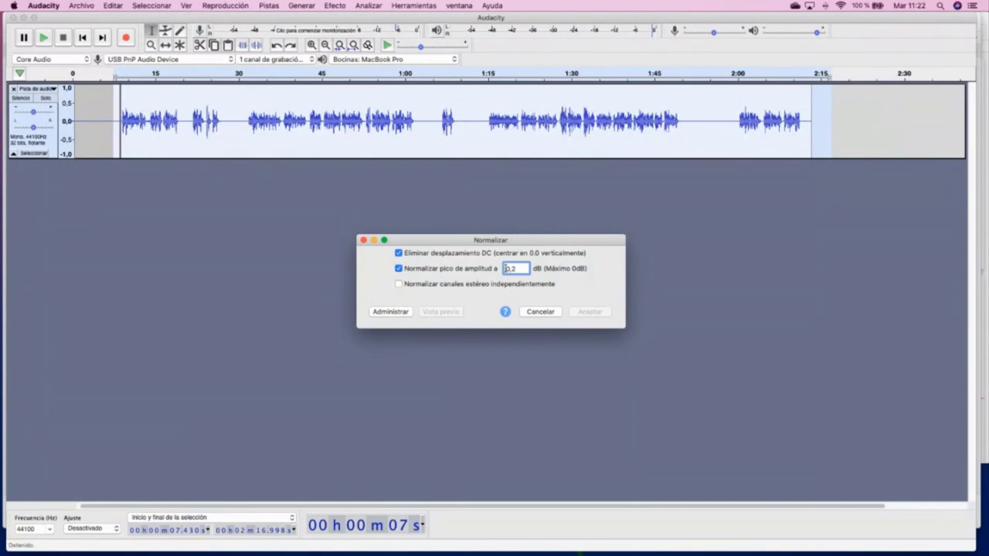
click(506, 268)
text(-)
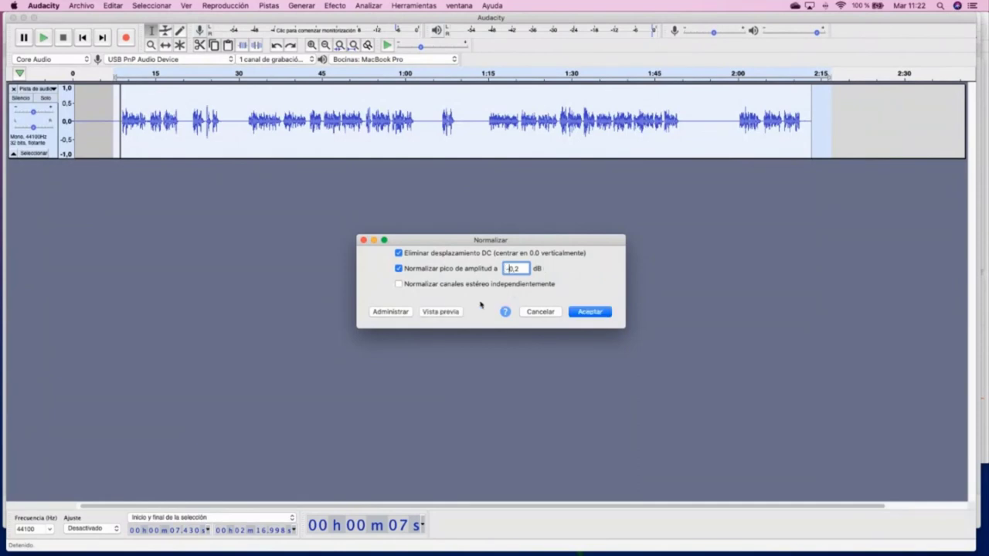
click(592, 313)
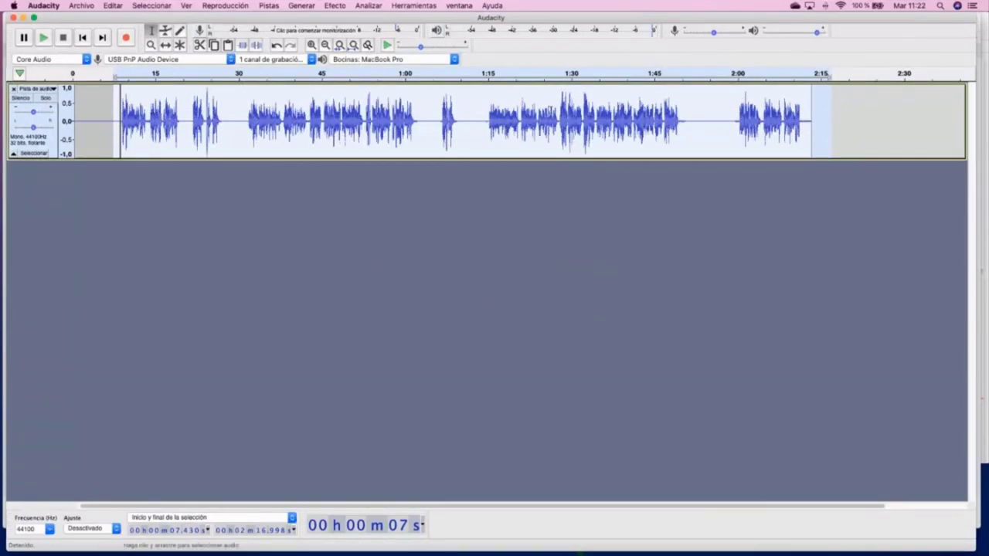
- Listen to the narration twice from about 1:25.9, and undo the last normalization
click(527, 151)
key(space)
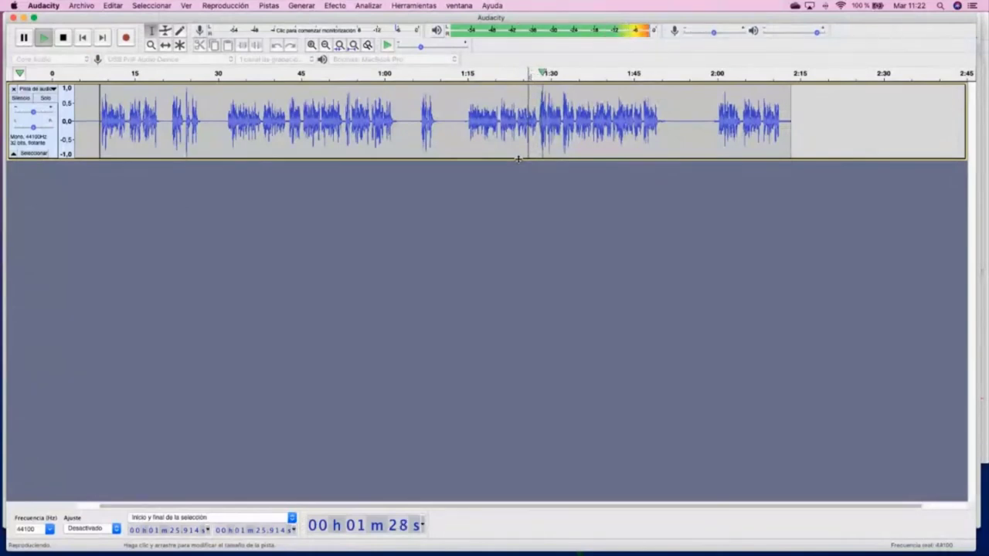
key(space)
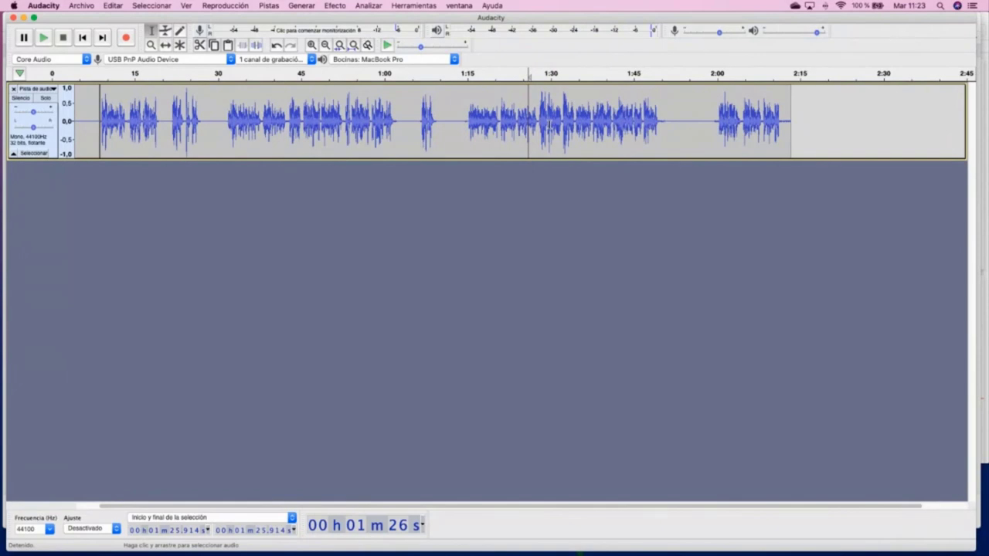
key(space)
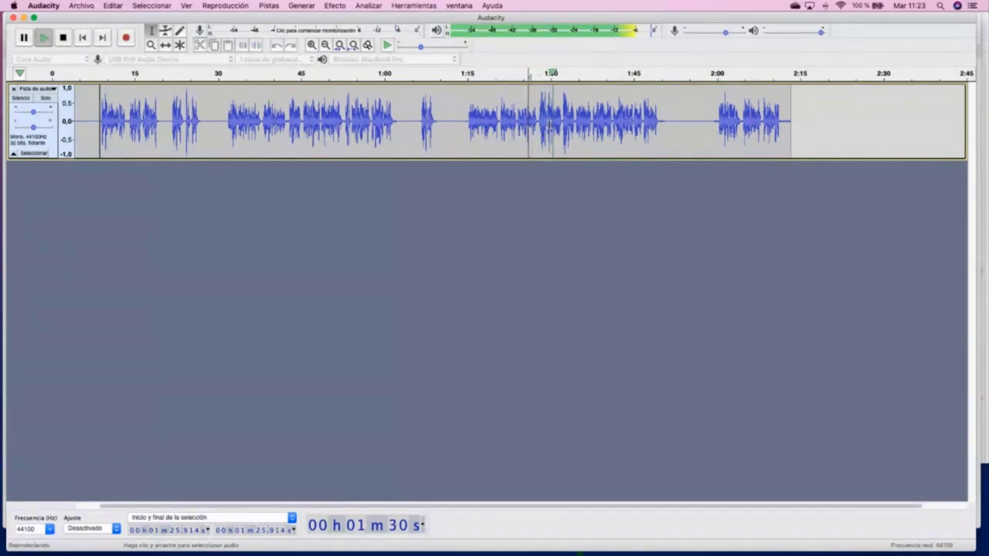
key(space)
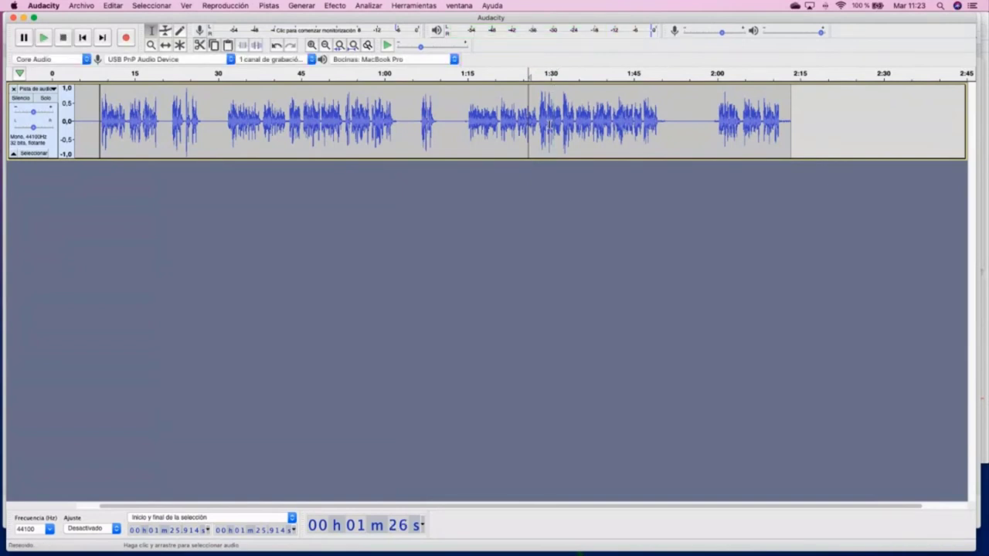
double_click(549, 124)
- Normalize the narration from about 7.4 s to 2:17 to a peak amplitude of -0.3 dB with DC offset removal
click(302, 6)
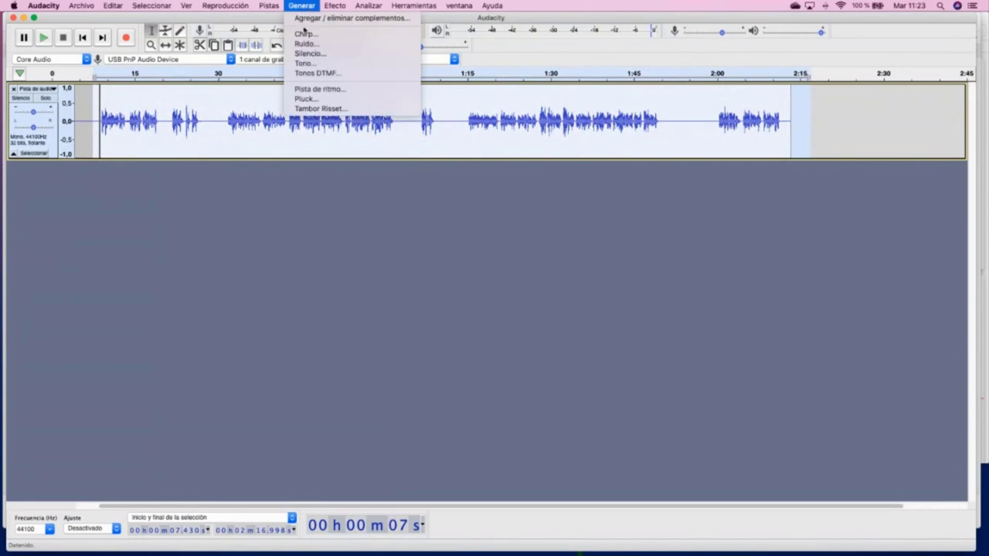
mouse_move(332, 6)
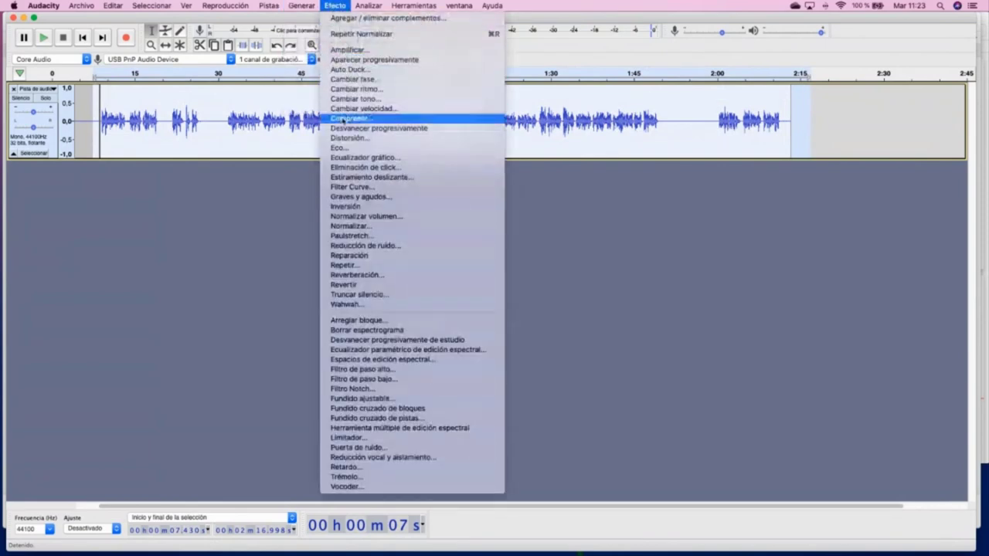
click(455, 225)
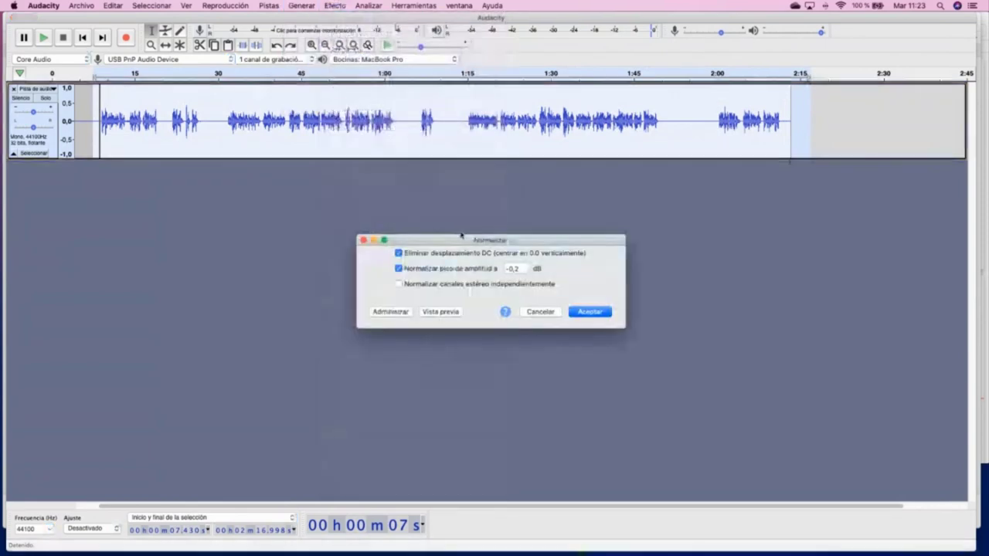
double_click(514, 269)
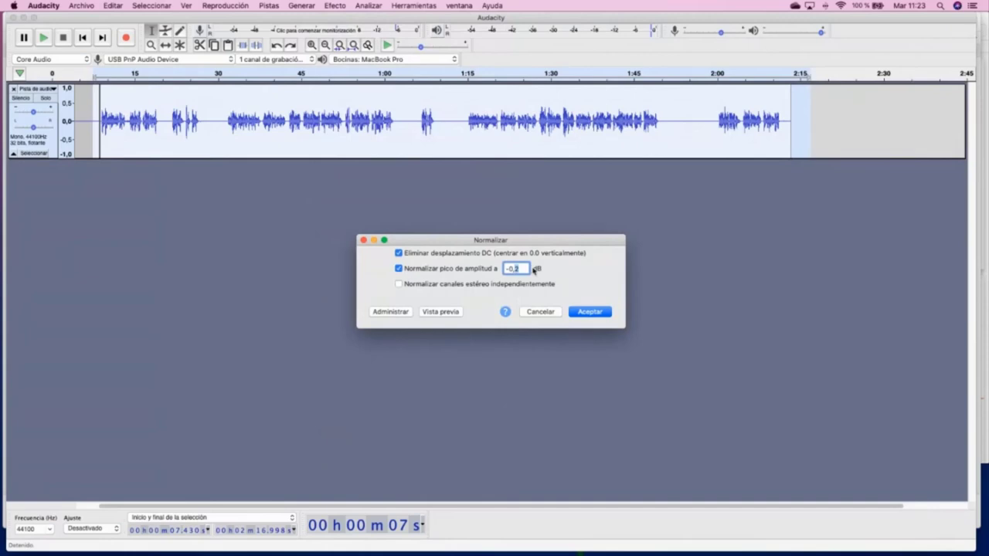
text(3)
click(587, 312)
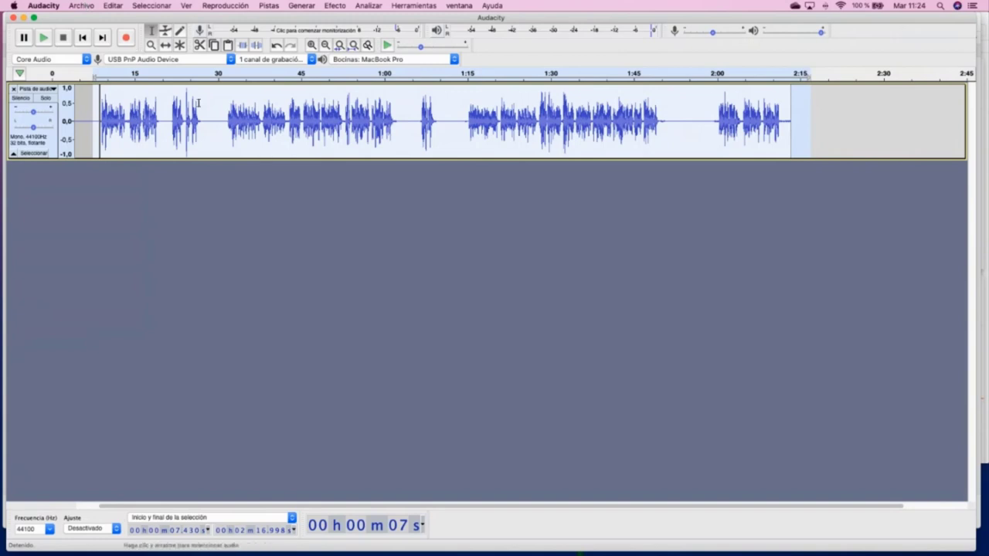
- Save the project on the desktop (Escritorio) as "POdcast 4"
click(88, 6)
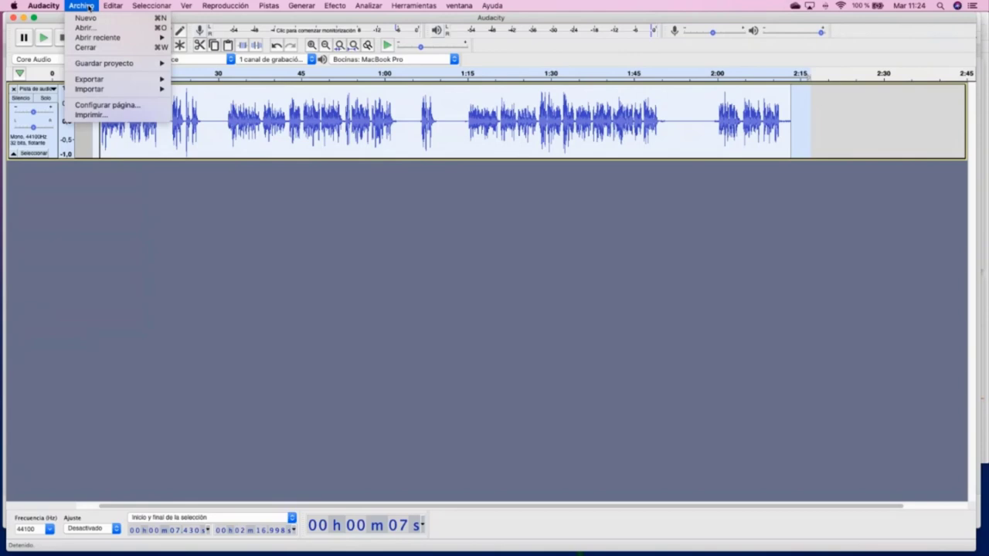
mouse_move(105, 66)
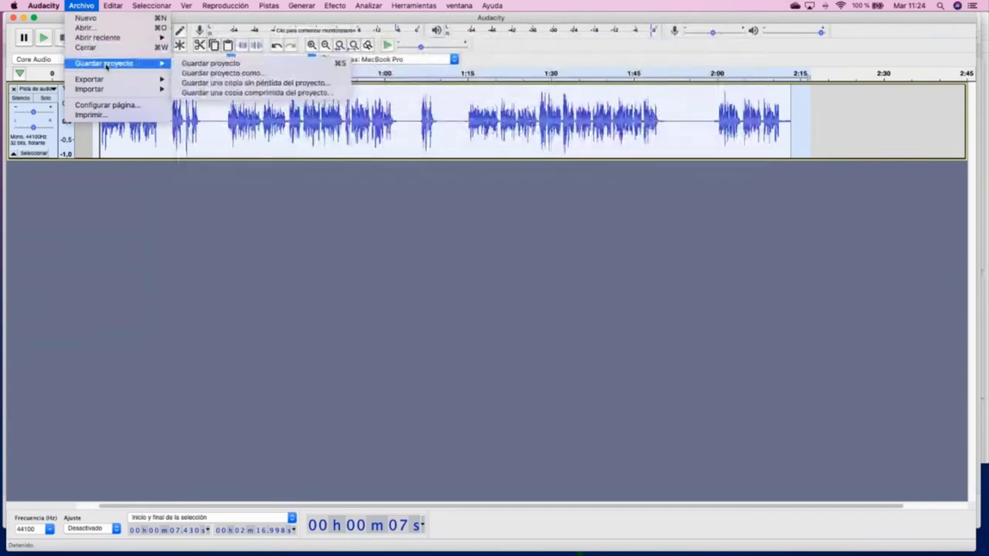
click(196, 65)
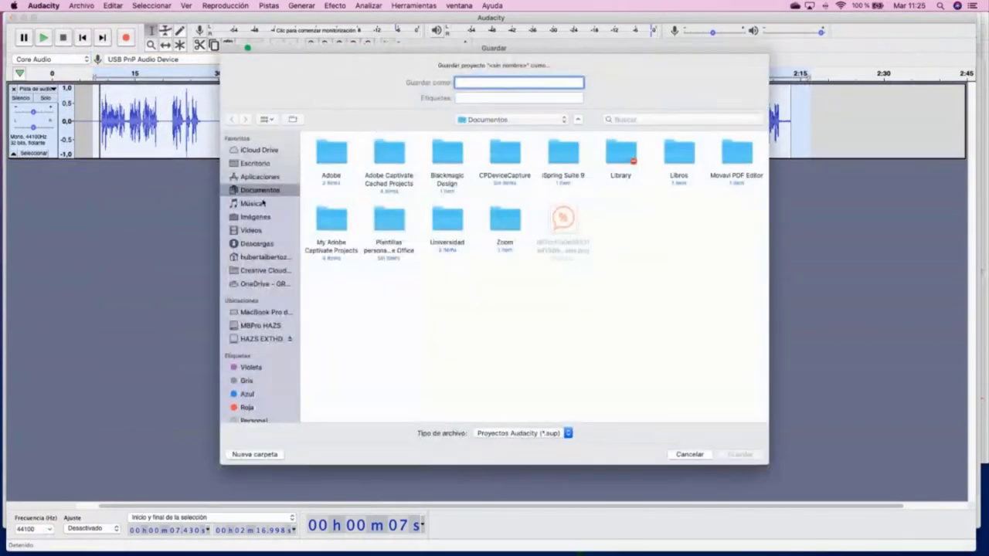
click(258, 163)
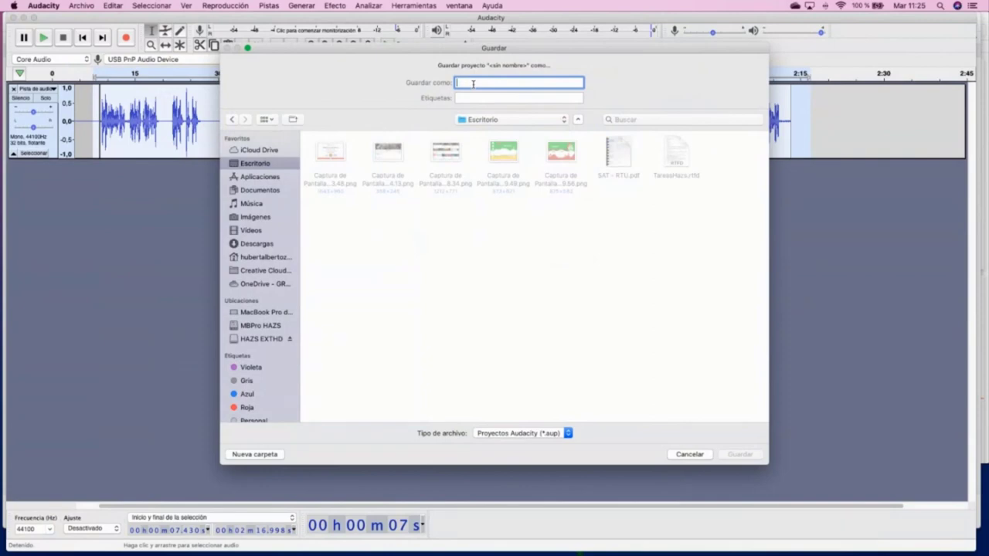
text(POdcast 4)
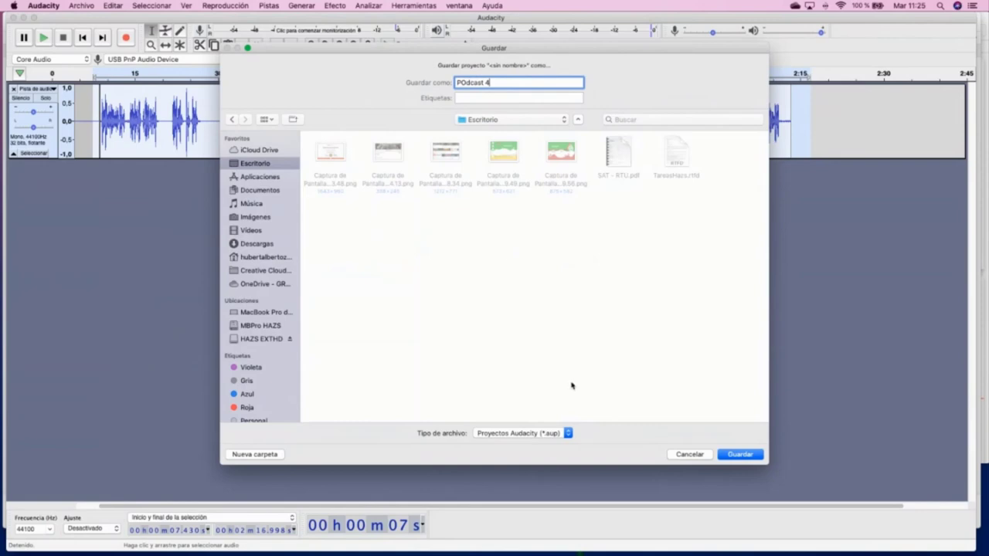
click(741, 456)
- Switch to Finder, check the POdcast 4_data folder and POdcast 4.aup file on the desktop, and return to Audacity
key(super+Tab)
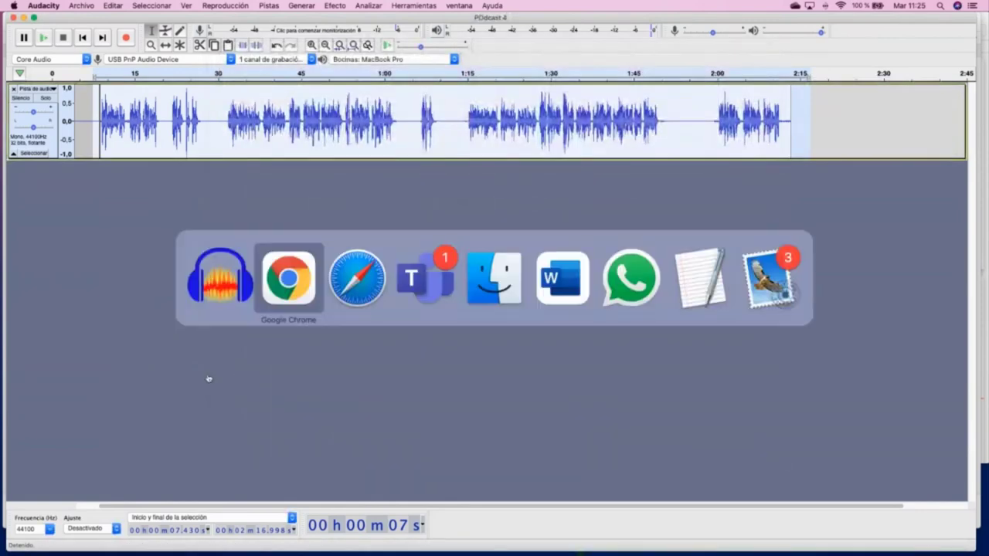
key(super+Tab)
key(super+Tab)
key(super+Tab)
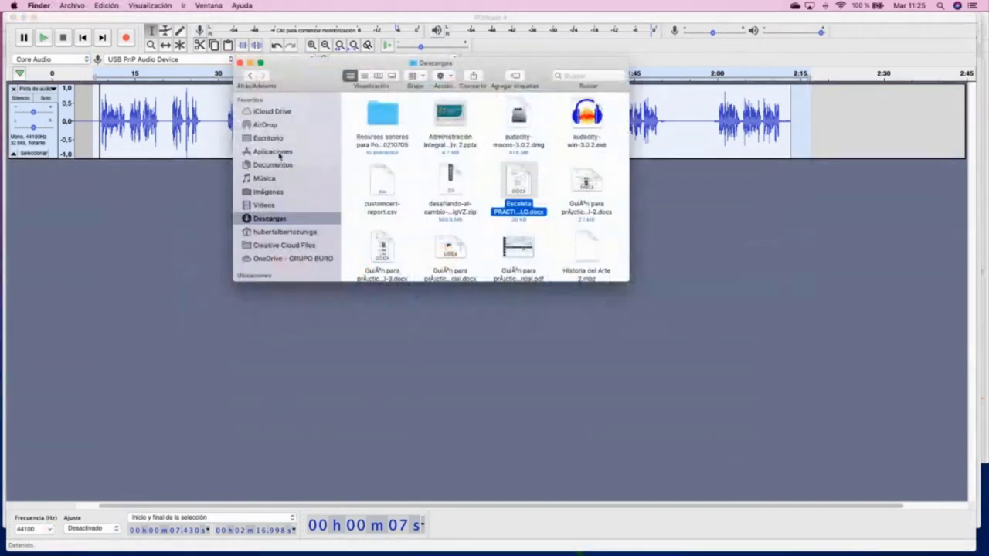
click(269, 139)
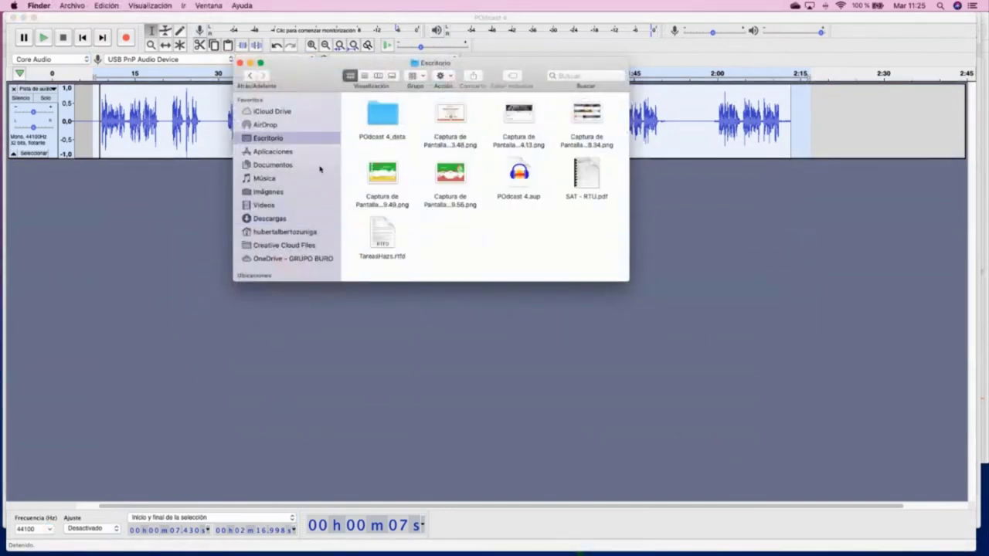
click(383, 121)
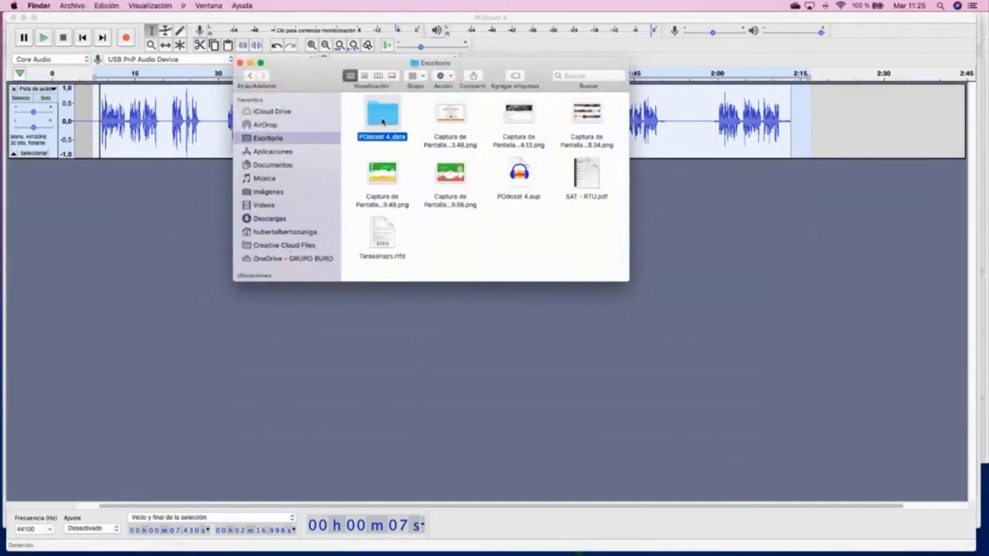
key(Return)
click(519, 178)
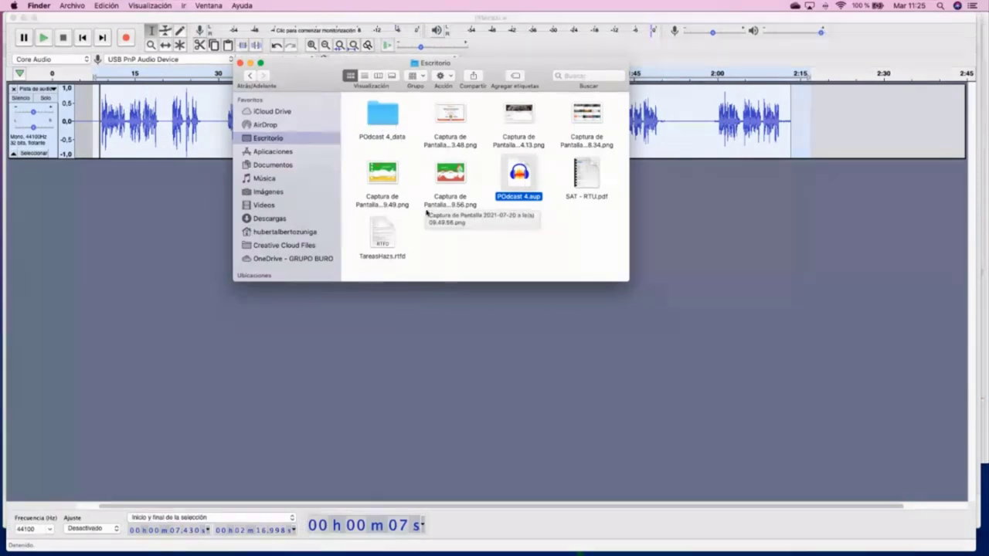
click(442, 307)
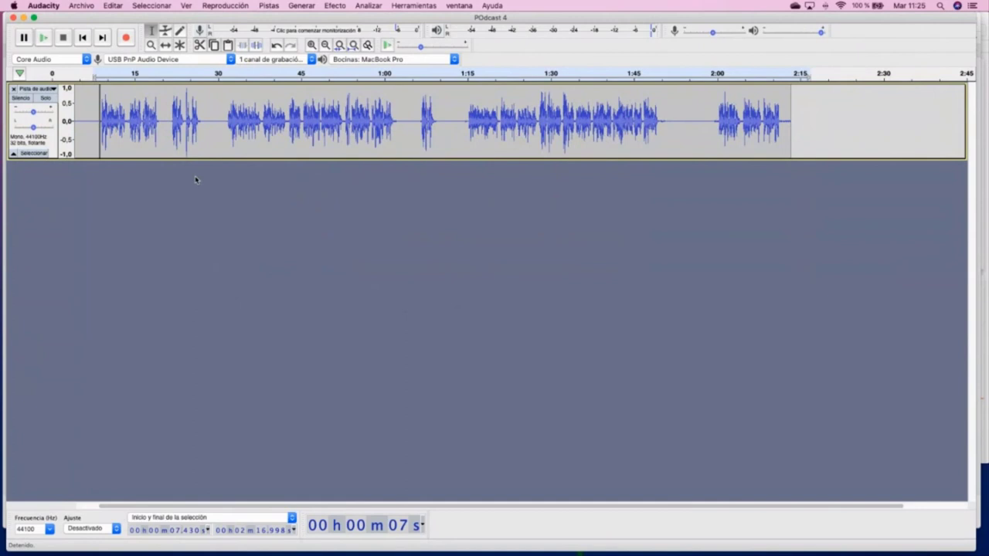
- Save the project again on the desktop under the same name, POdcast 4.aup, using the save-as option
click(92, 7)
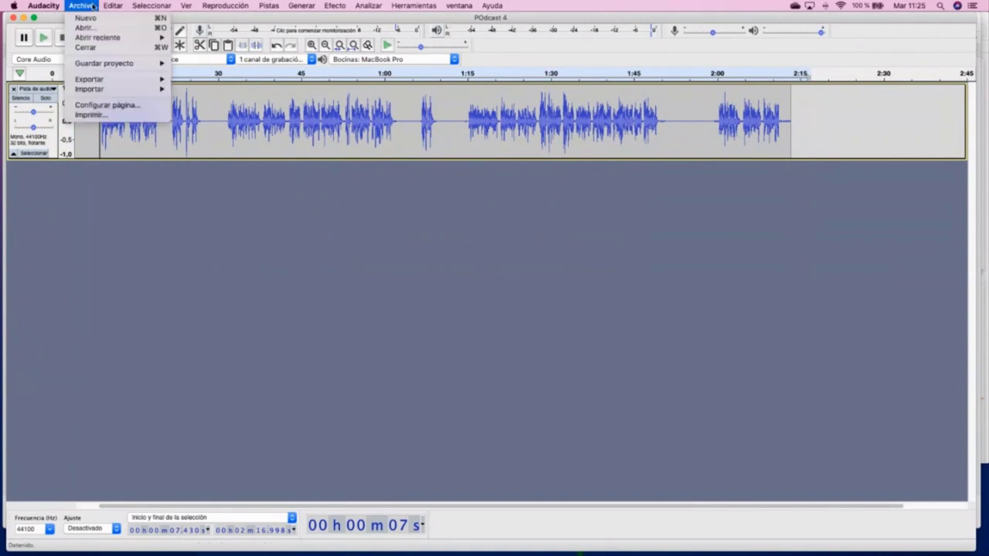
mouse_move(102, 63)
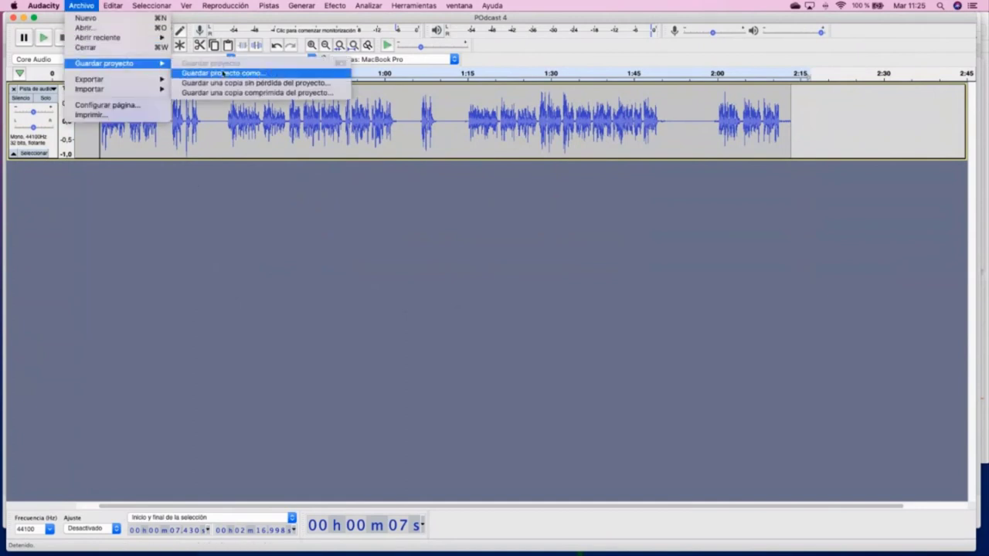
click(238, 74)
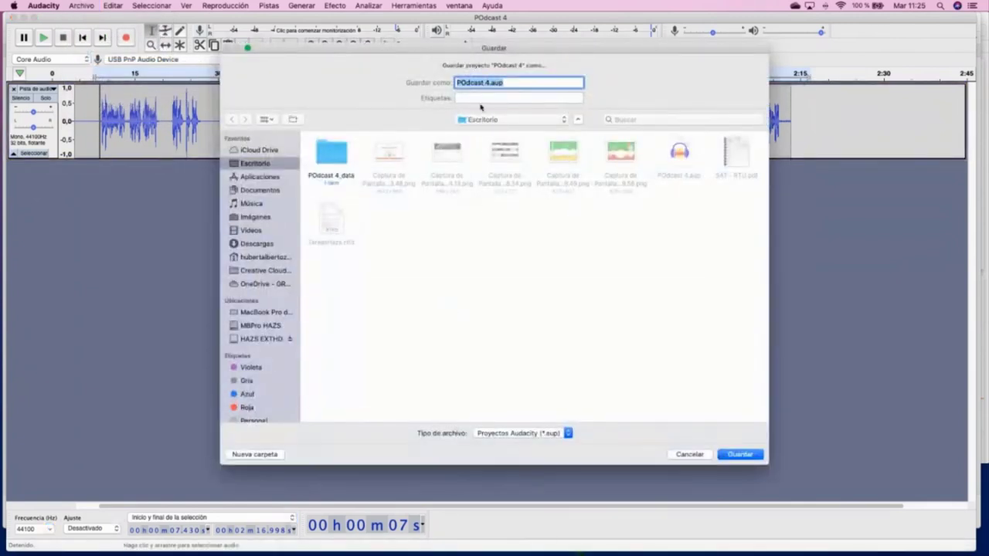
click(754, 454)
click(740, 456)
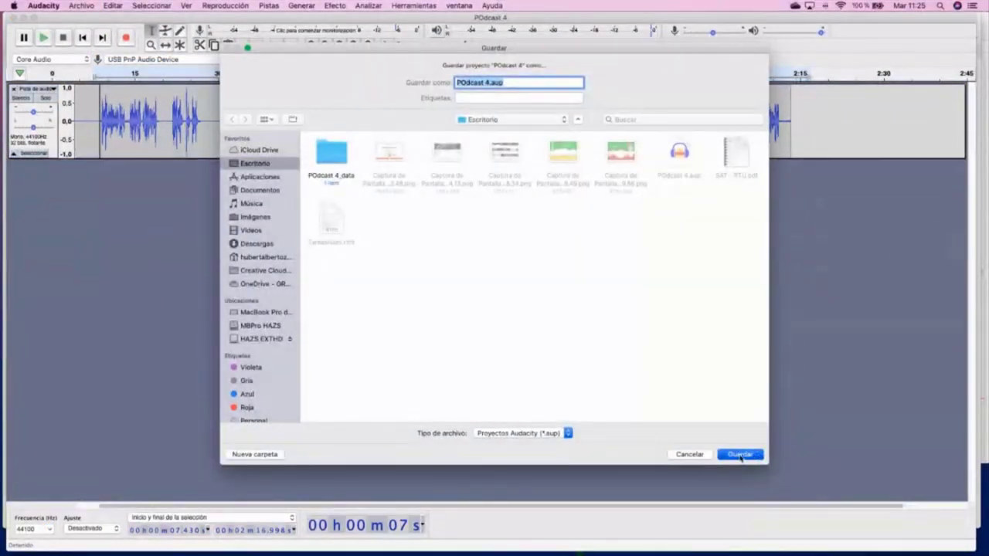
click(574, 116)
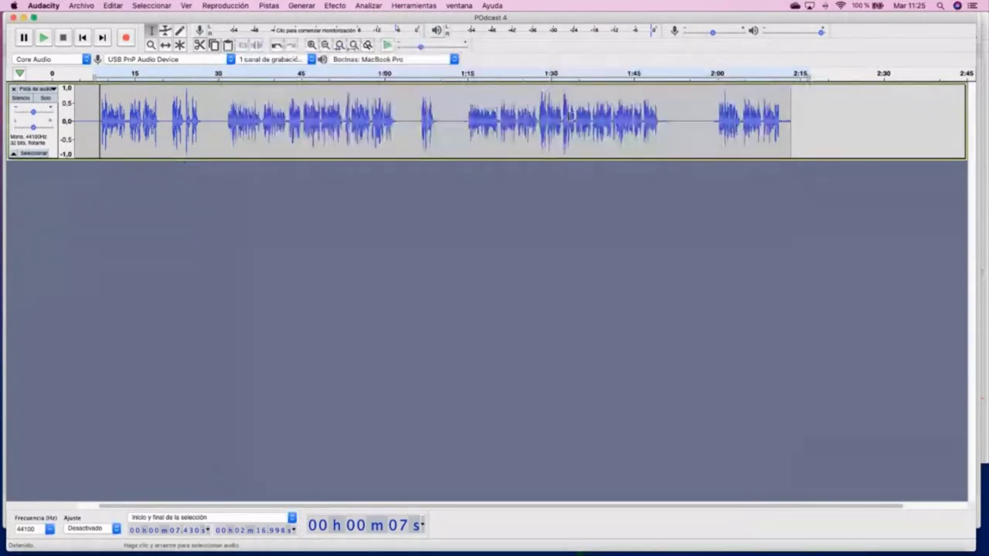
- Switch to Finder to examine the project's data folder and .aup file, close the Finder window and return to Audacity
mouse_move(133, 550)
click(28, 544)
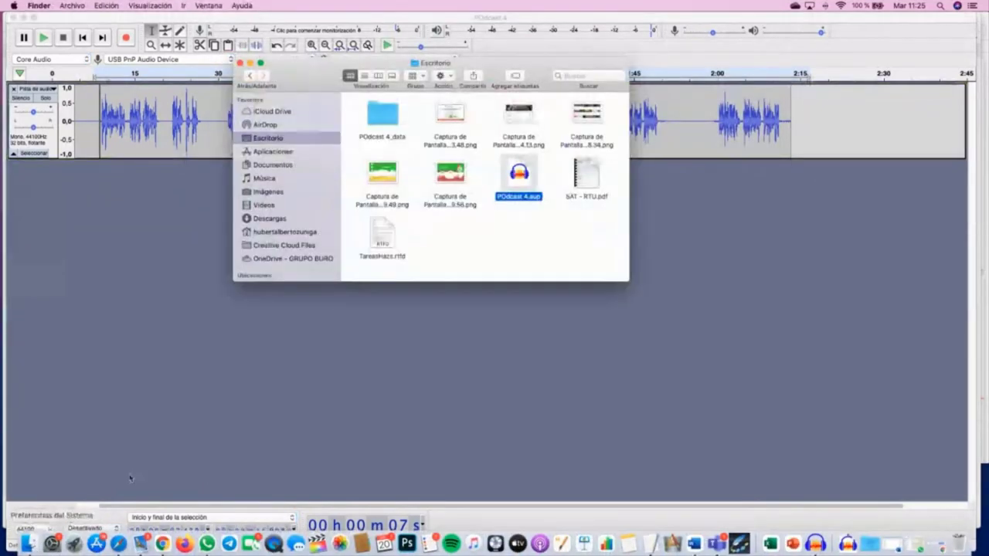
click(389, 118)
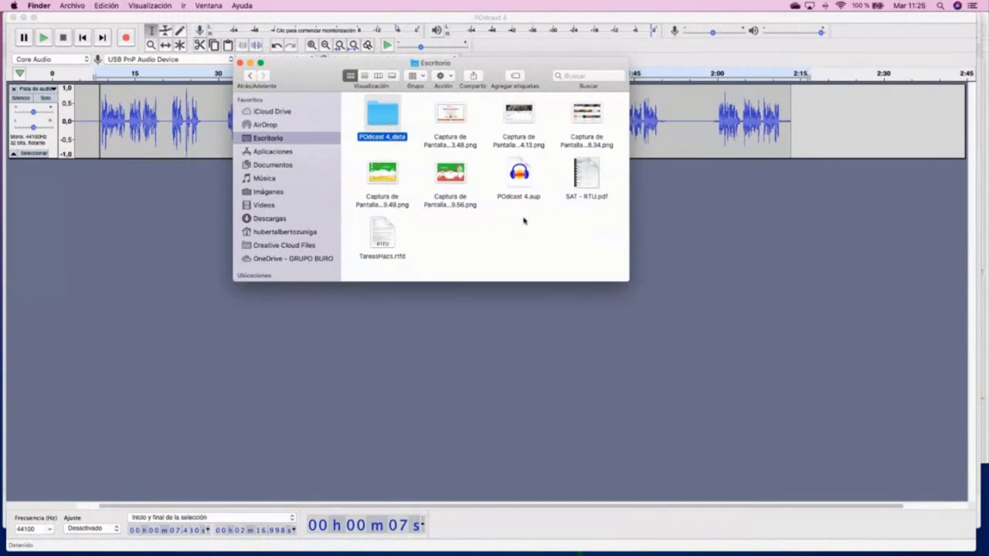
click(519, 172)
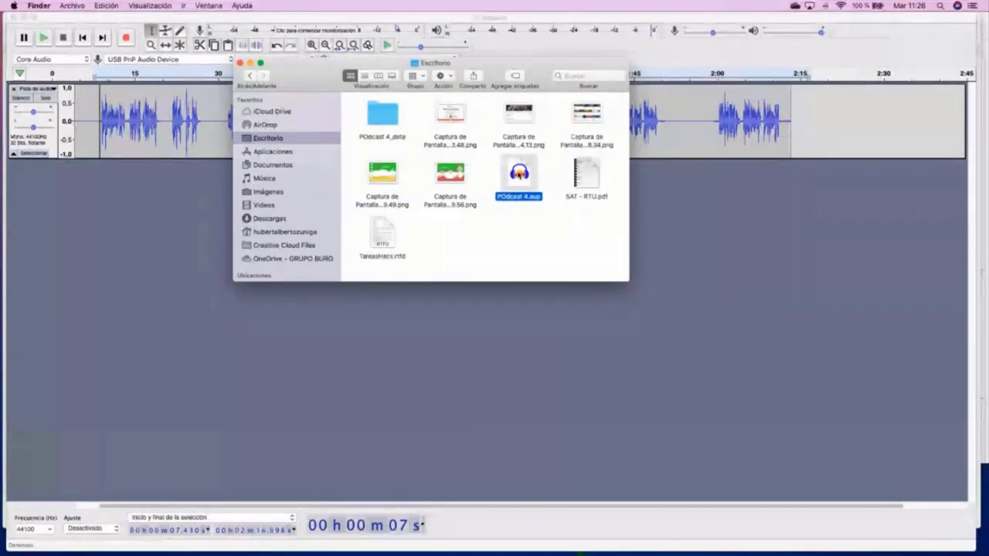
click(240, 62)
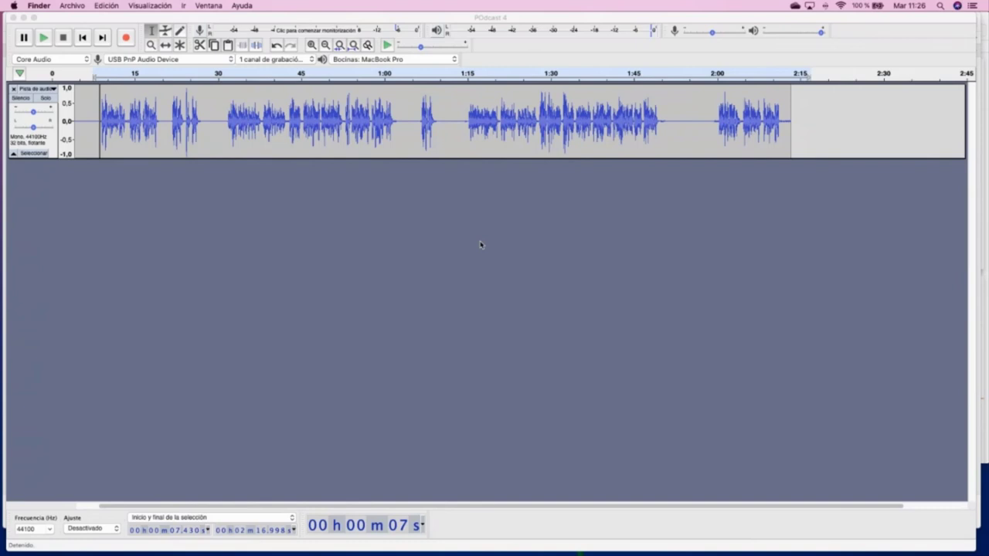
click(479, 245)
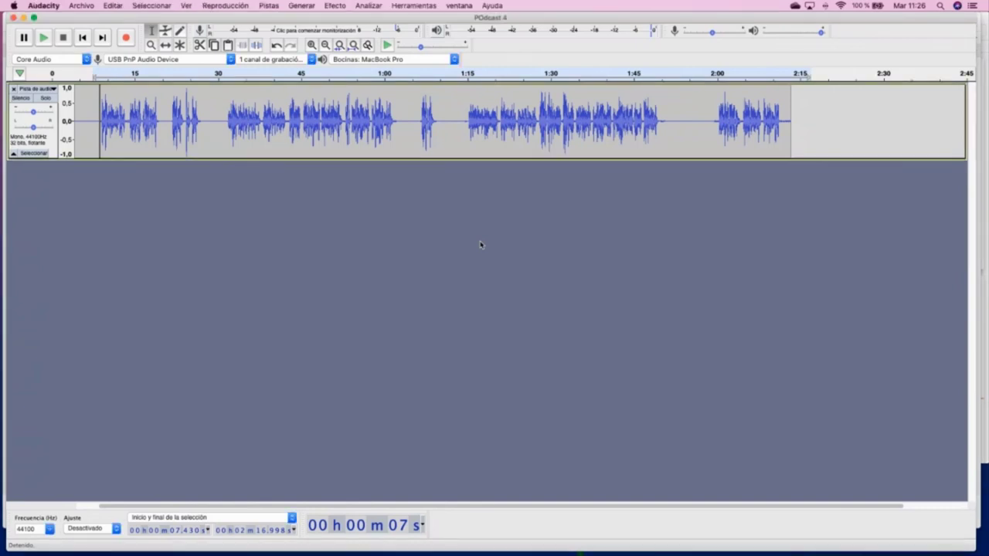
- Switch to Word and examine the Escaleta PRACTICA EJEMPLO table for the times, effects and background music assigned to each segment
scroll(480, 244, left, 2)
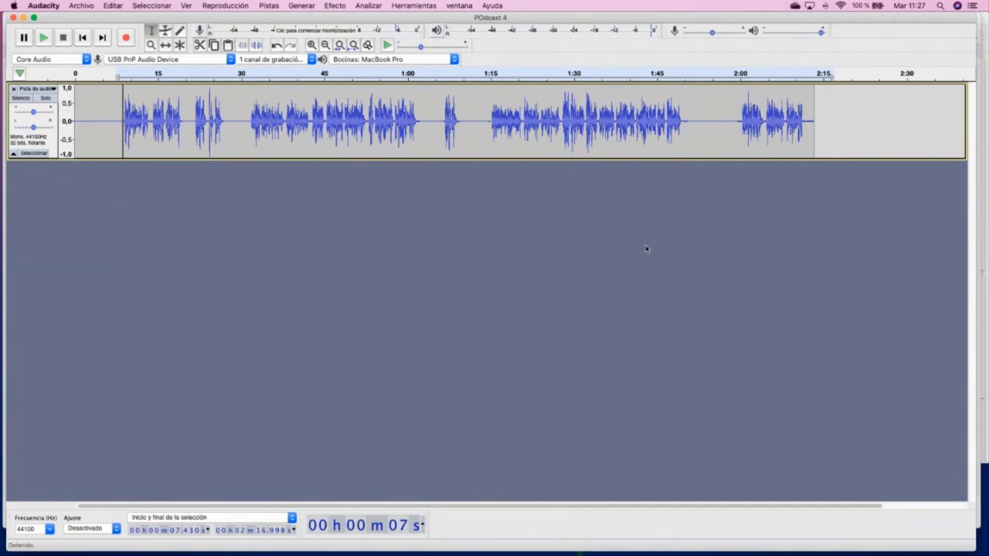
key(super+Tab)
key(super+Tab)
key(super+Tab)
key(super+Tab)
key(super+Tab)
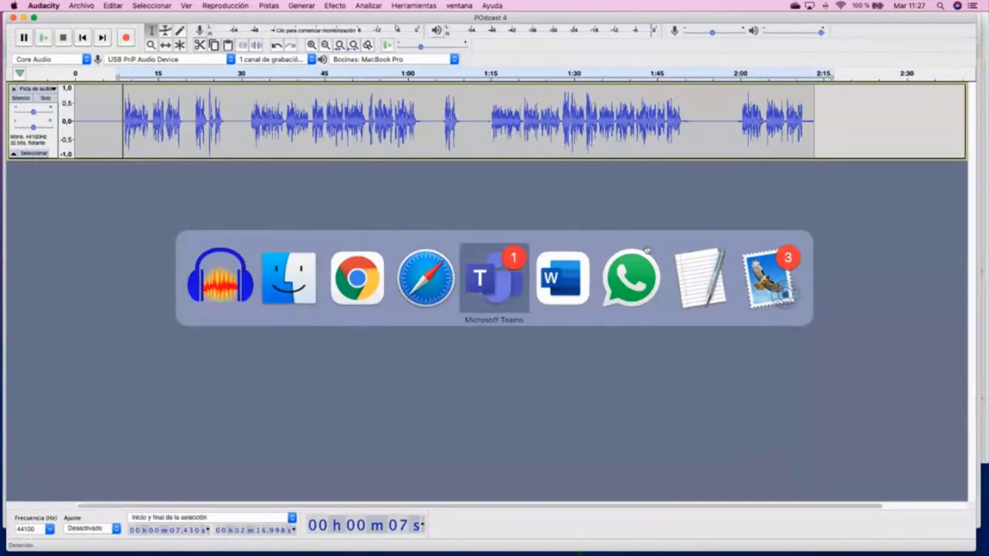
scroll(695, 332, up, 15)
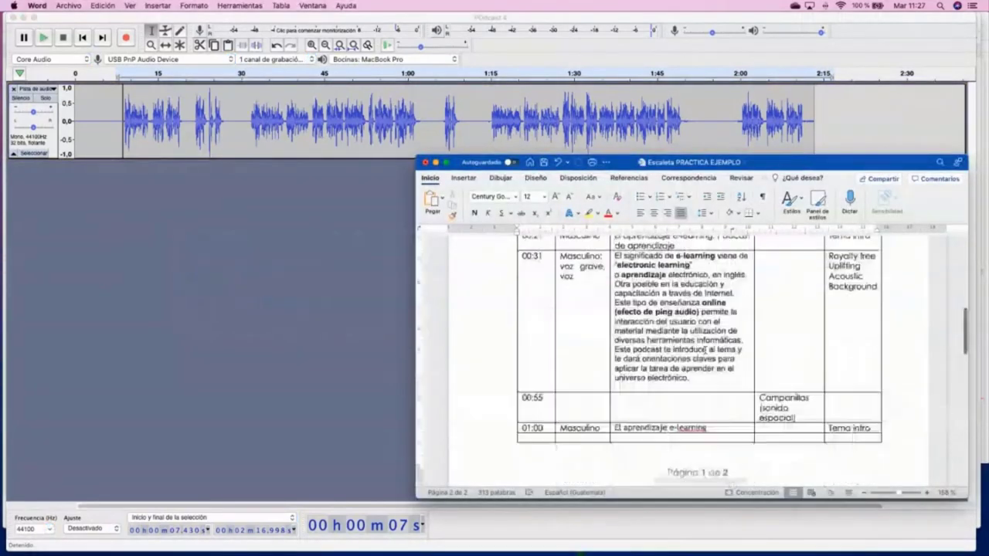
scroll(705, 350, down, 5)
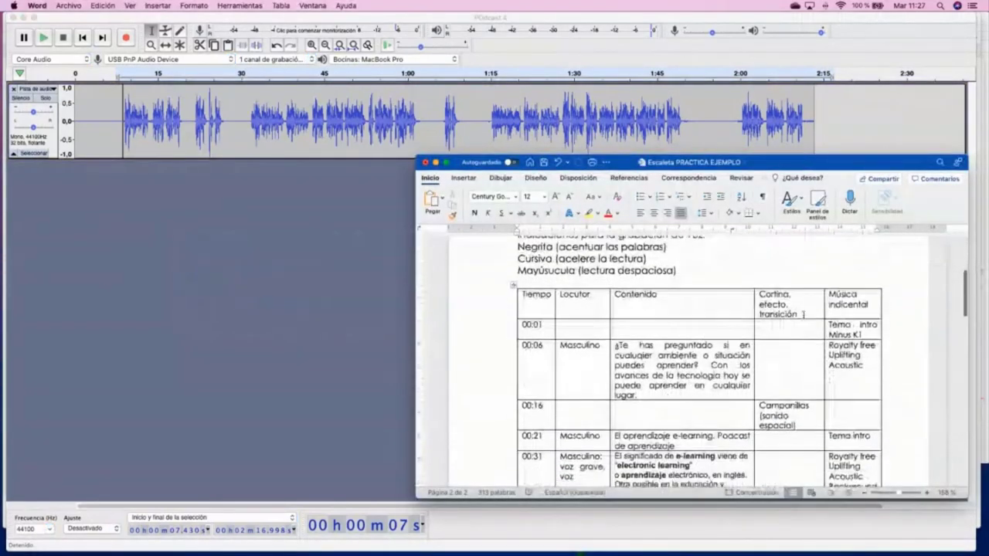
scroll(860, 329, up, 1)
scroll(860, 328, up, 1)
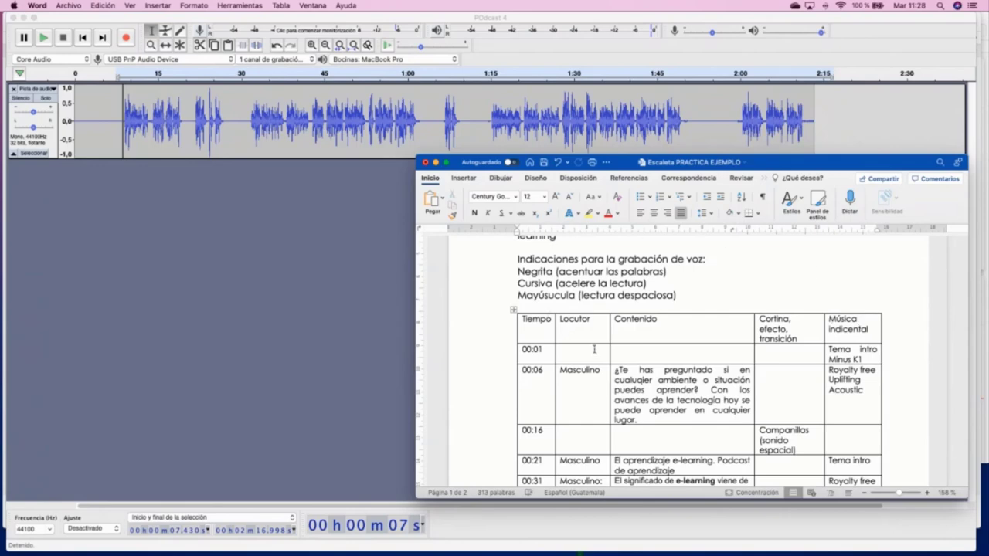
scroll(846, 355, down, 2)
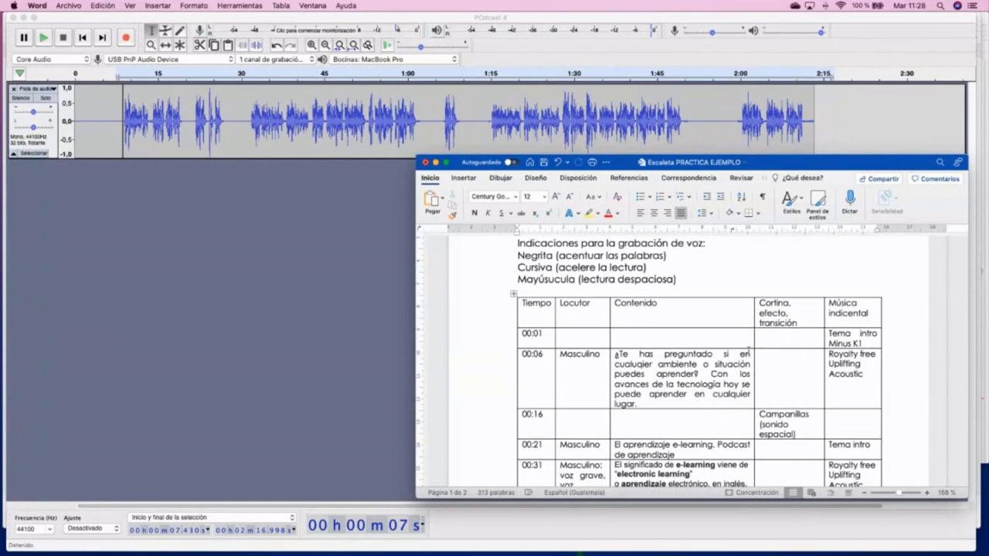
scroll(859, 334, down, 2)
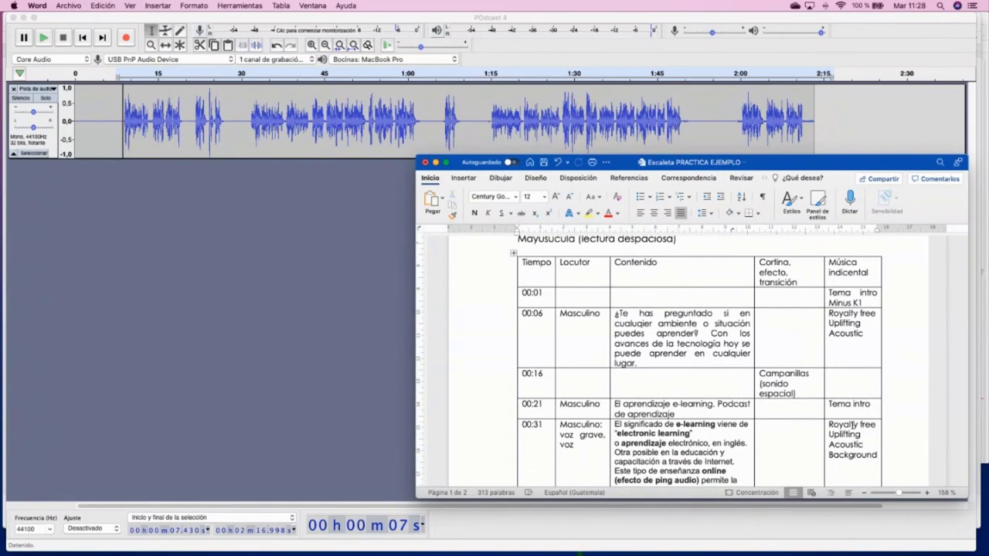
- Switch to Finder, open the Recursos sonoros para Podcast-20210705 folder in Descargas, move its window aside and return to Audacity
click(304, 329)
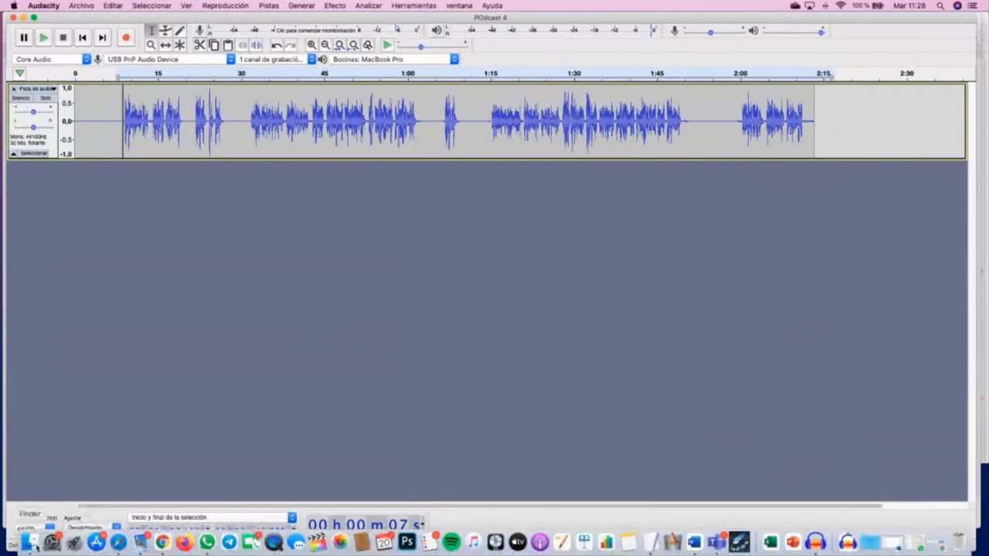
click(31, 543)
click(332, 253)
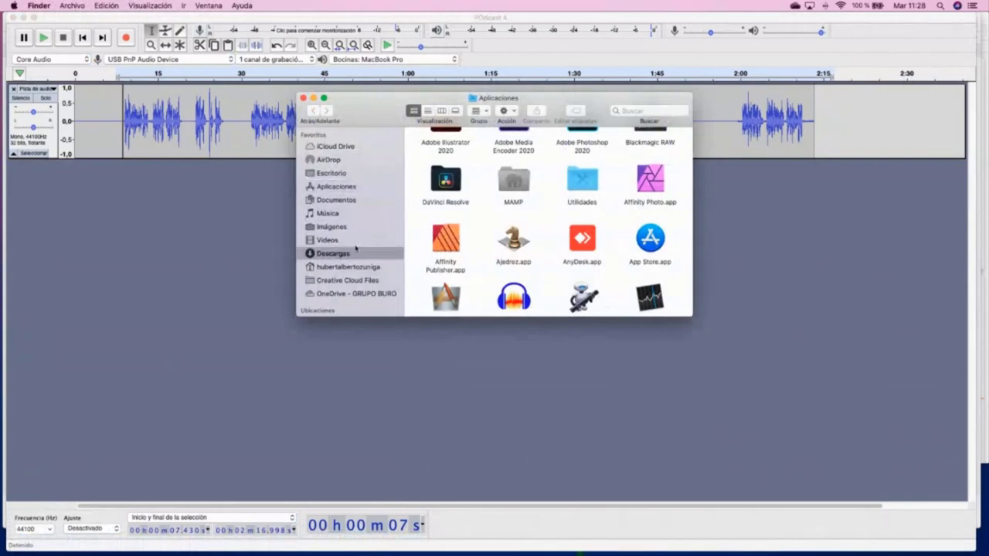
click(443, 158)
double_click(443, 158)
drag(381, 125, 541, 184)
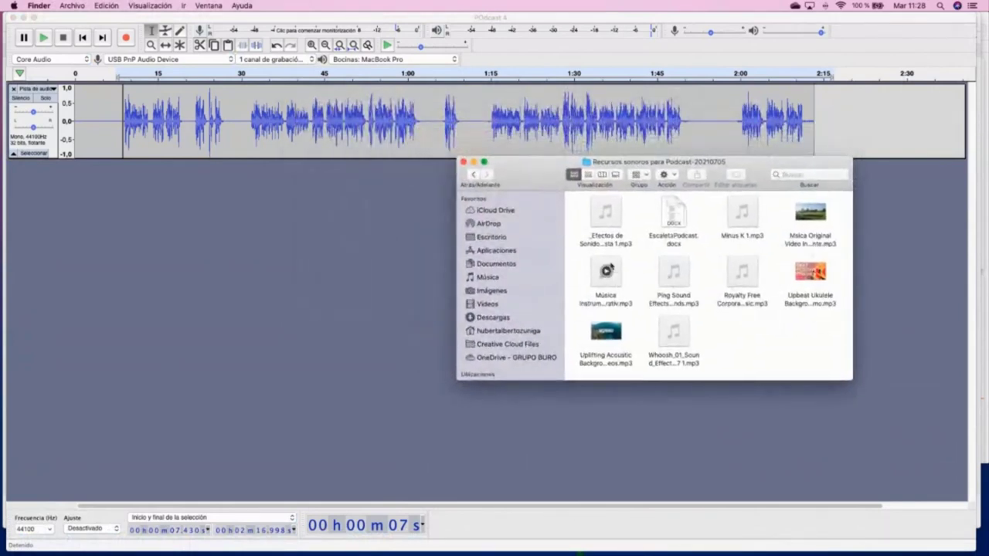
click(413, 194)
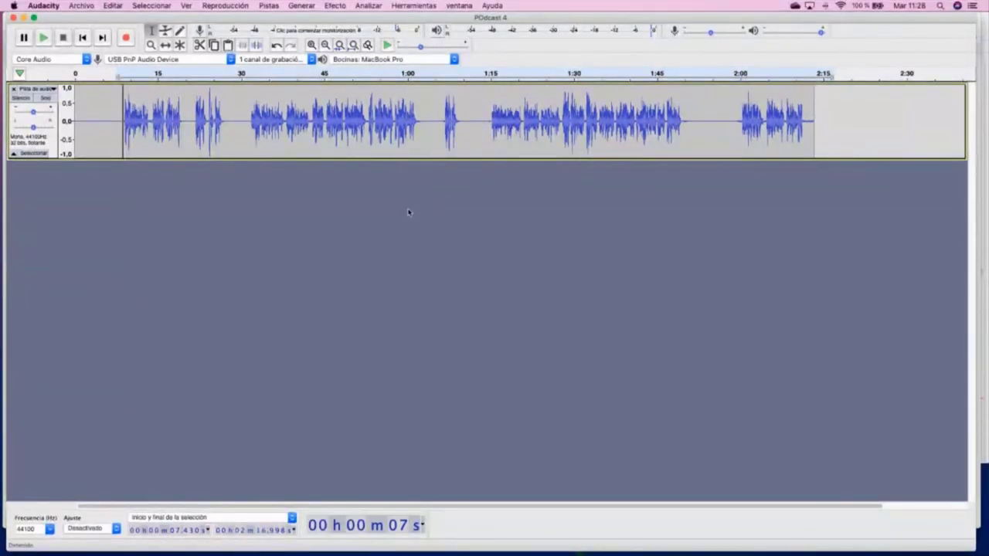
- After checking the script in Word, try importing Minus K 1.mp3 into the Audacity project with the audio import command and undo the import
key(super+Tab)
key(super+Tab)
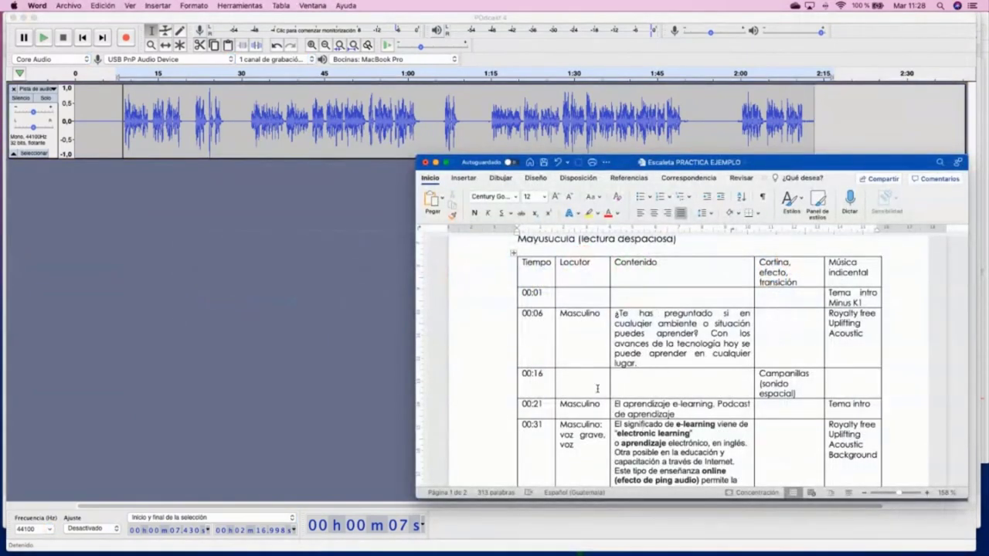
key(super+Tab)
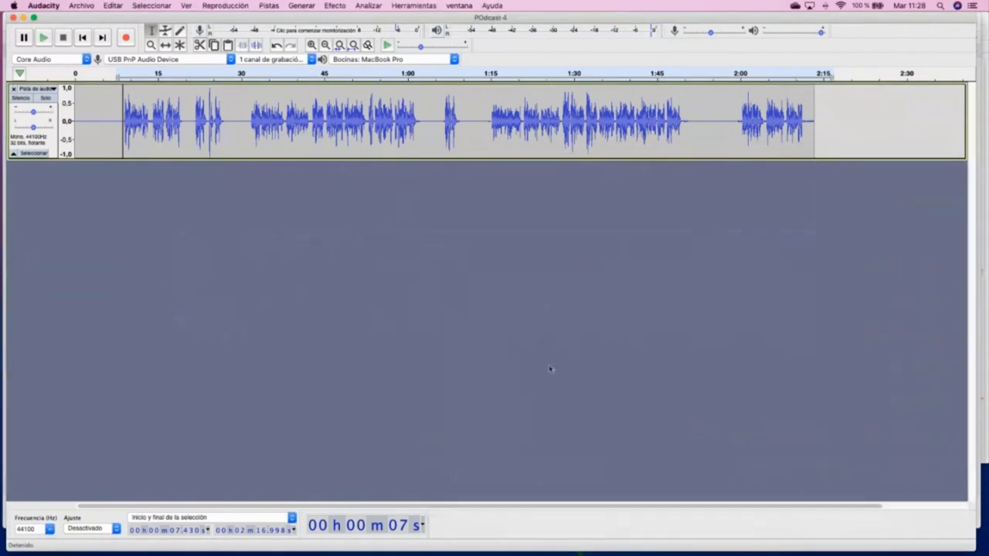
click(84, 6)
mouse_move(89, 90)
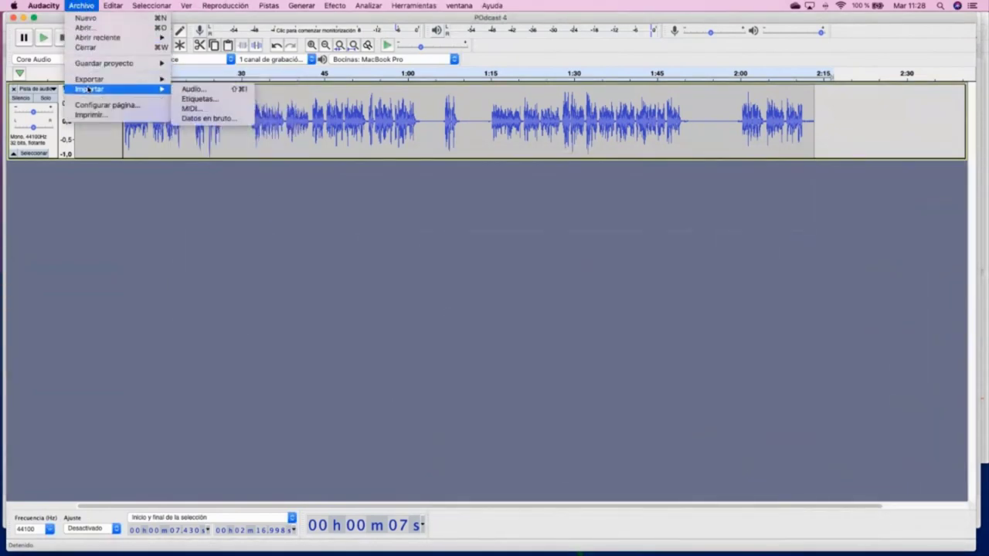
click(200, 91)
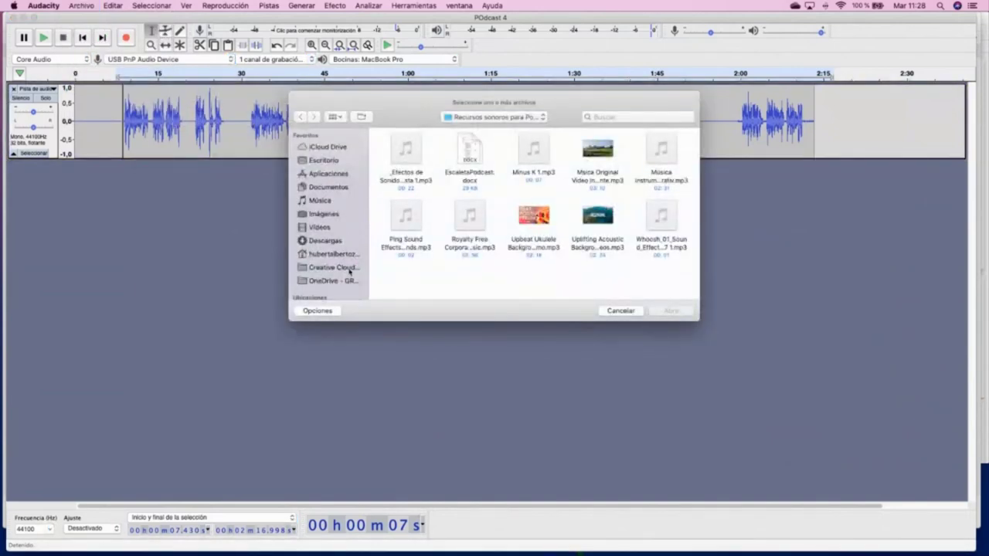
mouse_move(524, 222)
key(super+Tab)
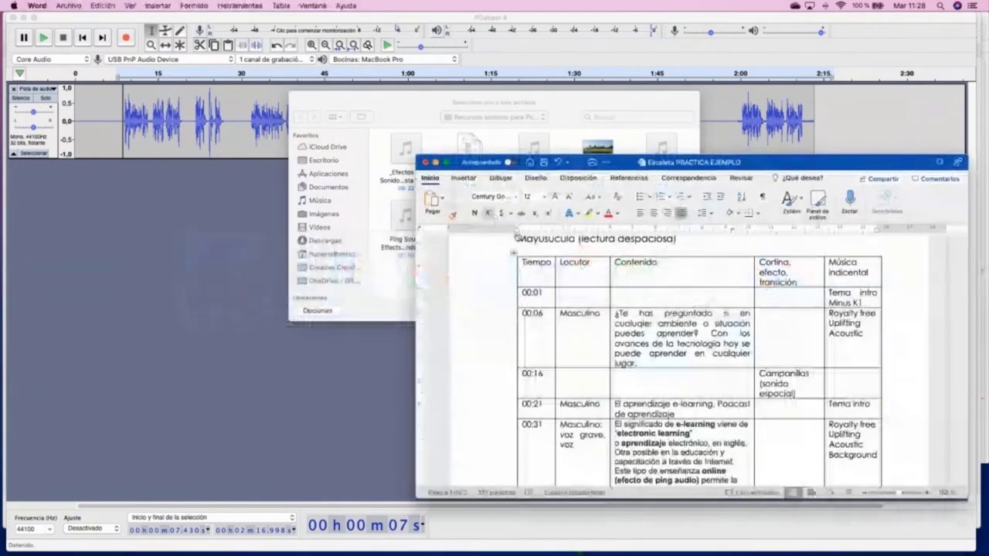
key(super+Tab)
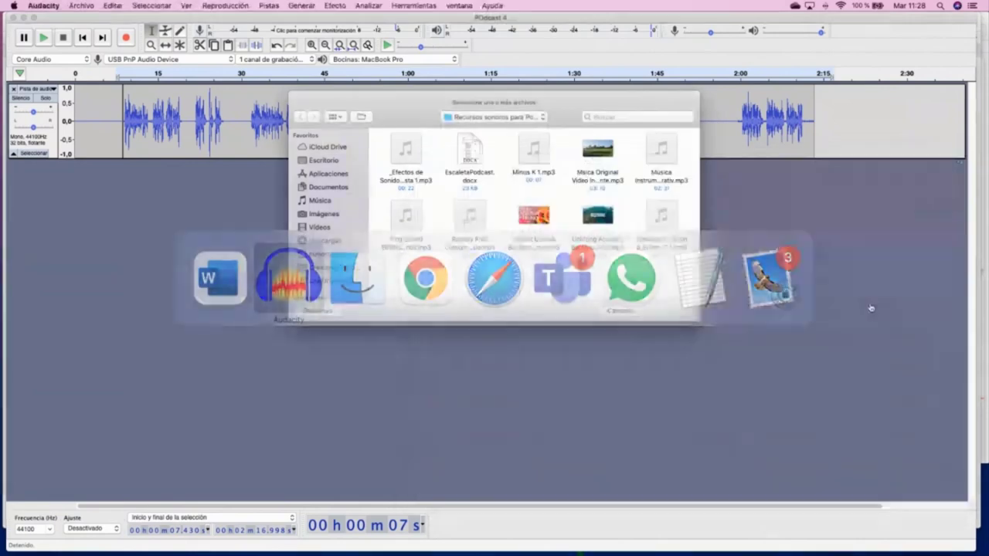
click(540, 148)
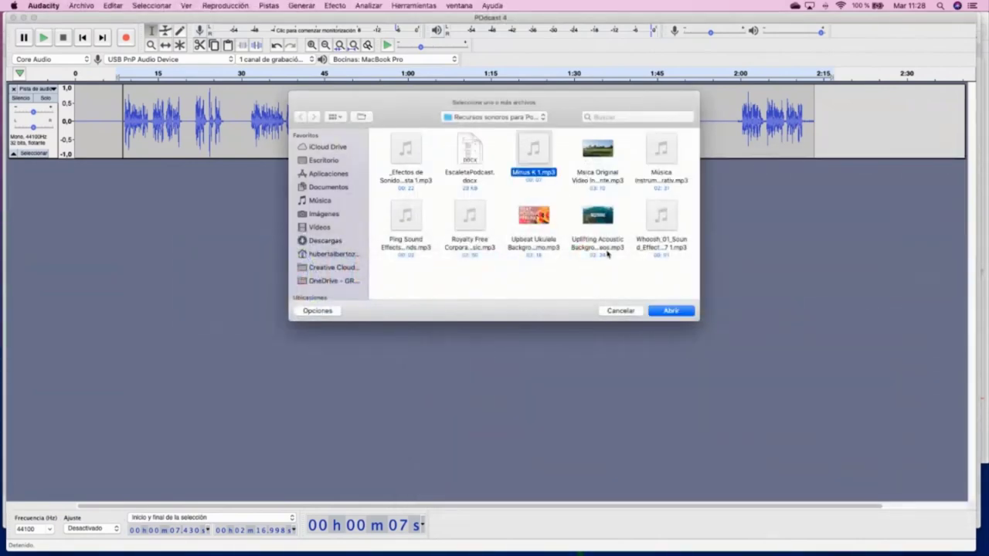
click(680, 310)
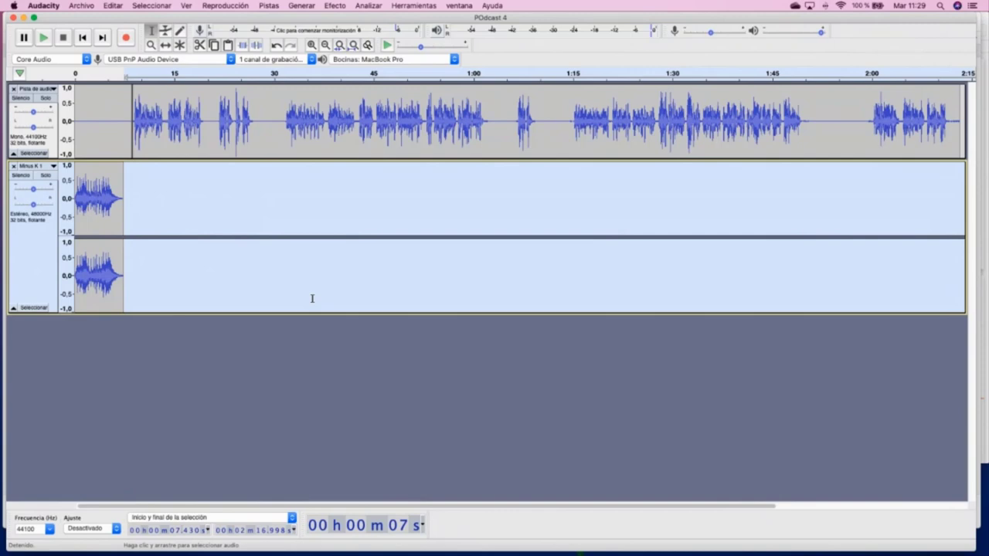
key(super+z)
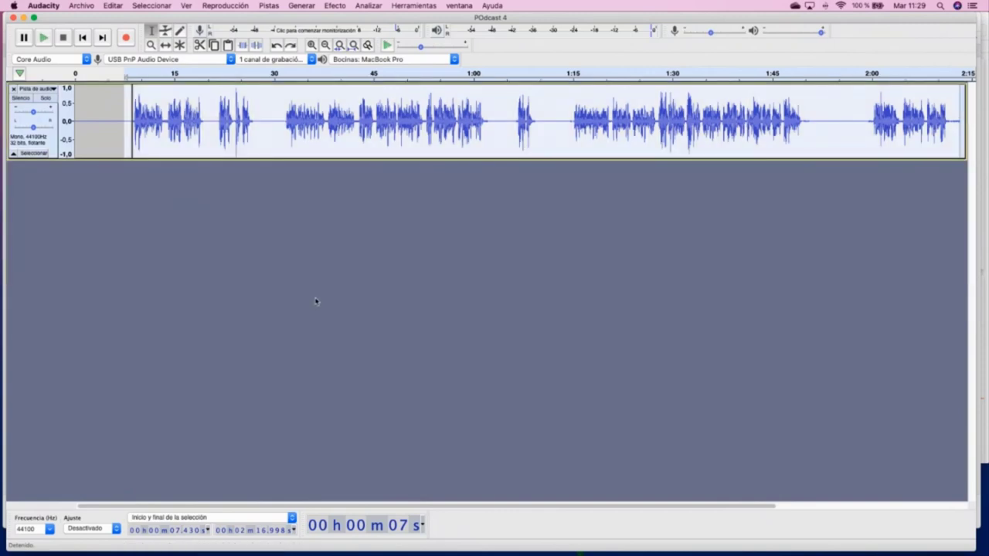
- Add Minus K 1.mp3 from the open Finder folder directly into the Audacity project as a new track below the narration
key(super+Tab)
key(super+Tab)
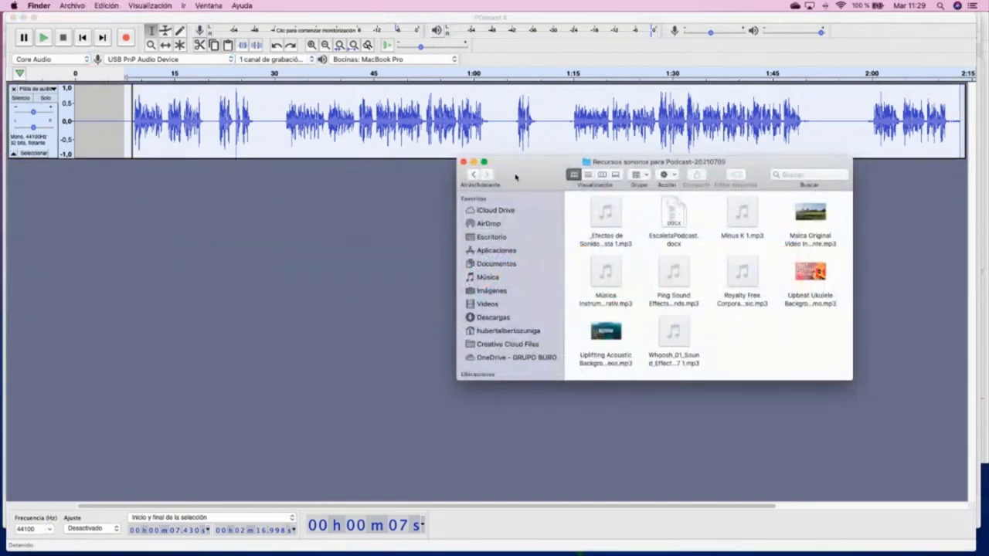
drag(517, 178, 552, 189)
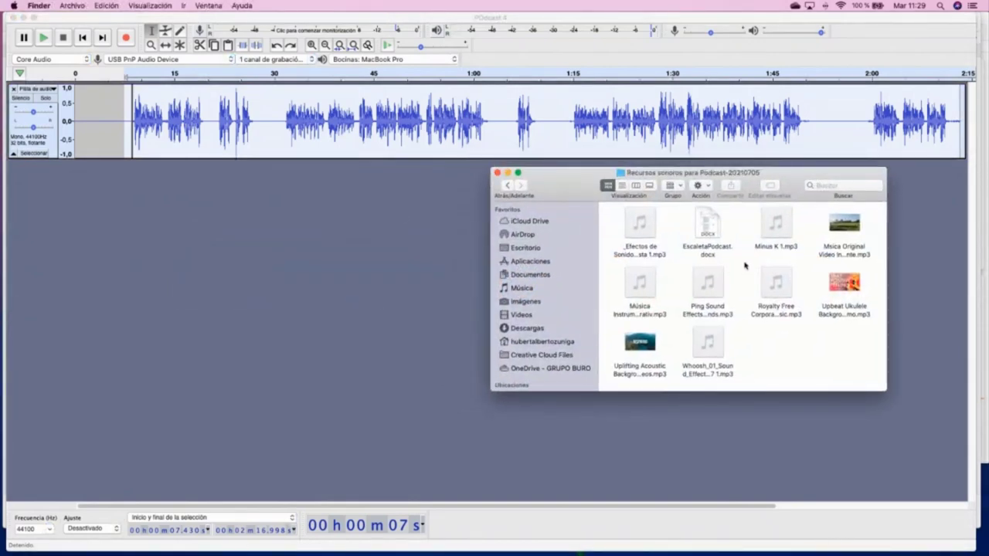
click(785, 224)
drag(790, 222, 130, 224)
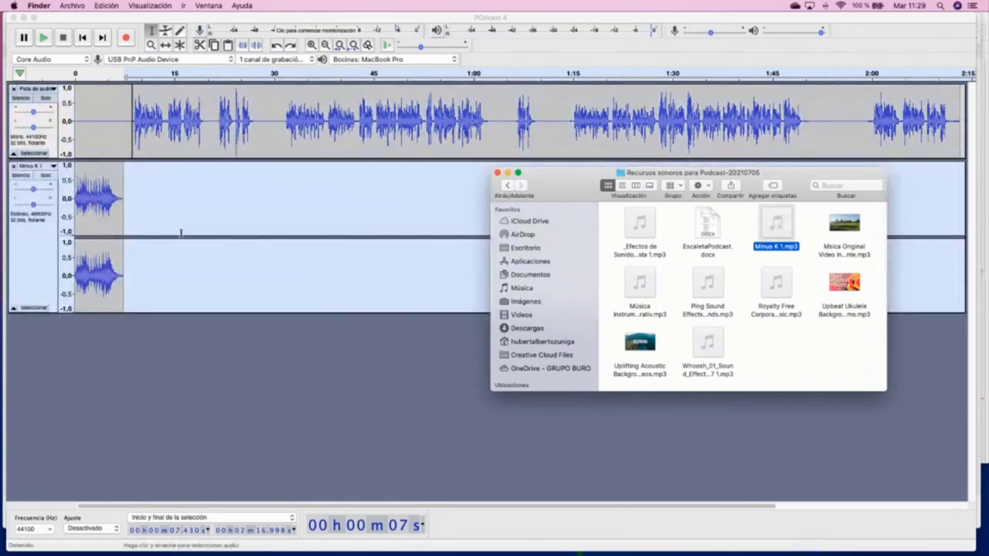
click(180, 273)
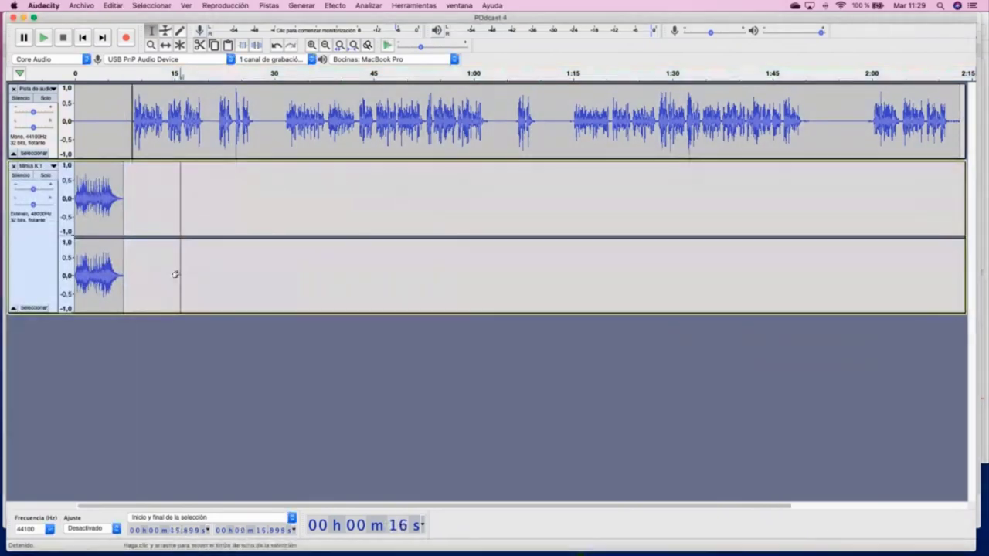
- Play the project briefly from about 10 s, and play it from the beginning to hear the intro music lead into the narration
click(141, 219)
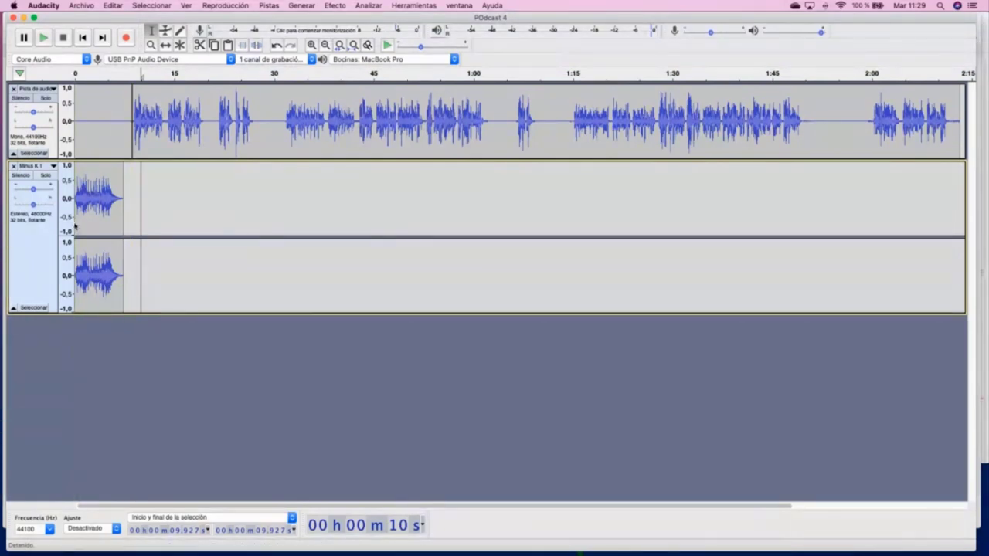
key(space)
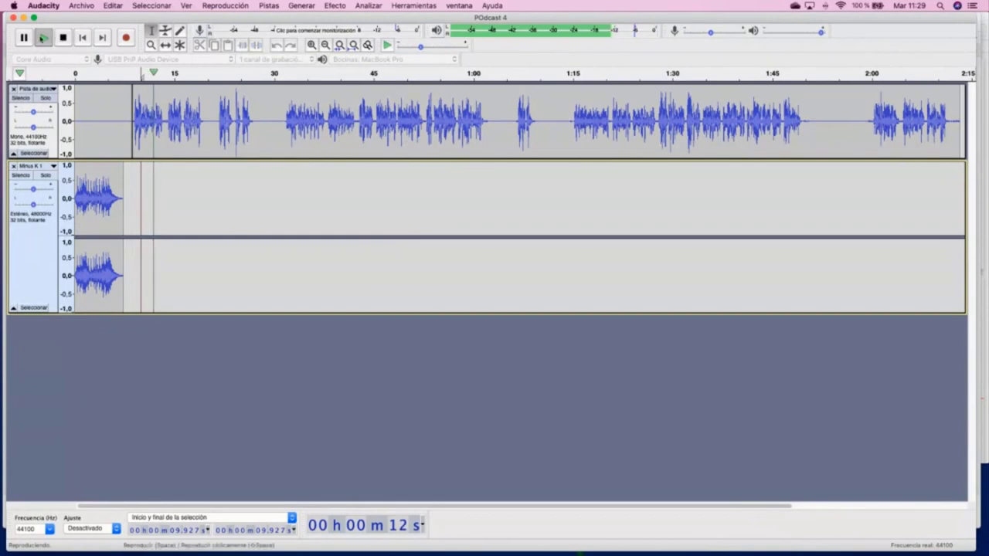
click(62, 37)
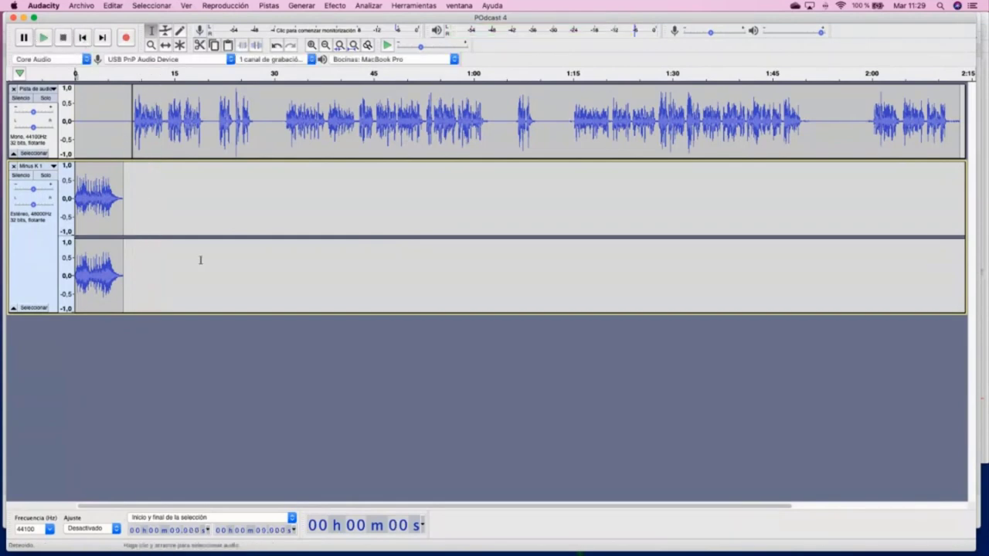
click(44, 37)
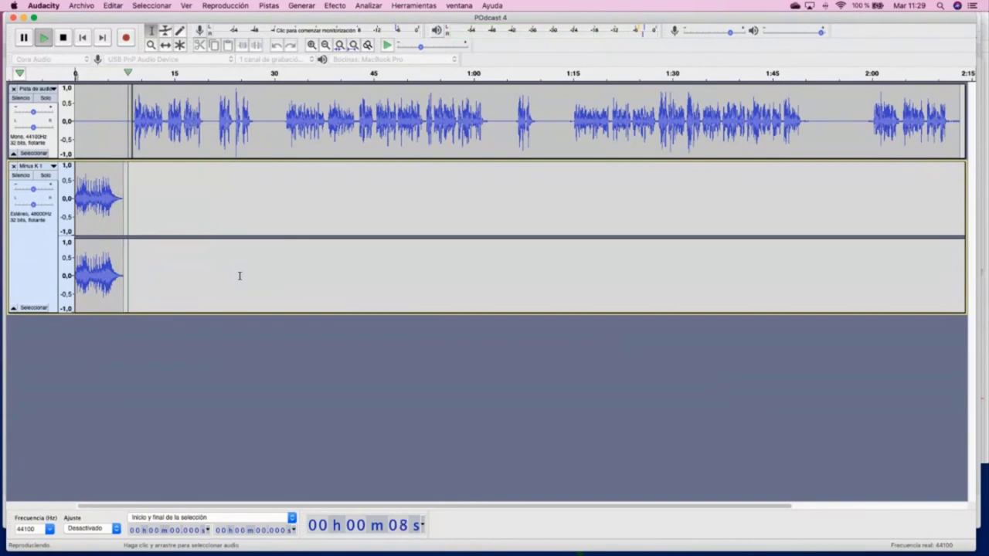
key(space)
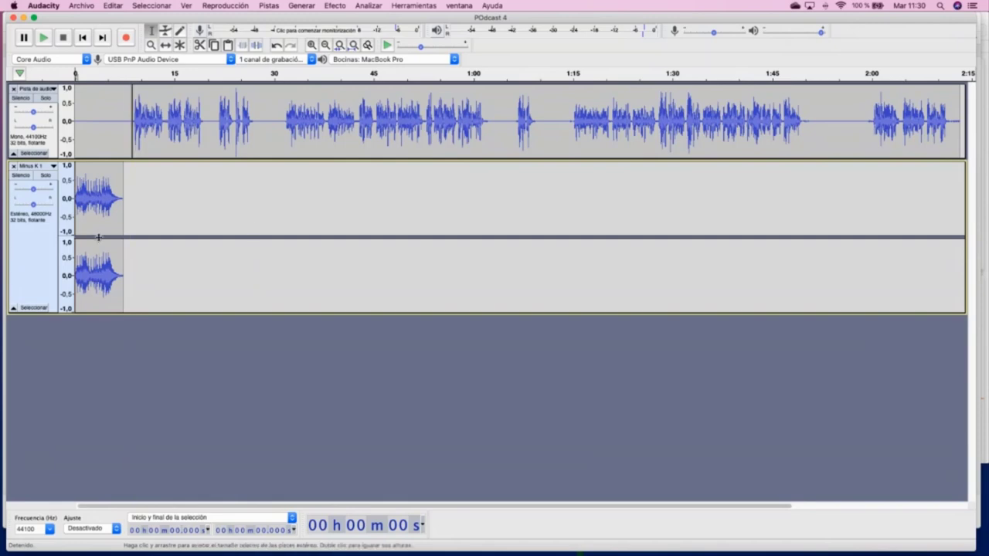
- Switch to the script in Word and enter "Tema intro" as the incidental music of the 02:00 Cierre row
key(super+Tab)
key(super+Tab)
key(super+Tab)
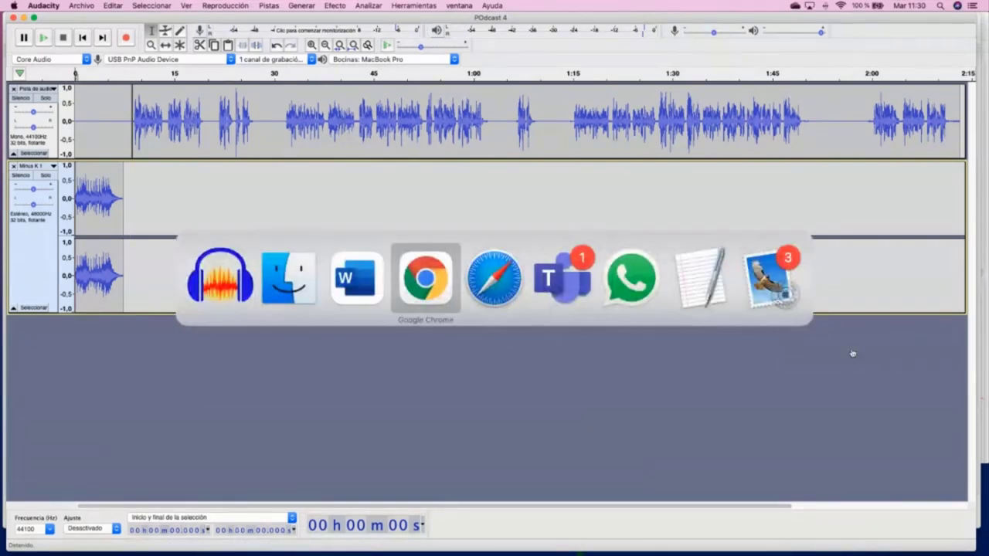
click(352, 276)
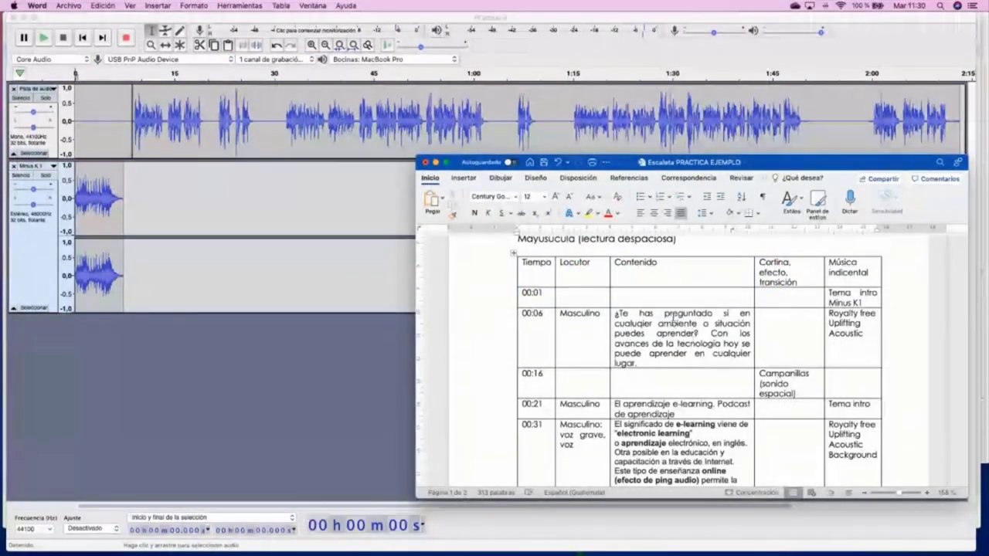
scroll(678, 333, down, 5)
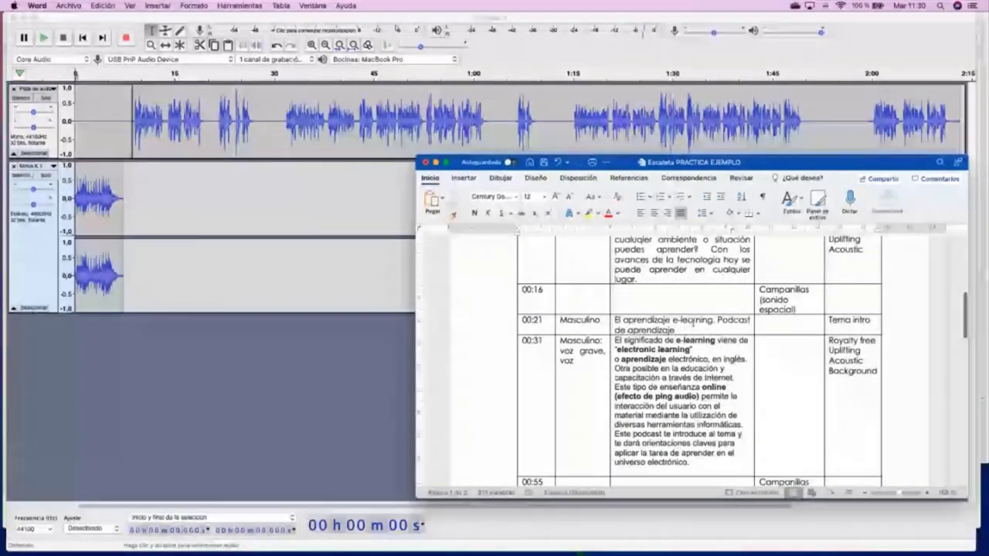
scroll(699, 319, down, 4)
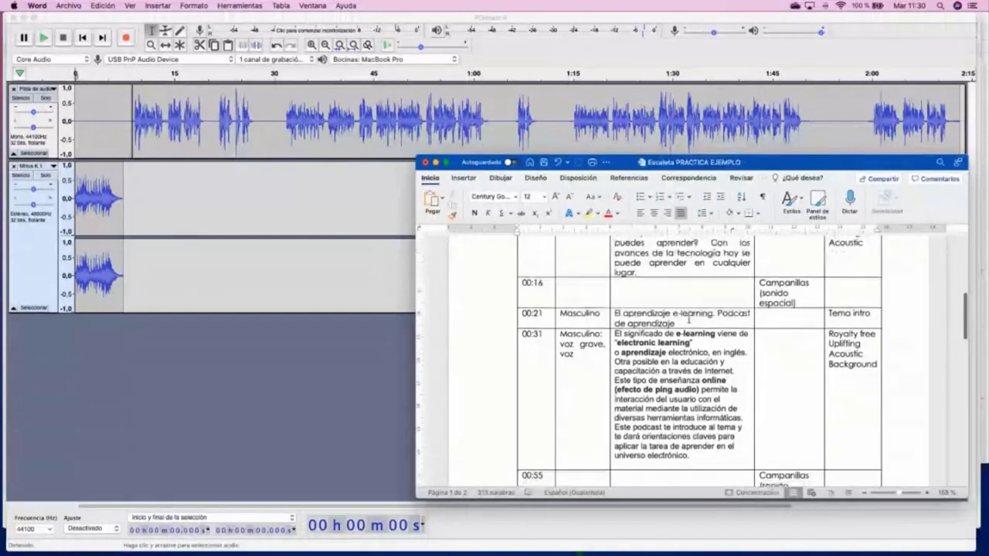
scroll(686, 324, down, 6)
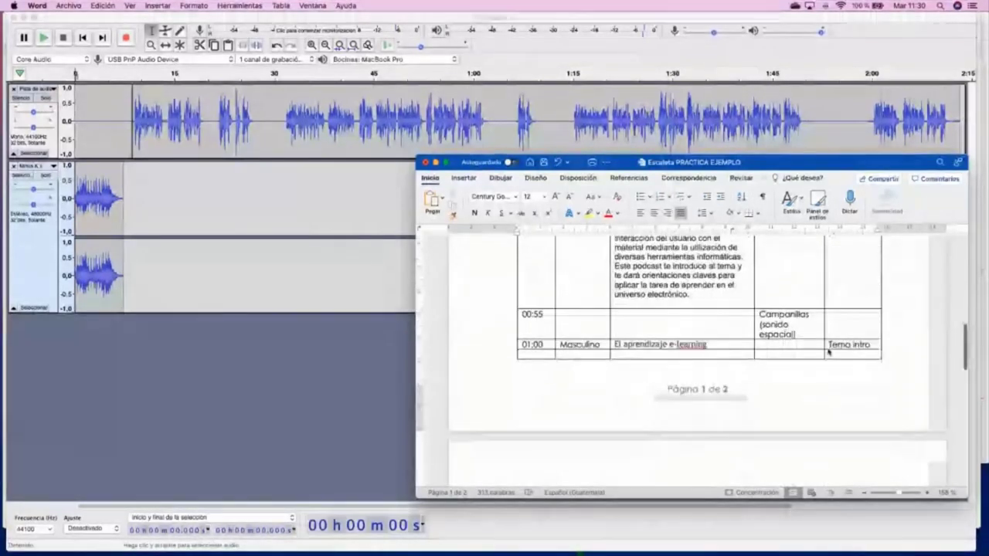
scroll(672, 344, down, 15)
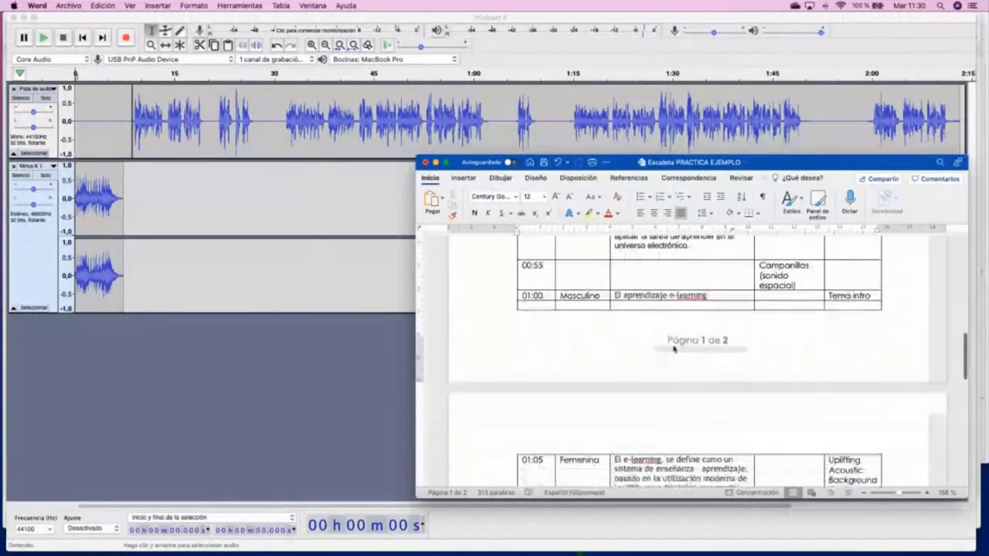
scroll(672, 346, down, 5)
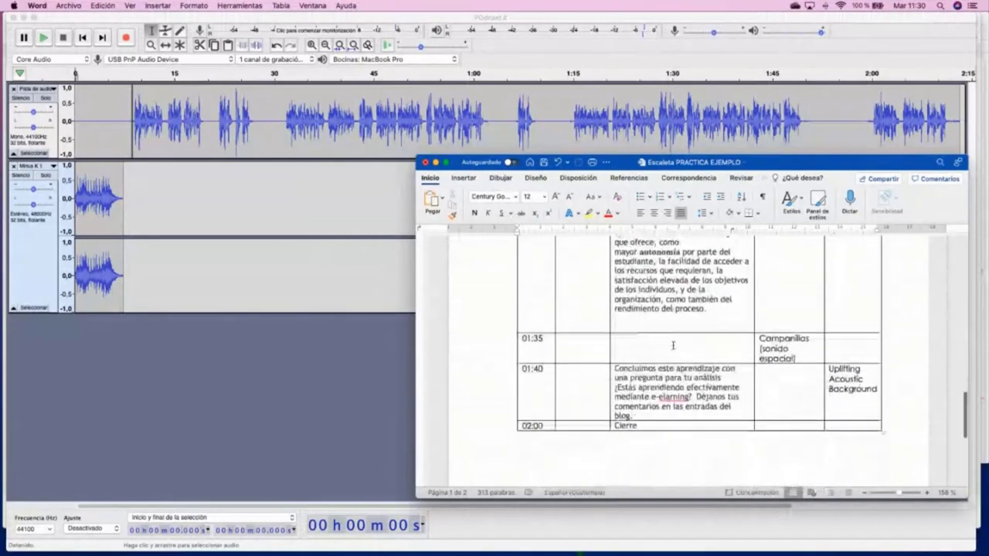
click(848, 407)
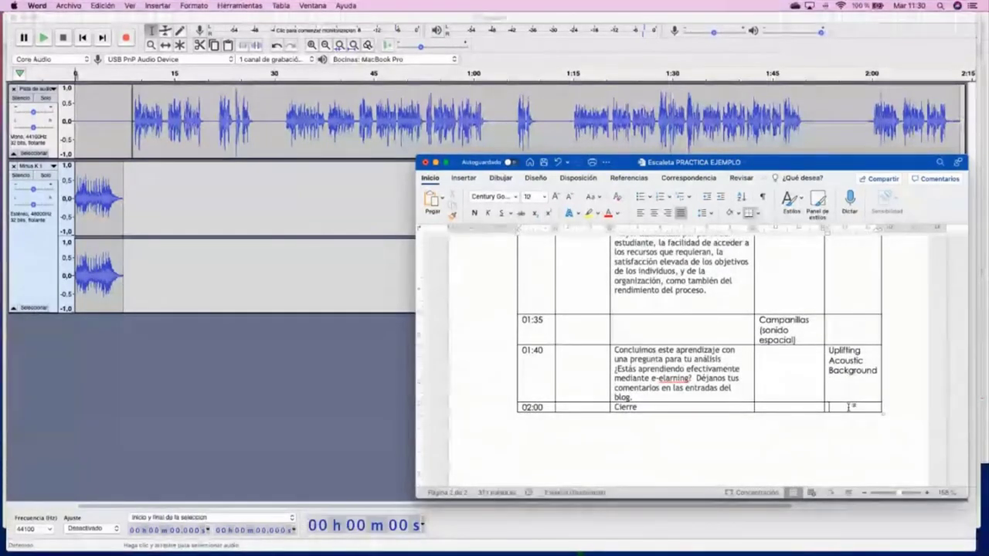
text(Tema fi)
text(tro)
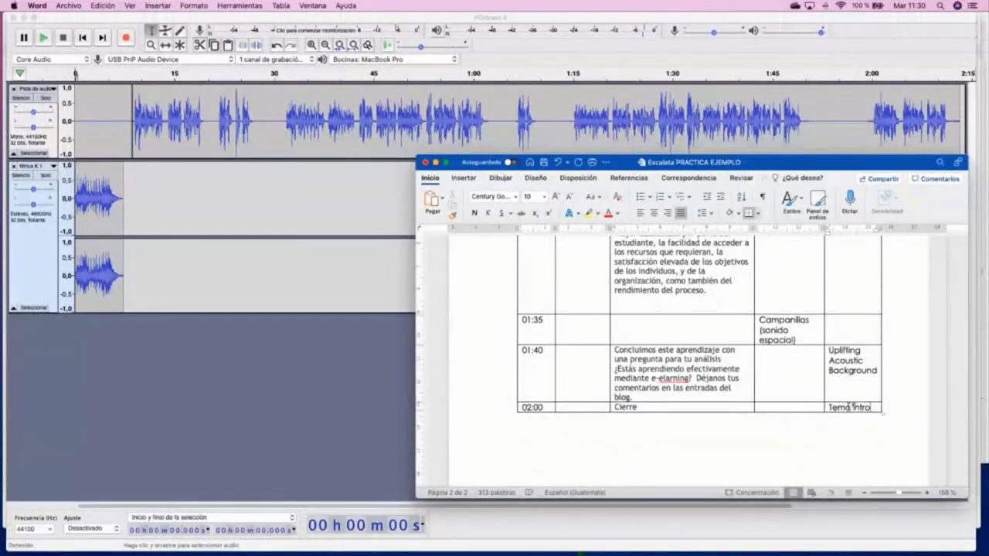
key(Return)
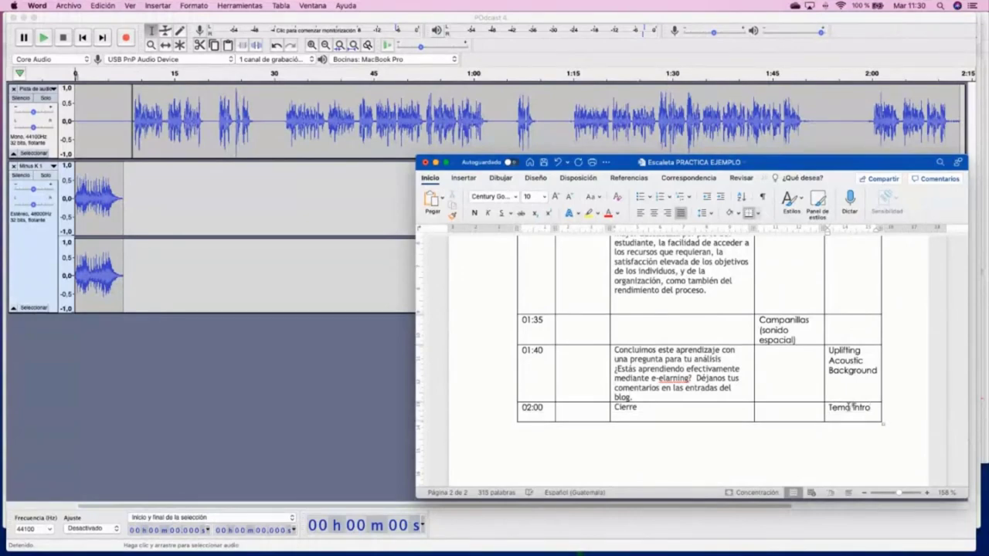
- Check the music and effect cues in the first rows of the script table and return to Audacity
scroll(777, 349, up, 8)
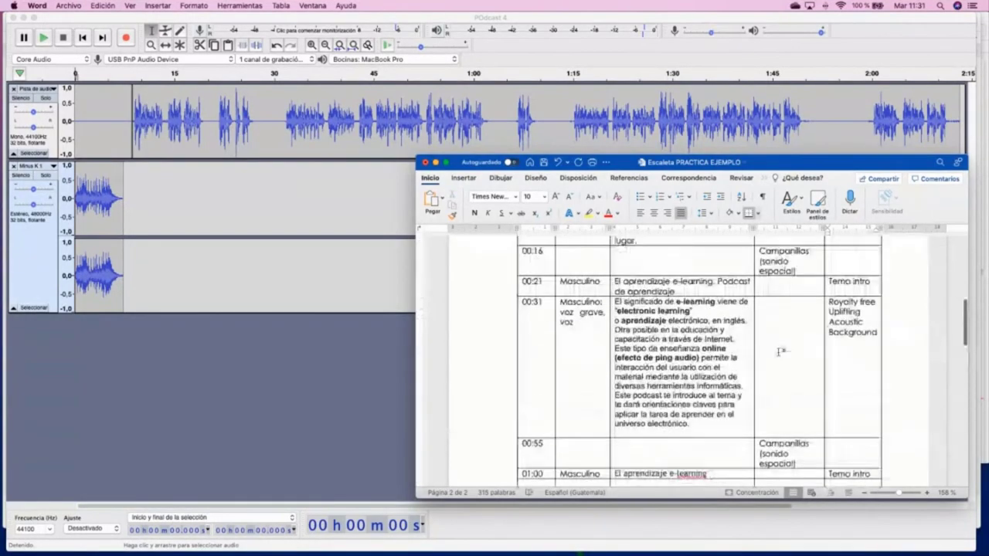
scroll(781, 351, up, 6)
scroll(785, 379, down, 2)
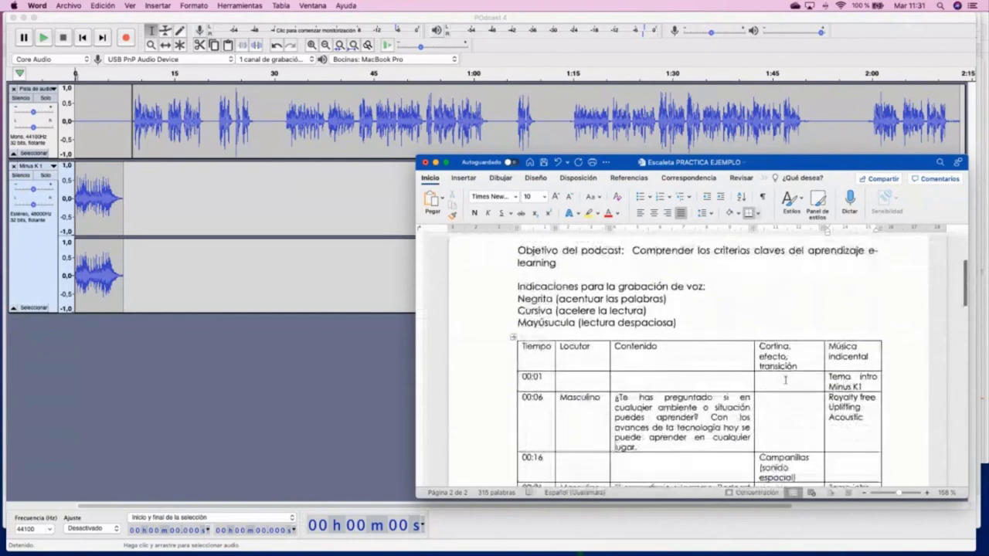
scroll(785, 379, down, 4)
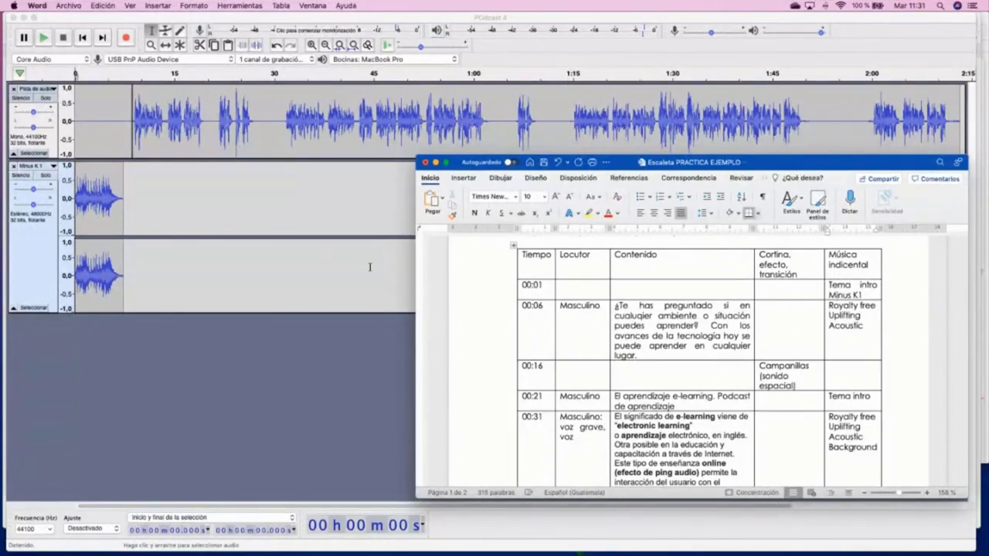
click(327, 256)
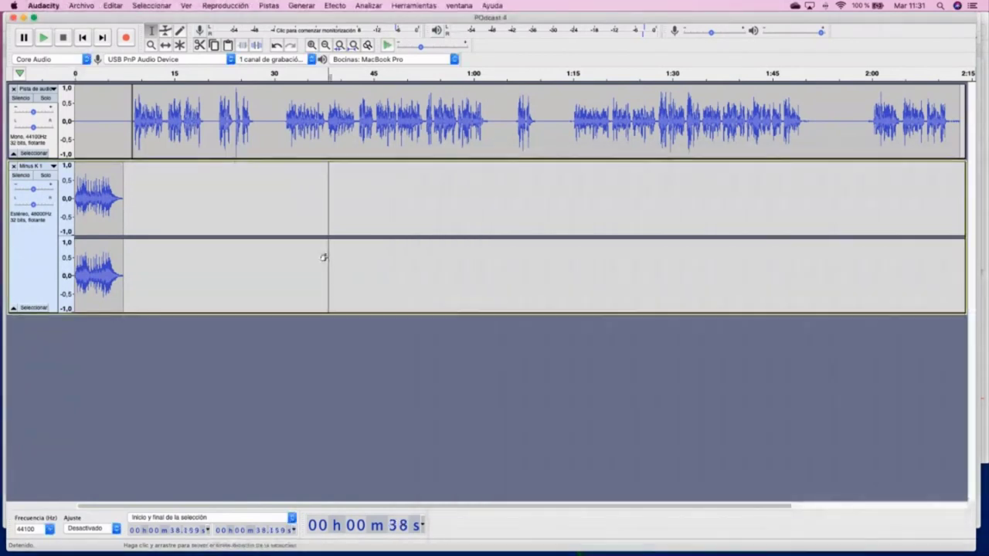
- Copy the whole Minus K 1 intro clip and paste it in the same track at about 18.6 s
click(121, 207)
drag(121, 207, 71, 209)
click(199, 189)
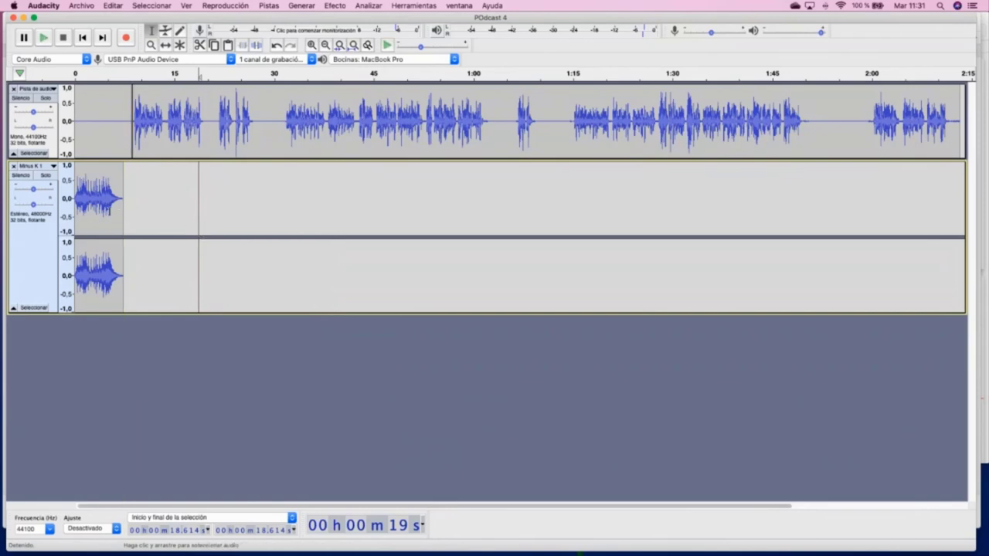
double_click(120, 207)
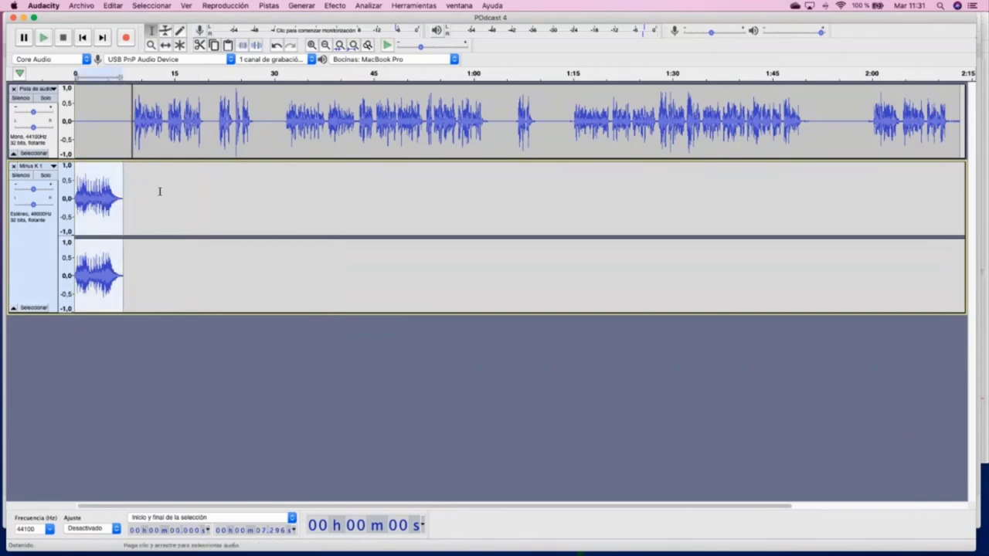
click(198, 197)
key(ctrl+v)
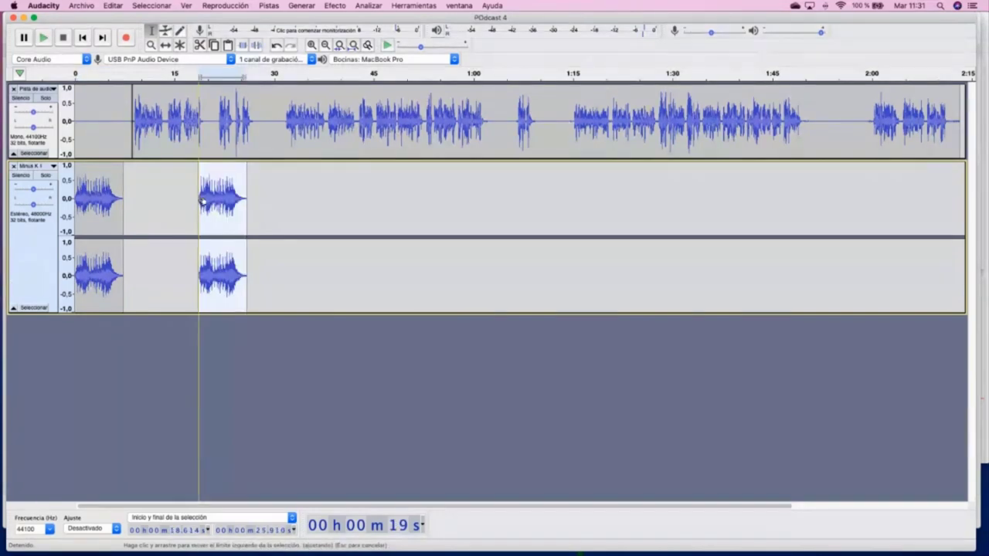
- Paste four more copies of the intro clip in the Minus K 1 track at about 31.3 s, 1:01, 1:50 and 2:12
click(284, 203)
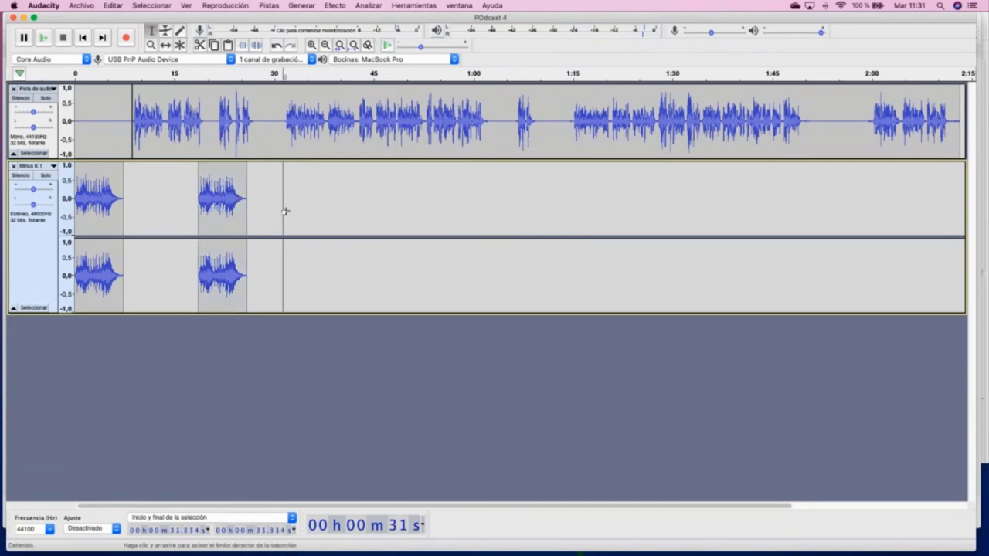
key(cmd+v)
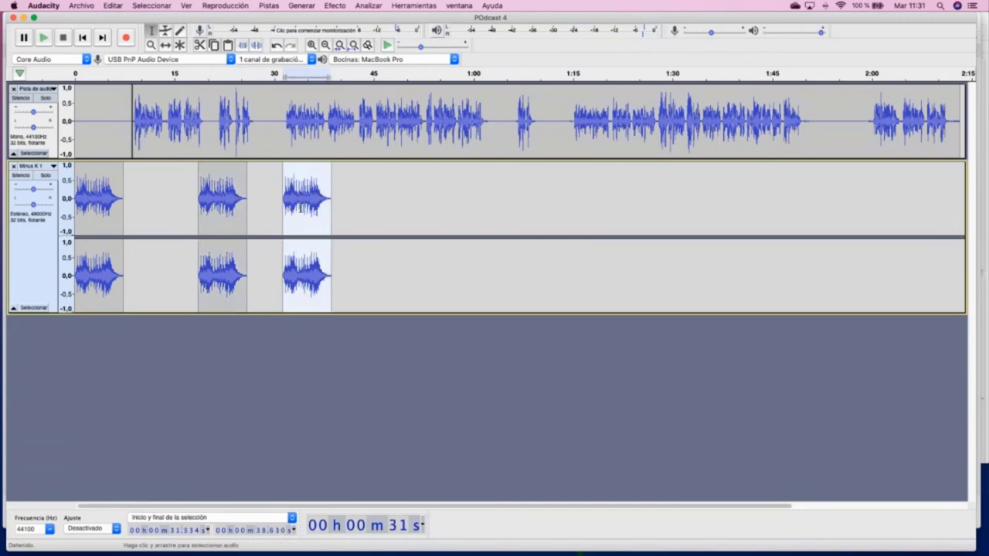
click(479, 206)
key(super+v)
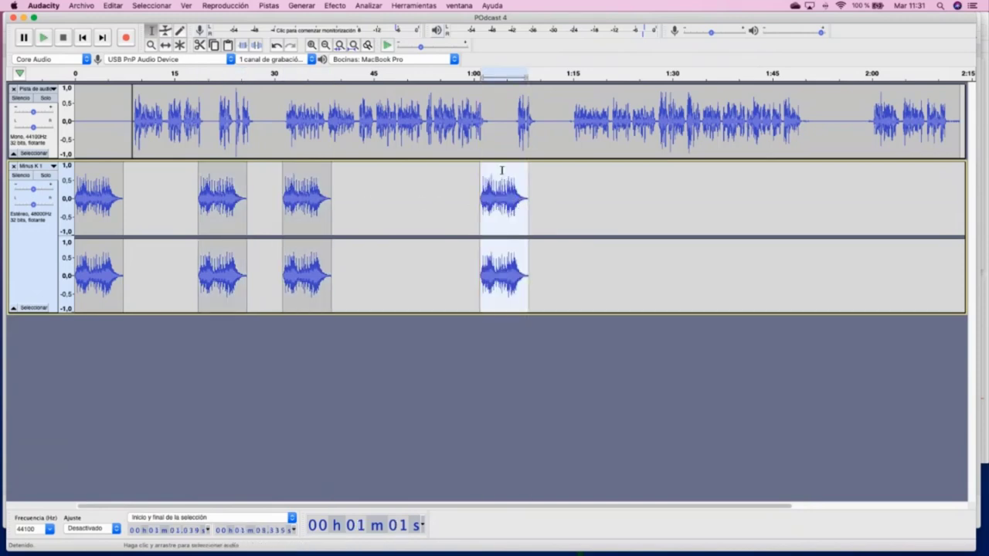
click(805, 192)
key(super+v)
scroll(803, 197, right, 5)
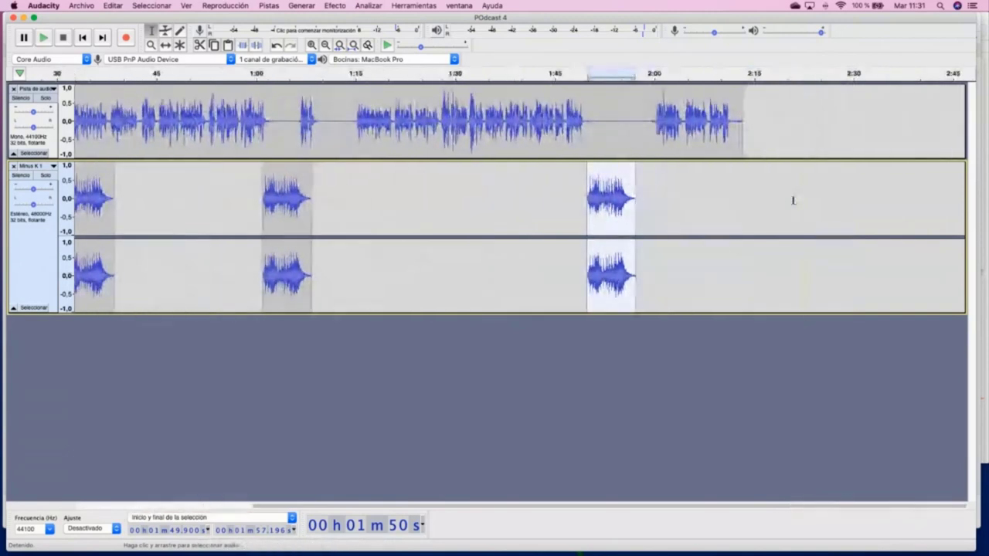
click(733, 201)
key(super+v)
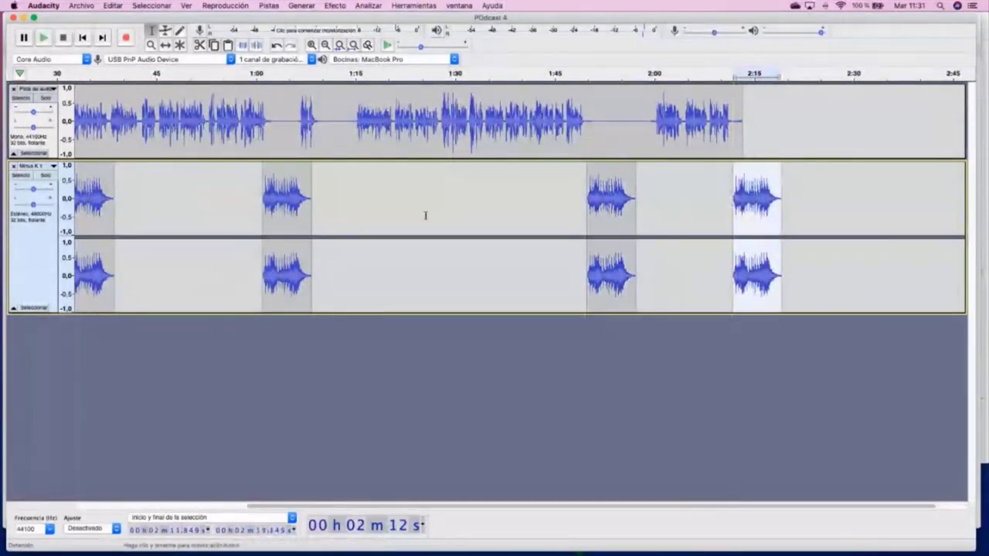
scroll(425, 214, left, 5)
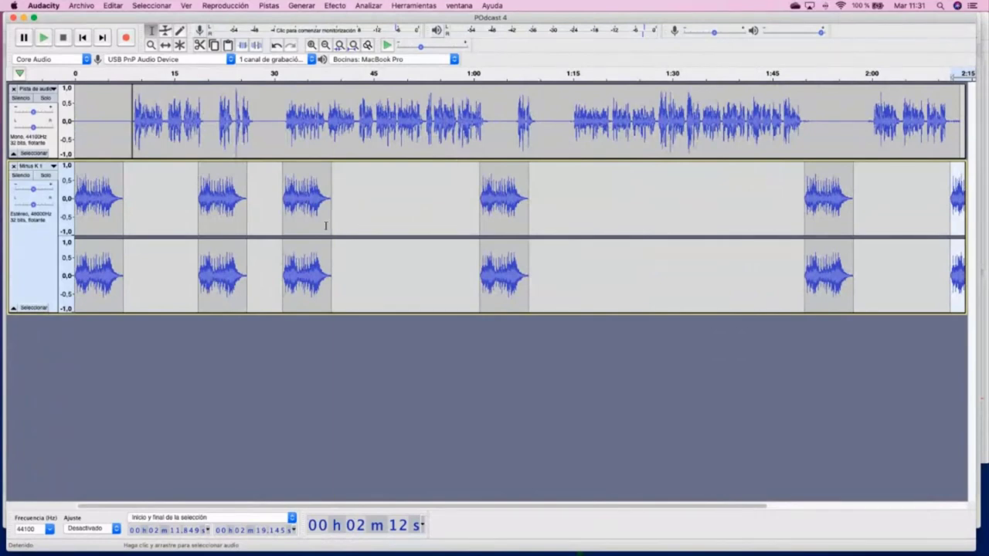
- Play the project from about 17 s to hear the second intro clip against the narration
click(187, 198)
key(space)
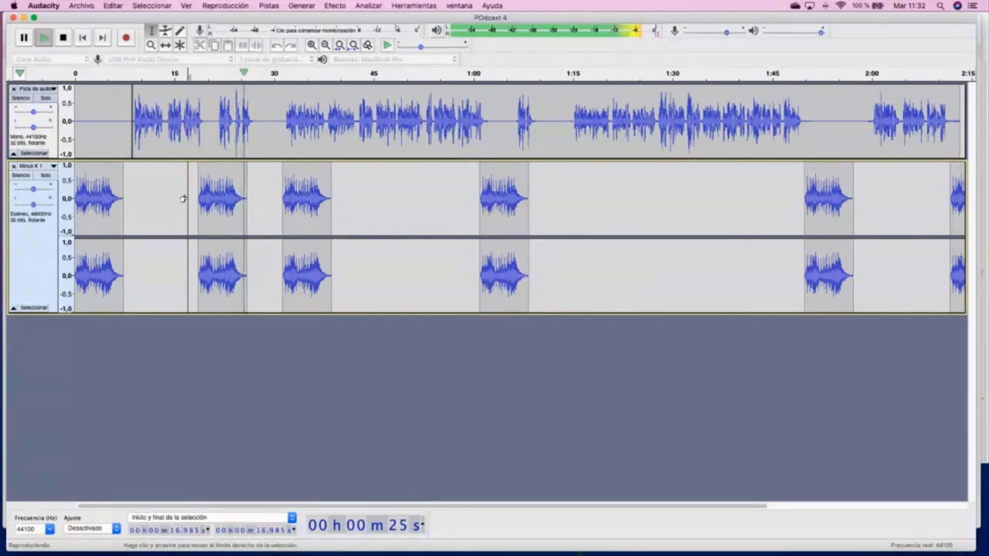
key(space)
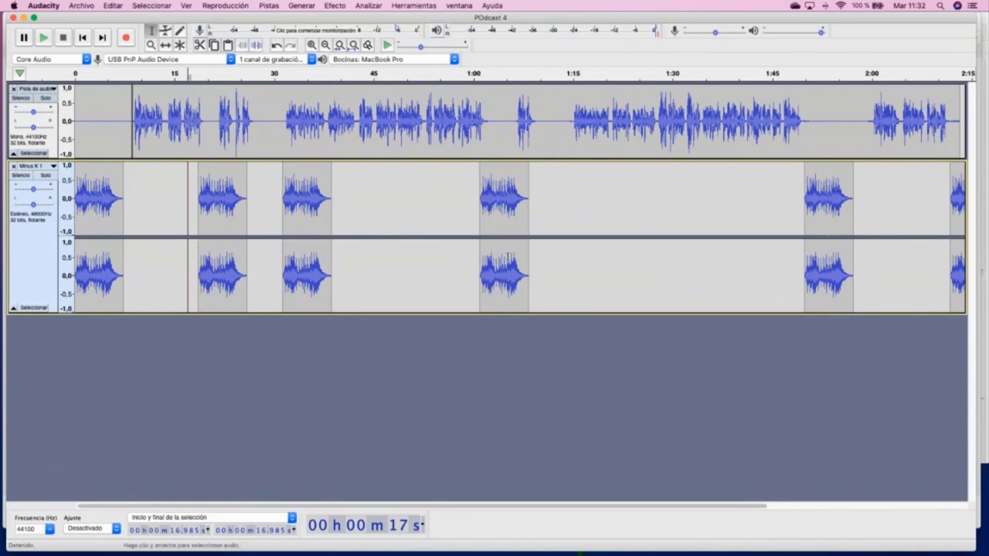
scroll(212, 232, right, 5)
scroll(213, 231, left, 5)
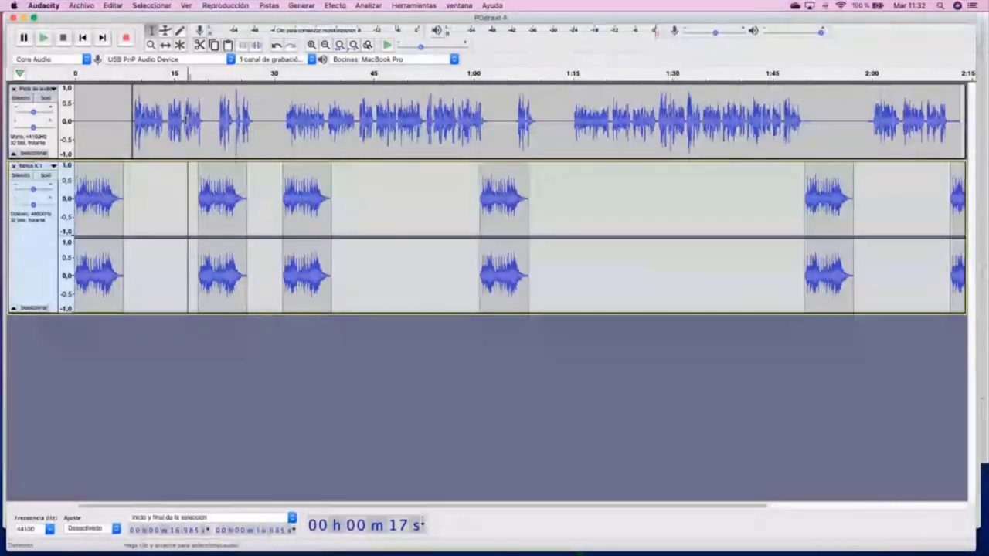
- Cut the narration from the pause at about 21 s through to the end of the track
drag(187, 121, 183, 121)
click(182, 121)
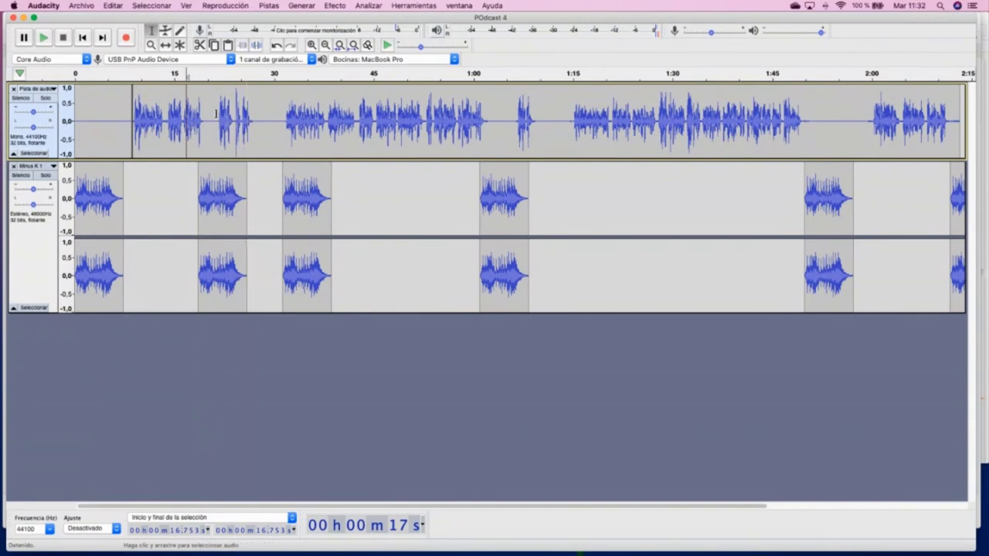
drag(214, 119, 274, 120)
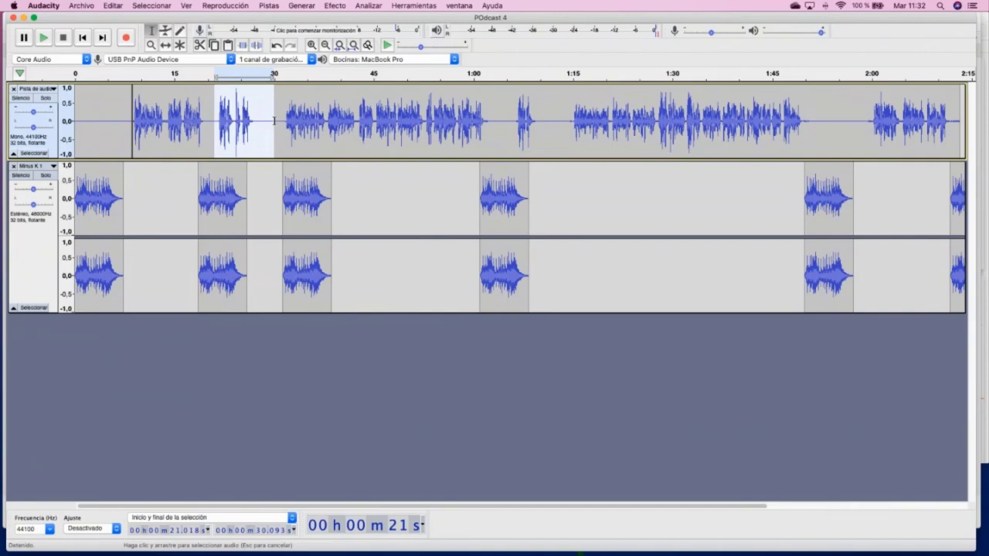
drag(274, 120, 806, 123)
scroll(806, 123, left, 5)
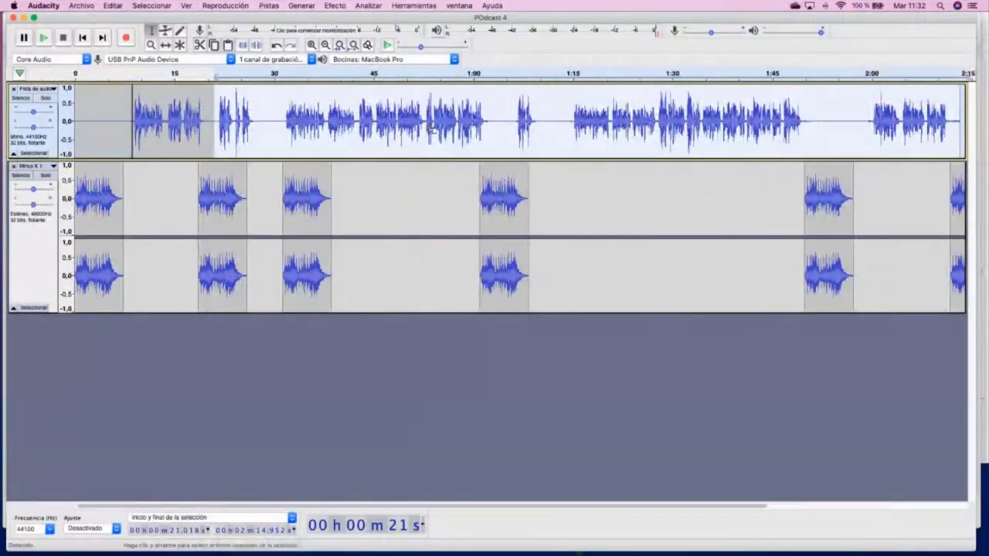
key(Delete)
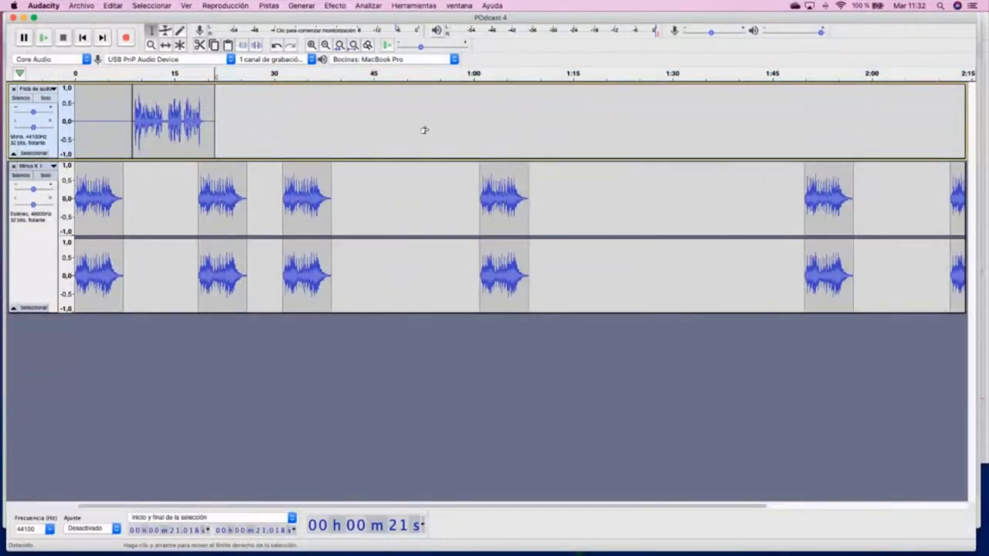
- Paste the cut narration back in its track at about 25.9 s, where the second intro clip ends
click(258, 126)
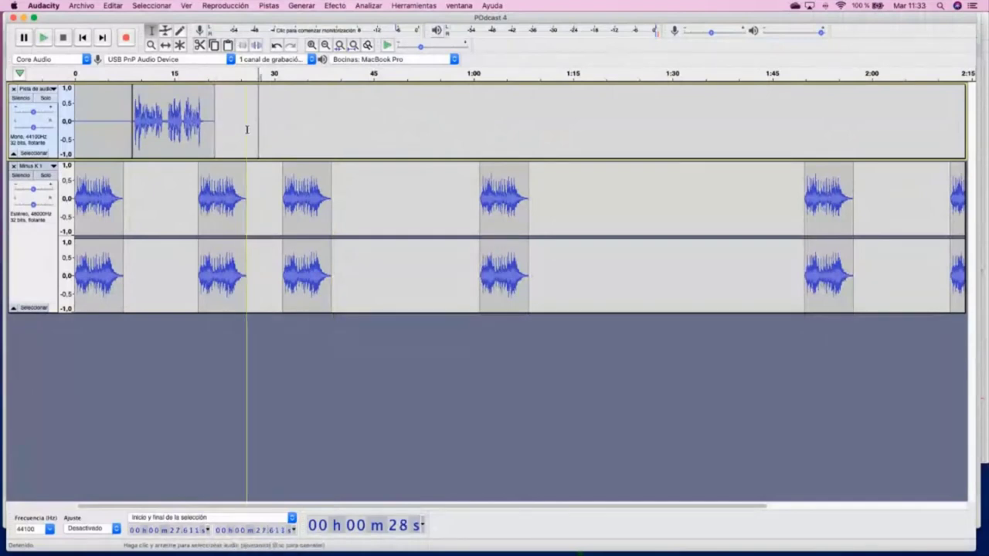
click(248, 129)
key(ctrl+v)
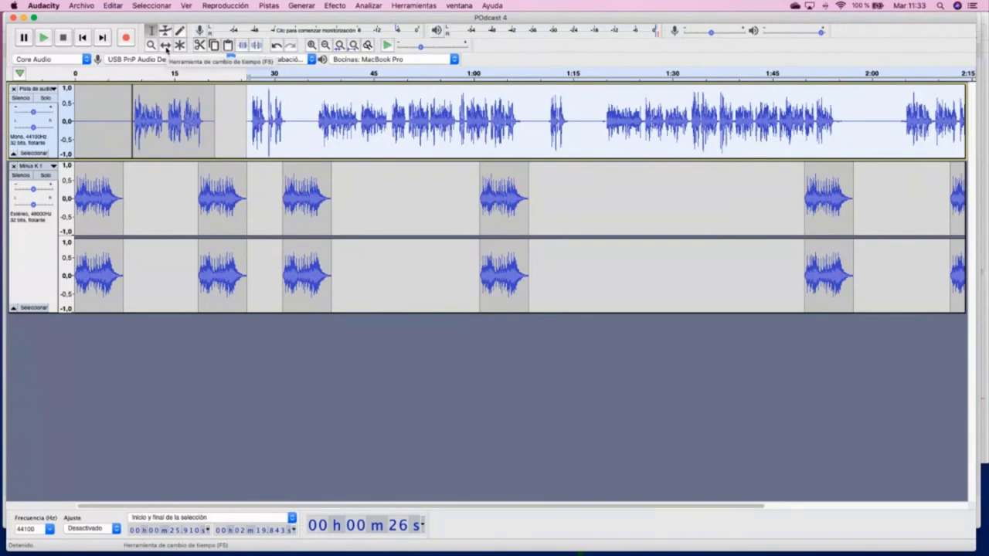
- Shift the pasted narration section in time to start at about 46.7 s, and return to the Selection tool
click(165, 45)
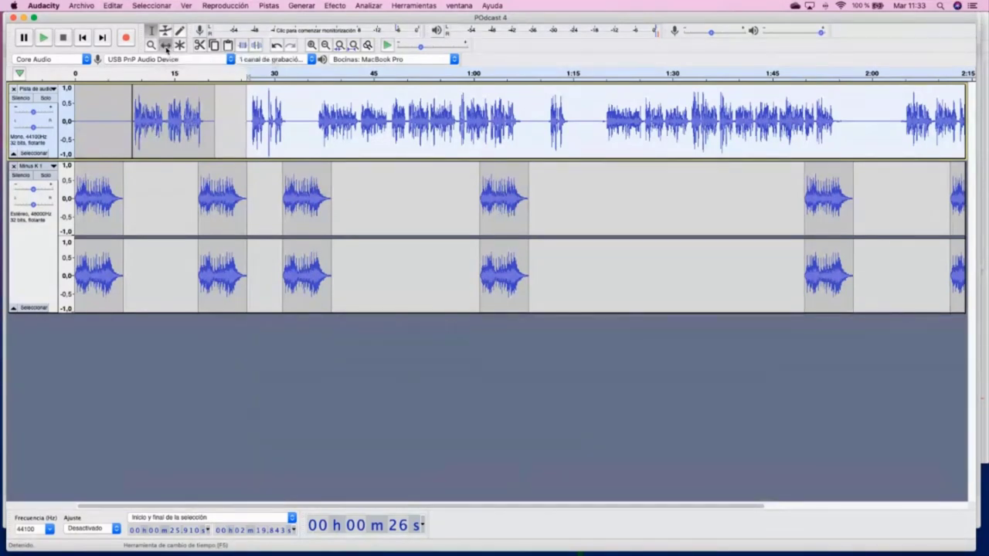
drag(353, 117, 492, 118)
mouse_move(174, 122)
mouse_down()
mouse_move(269, 122)
mouse_move(173, 123)
mouse_up()
drag(171, 125, 171, 125)
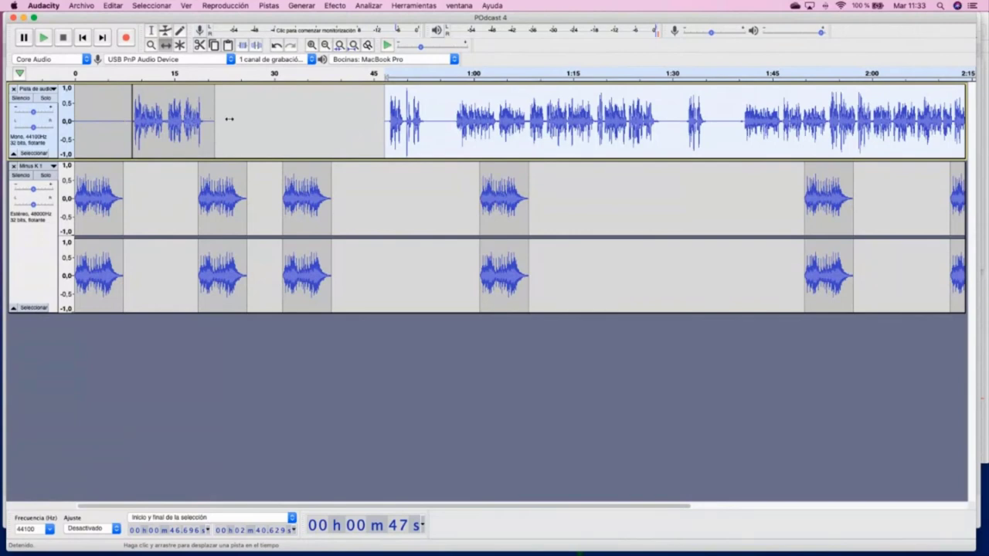
key(F1)
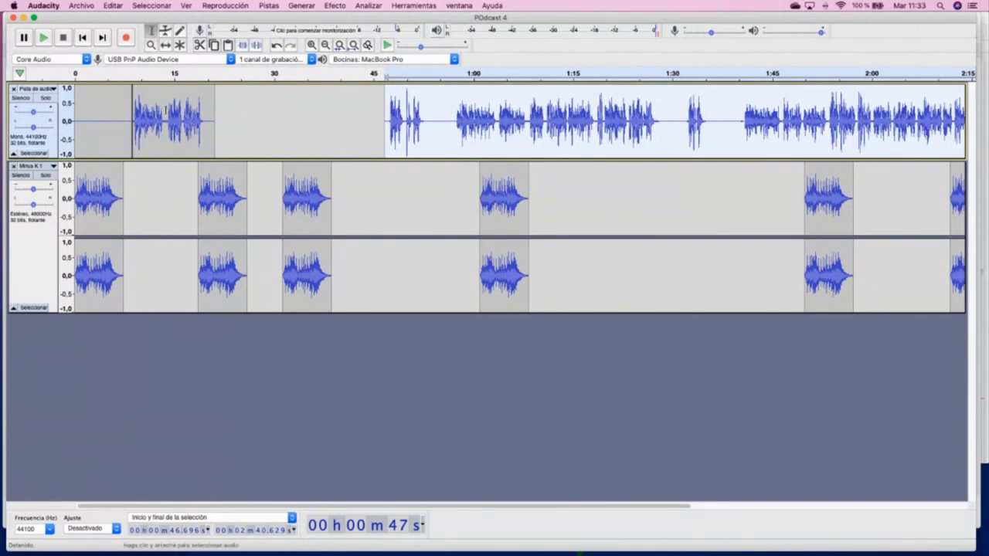
- Delete about 7 s of silence from the start of the narration track
drag(121, 120, 77, 121)
key(Delete)
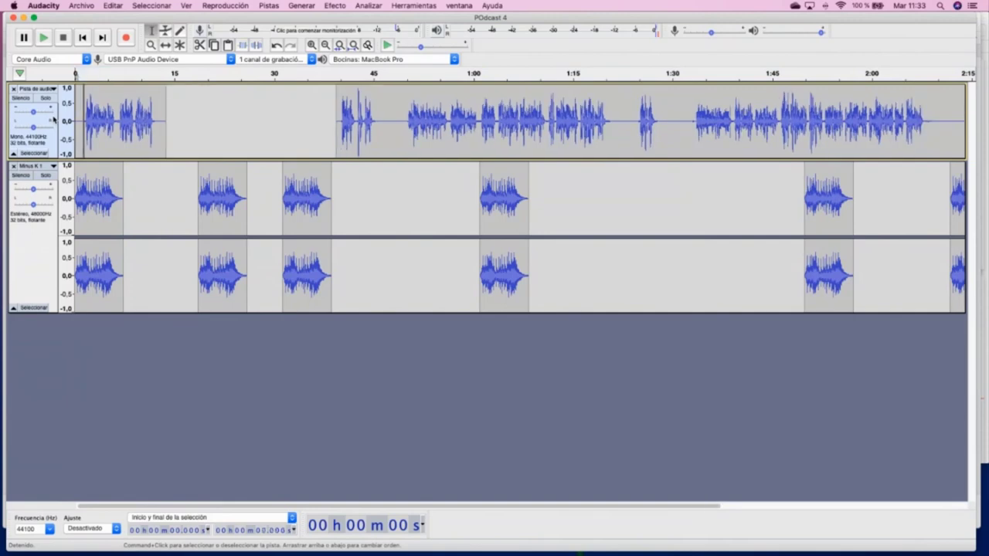
- Shift the first spoken narration section to start at about 5.5 s and the second intro clip to start at about 16 s
click(165, 45)
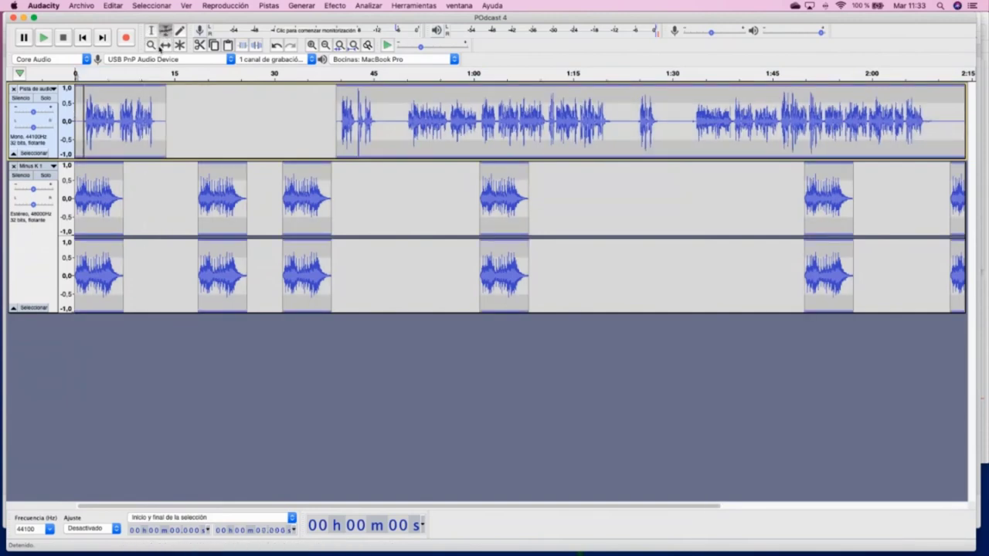
drag(101, 126, 127, 124)
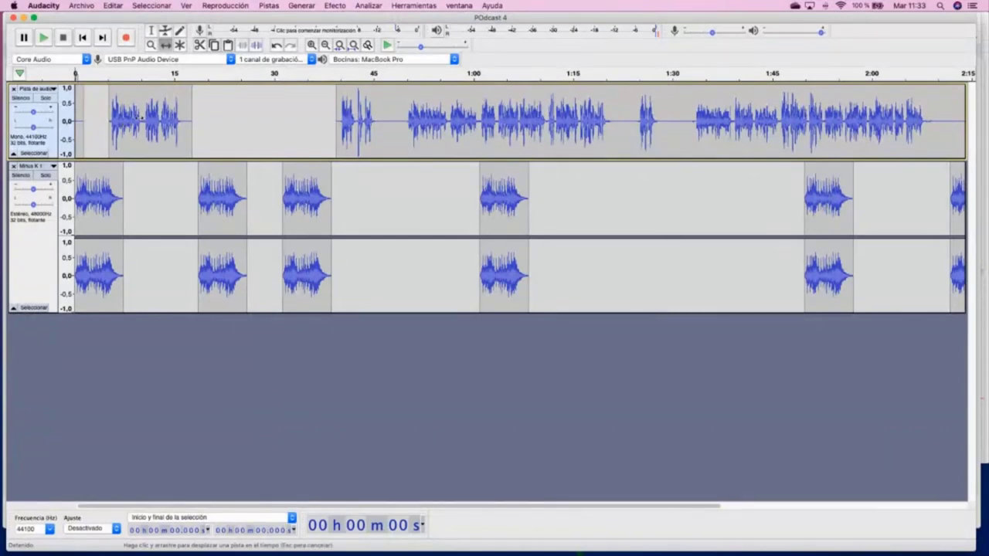
drag(140, 116, 141, 116)
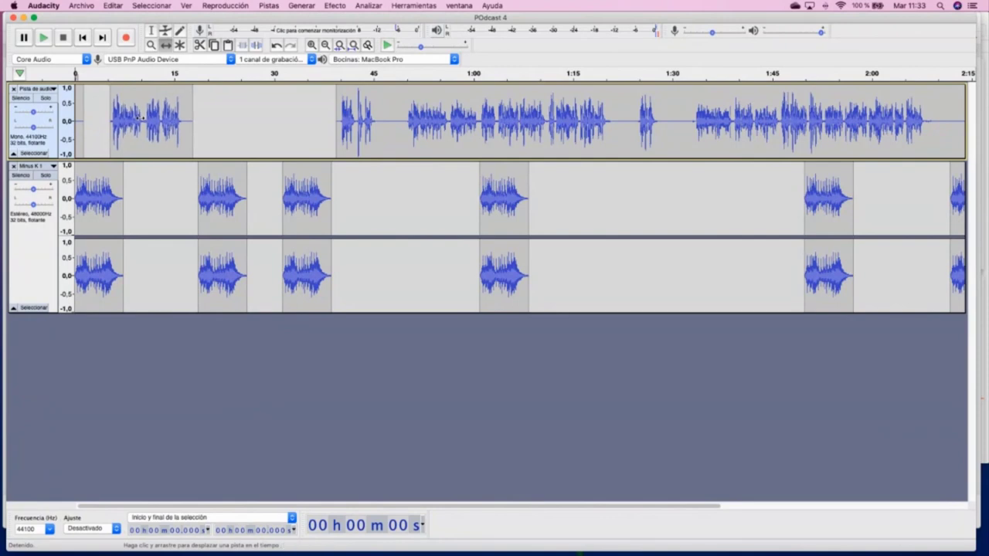
drag(139, 116, 143, 115)
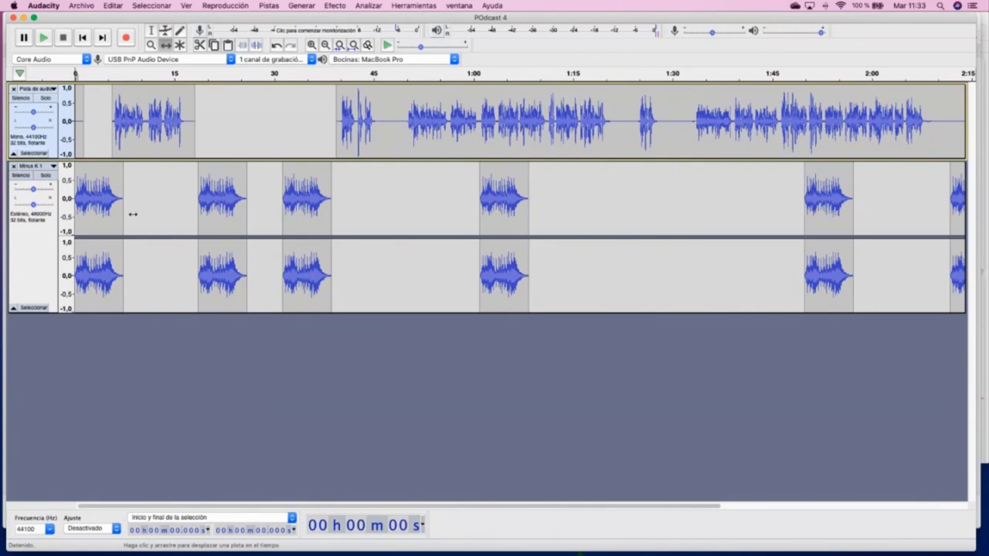
drag(224, 203, 207, 204)
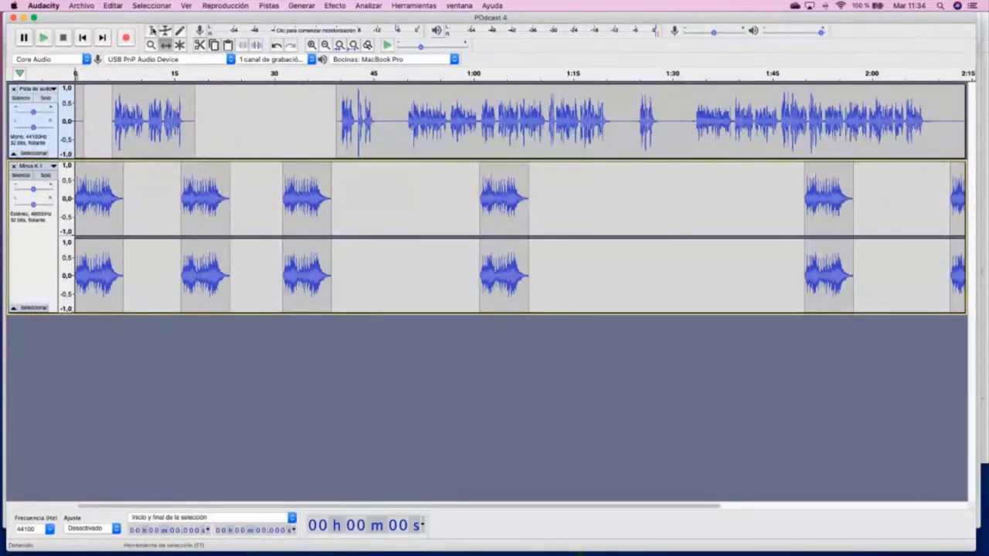
- Cut the narration from the pause at about 48.9 s to the end and paste it back at about 55.6 s
click(151, 31)
drag(400, 118, 858, 137)
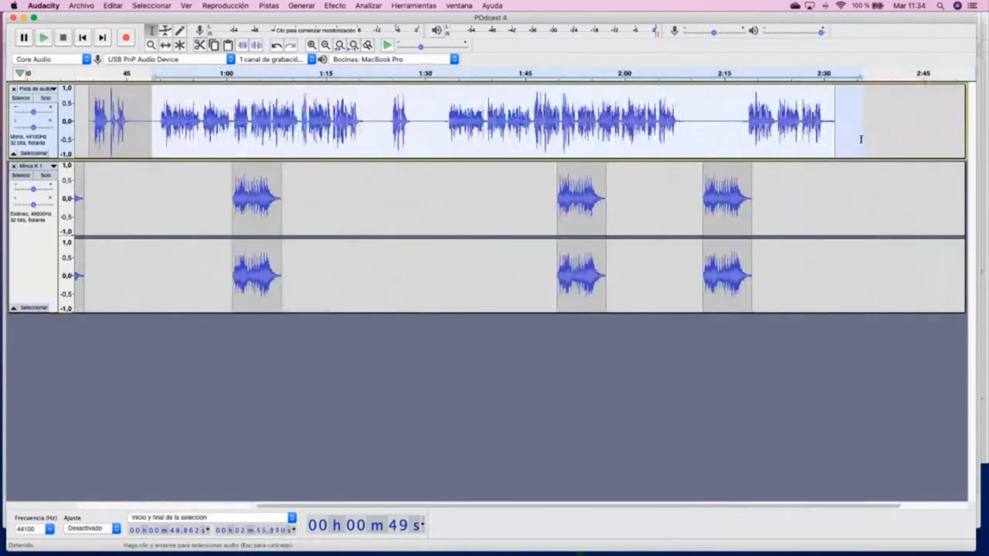
key(Delete)
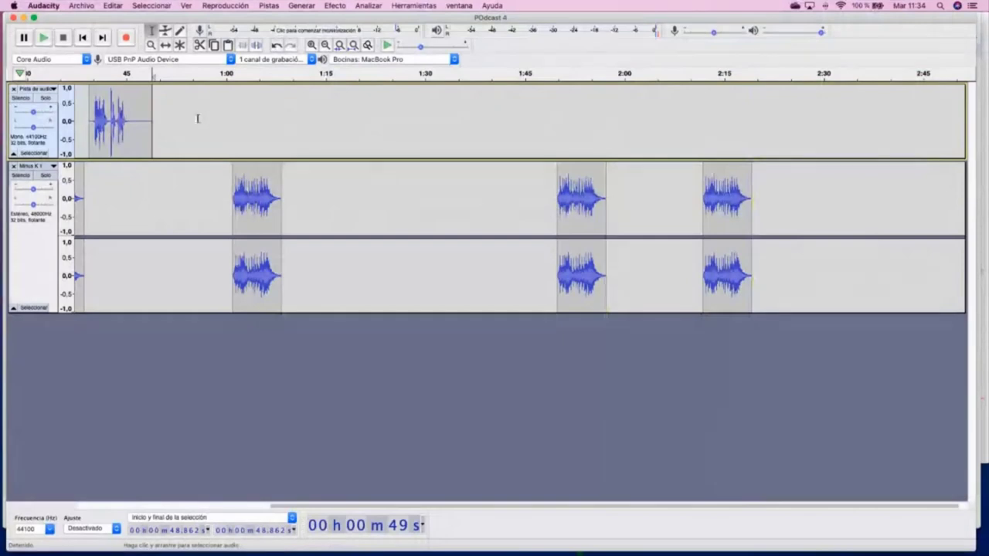
click(197, 118)
key(ctrl+v)
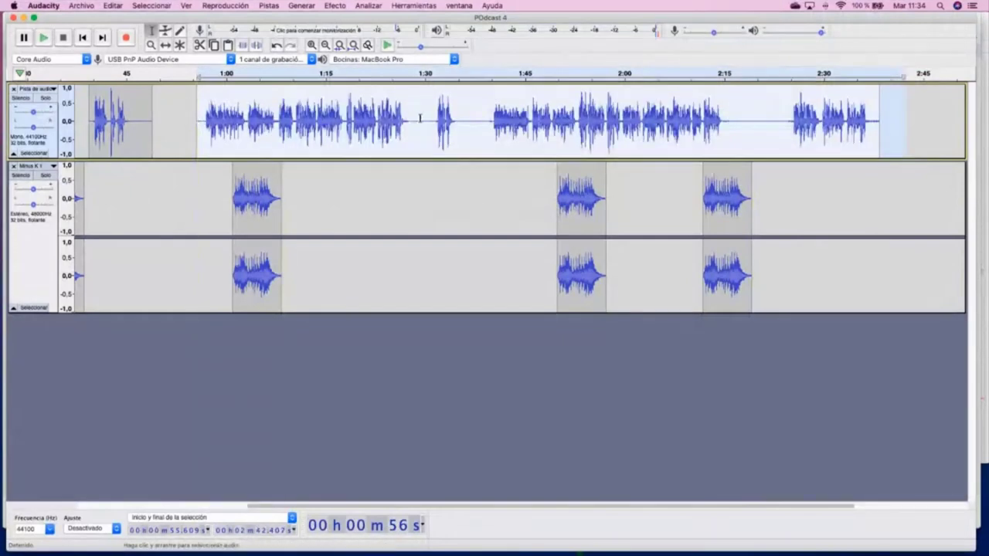
- Cut the narration from the pause at about 1:29.3 to the end and paste it back at about 1:35.7
drag(419, 117, 879, 122)
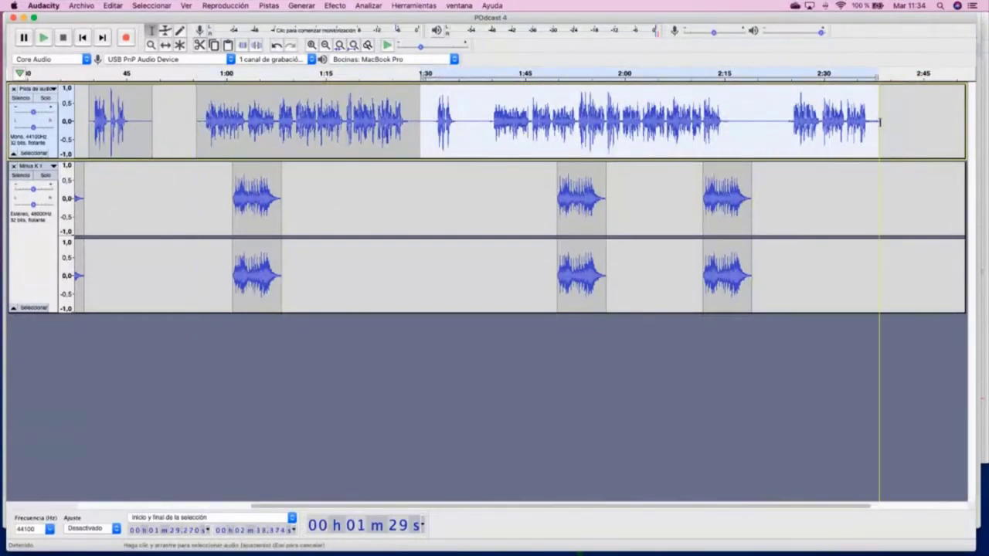
key(Delete)
click(464, 124)
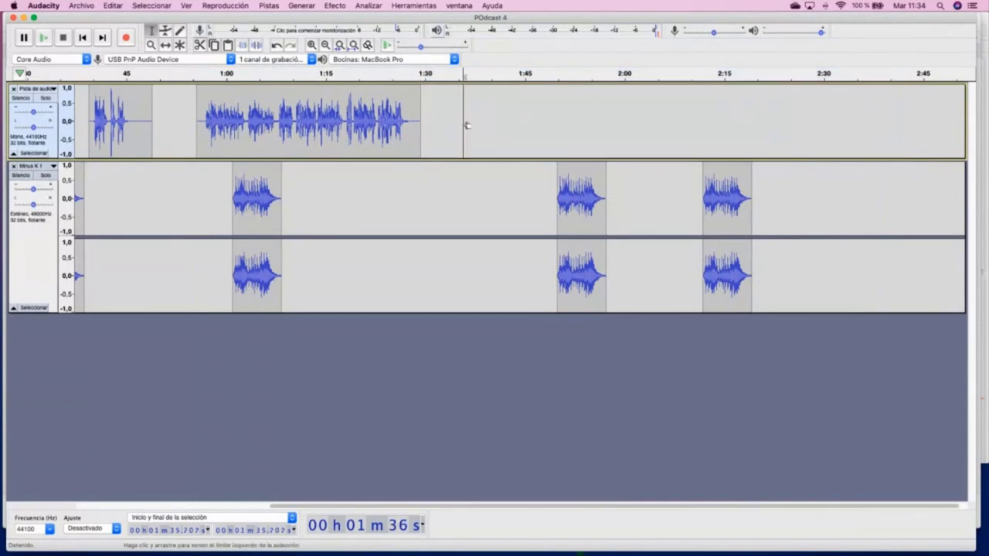
key(ctrl+v)
- Cut the narration from the pause at about 1:44.1 to the end and paste it back at about 1:51.5
drag(517, 121, 923, 116)
key(Delete)
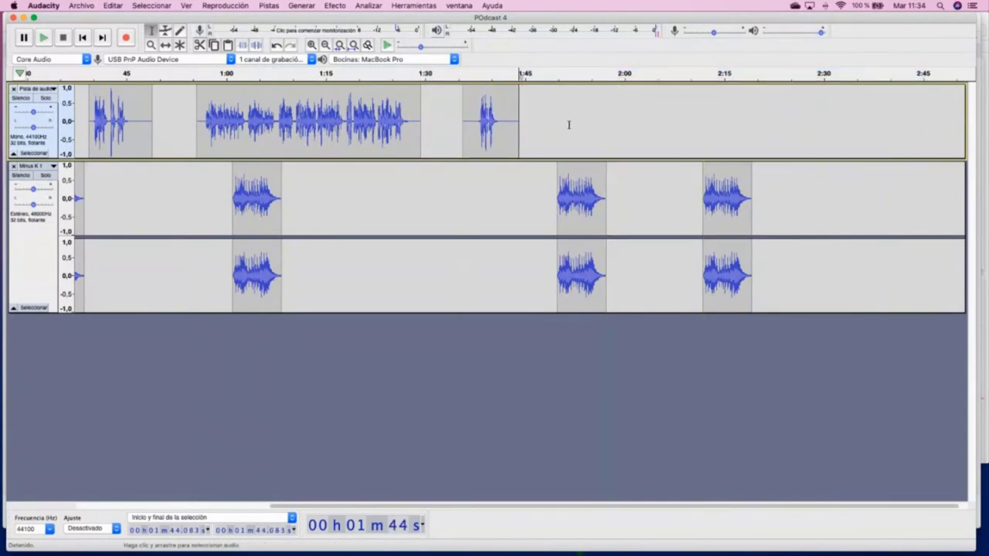
click(568, 124)
key(cmd+v)
- Cut the last narration passage from the pause at about 2:34.2 and paste it back at about 2:45
drag(852, 115, 905, 126)
key(Delete)
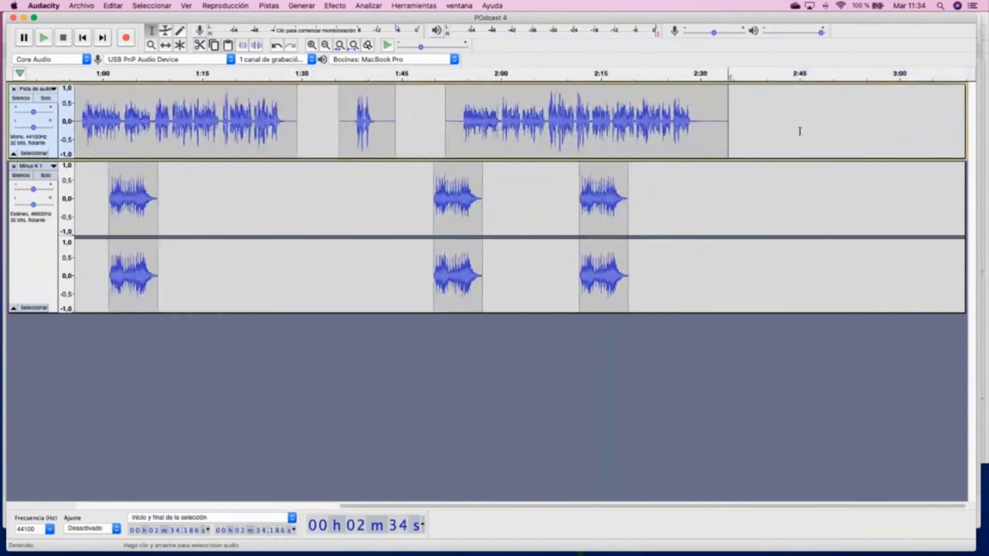
click(799, 128)
key(super+v)
- Shift the short second narration section earlier so it starts at about 22 s, near the end of the second intro clip
scroll(570, 154, left, 10)
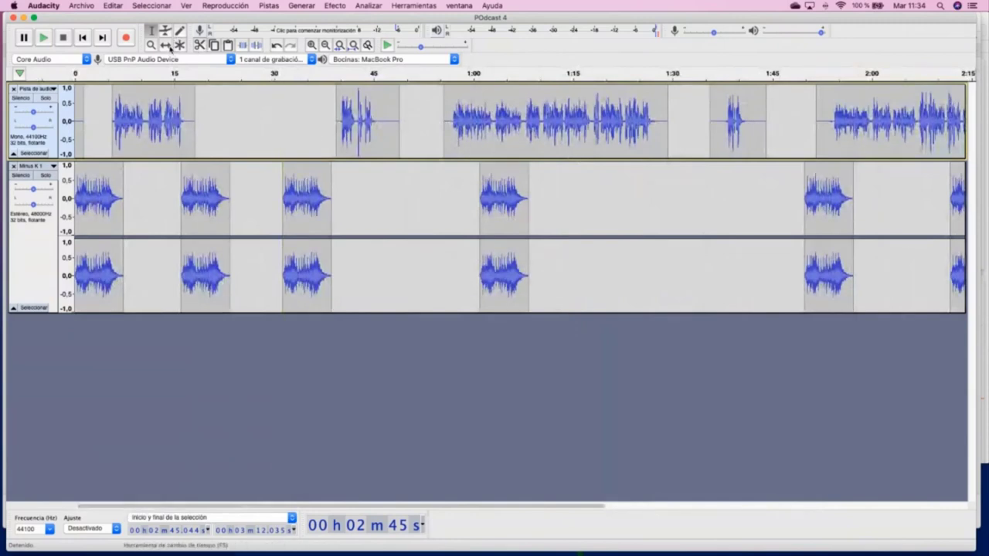
click(170, 47)
drag(357, 117, 248, 117)
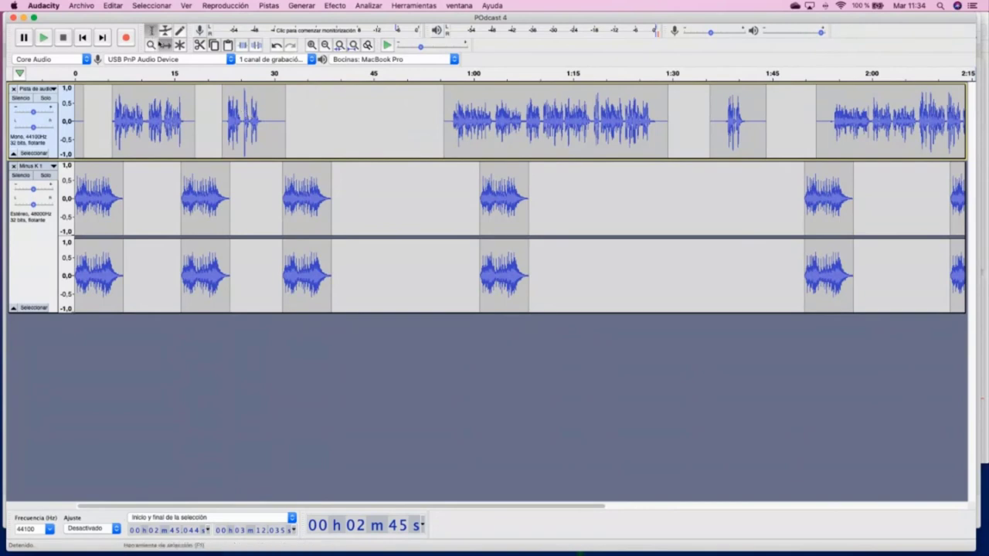
- Play the project from about 19.5 s to hear the second intro clip lead into the short narration section
key(F1)
click(205, 109)
key(space)
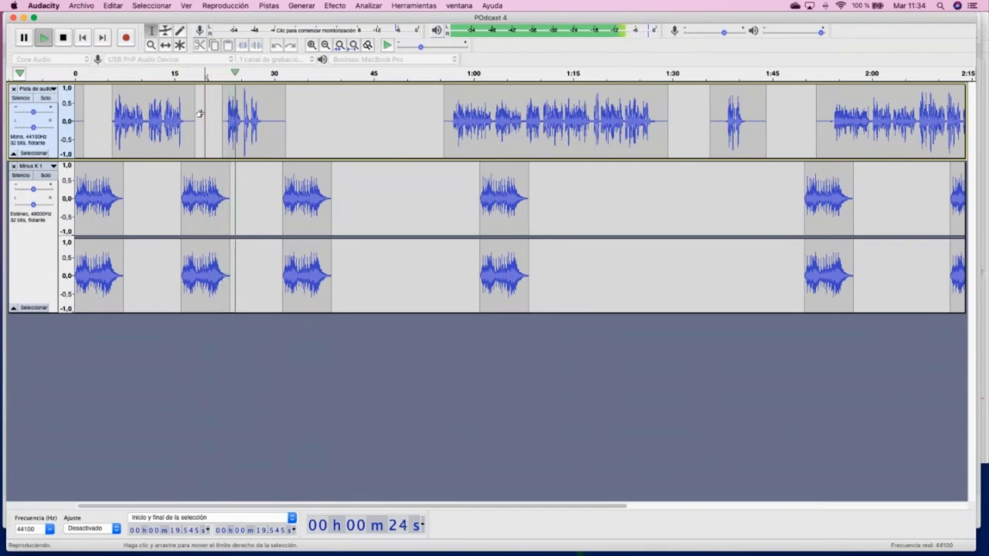
click(165, 45)
key(space)
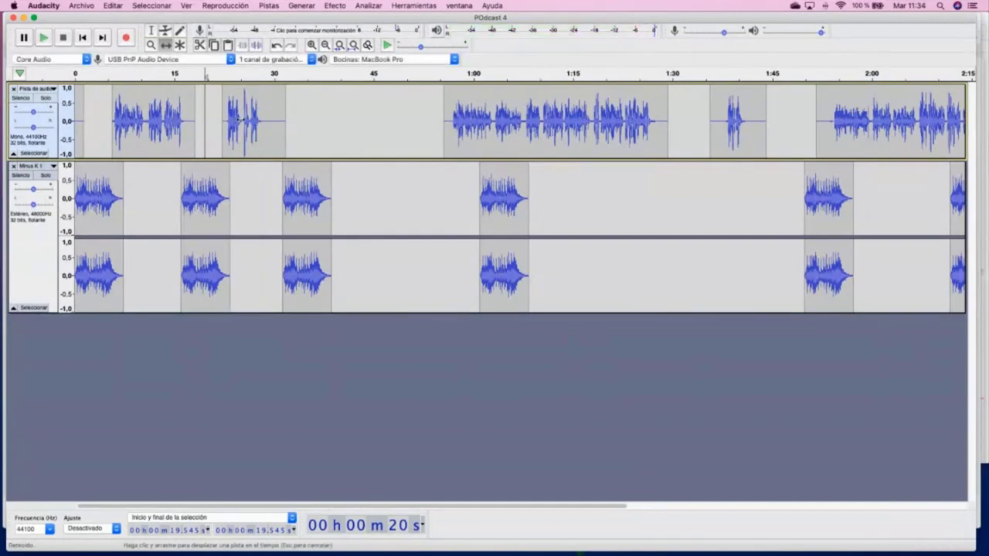
- Nudge the short second narration section slightly earlier and shift the third intro clip to start at about 27.5 s
drag(239, 119, 238, 121)
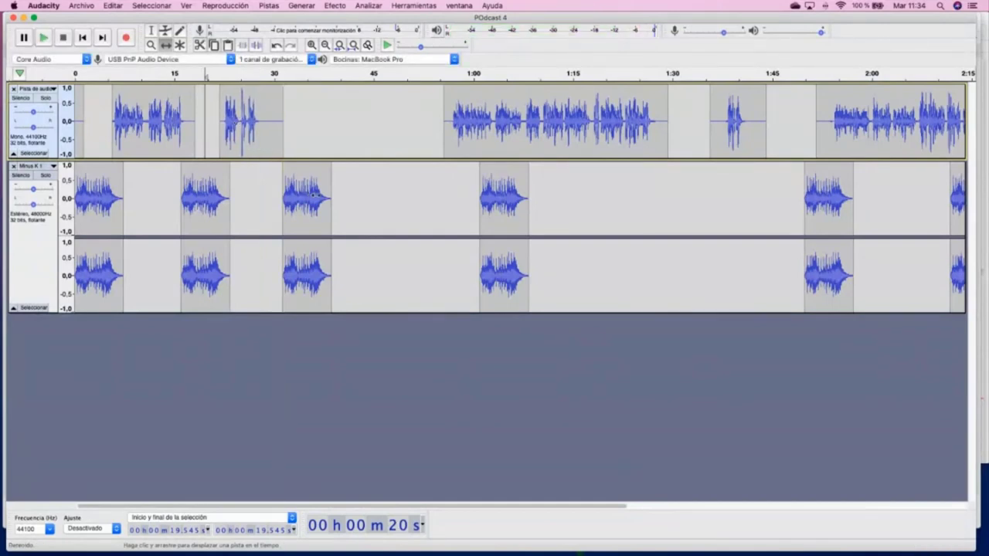
drag(313, 195, 292, 195)
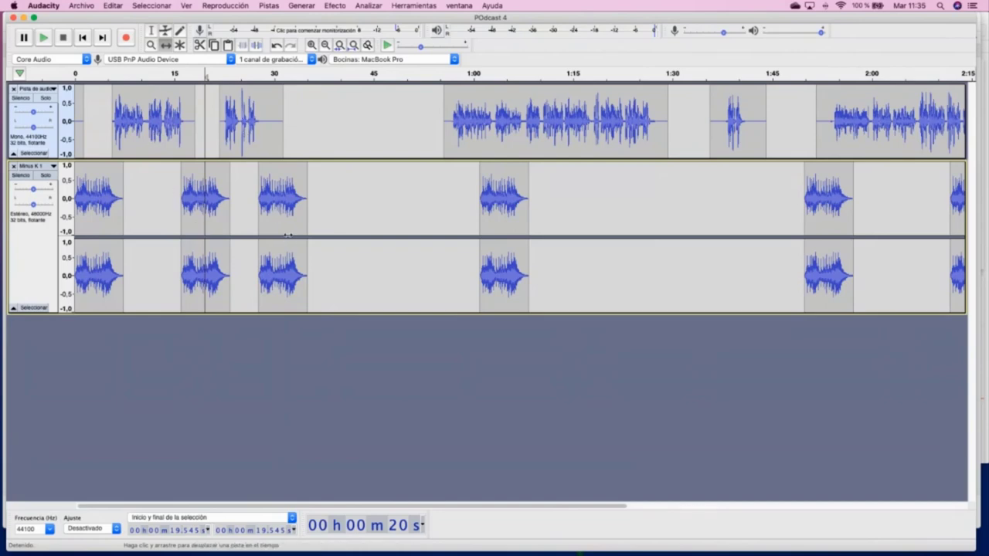
- Shift the long third narration section to start at about 32.5 s and the fourth intro clip to start at about 1:04
drag(602, 120, 451, 121)
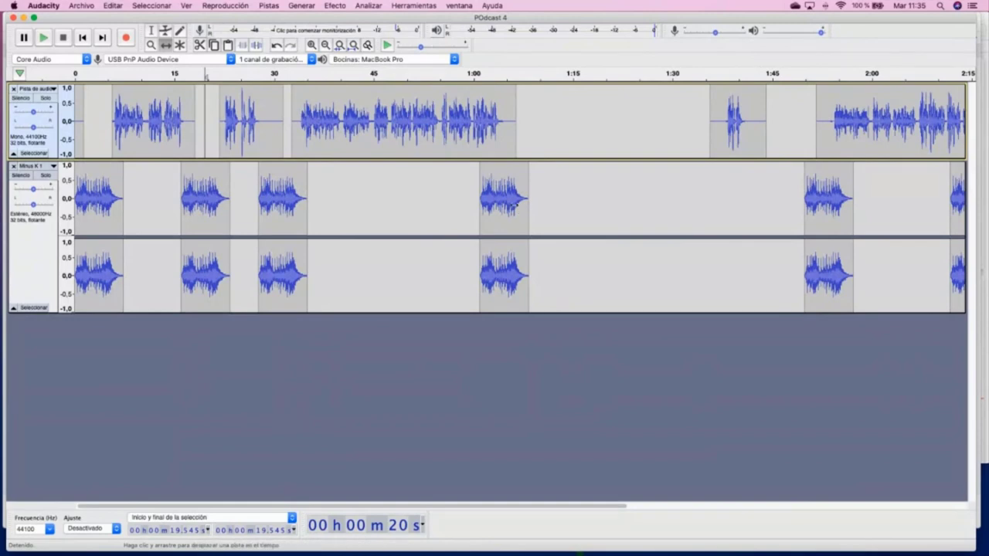
drag(508, 202, 529, 202)
- Shift the fourth and fifth narration sections to start at about 1:08 and 1:17, with the fifth intro clip at about 1:13.5
drag(733, 132, 555, 141)
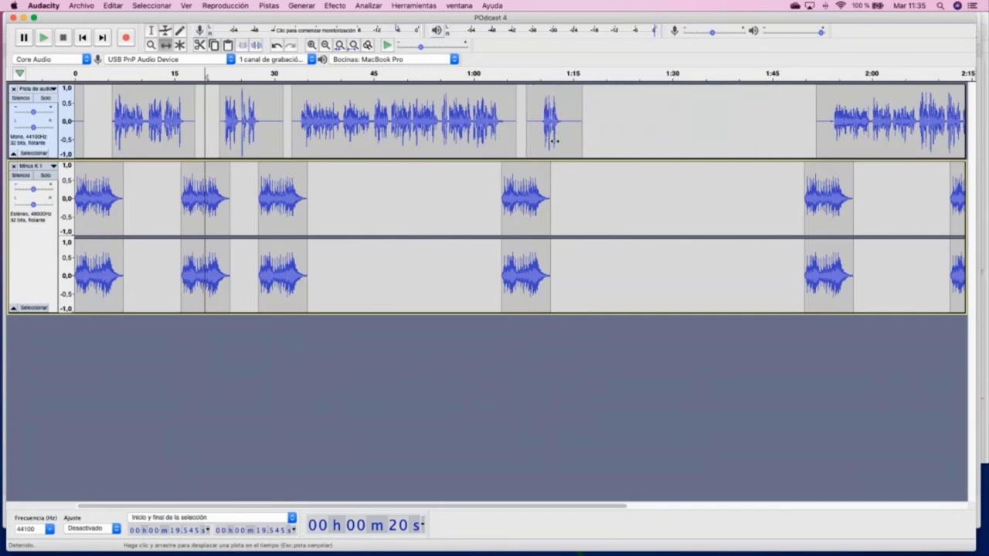
drag(828, 198, 592, 200)
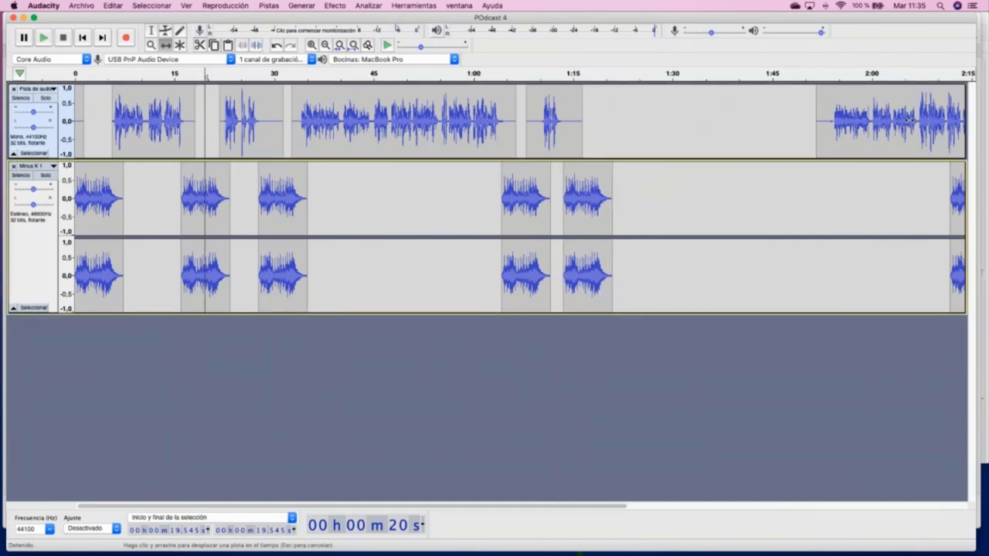
drag(902, 120, 680, 126)
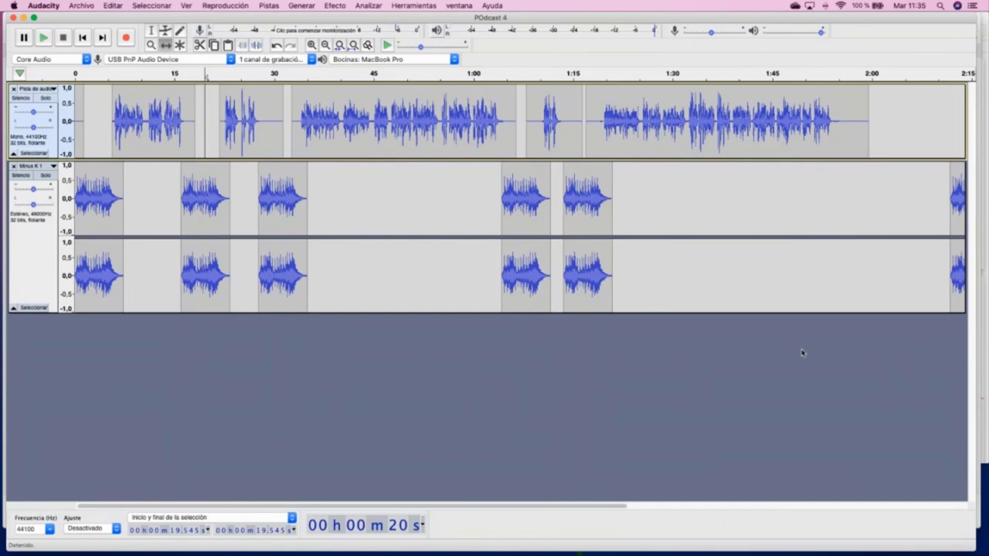
- Move the last music clip earlier to start at about 1:54, and bring the final voice clip up against the preceding voice clip
scroll(803, 353, right, 5)
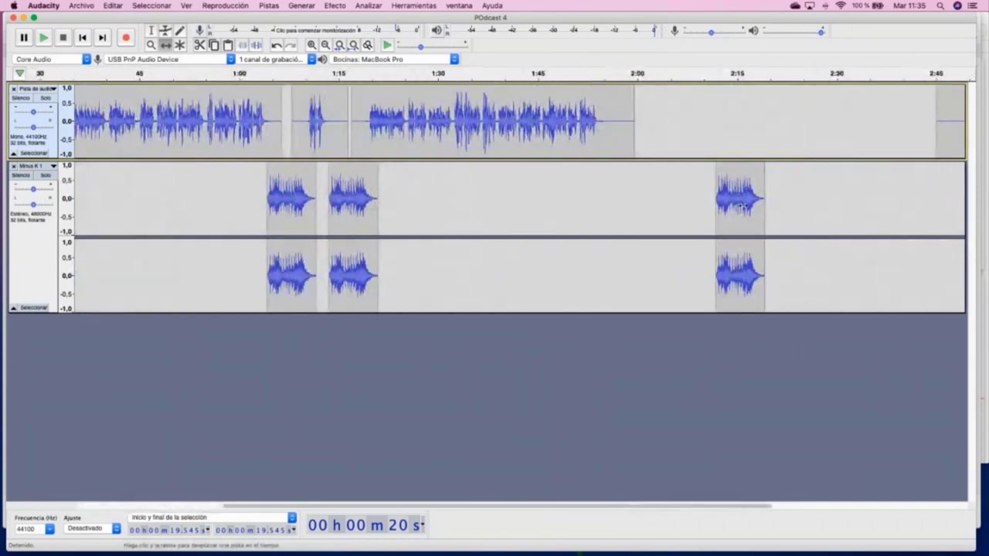
drag(740, 205, 628, 209)
scroll(773, 230, right, 5)
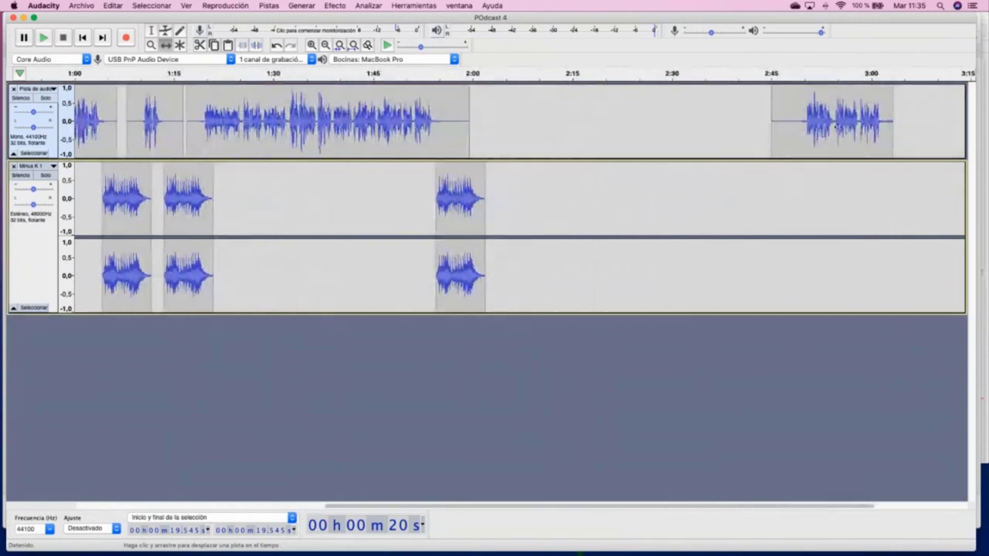
drag(838, 123, 453, 123)
- Delete the silence where the last two voice clips meet and shift the final voice clip slightly, starting it at about 1:59
click(151, 30)
key(Delete)
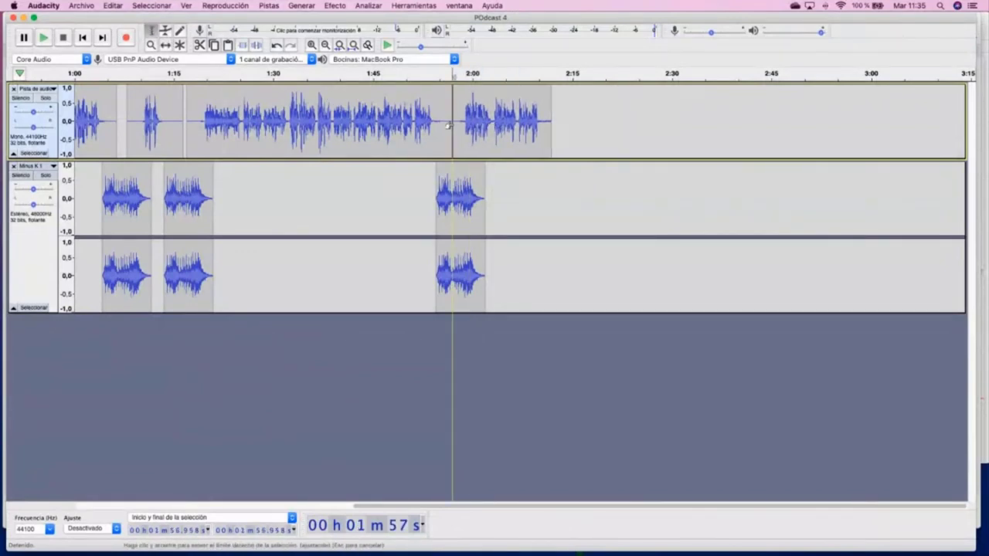
click(165, 45)
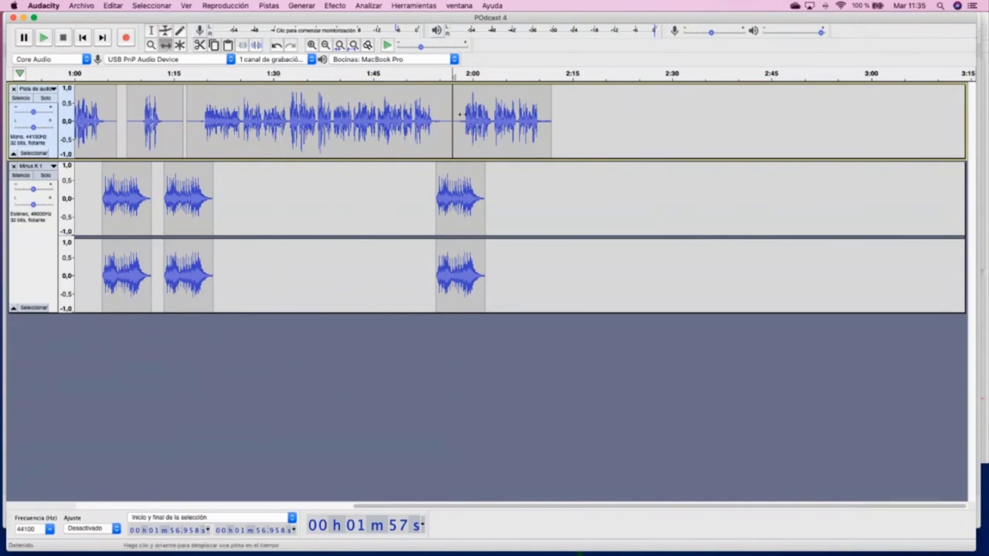
mouse_move(480, 116)
mouse_down()
mouse_move(495, 116)
mouse_move(488, 116)
mouse_up()
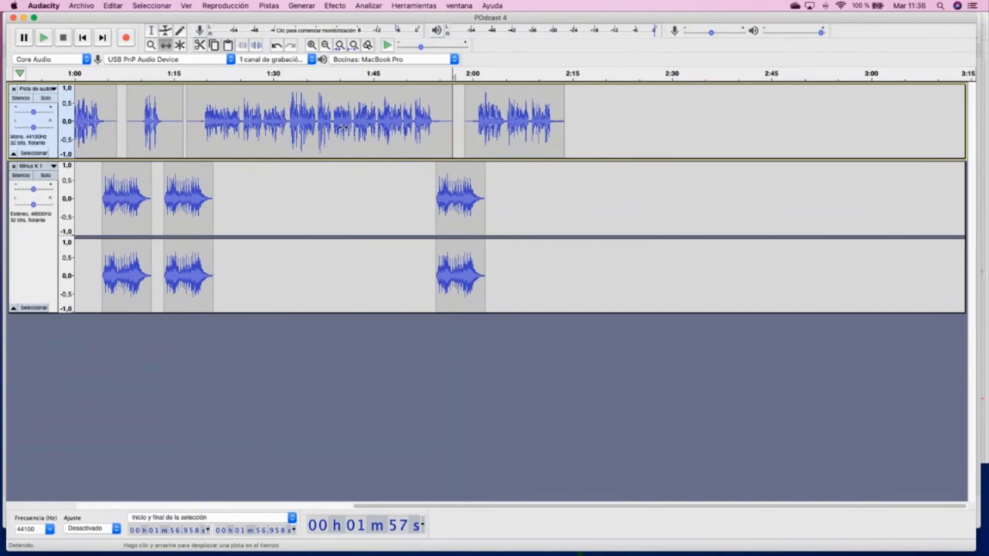
- Play the mix from the start and from about 0:15, 0:21 and 0:33 to check the first music and voice transitions
scroll(342, 127, left, 10)
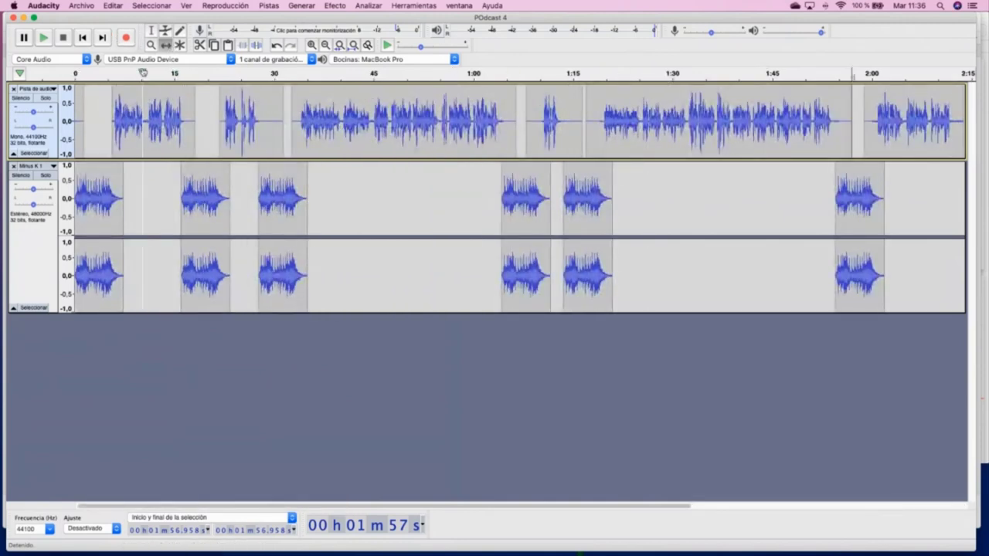
click(150, 33)
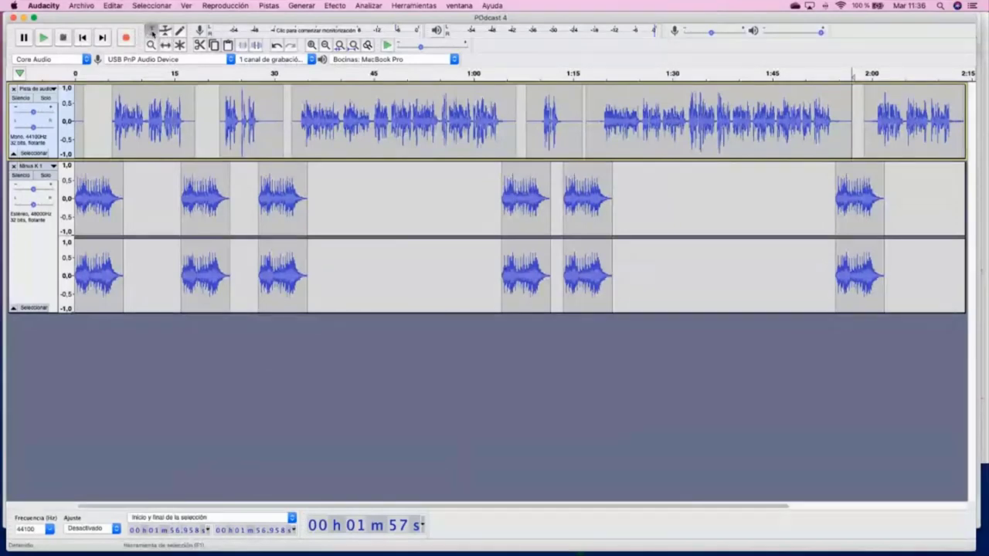
click(75, 166)
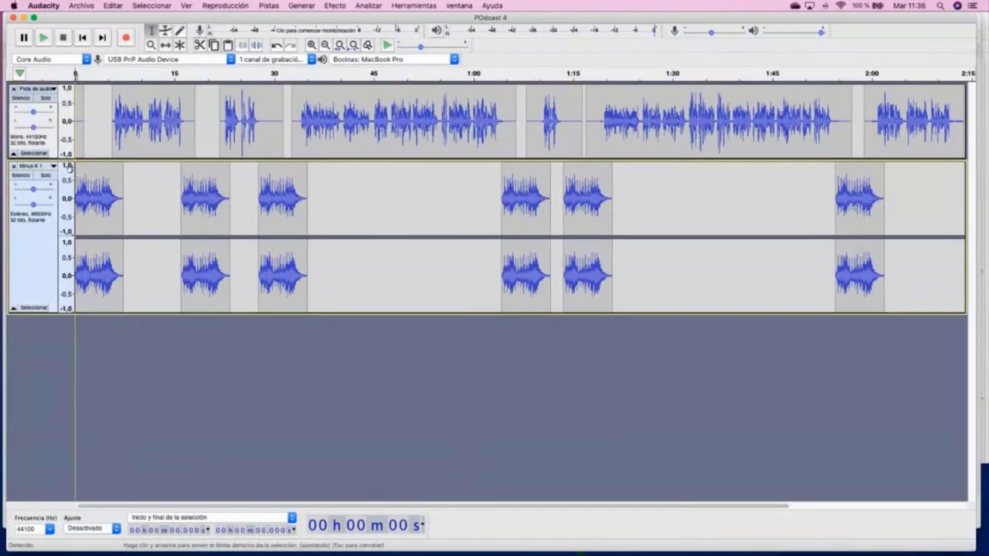
key(space)
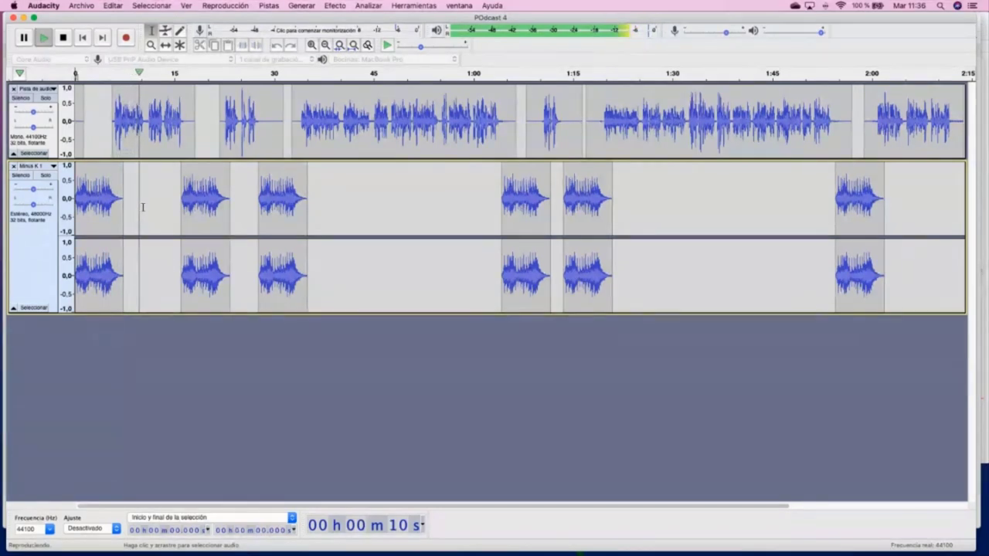
click(170, 193)
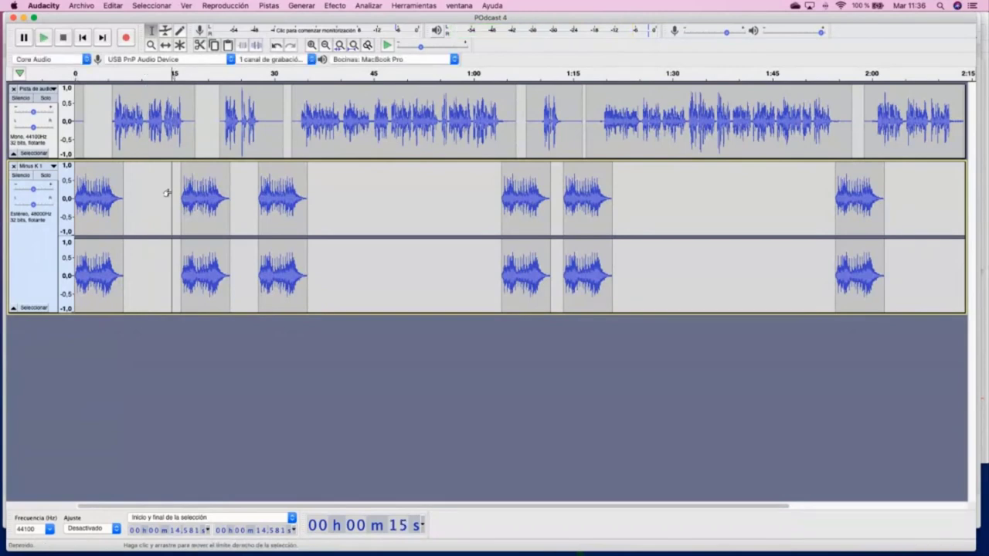
key(space)
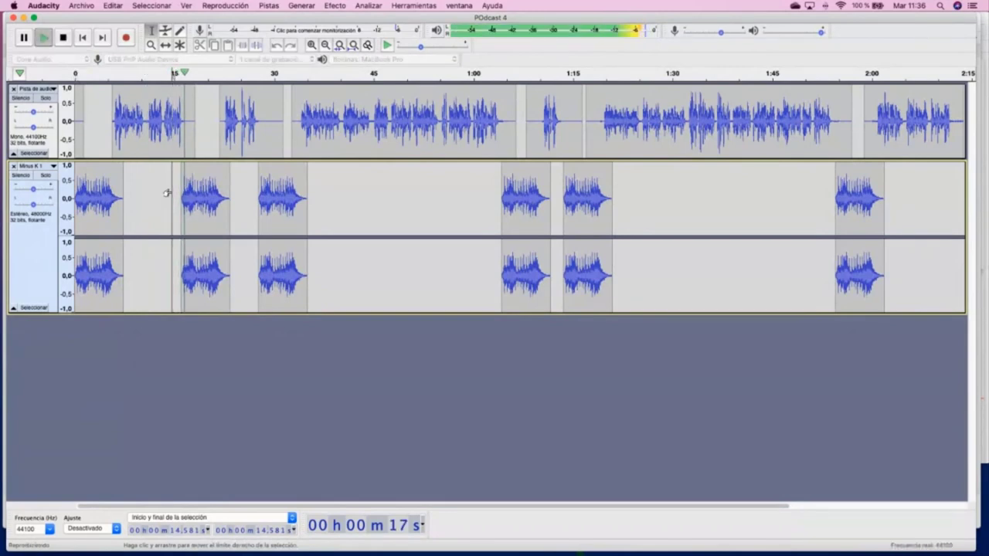
click(216, 193)
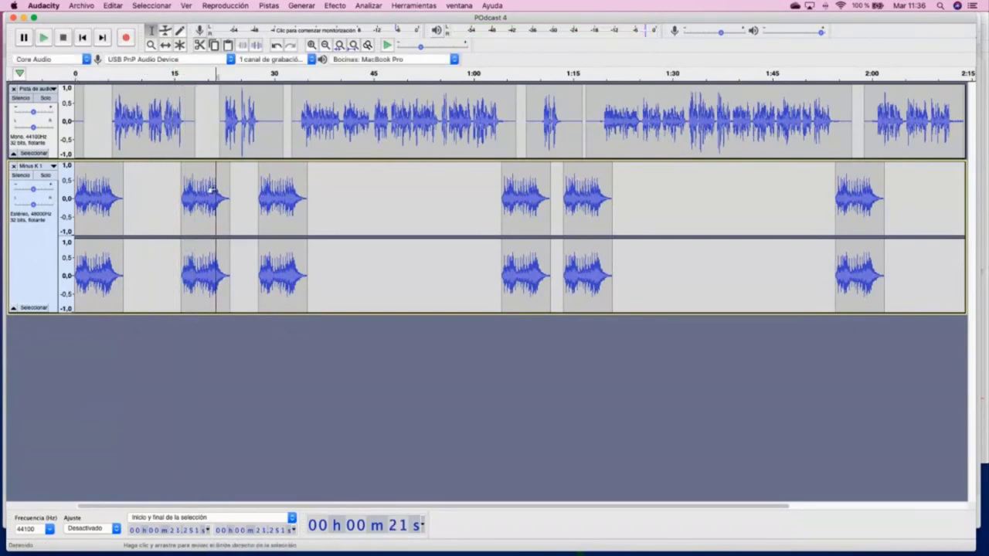
key(space)
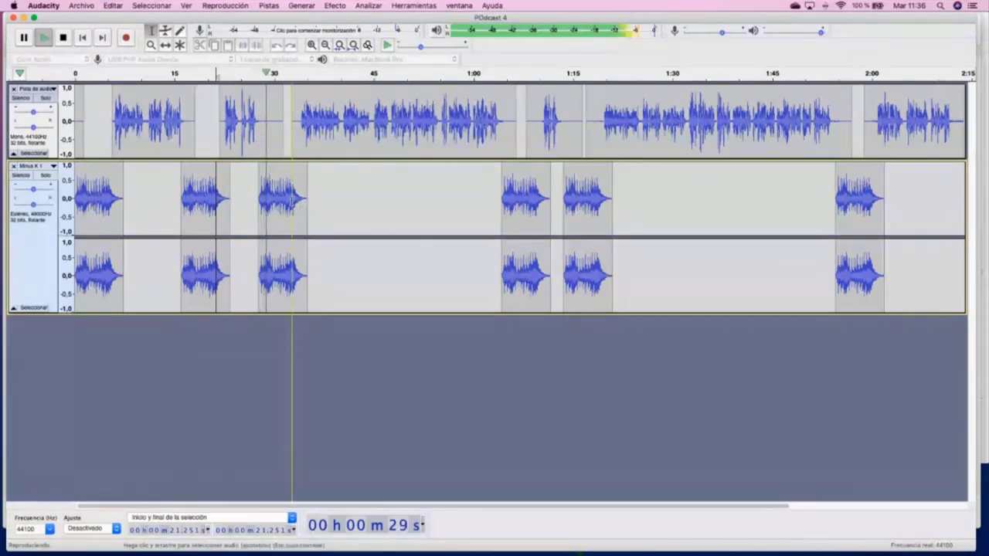
click(292, 199)
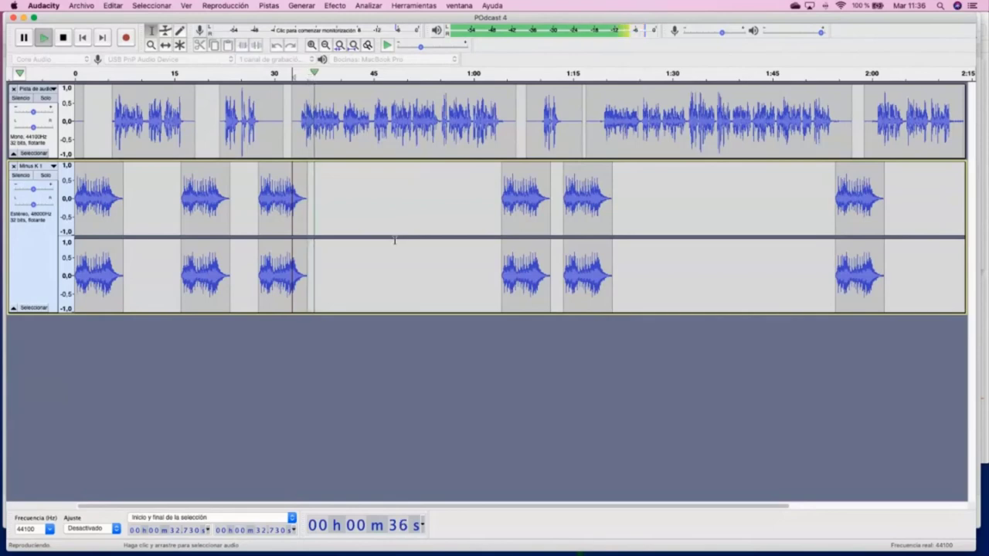
key(space)
- Play the mix from about 1:02 to check the fourth music clip against the short voice clip
click(485, 129)
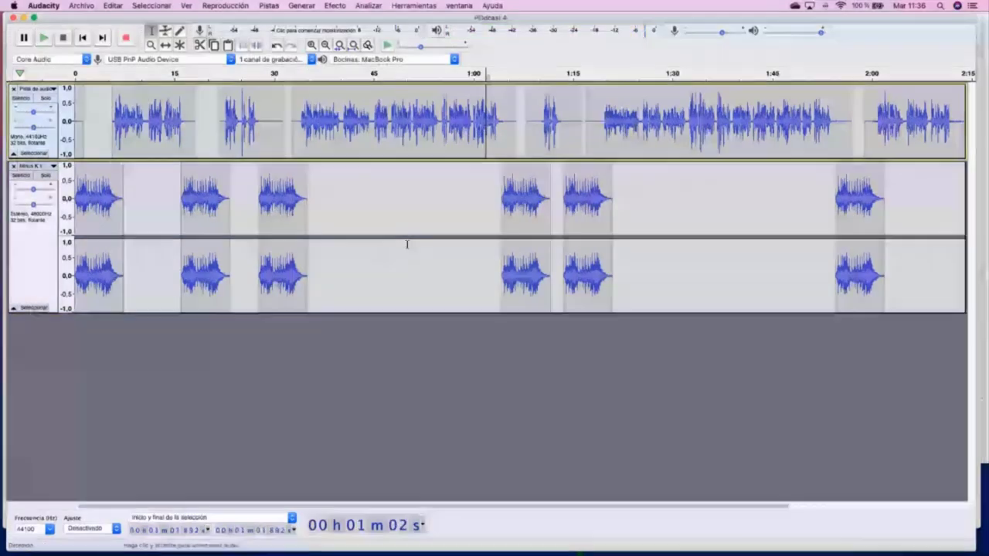
key(space)
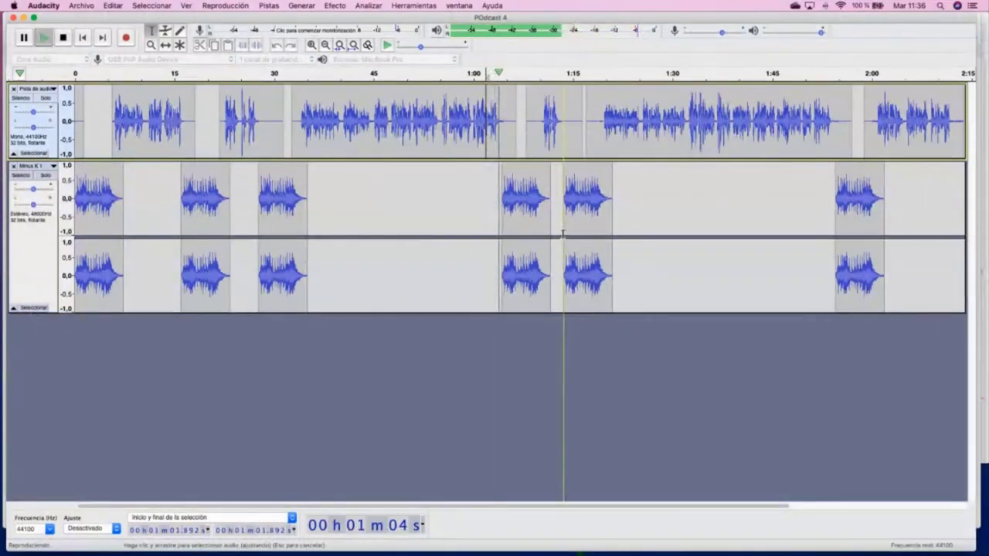
scroll(468, 221, right, 5)
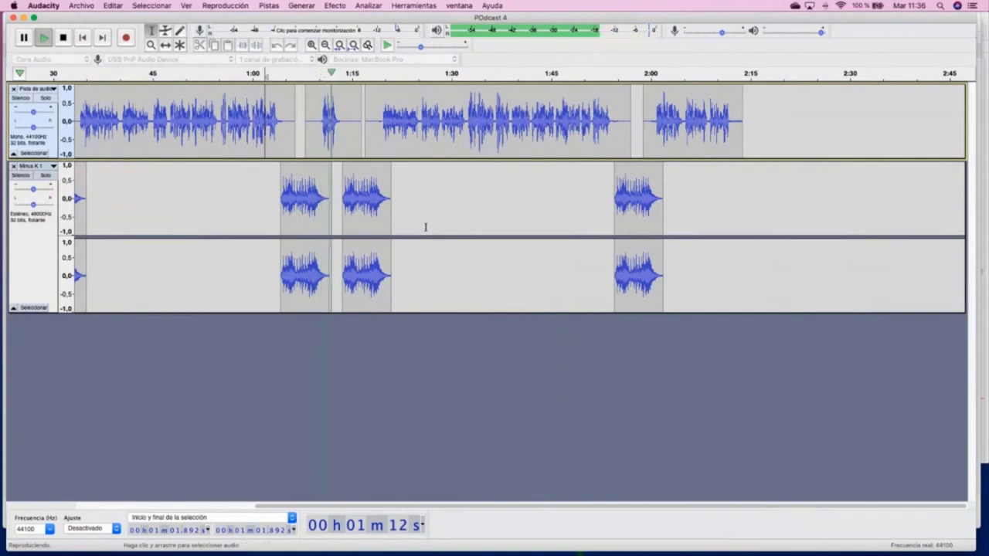
click(64, 37)
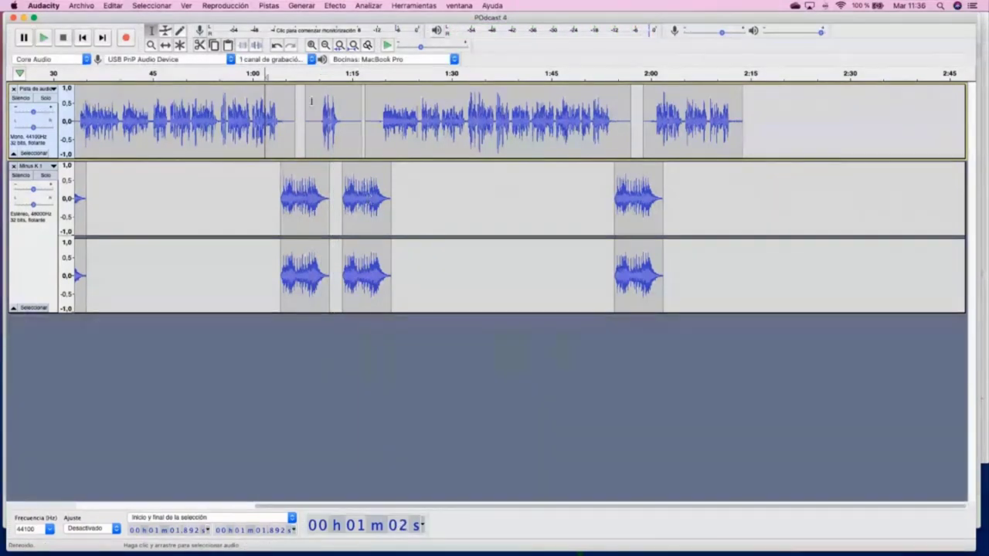
- Shift the fifth music clip slightly earlier to start at about 1:13, and play from about 1:11 to check it
click(165, 45)
drag(357, 199, 351, 199)
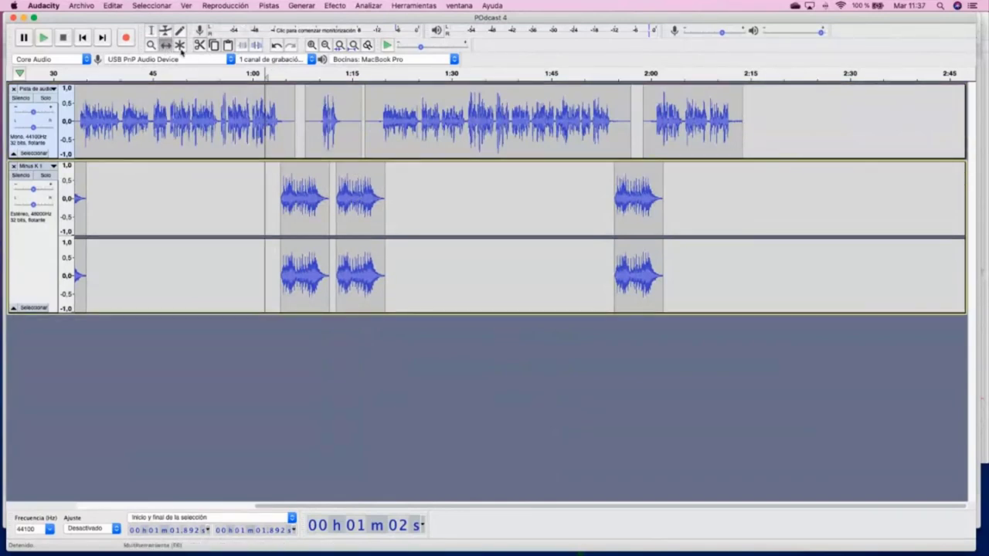
click(328, 122)
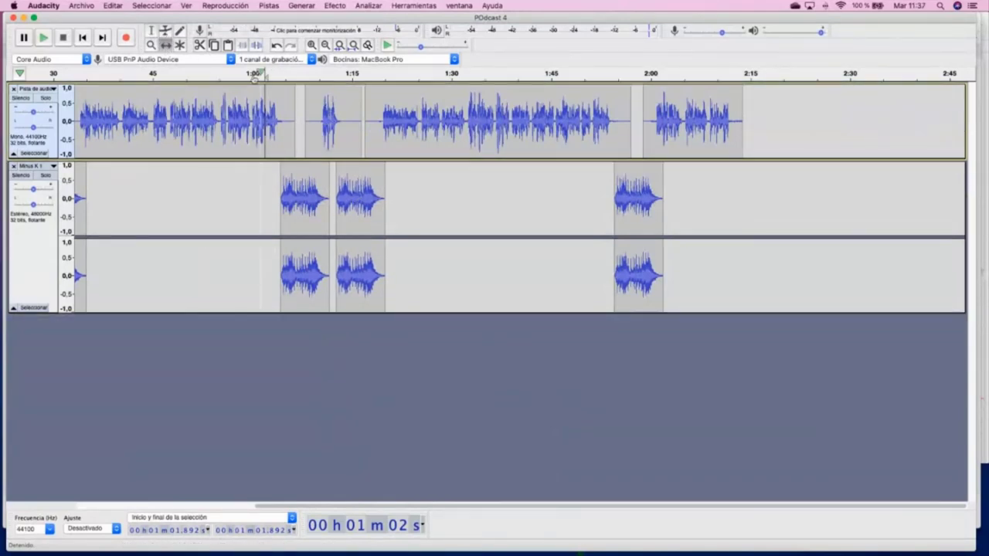
key(F1)
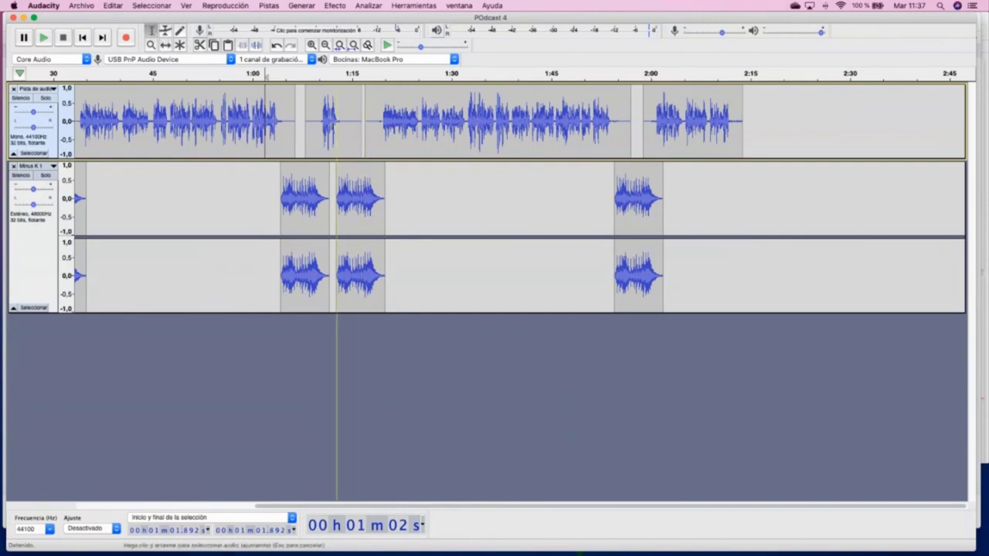
click(330, 121)
key(space)
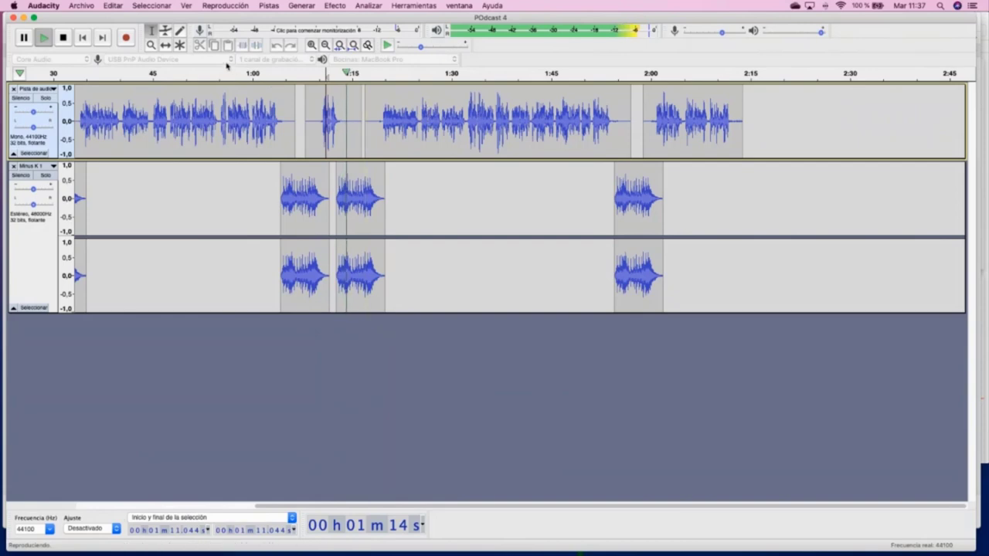
- Replay from about 1:04 and shift the long voice clip earlier against the short voice clip before it, at about 1:16
click(277, 72)
click(165, 45)
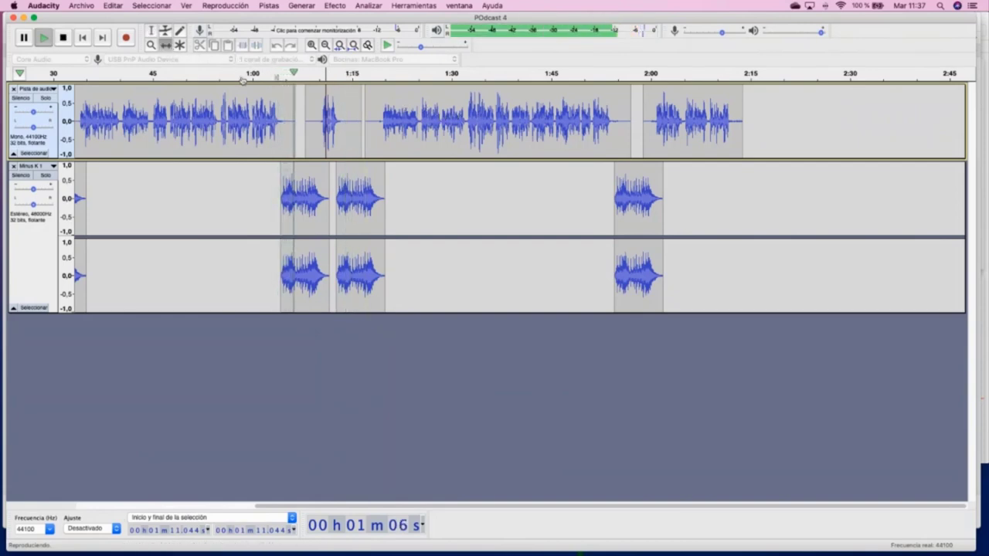
key(space)
drag(459, 116, 454, 116)
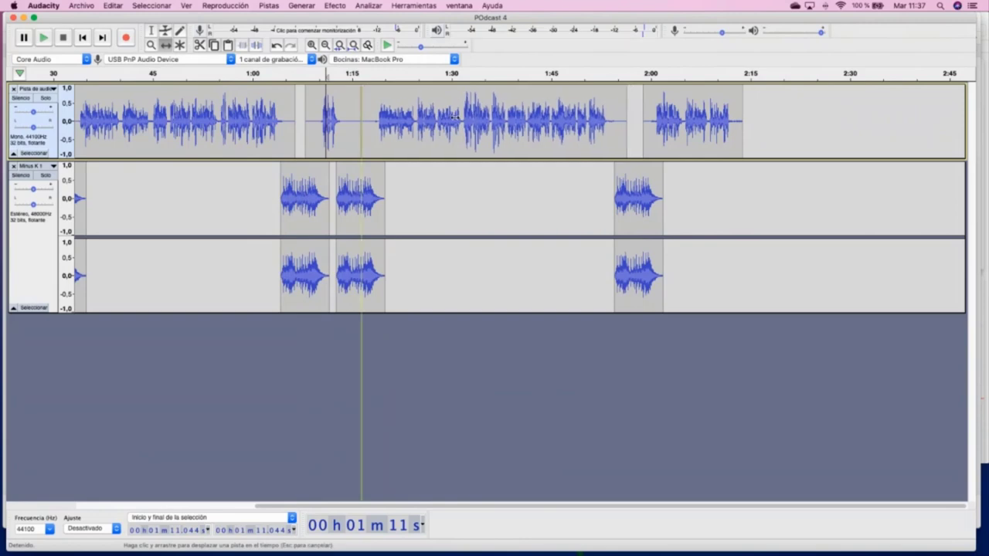
- Play the mix from about 1:18 to check the change from the fifth music clip to the long voice clip
click(150, 31)
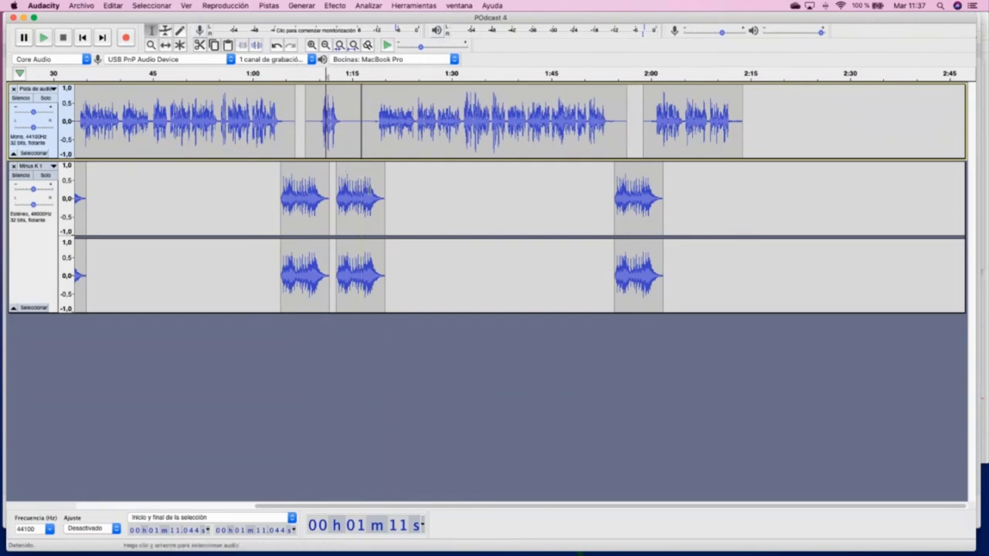
click(369, 193)
key(space)
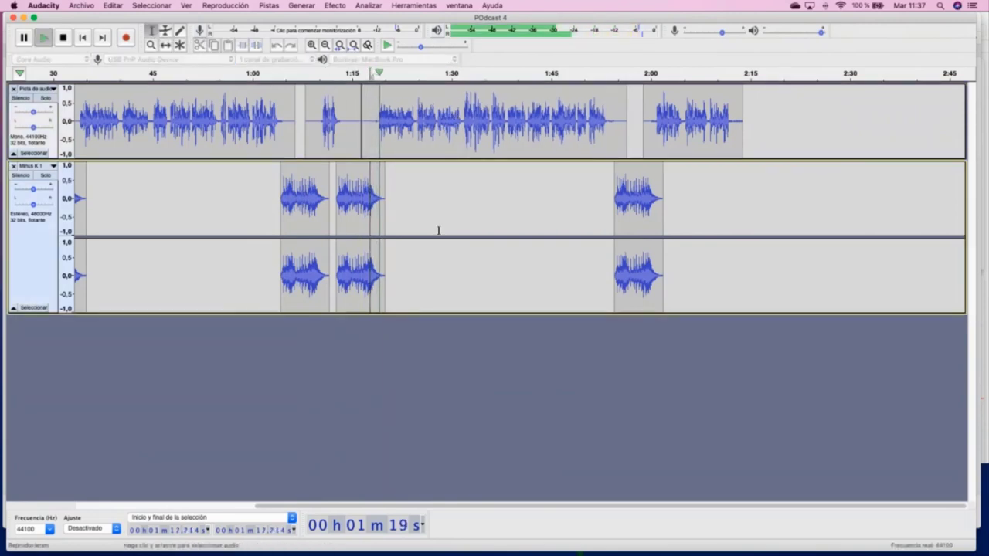
key(space)
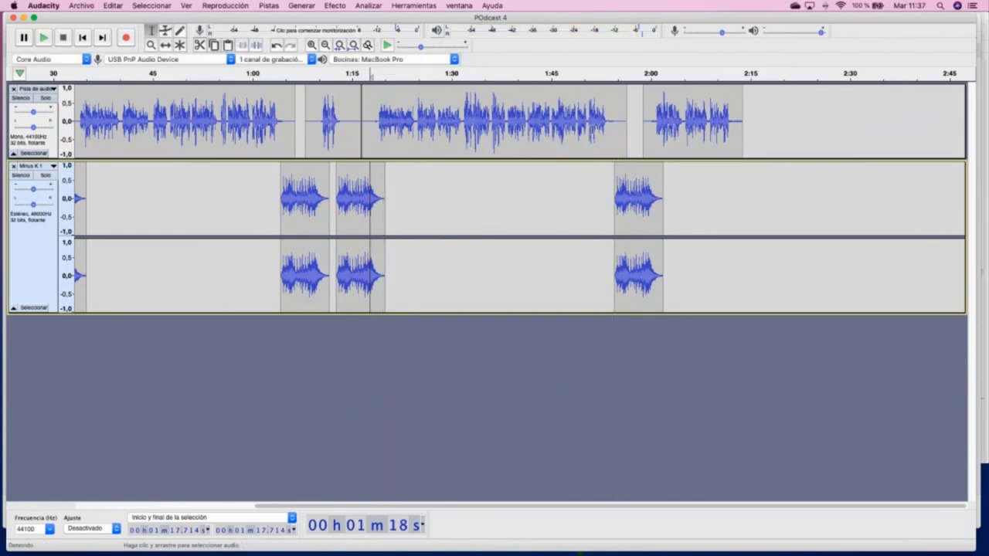
- Play the mix from about 1:52 to check the last music transition, and return the cursor to the start
click(599, 181)
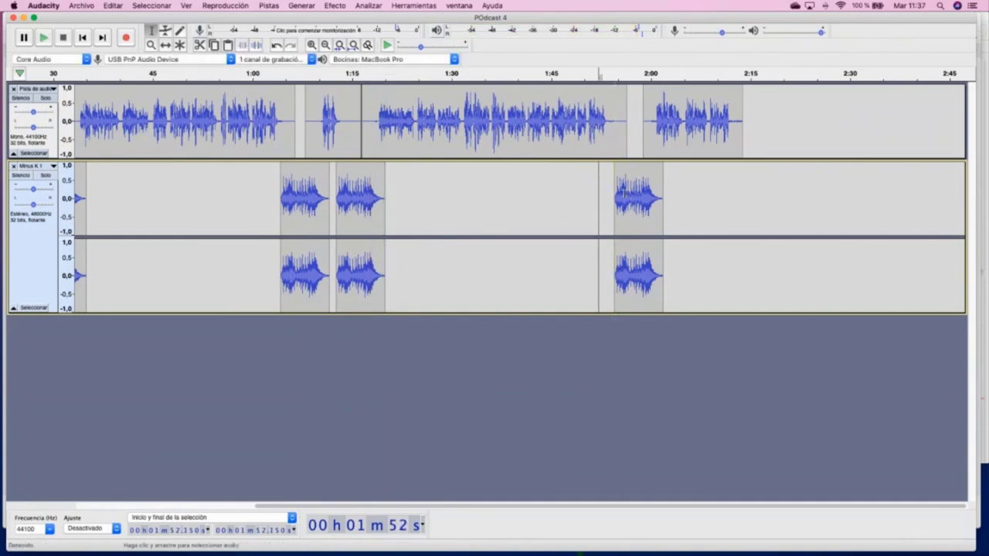
key(space)
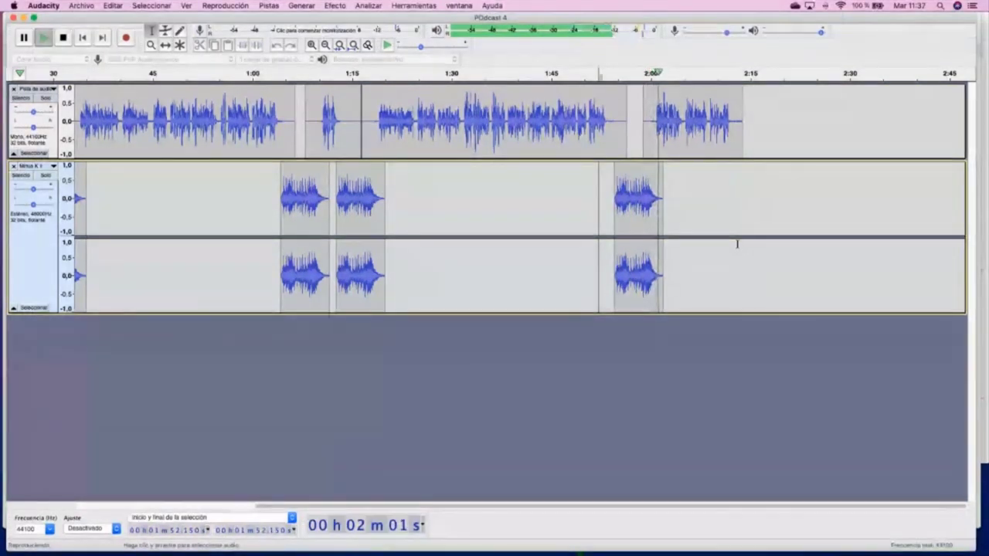
key(space)
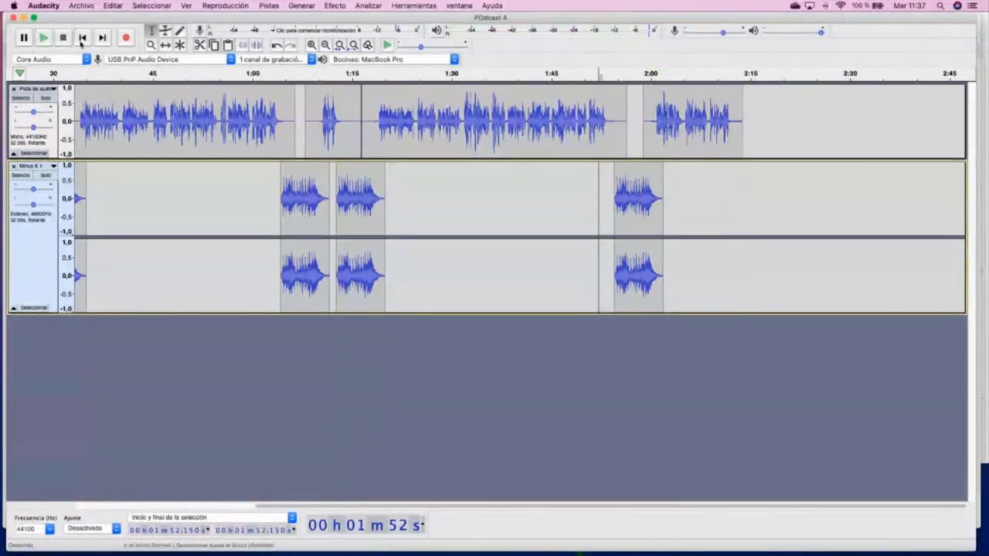
click(82, 37)
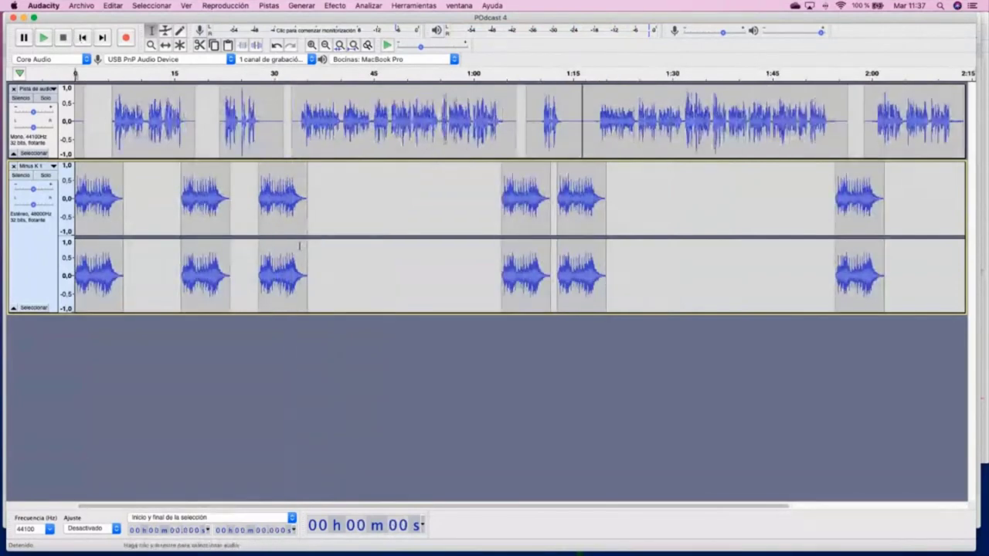
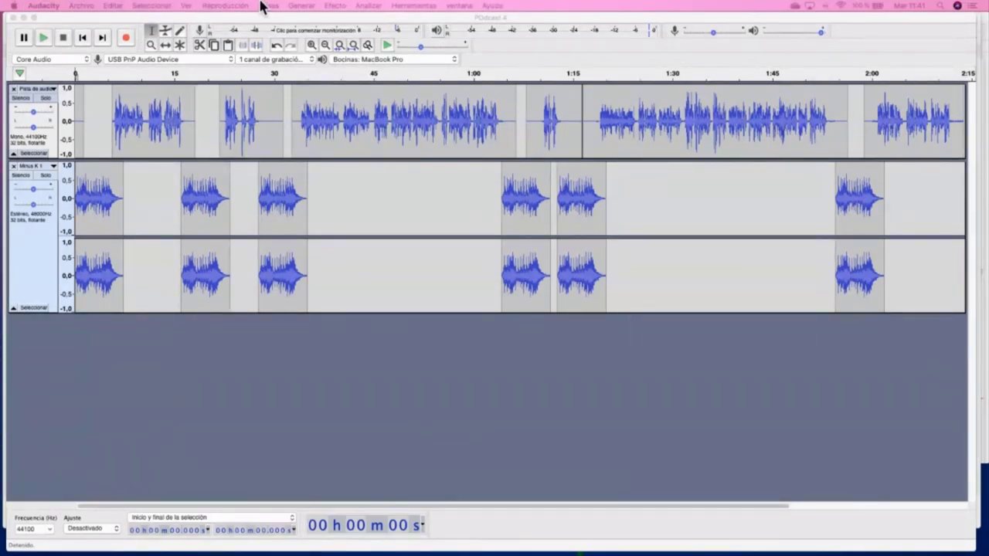
- Shift the first spoken clip slightly earlier so it starts at about 0:05
click(166, 45)
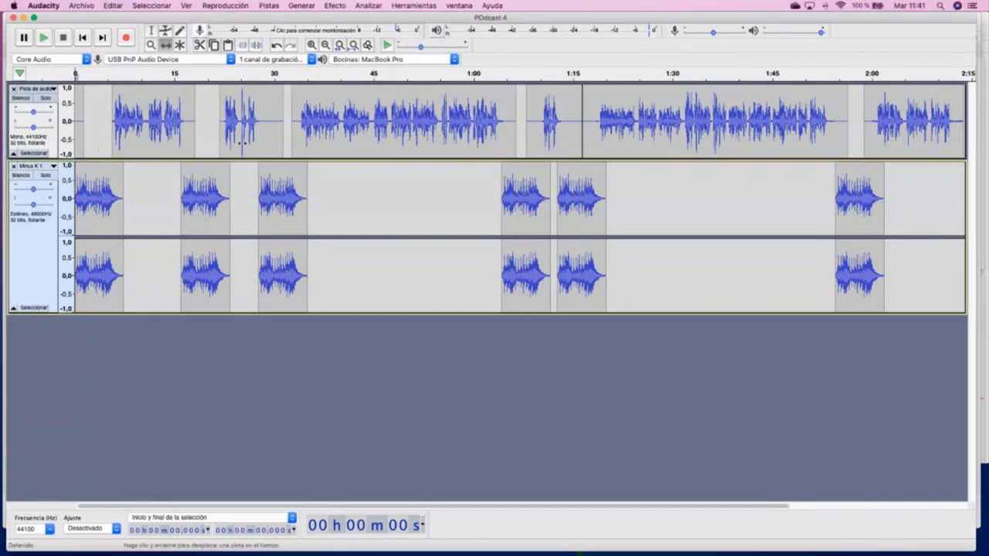
mouse_move(144, 131)
mouse_down()
mouse_move(123, 132)
mouse_move(143, 131)
mouse_up()
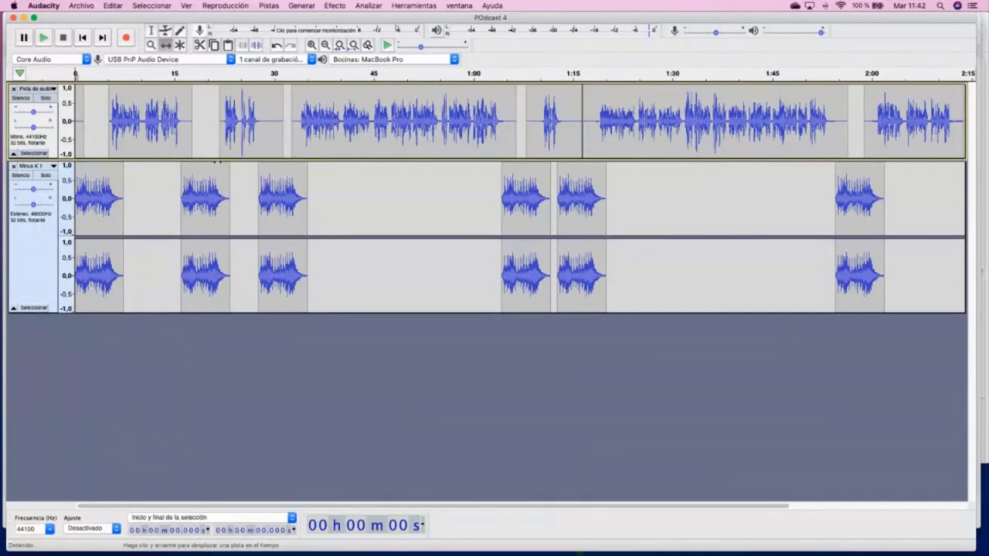
- Switch to Safari to view the Audacity download page
click(123, 546)
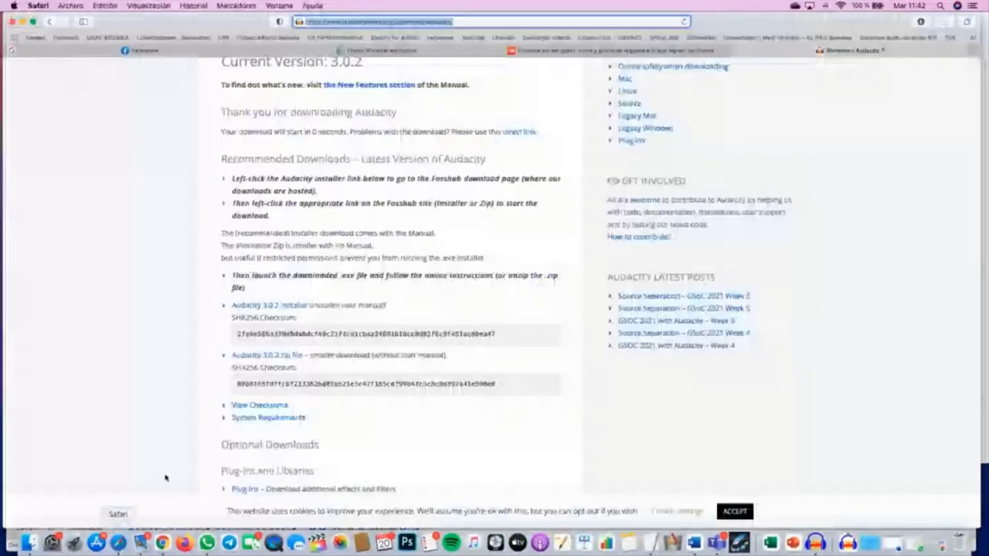
- Search YouTube for "escuela para todos" in a new browser tab and play the opening of "PROGRAMA RADIAL ESCUELA PARA TODOS"
key(super+t)
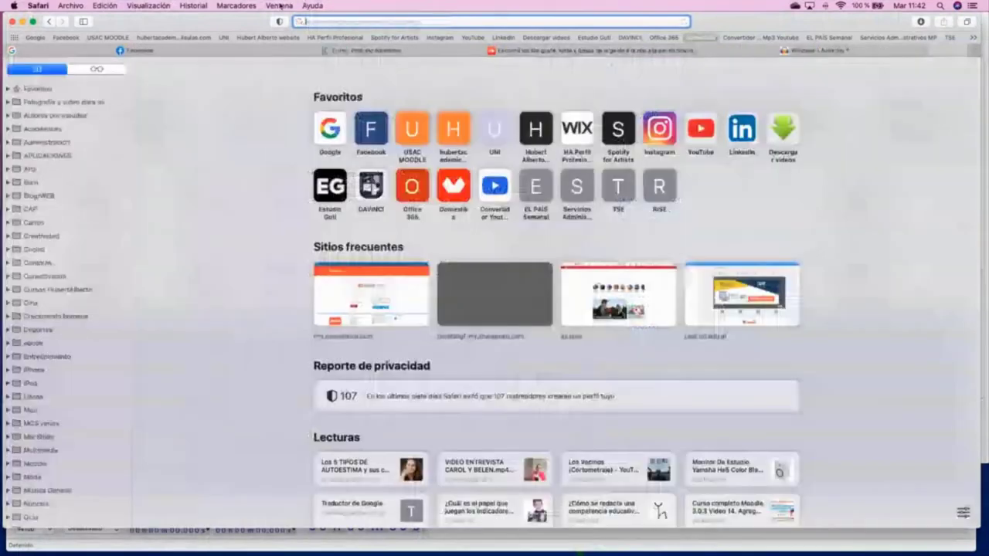
click(472, 37)
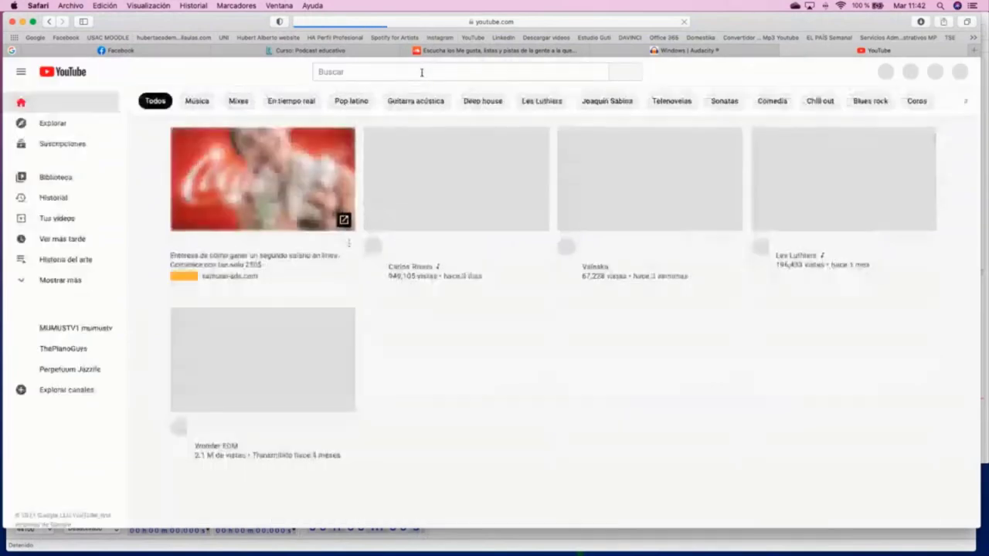
click(422, 72)
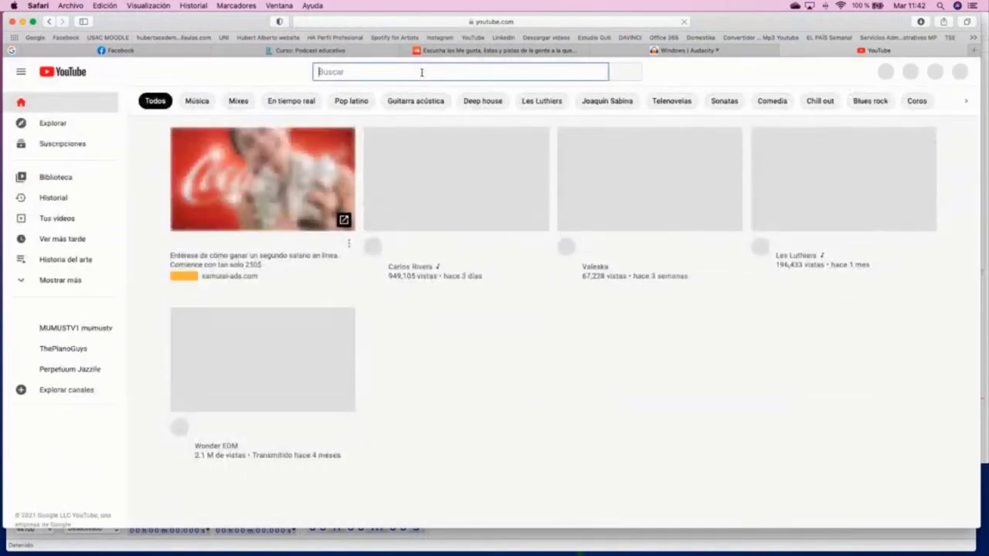
text(escuel)
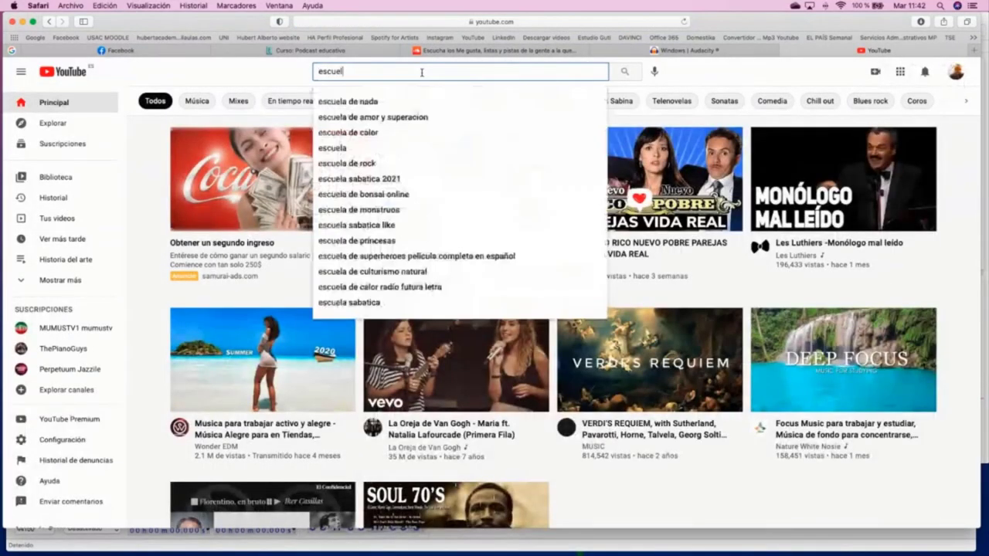
text(a para todos)
key(Return)
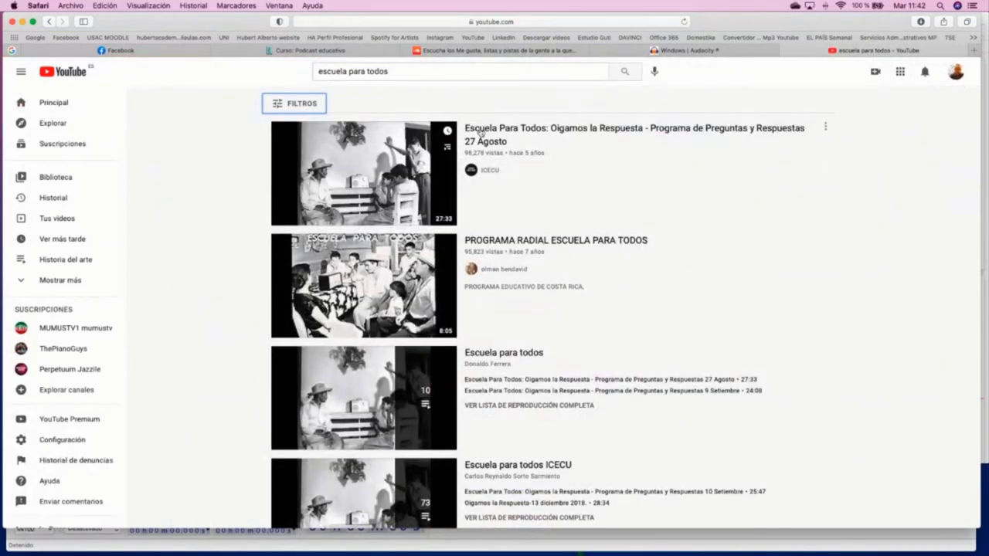
click(430, 243)
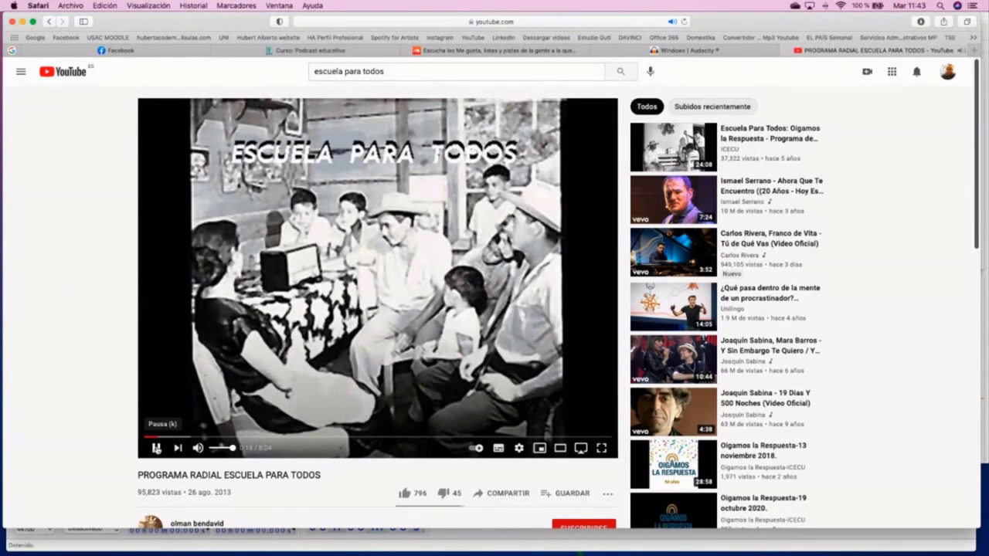
click(157, 448)
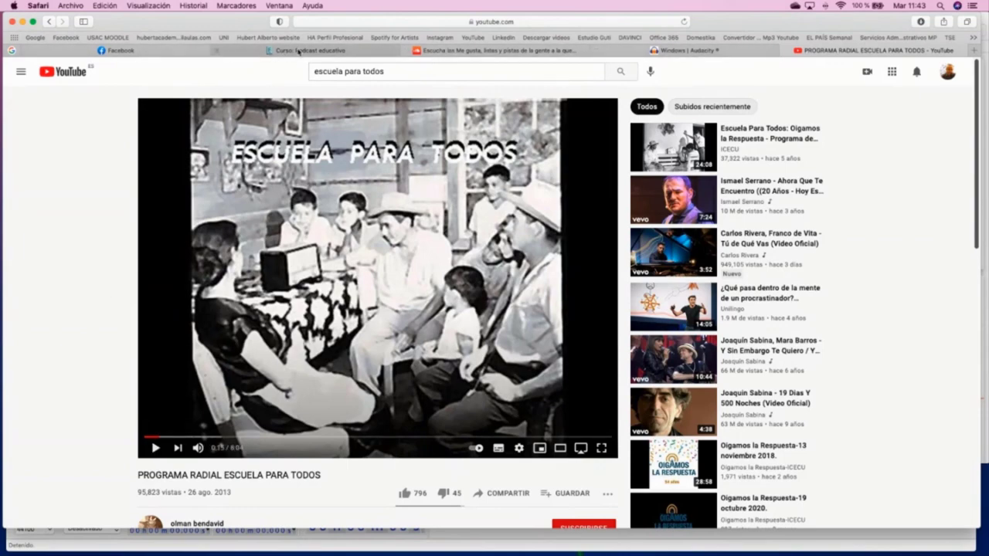
- View the Podcast educativo course page, dismiss its inactivity dialog, and switch back to Audacity
click(445, 53)
click(325, 51)
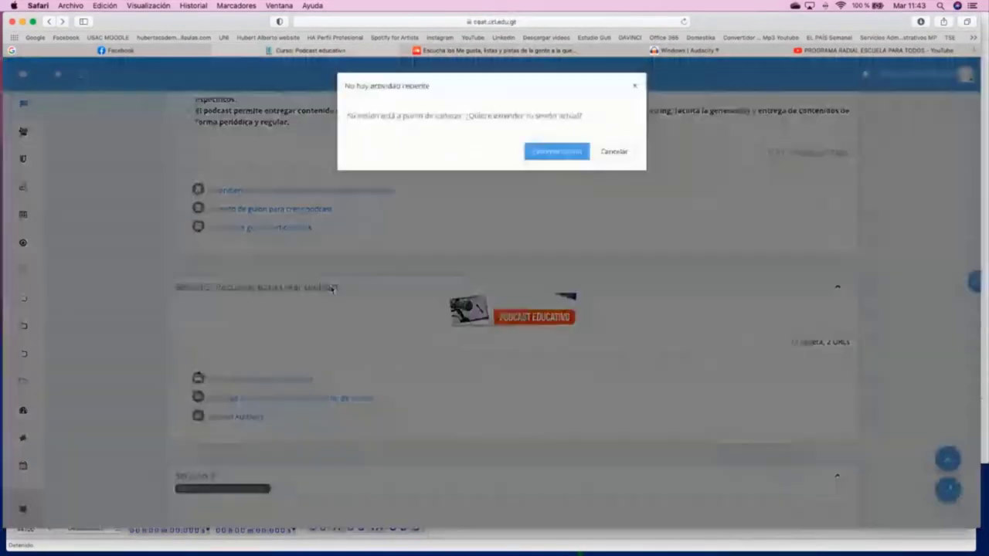
key(super+Tab)
key(super+Tab)
key(super+Tab)
click(614, 151)
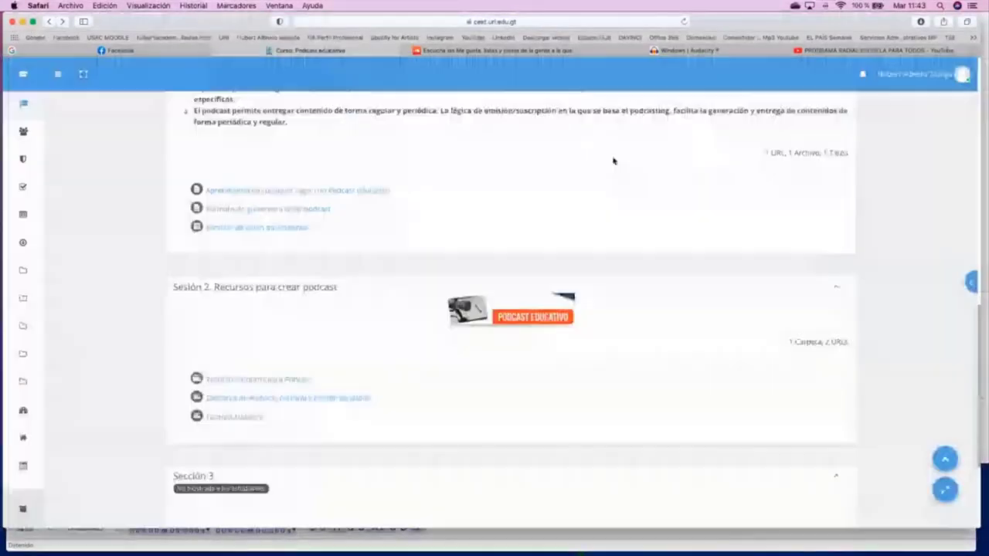
key(super+Tab)
click(298, 291)
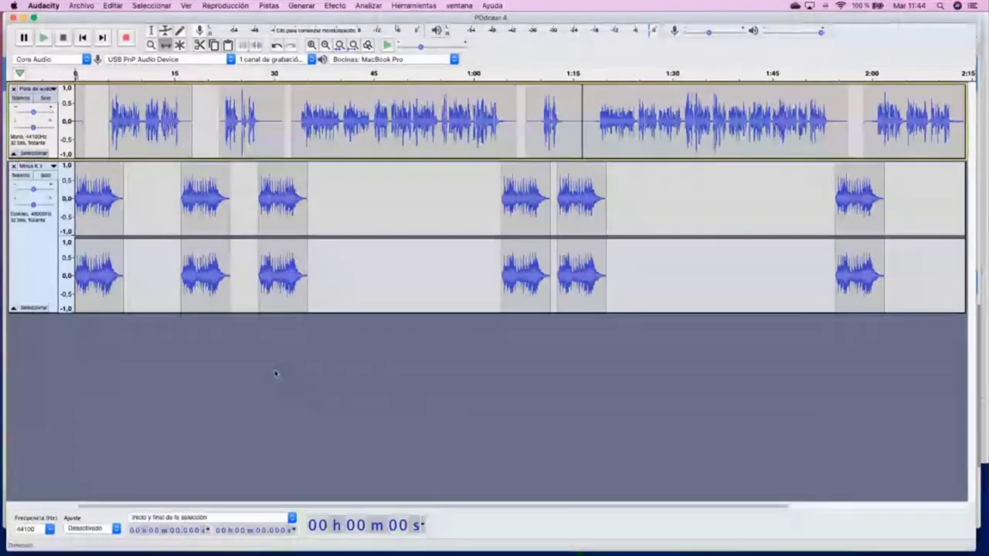
- Switch to Word and read through the Escaleta PRACTICA EJEMPLO script for the timings, effects and background music
key(super+Tab)
key(super+Tab)
key(super+Tab)
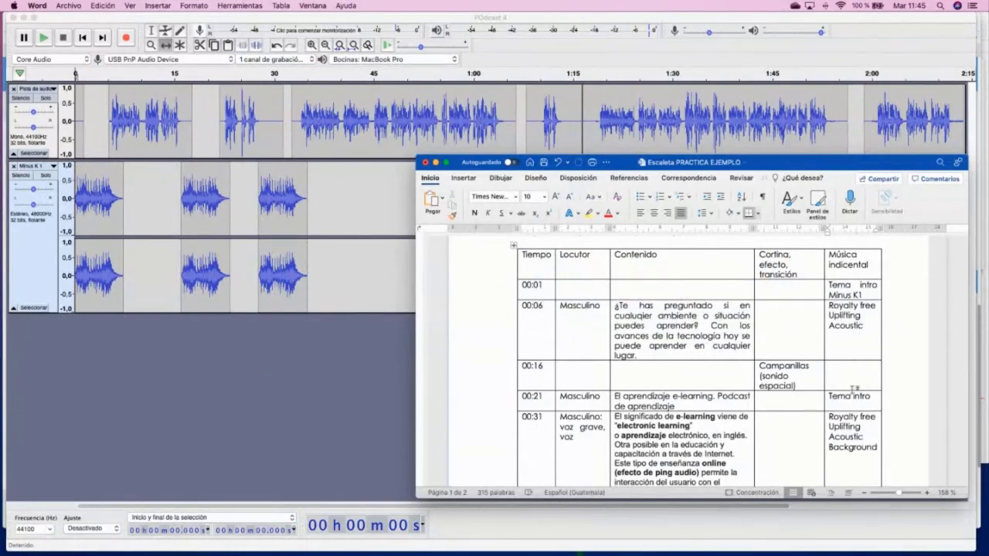
scroll(852, 390, down, 2)
scroll(851, 390, down, 10)
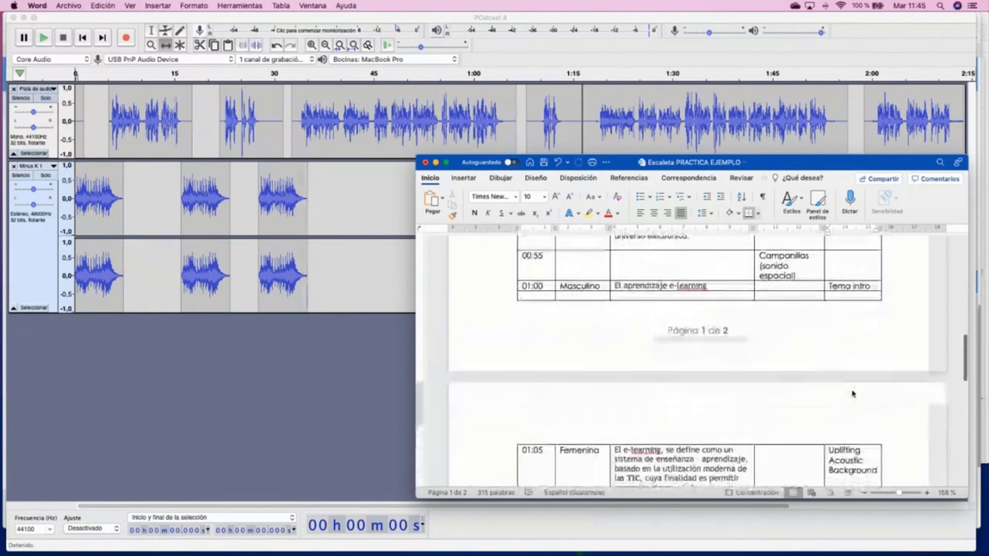
scroll(853, 390, down, 2)
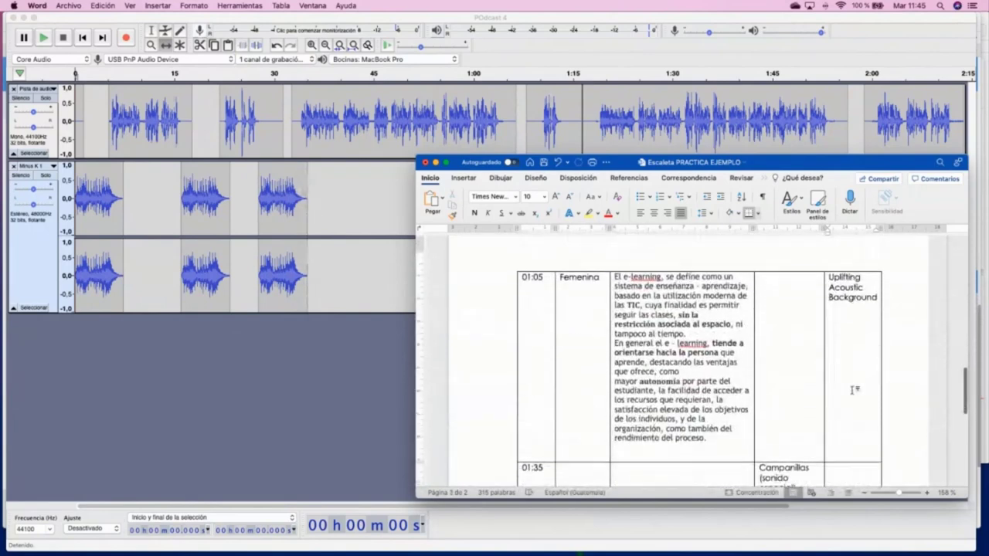
scroll(853, 390, down, 6)
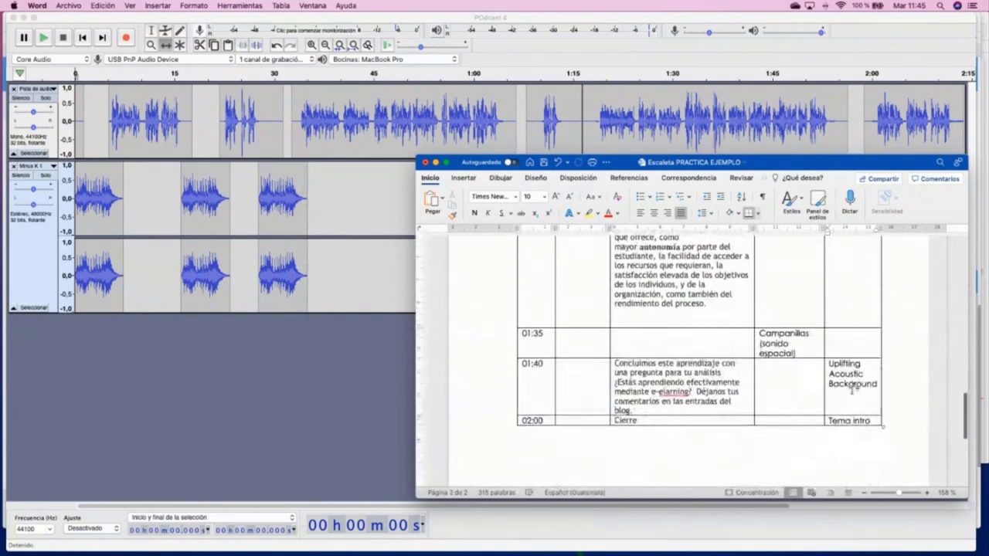
click(355, 385)
click(81, 5)
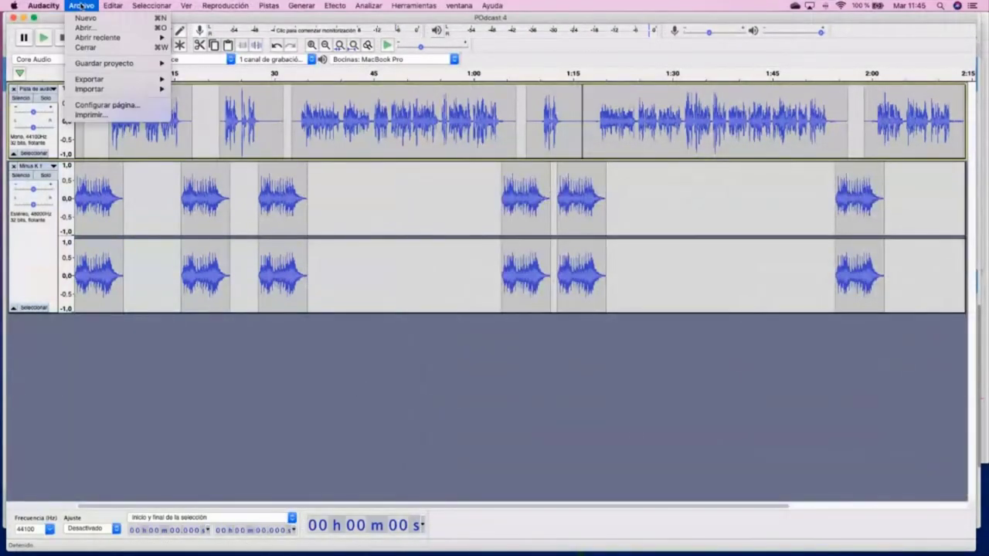
mouse_move(104, 89)
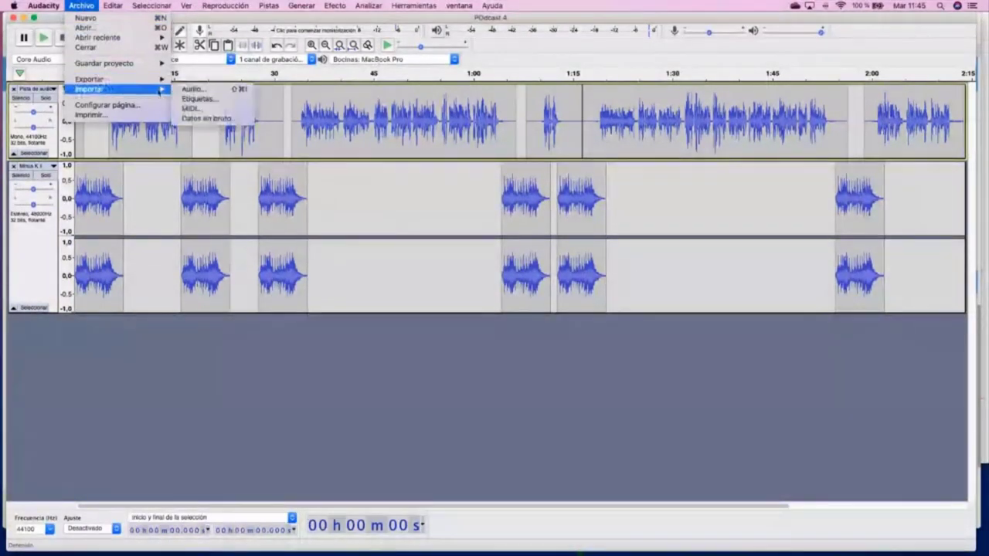
click(215, 91)
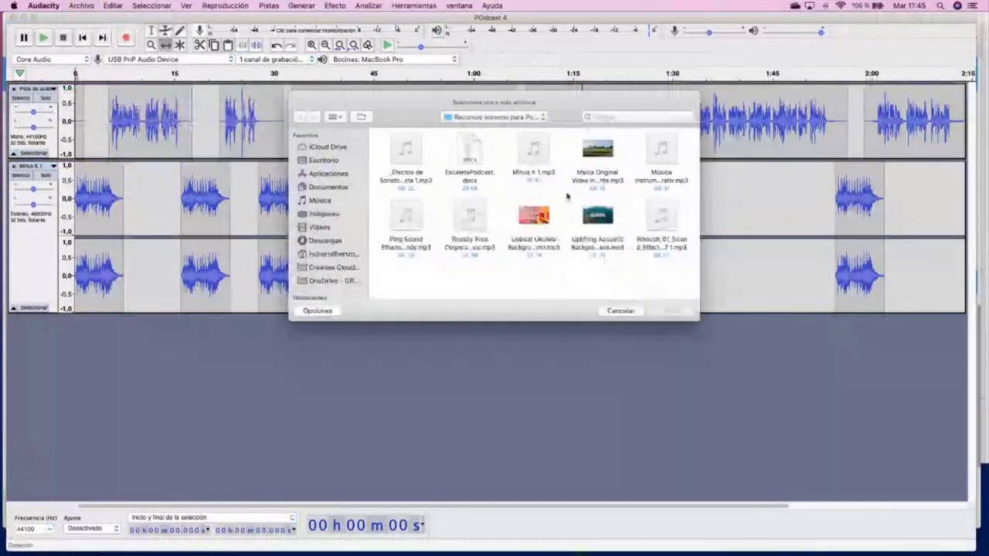
click(620, 310)
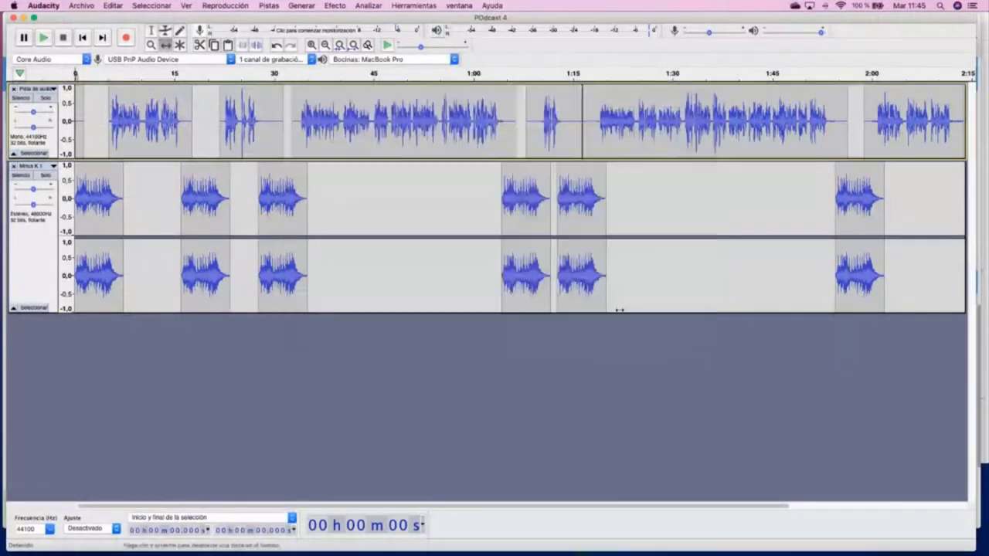
- Switch to Finder and import the Uplifting Acoustic Background MP3 from the podcast resources folder into Audacity as a new track
key(super+Tab)
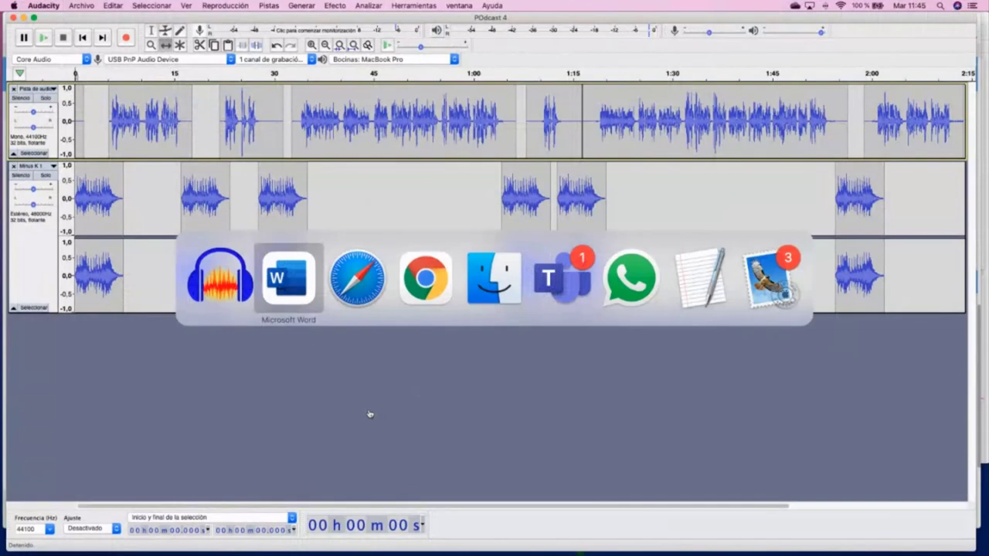
key(super+Tab)
key(super+Tab)
key(super+Tab)
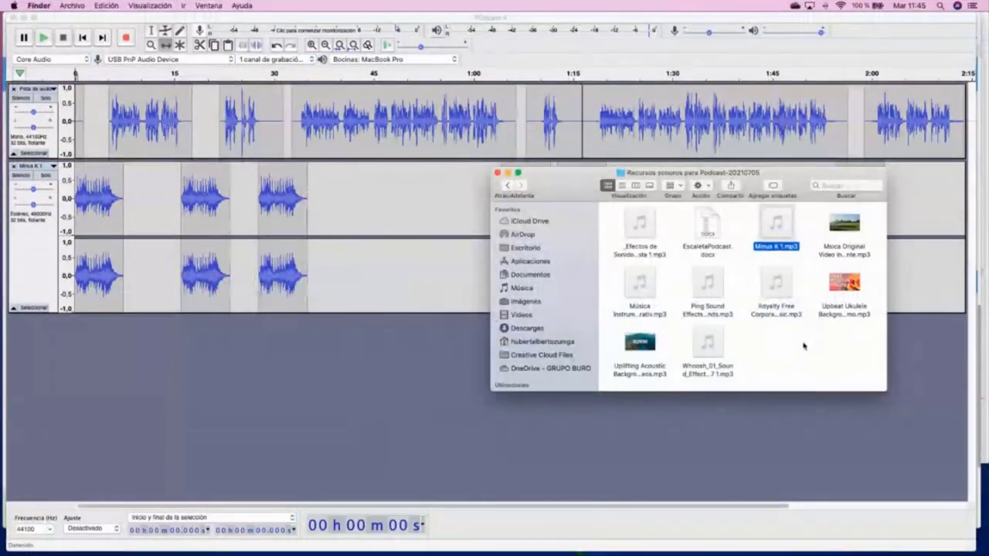
click(803, 345)
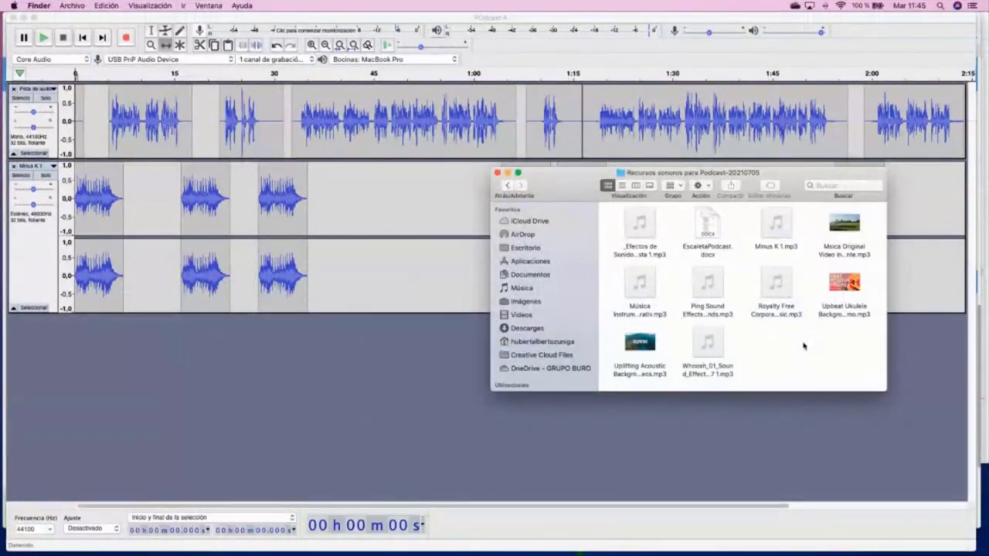
click(665, 368)
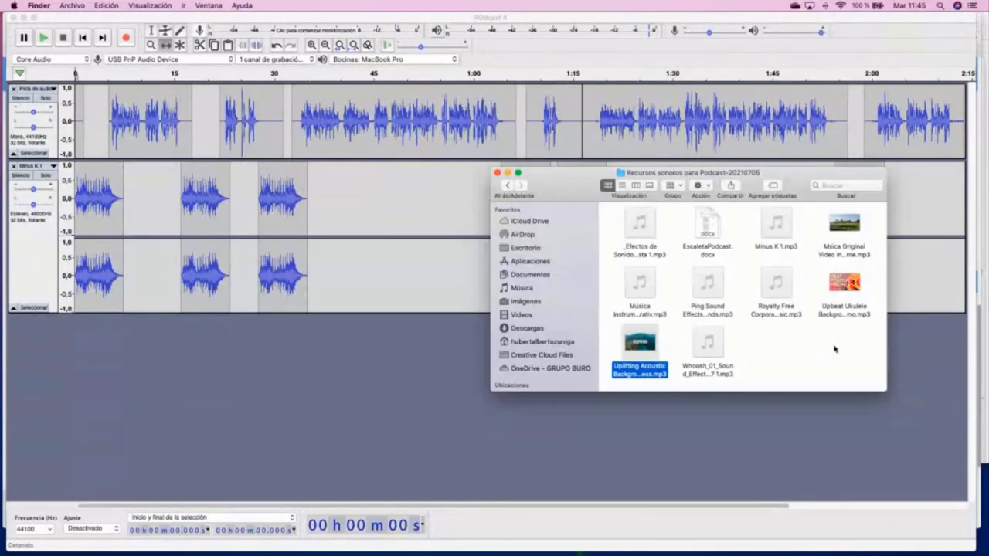
mouse_move(656, 346)
drag(655, 343, 426, 356)
key(super+Tab)
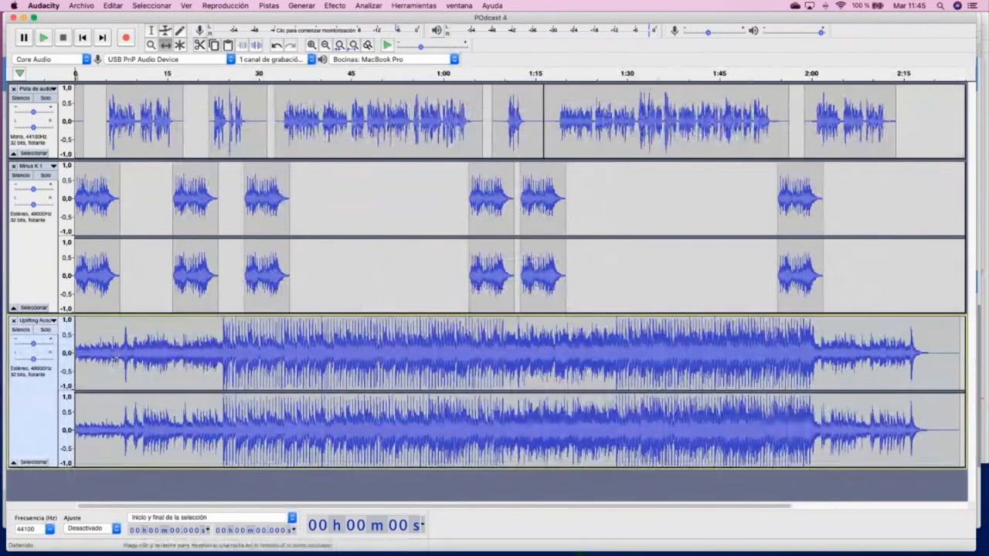
- Play the start of the mix with the Uplifting Acoustic track, and undo that track's import
key(space)
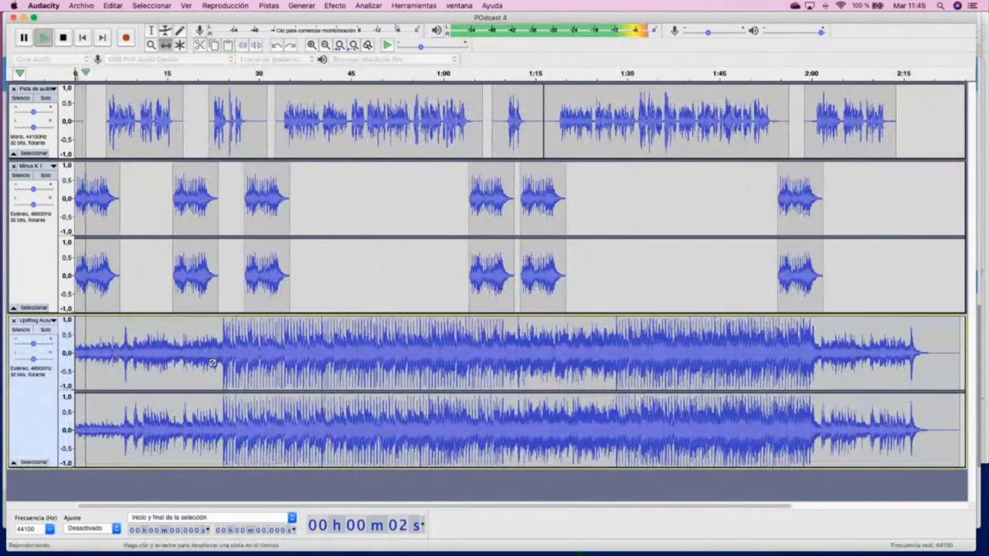
key(space)
key(super+z)
- Switch to Finder and preview the Msica Original Video and Música Instrumental MP3 files by listening to them
key(super+Tab)
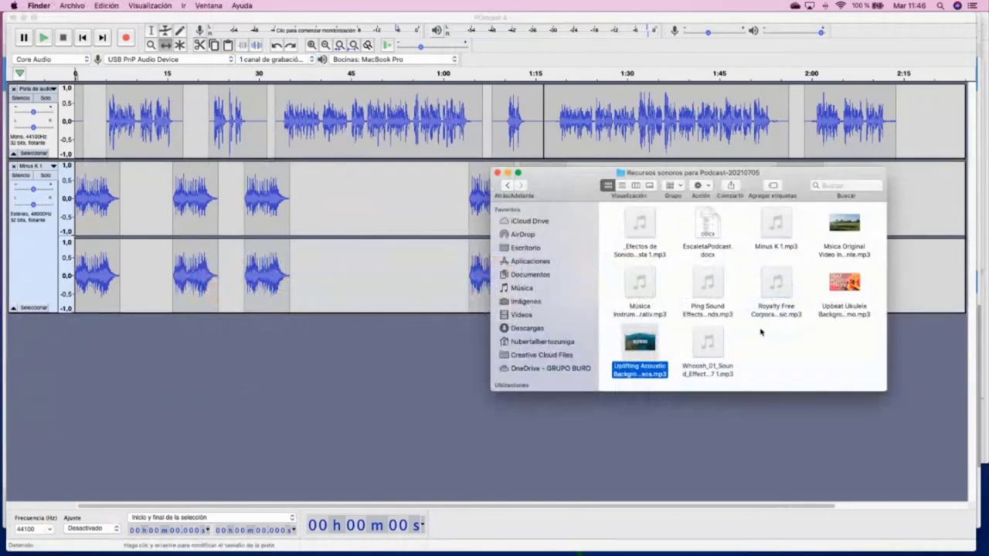
click(845, 223)
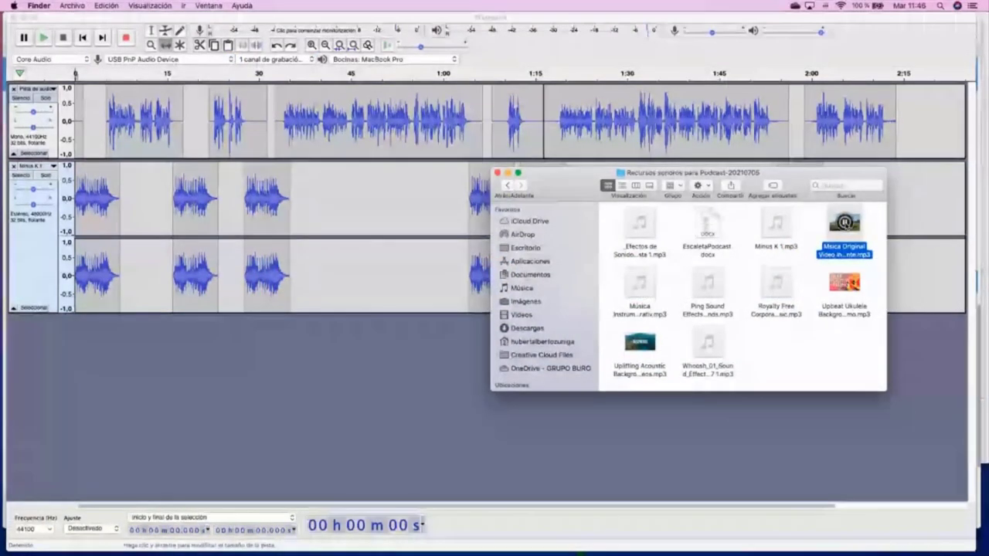
click(639, 282)
click(640, 283)
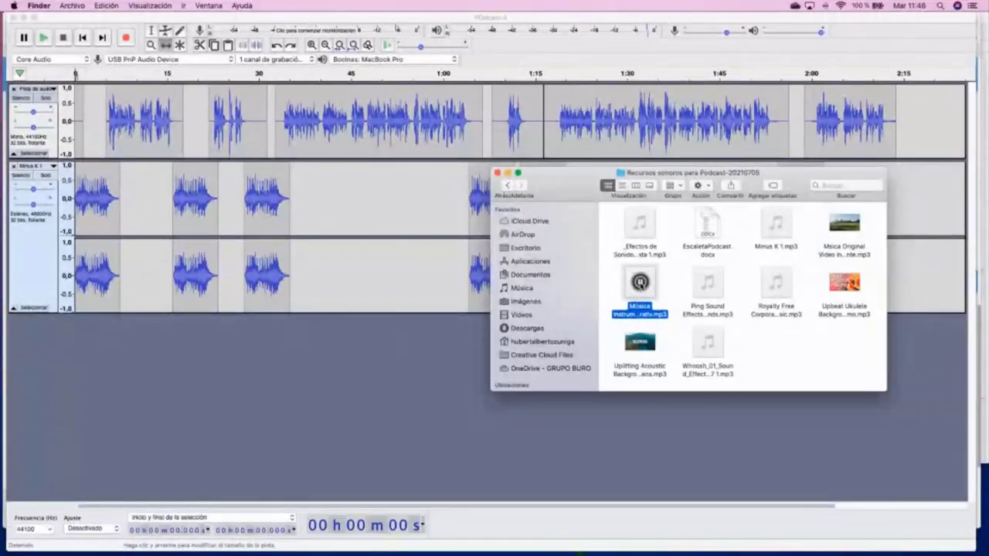
key(space)
key(space)
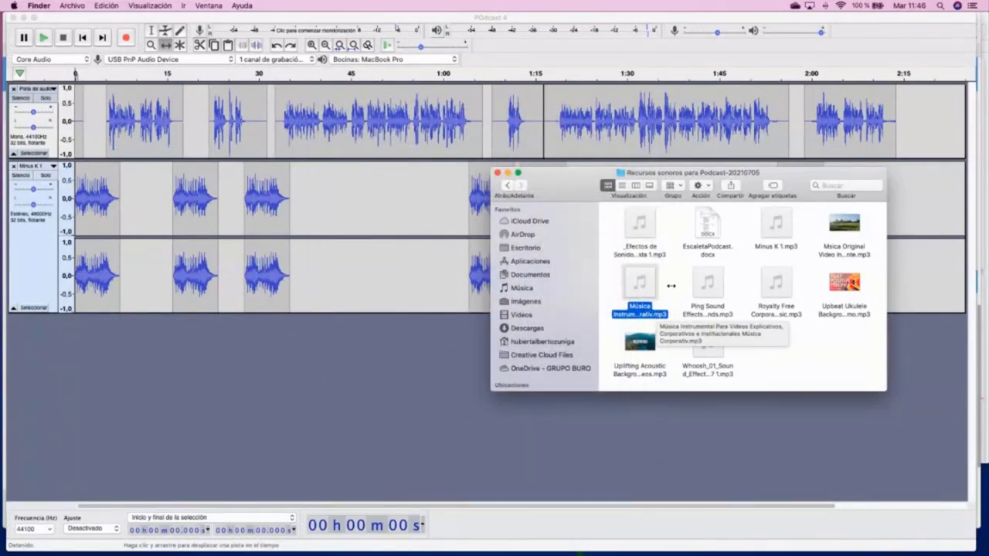
- Import the Música Instrumental MP3 from the podcast resources folder into the Audacity project as a new track below Minus K 1
key(super+Tab)
key(super+Tab)
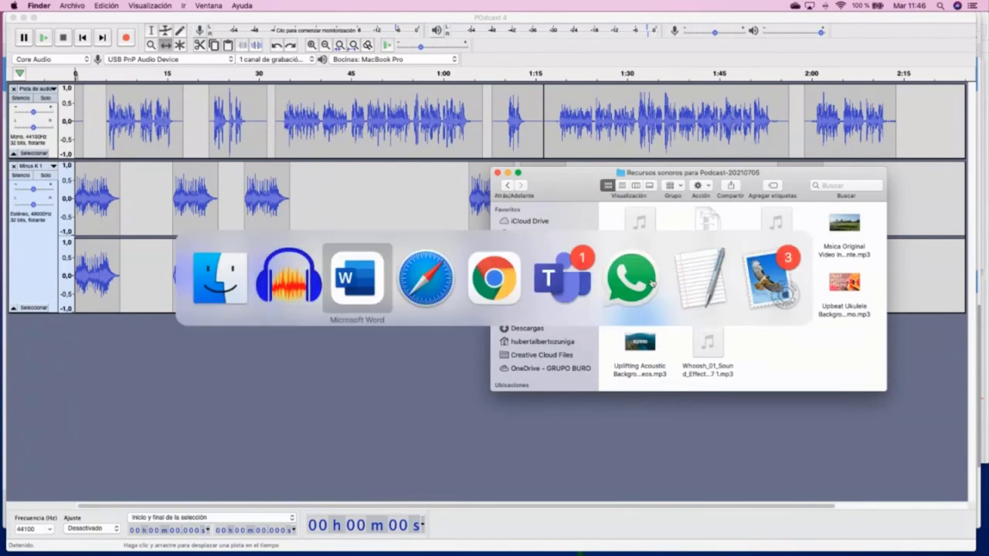
key(super+Tab)
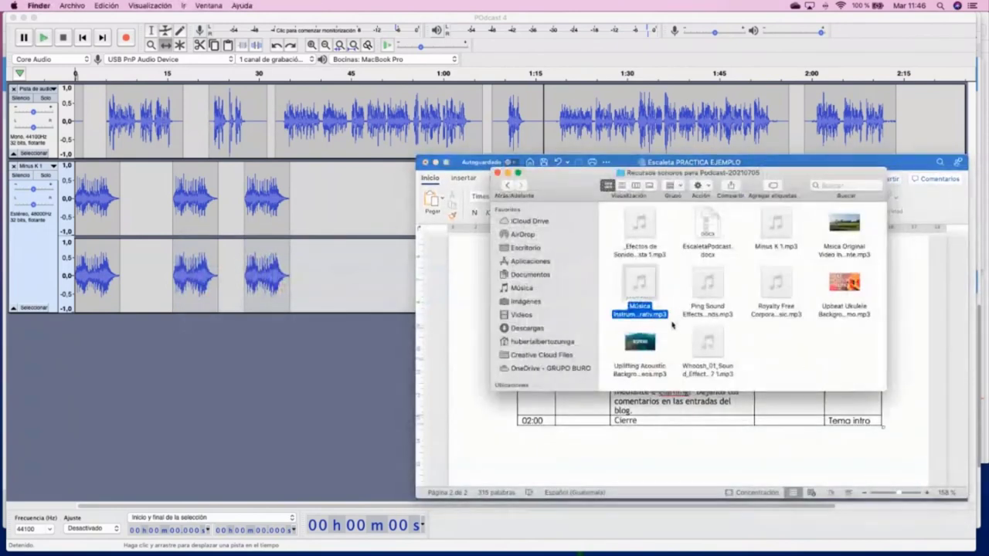
click(674, 309)
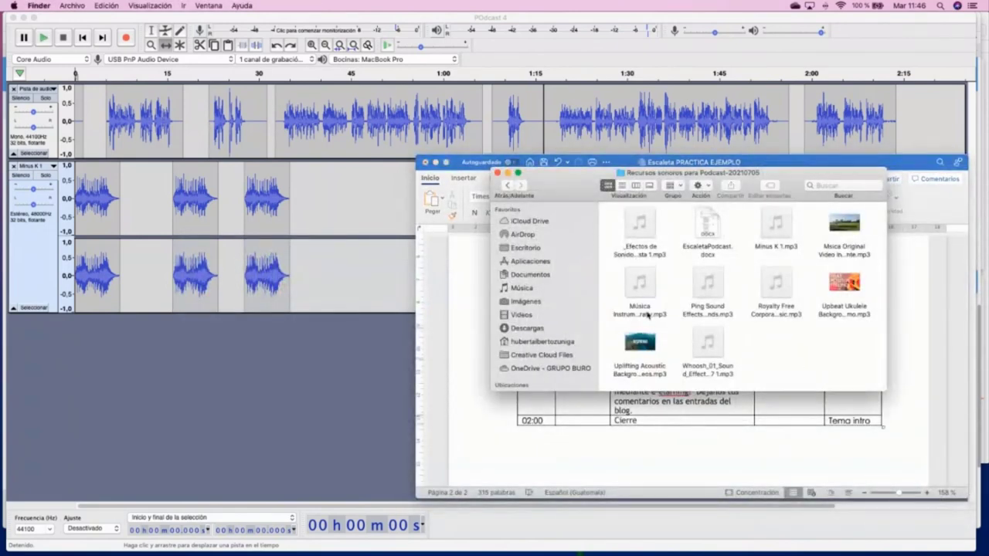
click(640, 312)
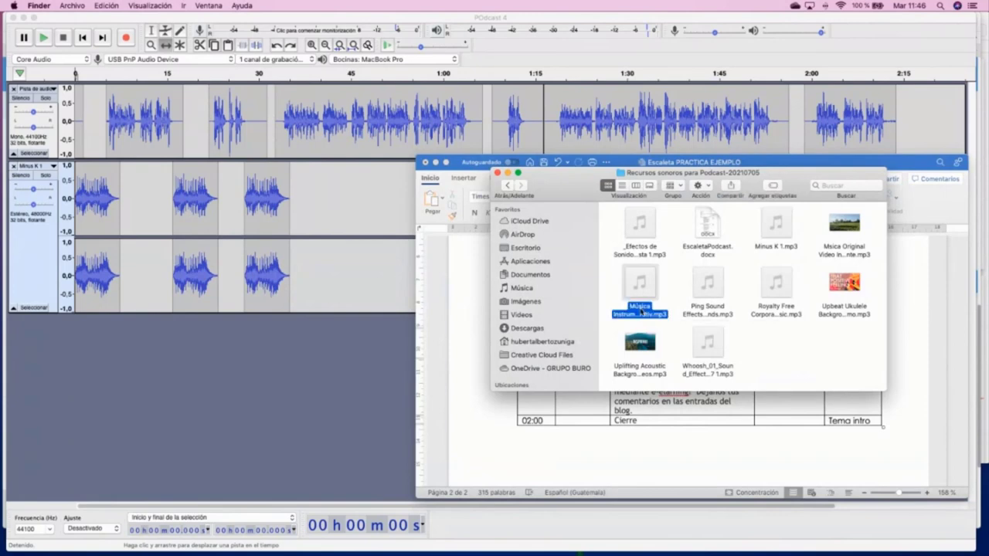
click(640, 312)
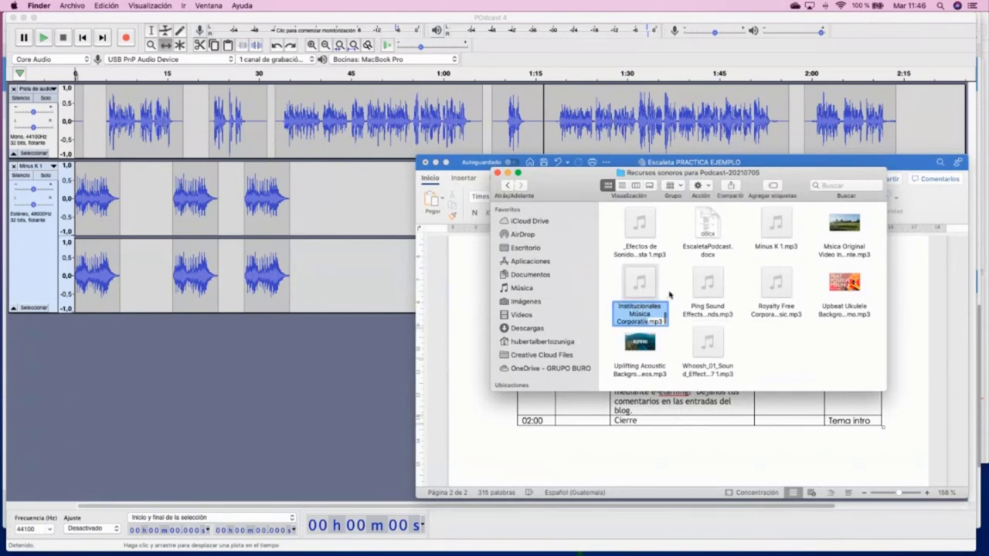
key(Return)
mouse_move(650, 274)
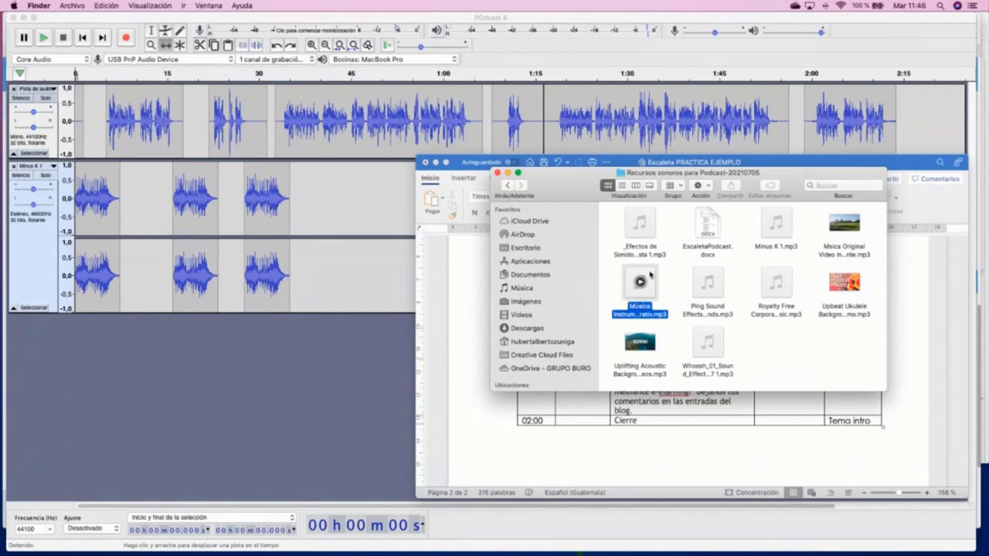
drag(650, 273, 174, 357)
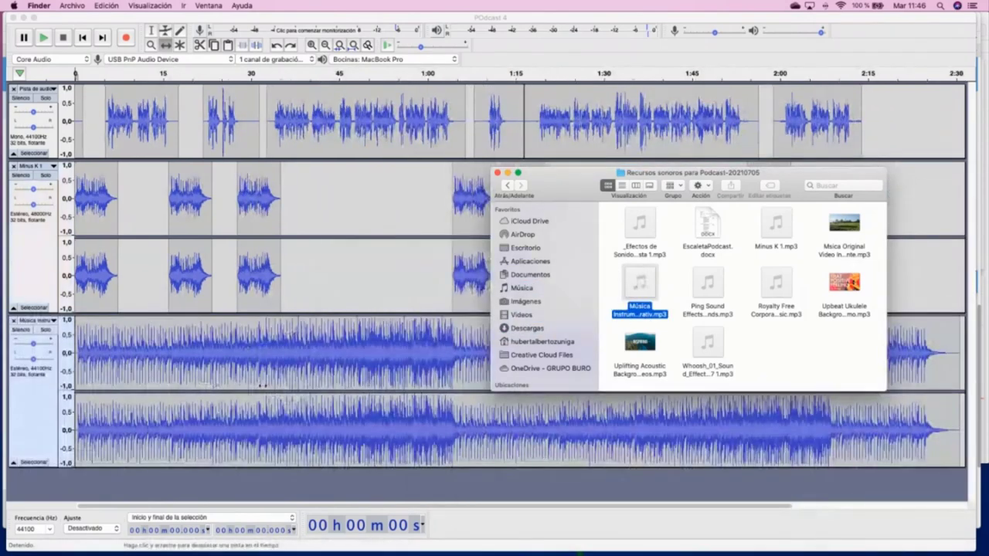
- Switch back to Audacity, choose the Selection tool, and play the mix from about 2.5 s with the Música Instrumental track
click(262, 385)
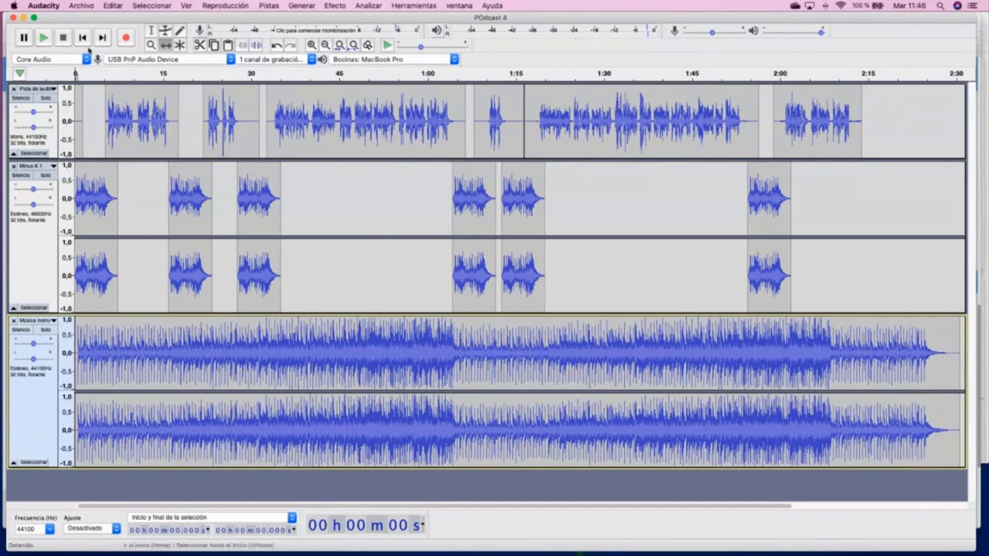
click(150, 30)
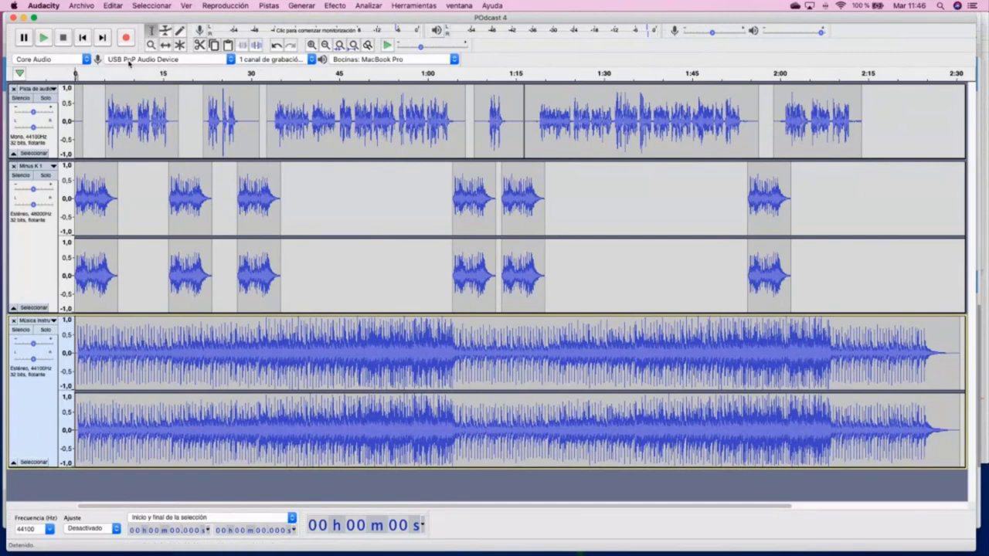
click(83, 129)
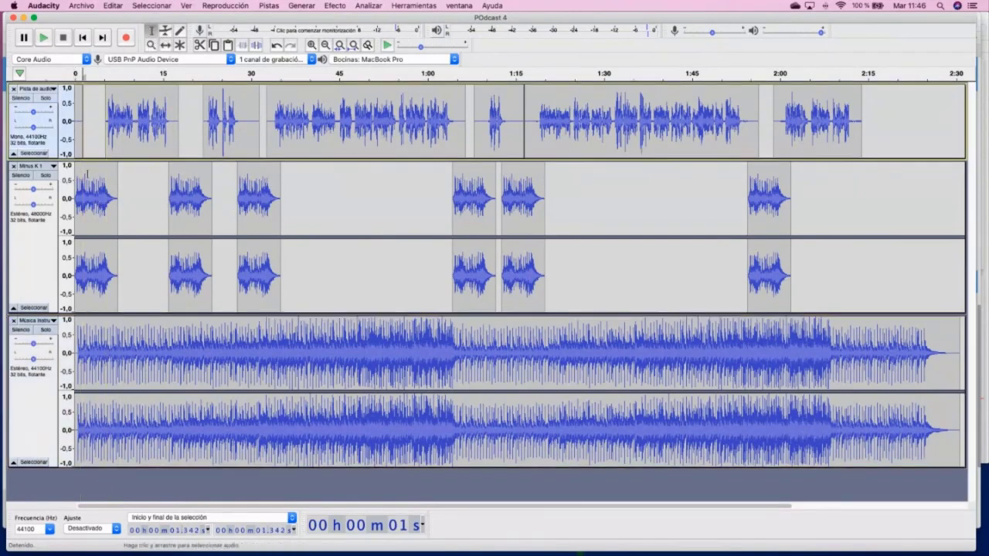
key(space)
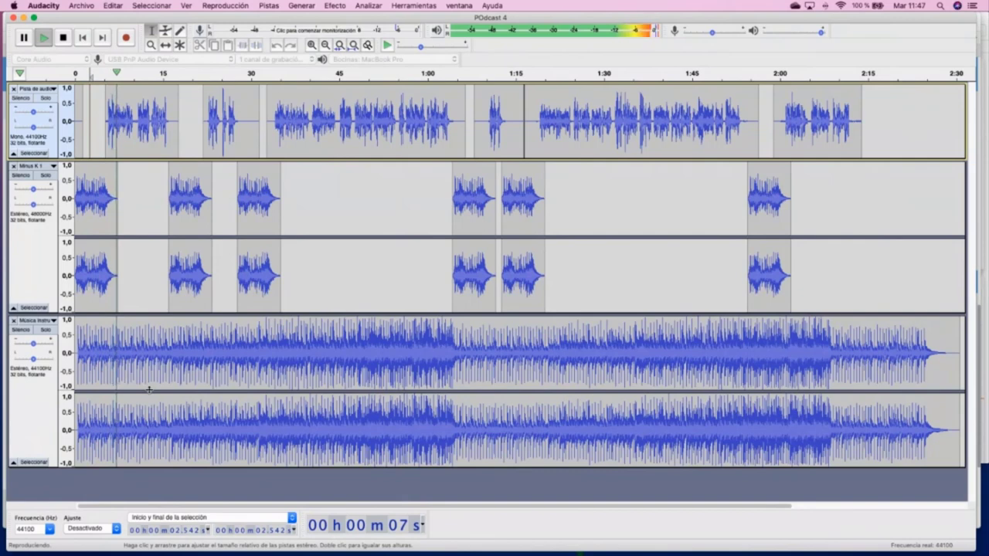
key(space)
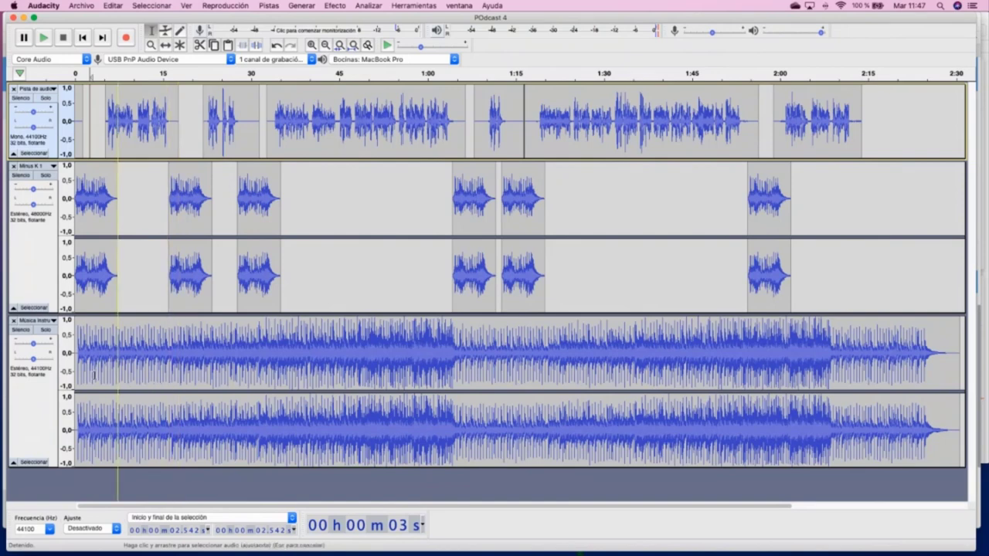
- Lower the gain of the Música Instrumental track and play the mix from about 3 s
click(33, 344)
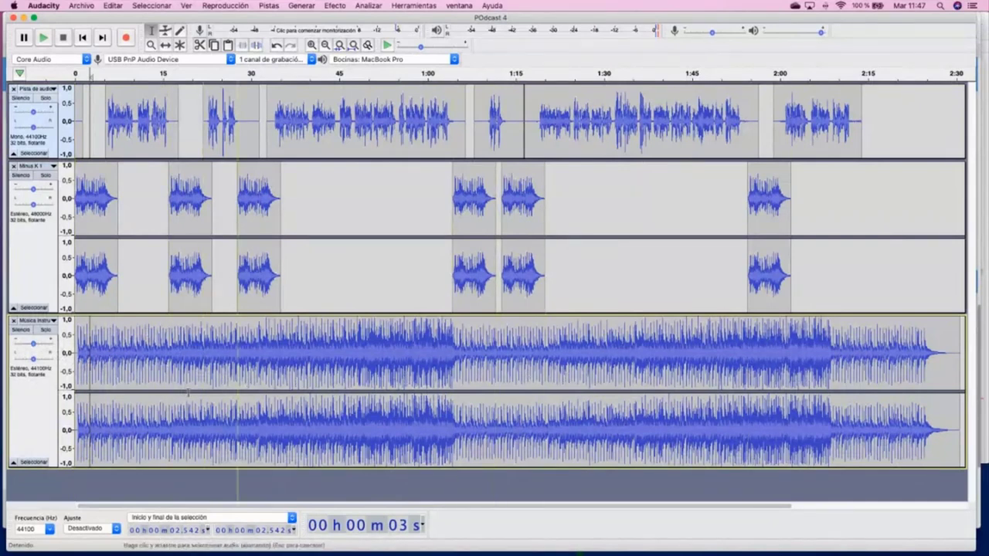
drag(33, 344, 22, 345)
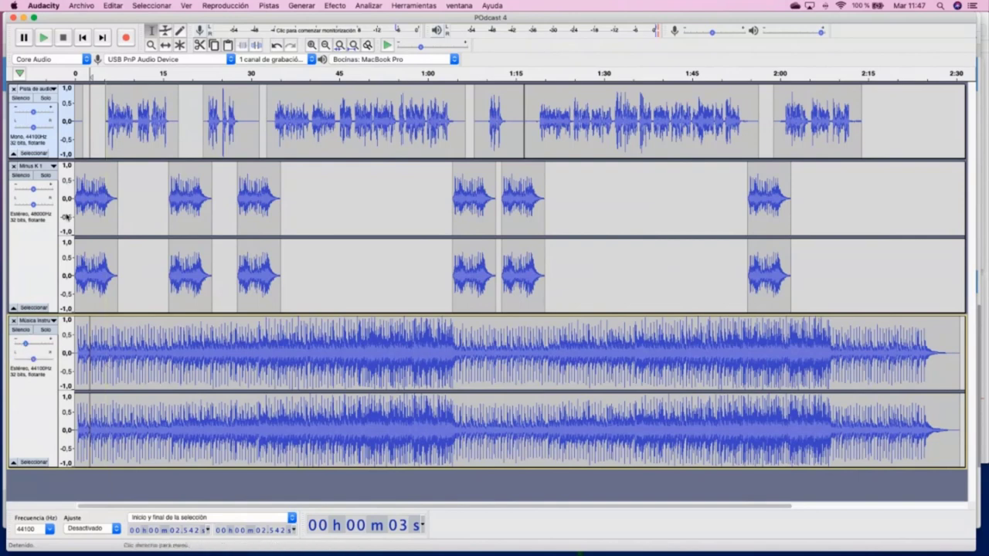
click(92, 350)
key(space)
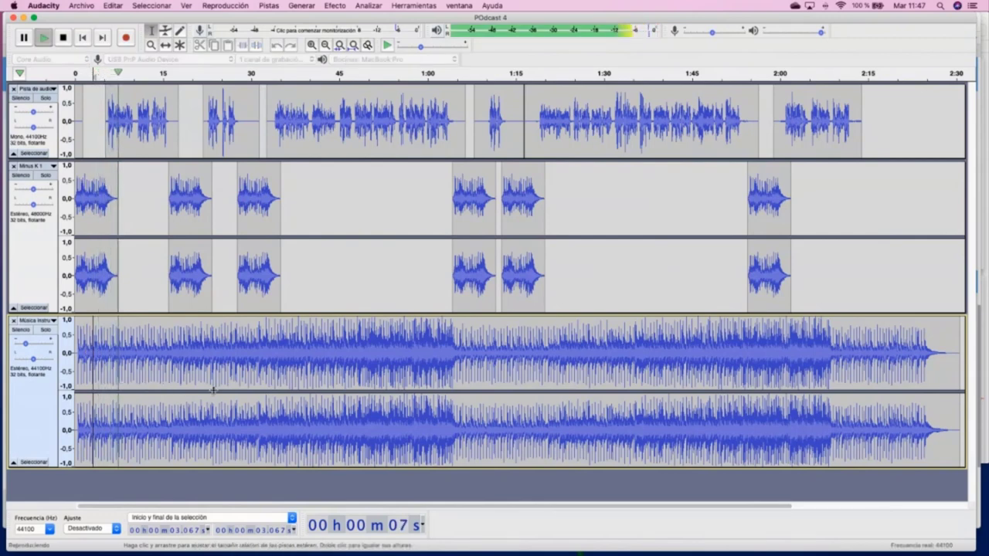
key(space)
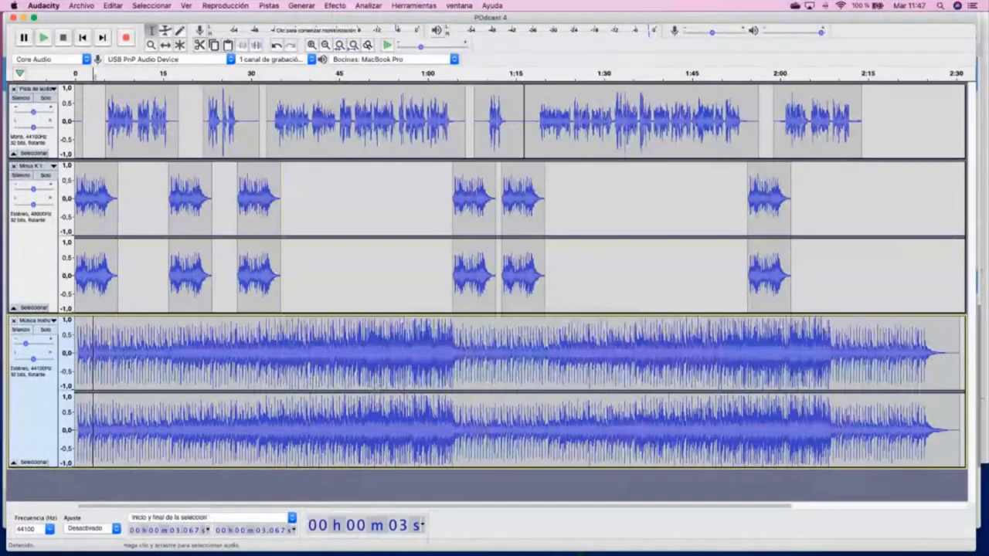
- Undo the Música Instrumental gain change and import, and import the same MP3 again from the Finder podcast resources folder below Minus K 1
key(ctrl+z)
key(ctrl+z)
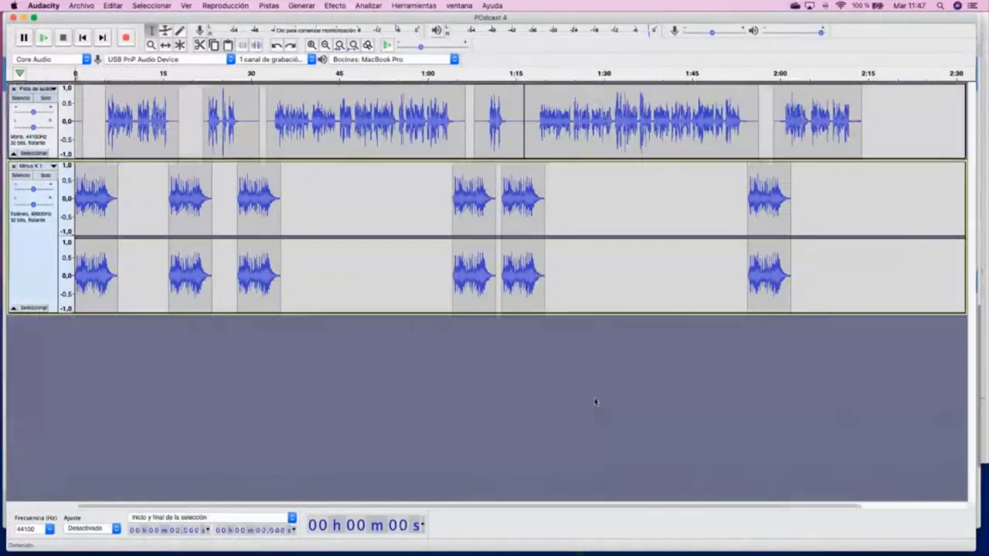
key(super+Tab)
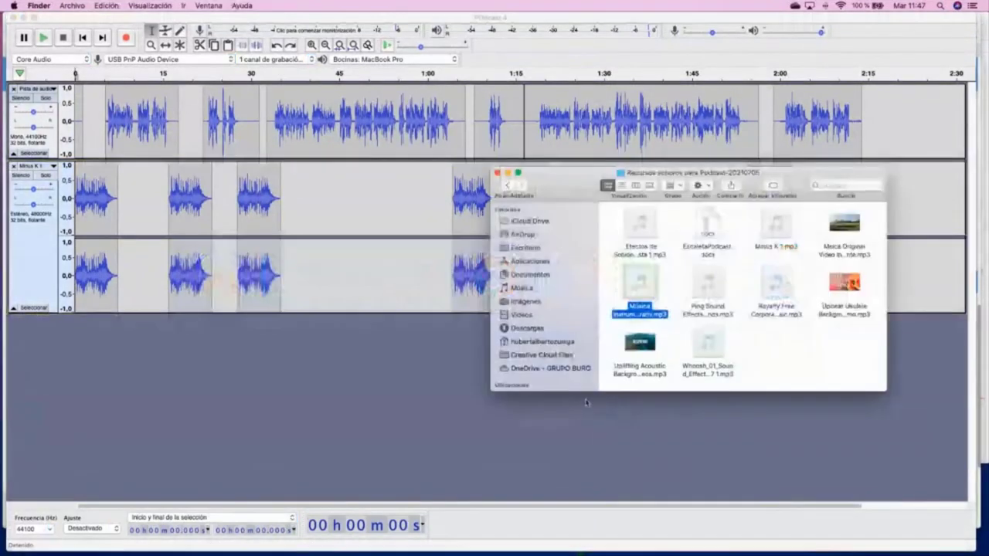
click(662, 282)
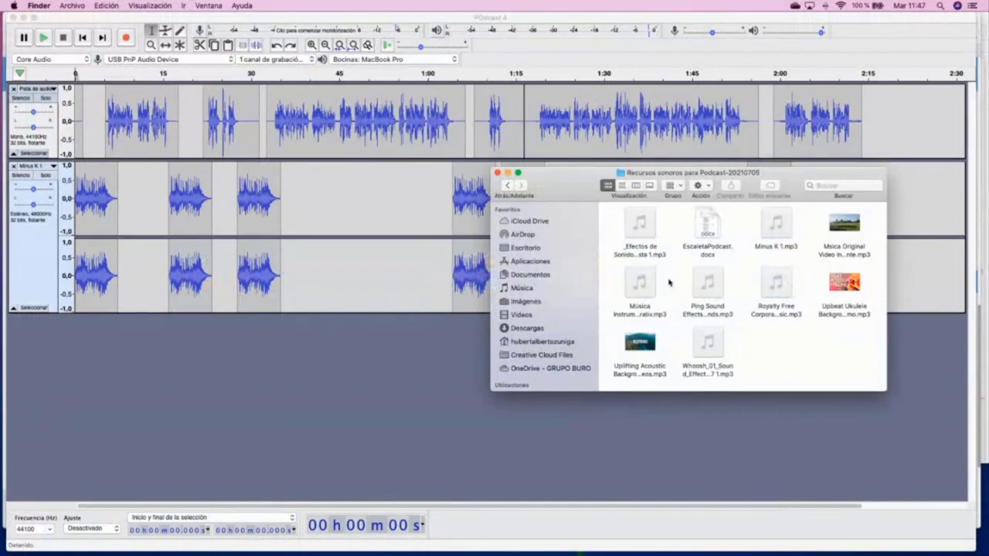
click(656, 281)
drag(655, 282, 131, 359)
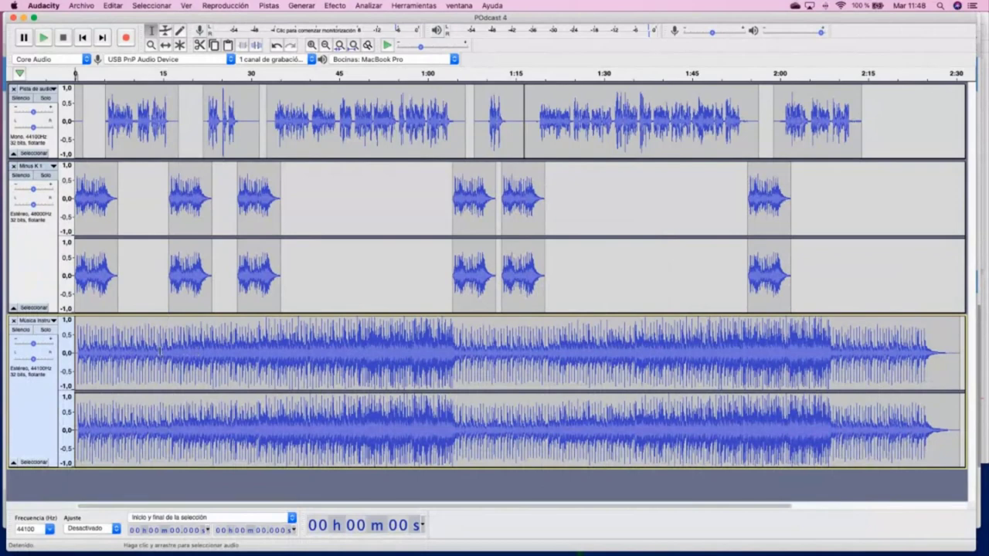
- Lower the gain of the Música Instrumental track to -14 dB
mouse_move(34, 347)
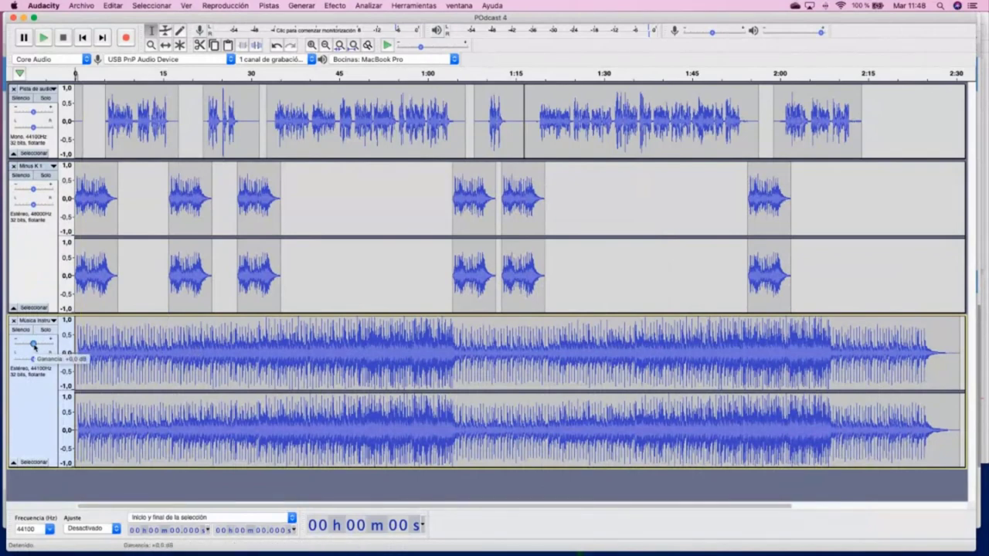
drag(34, 347, 34, 346)
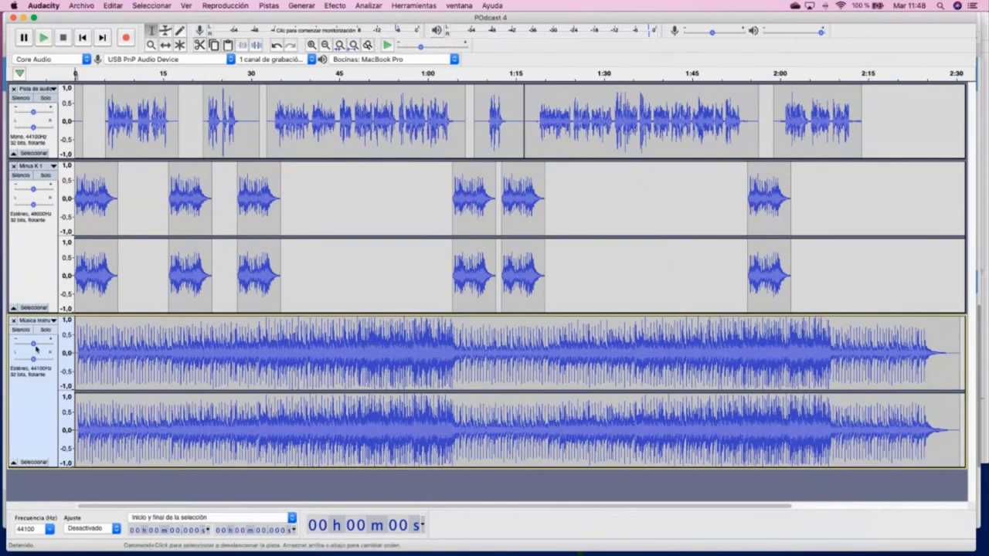
drag(35, 345, 20, 351)
- Play the mix from the start, from about 11 s under the voice, and from about 19 s at the second Minus K 1 clip
key(space)
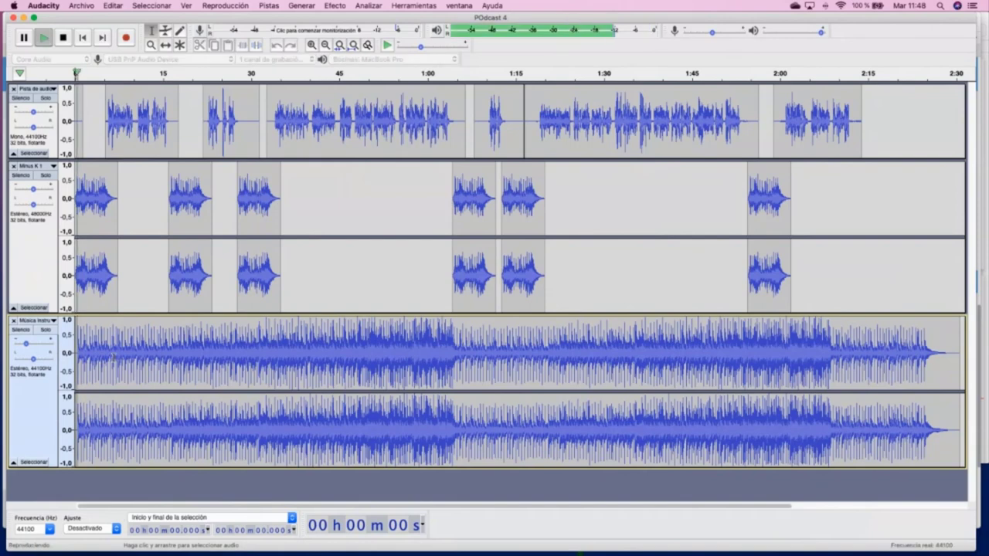
click(141, 135)
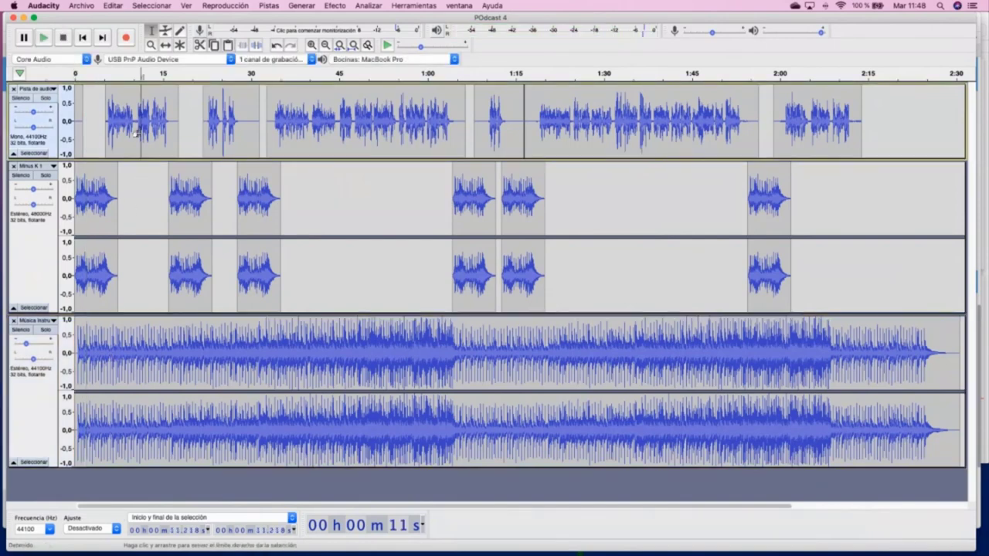
key(space)
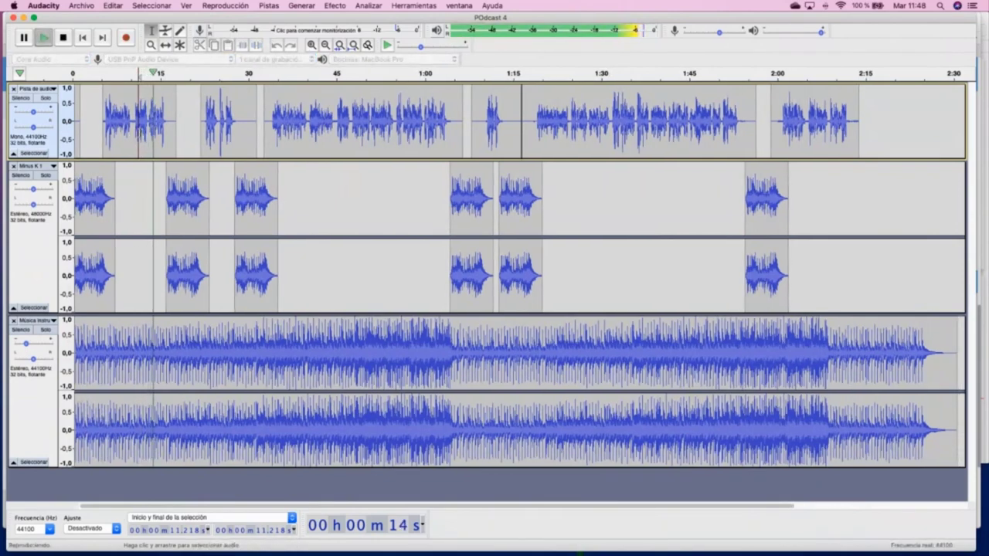
key(space)
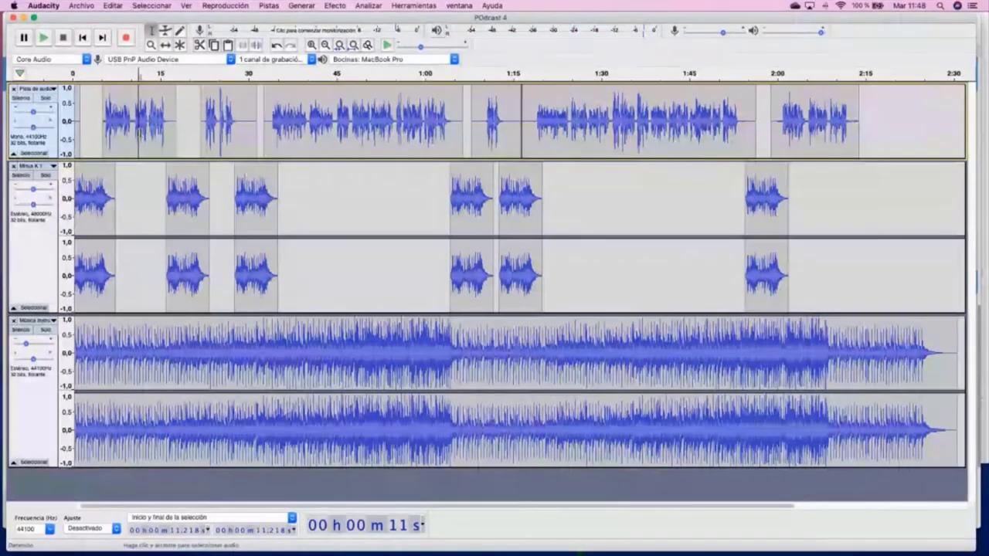
click(185, 231)
key(space)
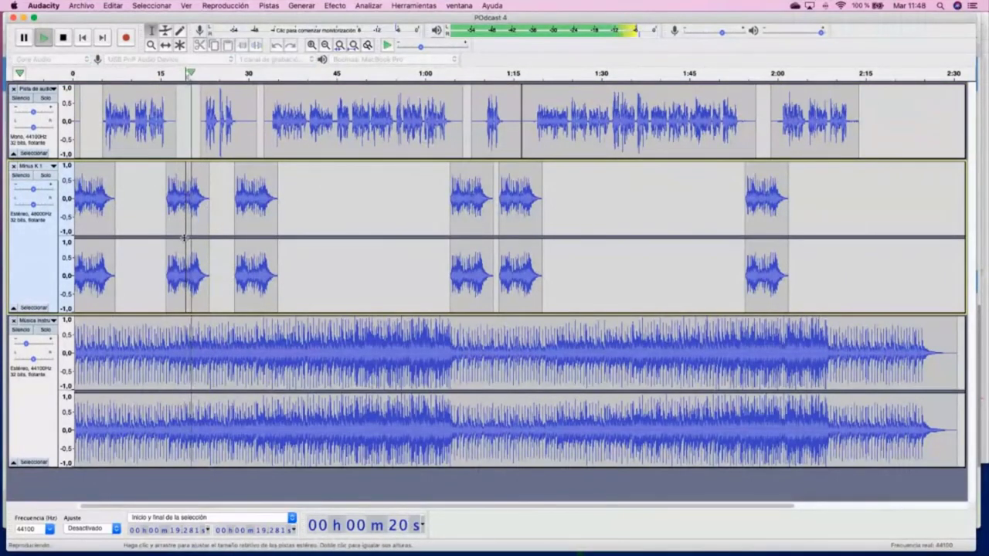
key(space)
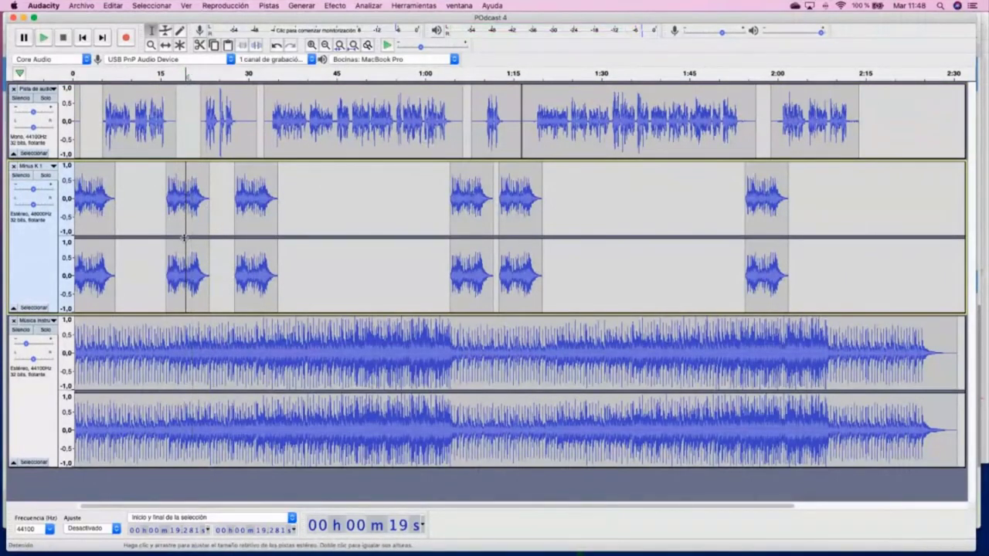
- Raise the gain of the Música Instrumental track slightly
click(164, 323)
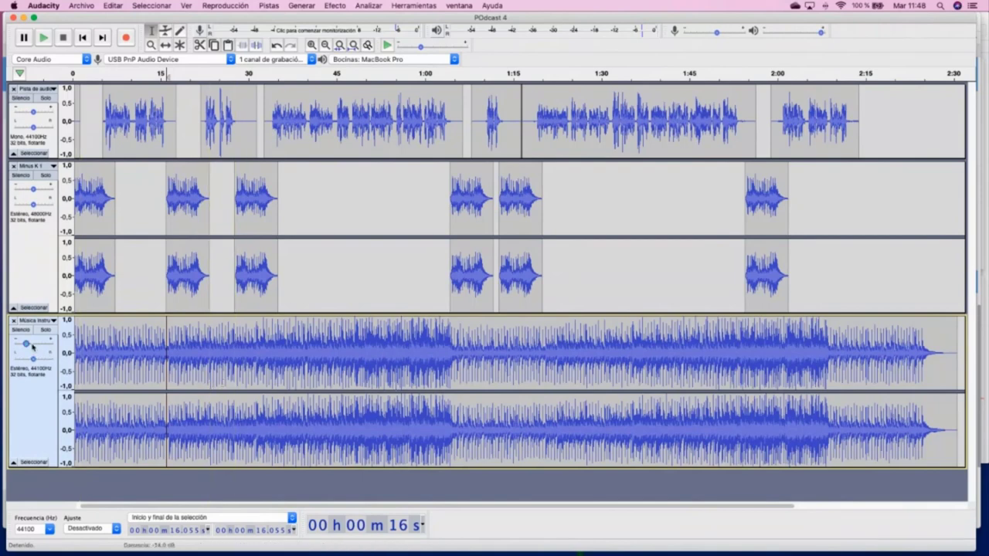
mouse_move(32, 347)
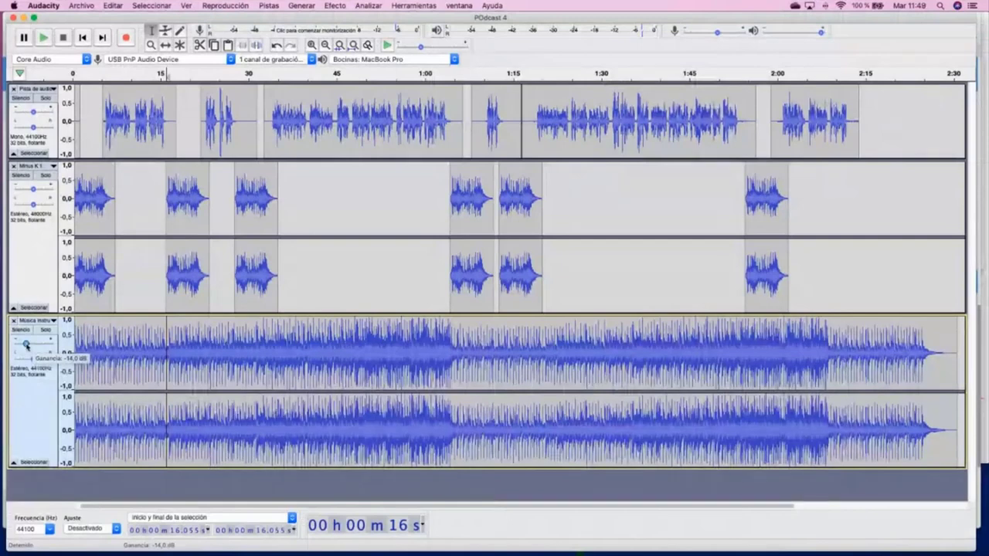
mouse_move(27, 345)
mouse_down()
mouse_move(36, 344)
mouse_move(27, 347)
mouse_up()
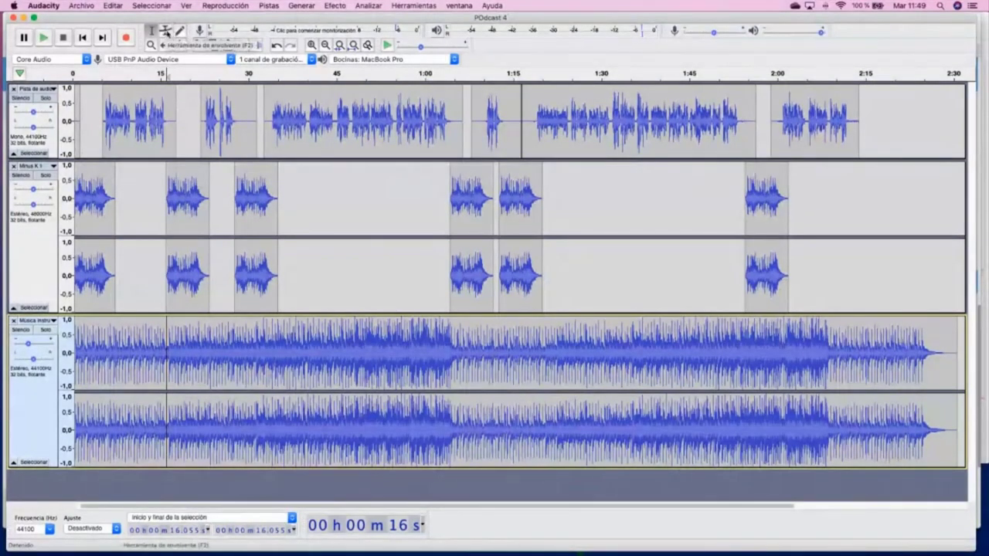
click(152, 32)
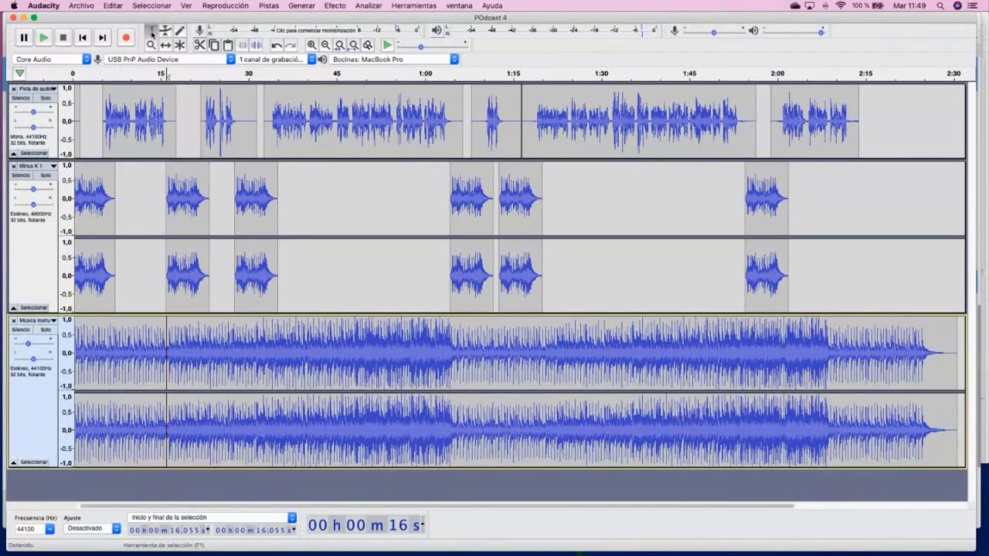
click(165, 31)
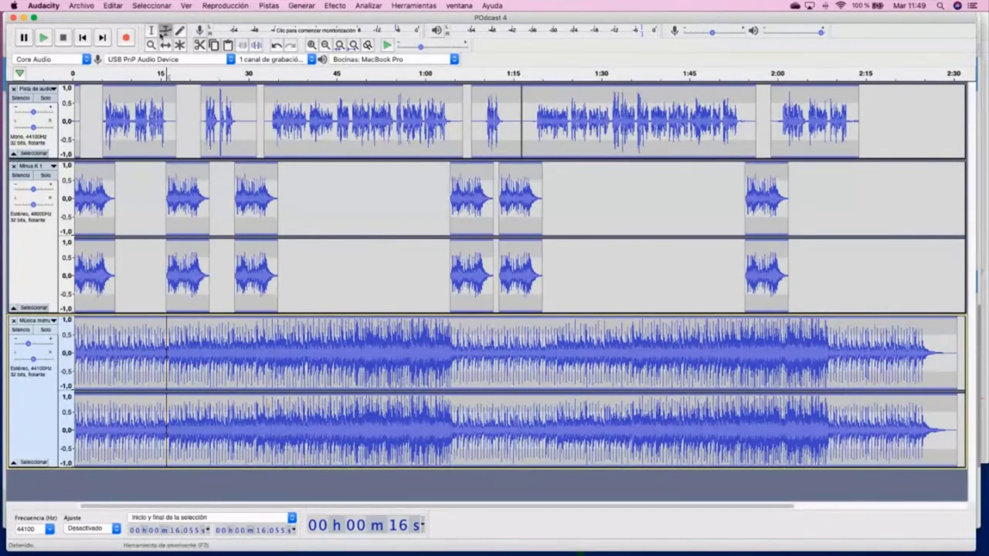
click(152, 33)
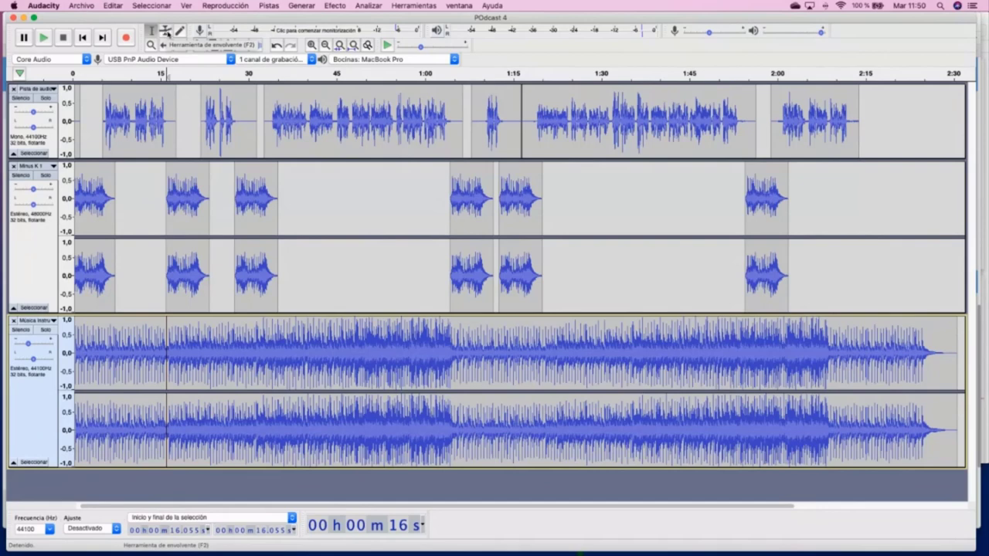
- Lower the Música Instrumental track's volume slightly with the Envelope tool at about 10 s, and play the mix from about 9 s
click(166, 31)
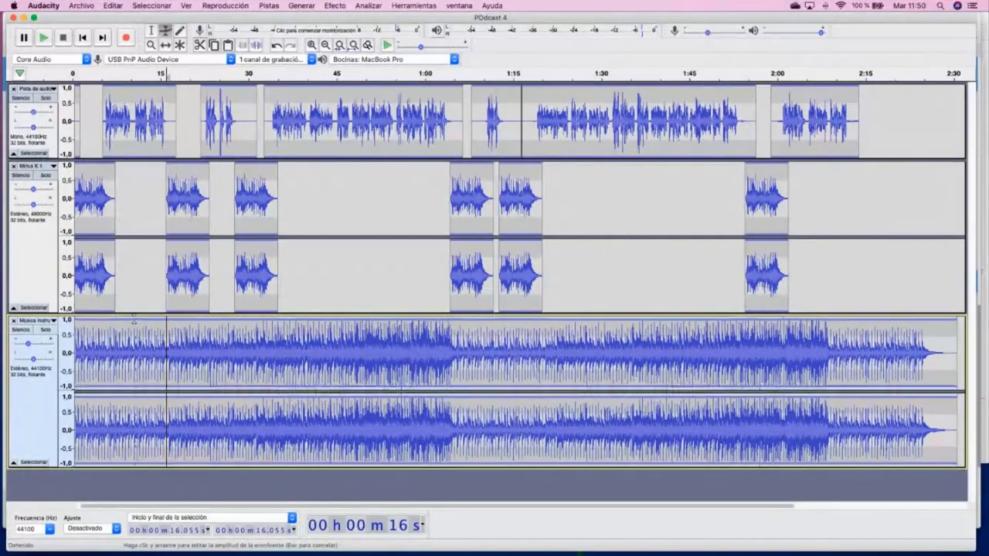
mouse_move(134, 323)
mouse_down()
mouse_move(132, 331)
mouse_move(133, 320)
mouse_up()
click(152, 31)
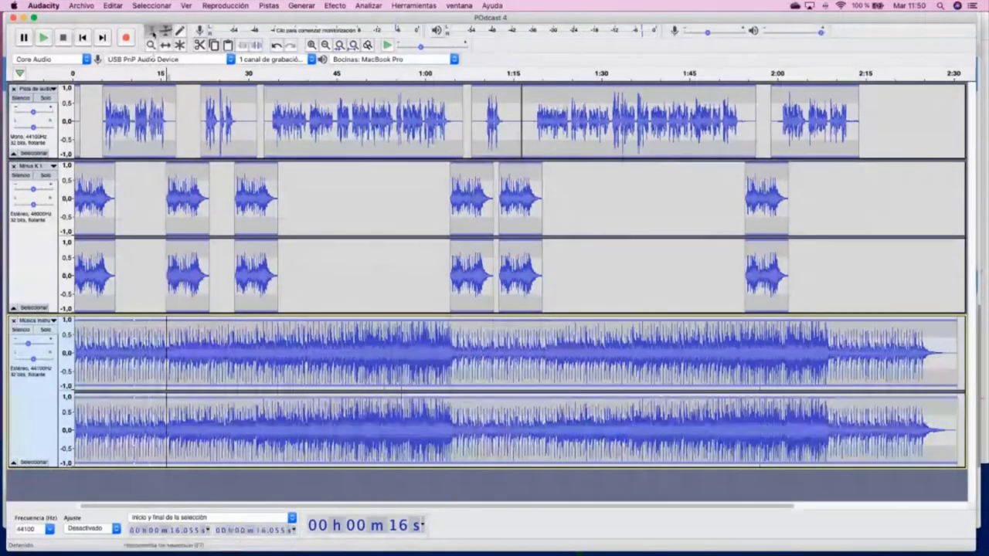
click(125, 112)
key(space)
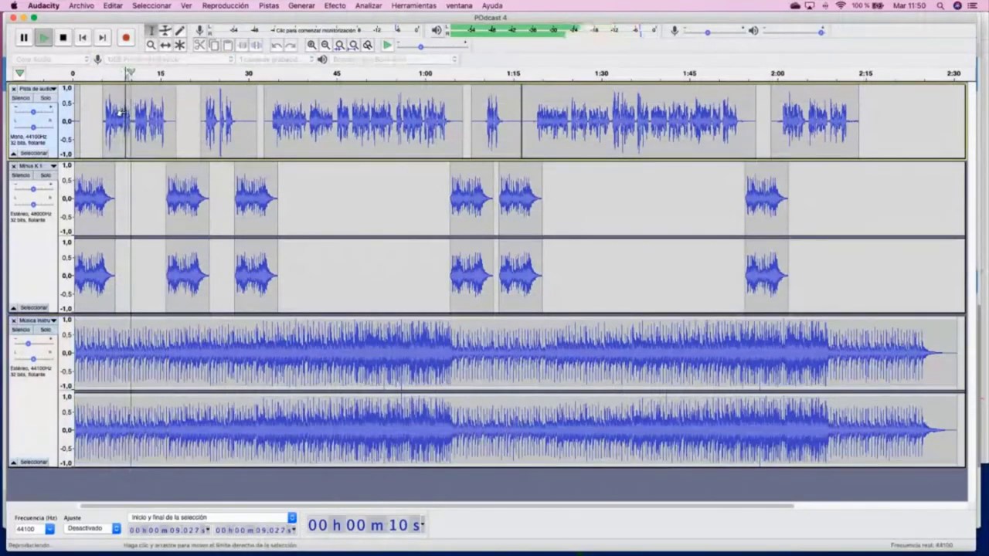
key(space)
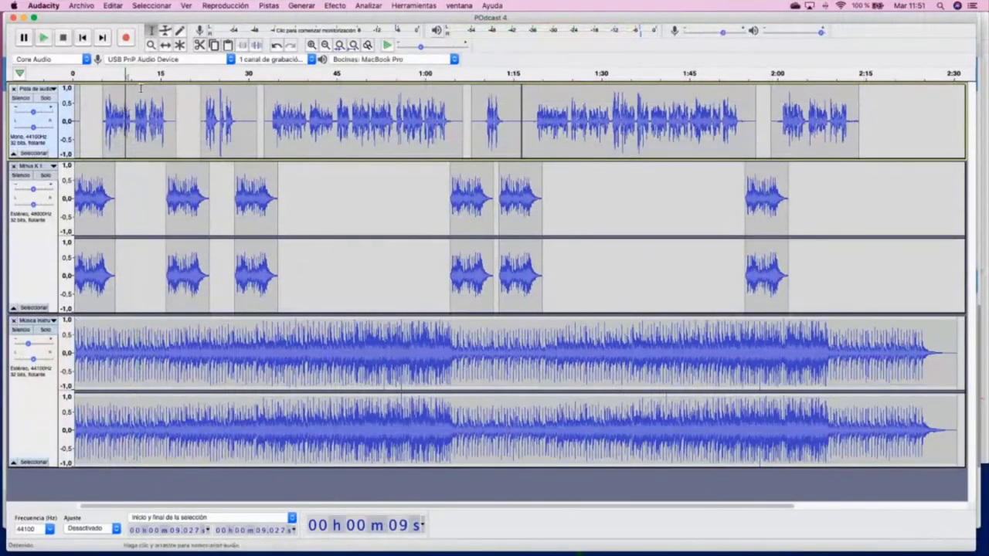
- Lower the Música Instrumental track's envelope further at the existing control point, and replay the mix from about 9 s with the Selection tool
click(165, 31)
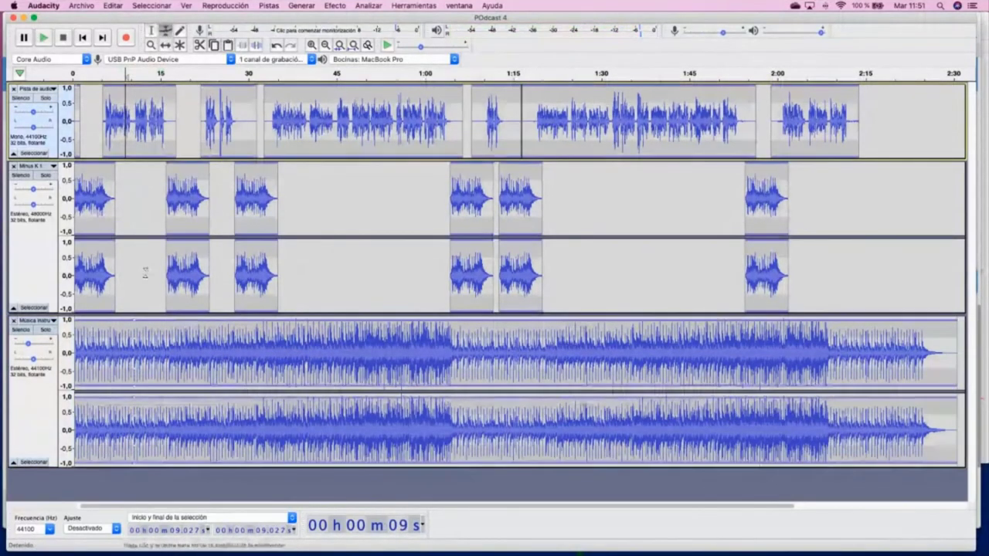
click(133, 321)
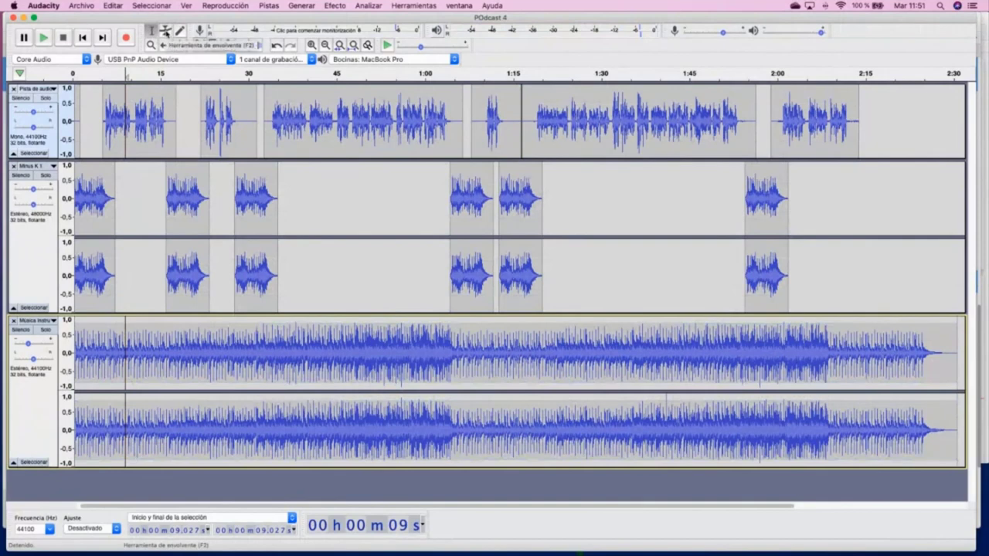
key(space)
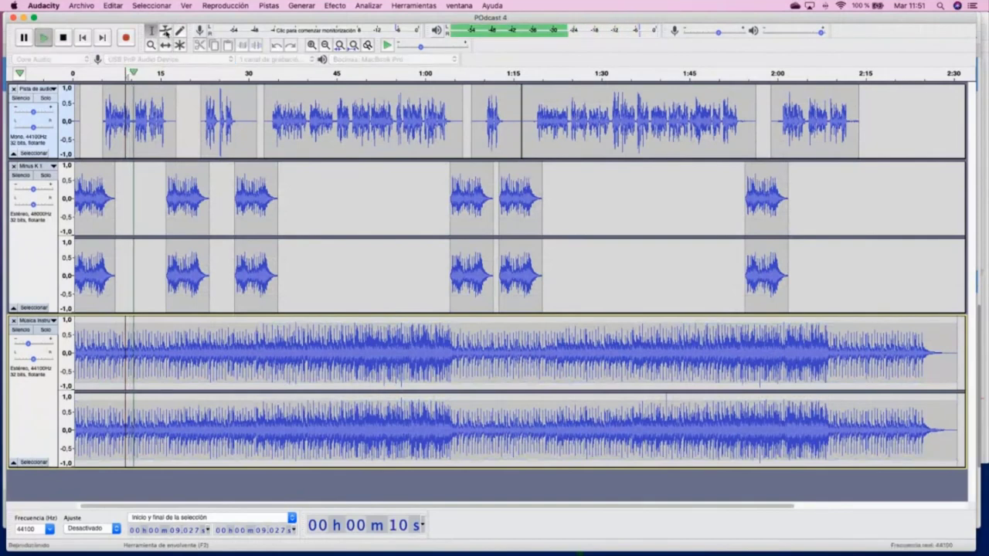
key(space)
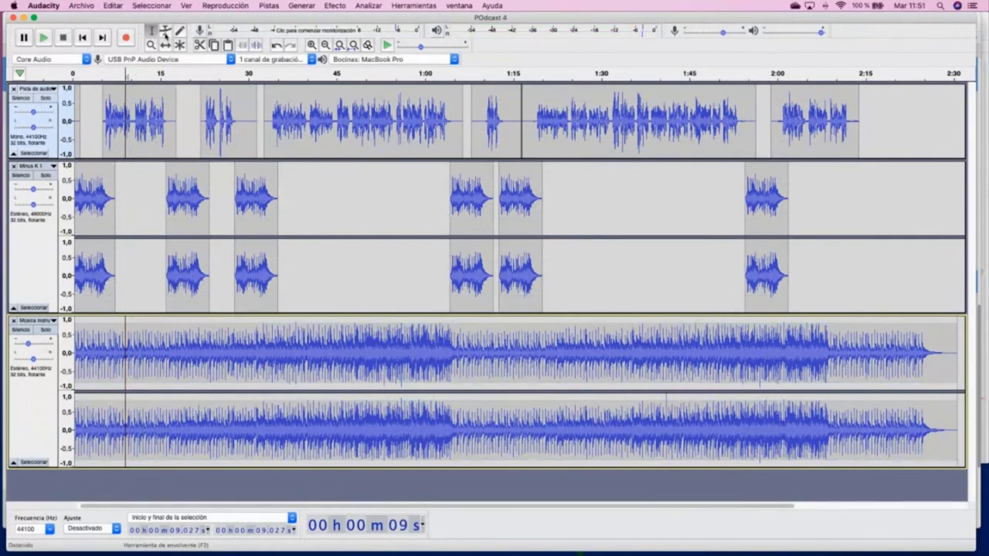
- Lower the Música Instrumental track's envelope a little more at about 10 s, and play the mix from about 9 s and 55 s
click(165, 31)
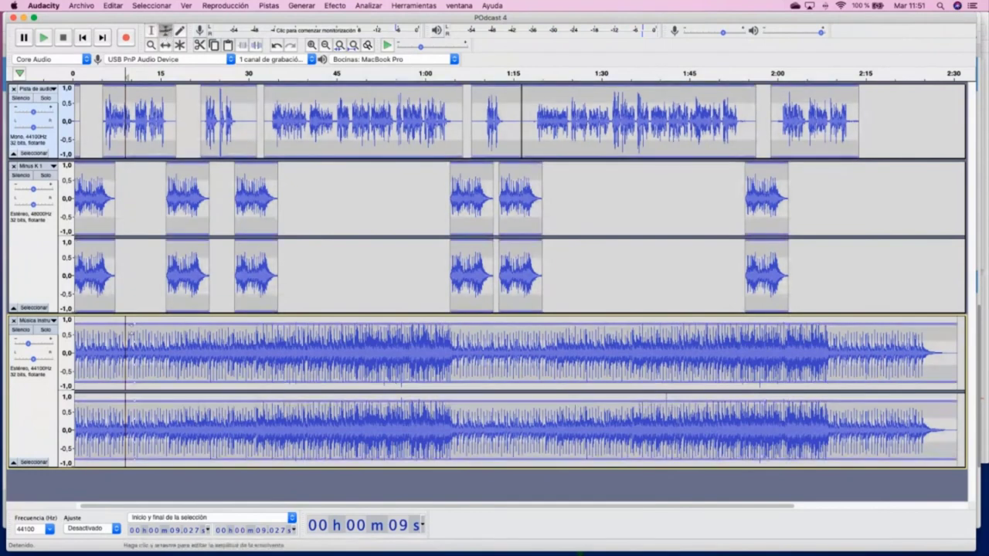
drag(134, 325, 134, 325)
click(151, 31)
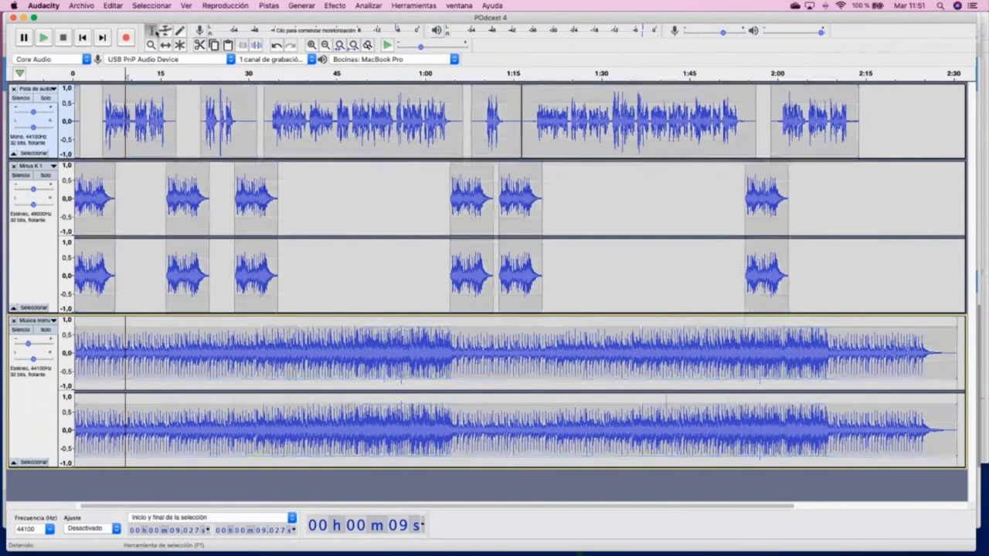
key(space)
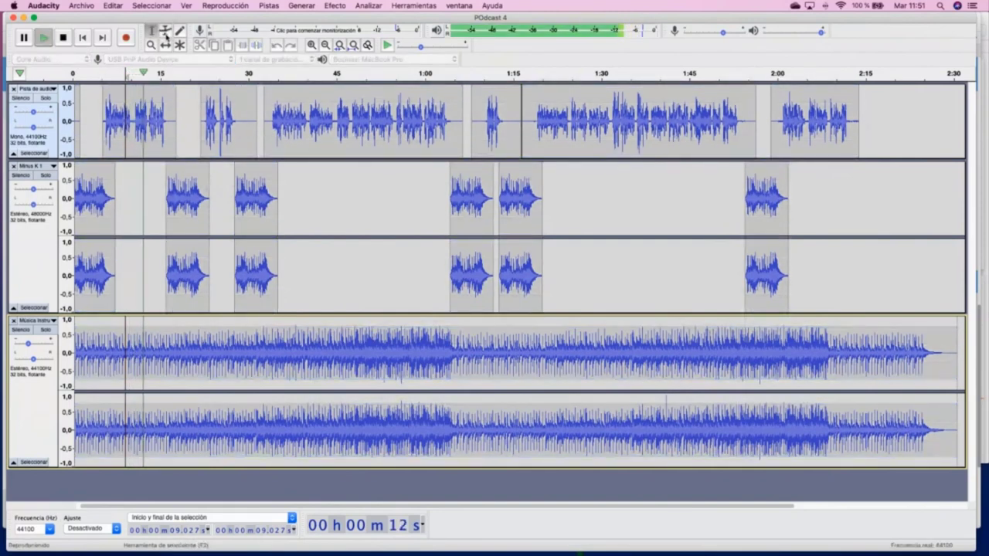
click(398, 133)
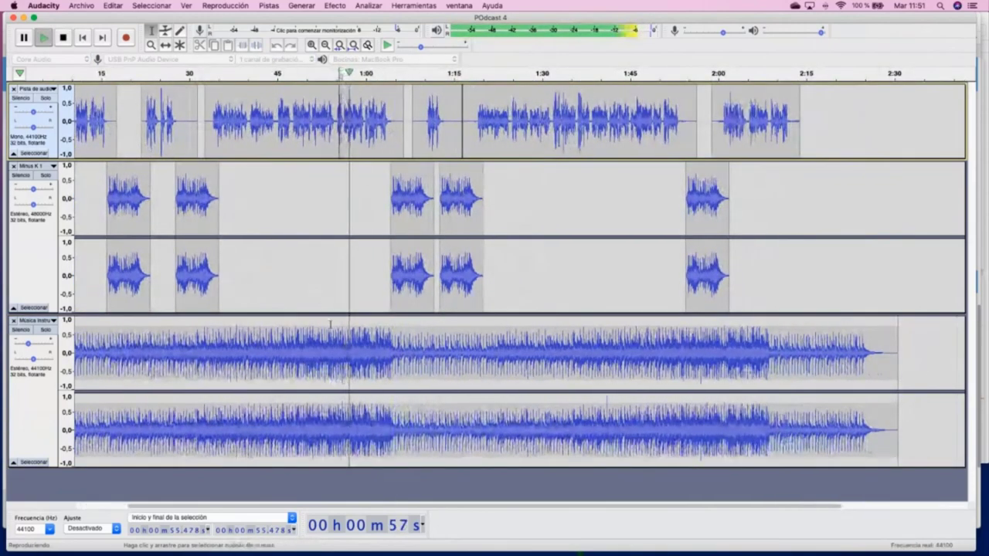
key(space)
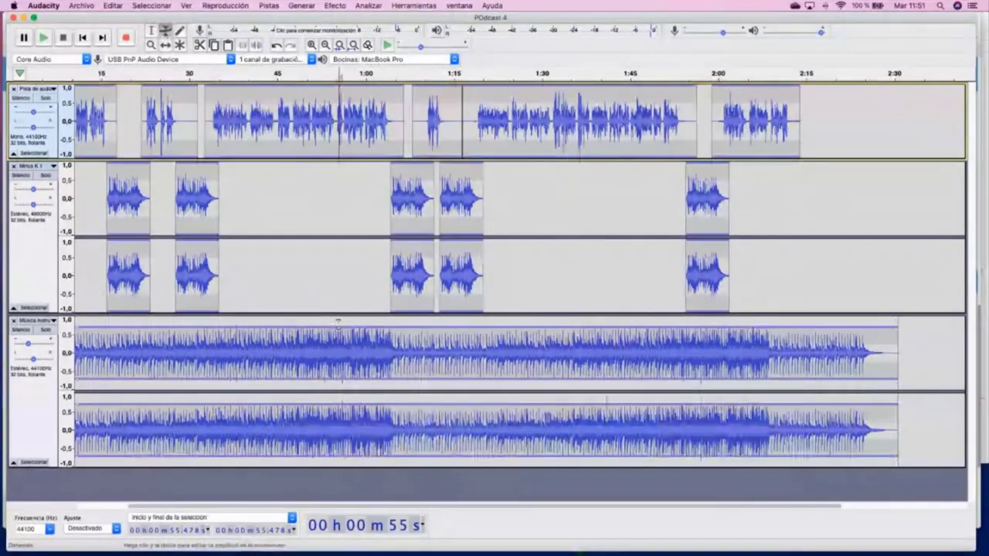
- Lower the Música Instrumental track's envelope slightly with a control point at about 55 s, and replay the mix from there
drag(338, 321, 340, 328)
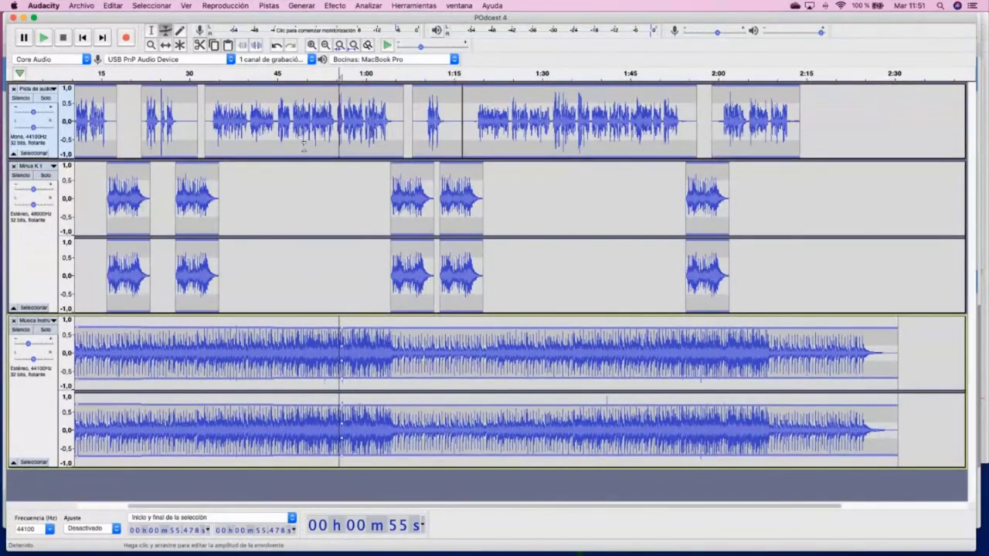
click(152, 31)
key(space)
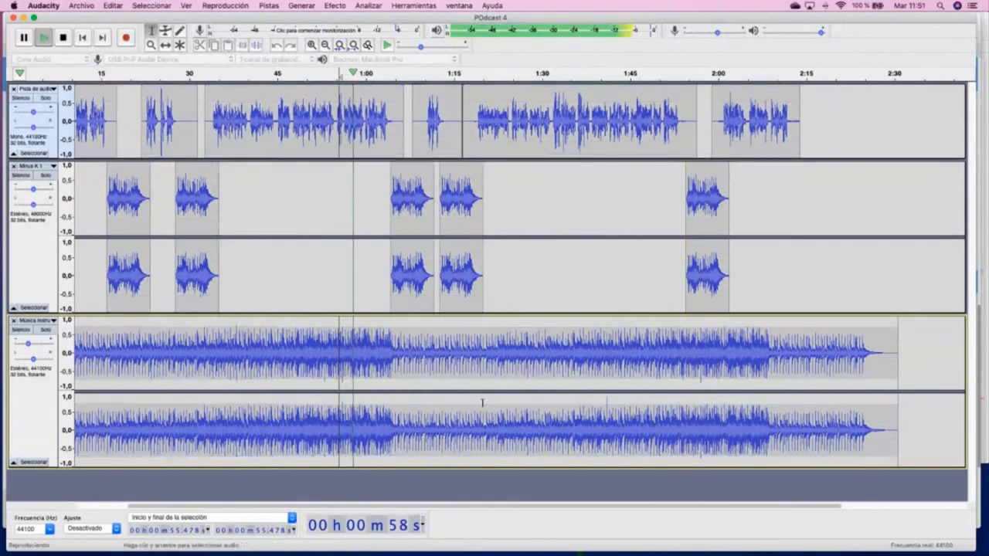
key(space)
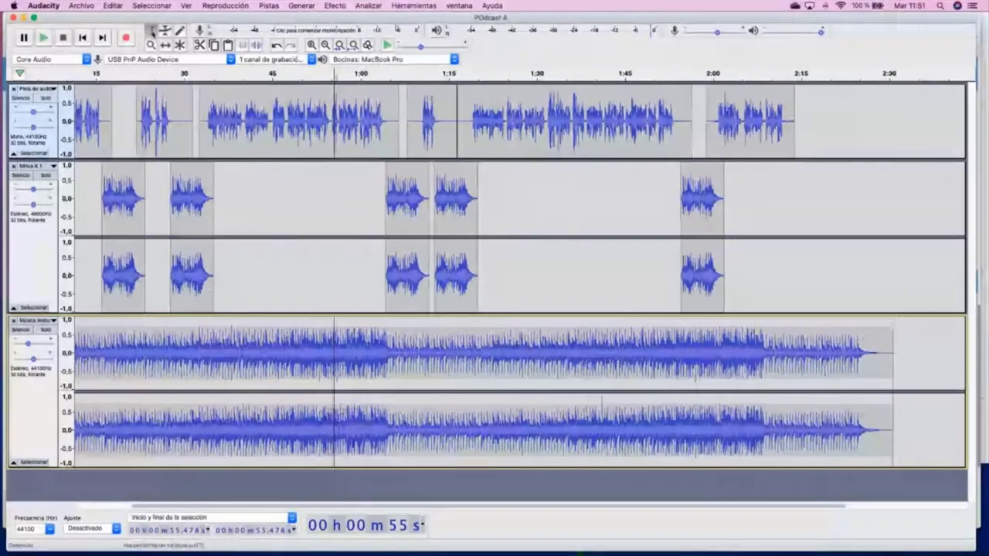
- Lower the Música Instrumental envelope point at about 56 s to match the level at about 10 s
click(165, 31)
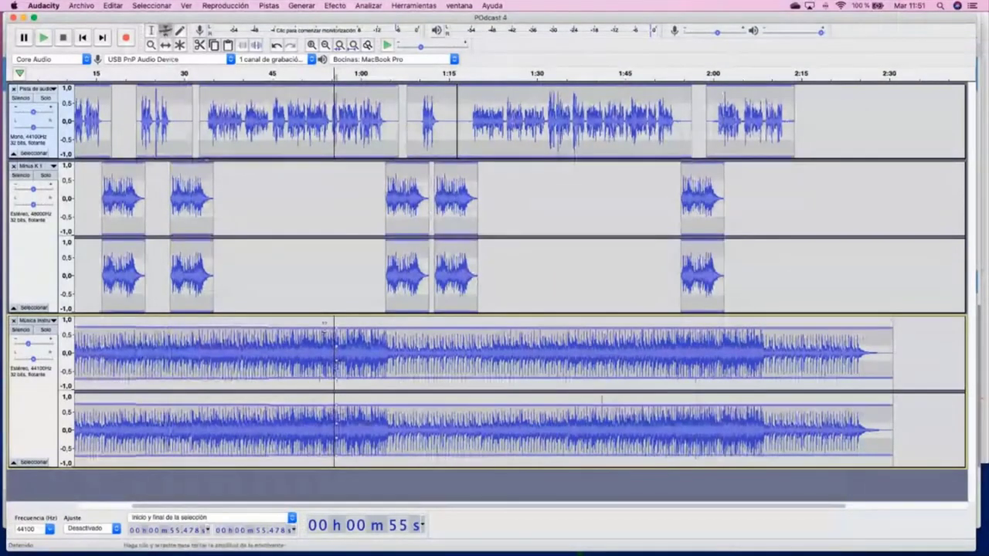
scroll(358, 343, left, 3)
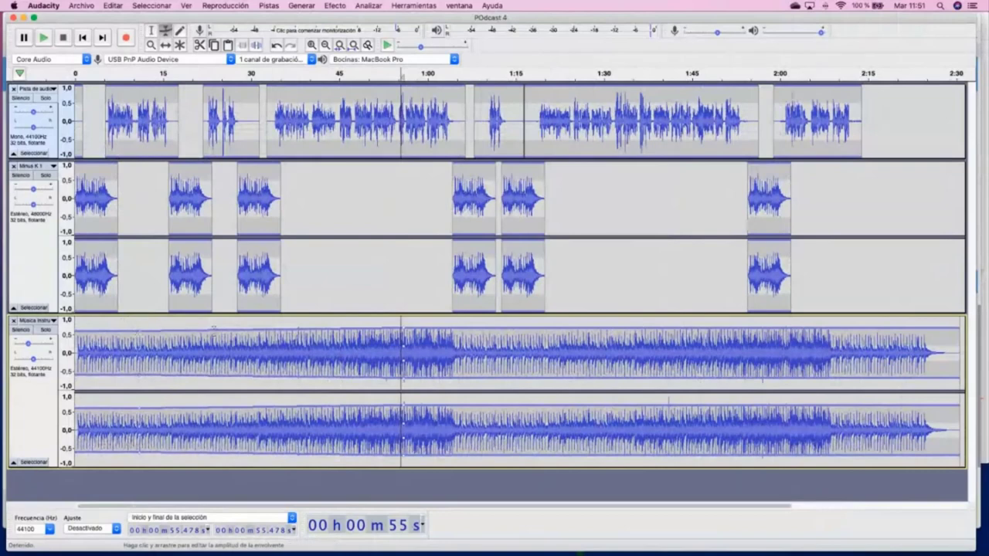
drag(402, 329, 404, 329)
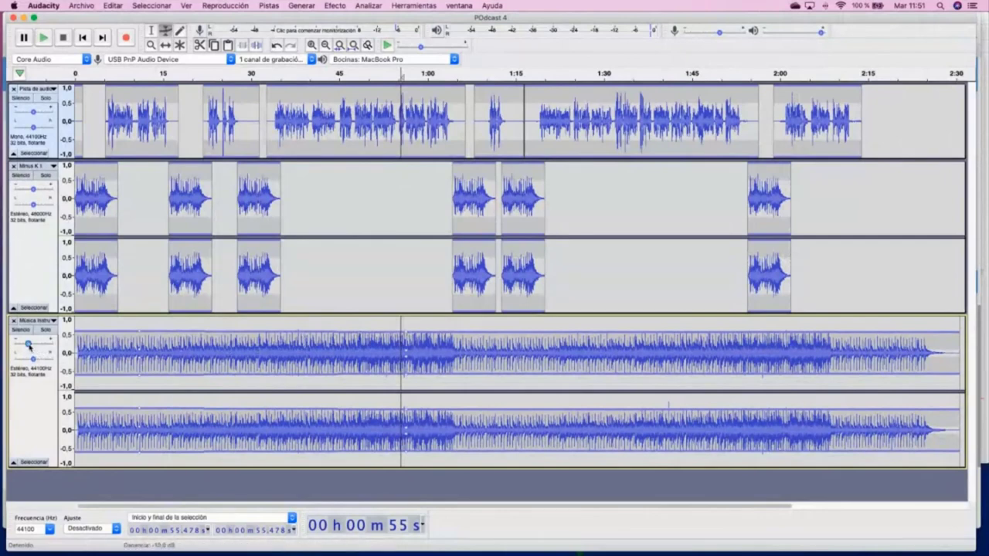
mouse_move(30, 347)
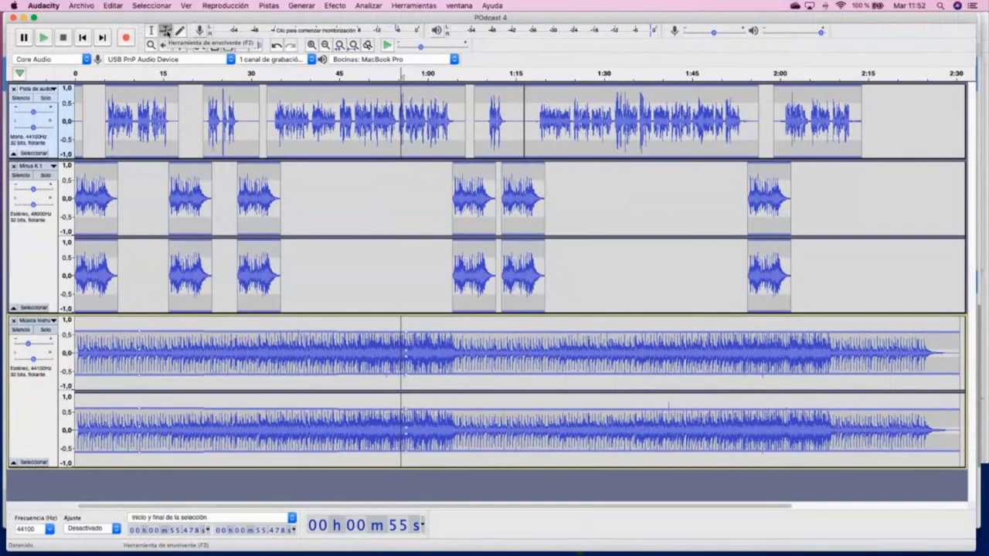
- Add envelope control points on the Música Instrumental track at the start and end of the Minus K 1 clips
click(165, 30)
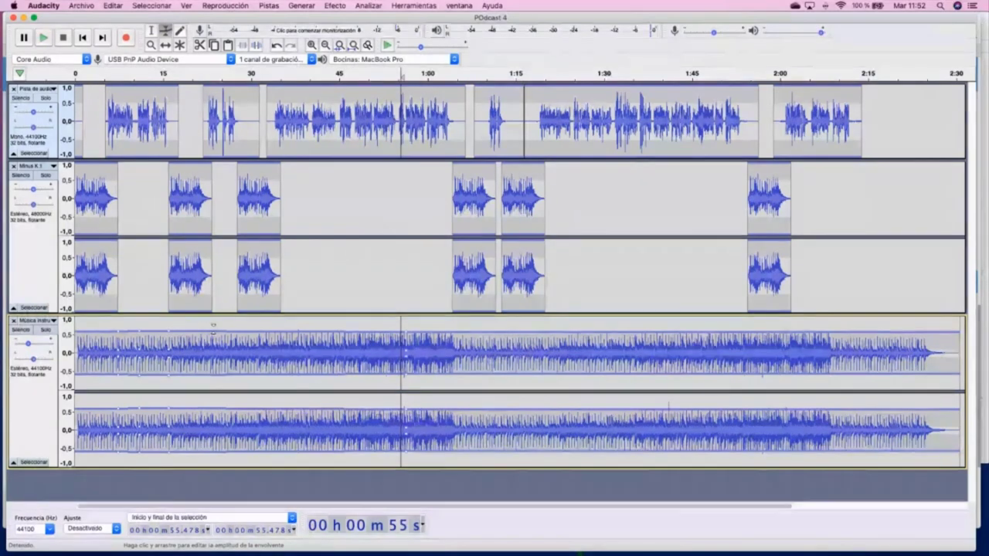
click(239, 332)
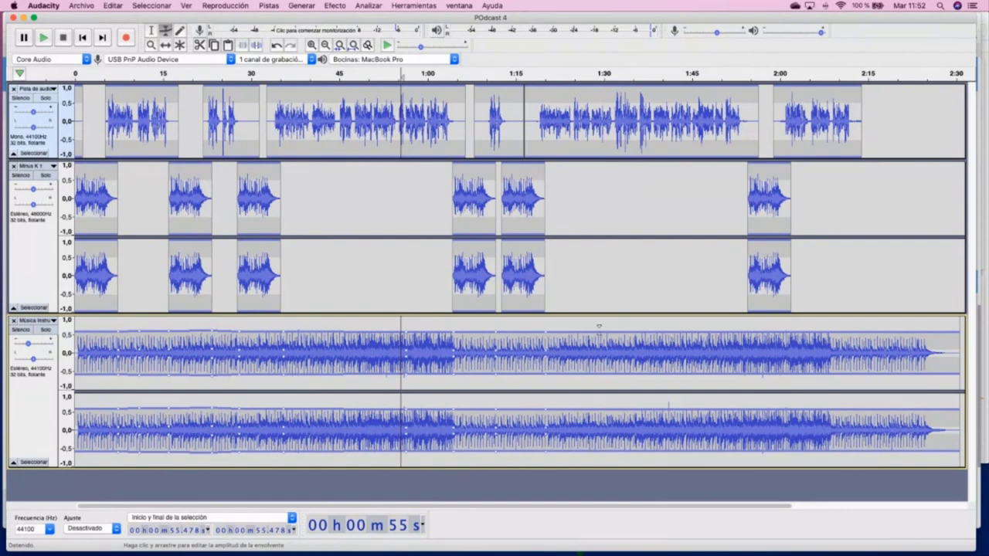
click(747, 327)
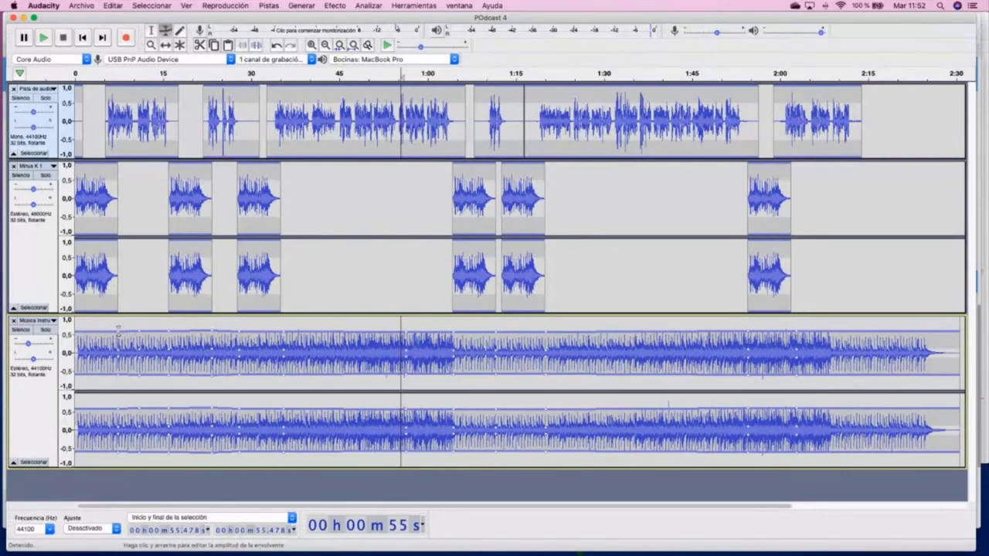
- Reduce the Música Instrumental envelope to near silence under the first Minus K 1 clip, rising to full level at about 8 s
drag(118, 327, 110, 347)
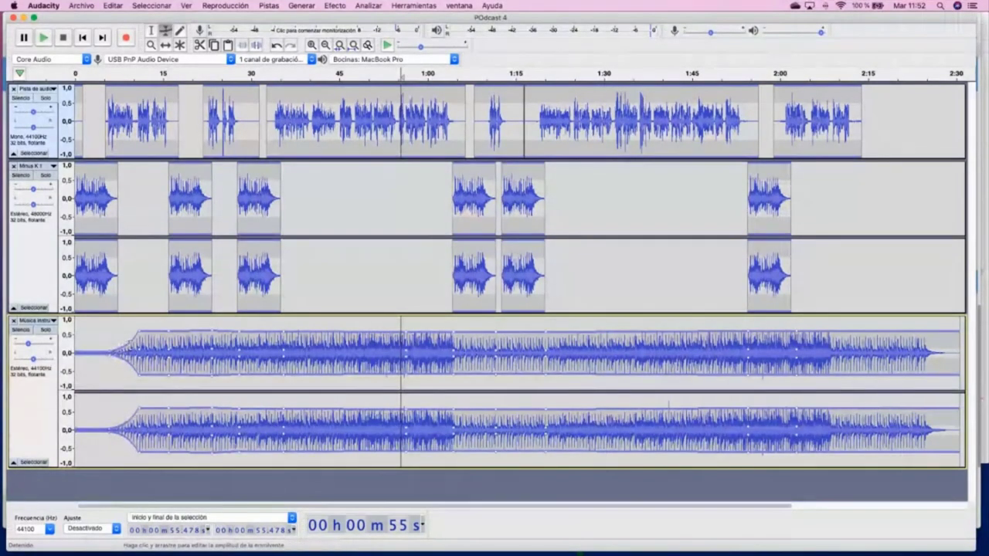
drag(137, 333, 108, 350)
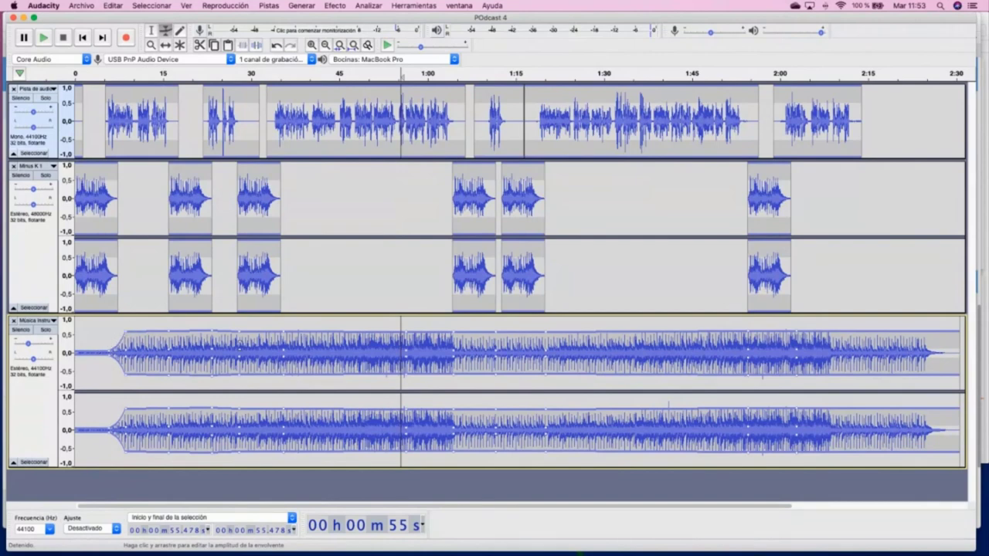
- Reduce the Música Instrumental envelope to near silence under the second Minus K 1 clip, between about 16 s and 23 s
drag(214, 328, 169, 327)
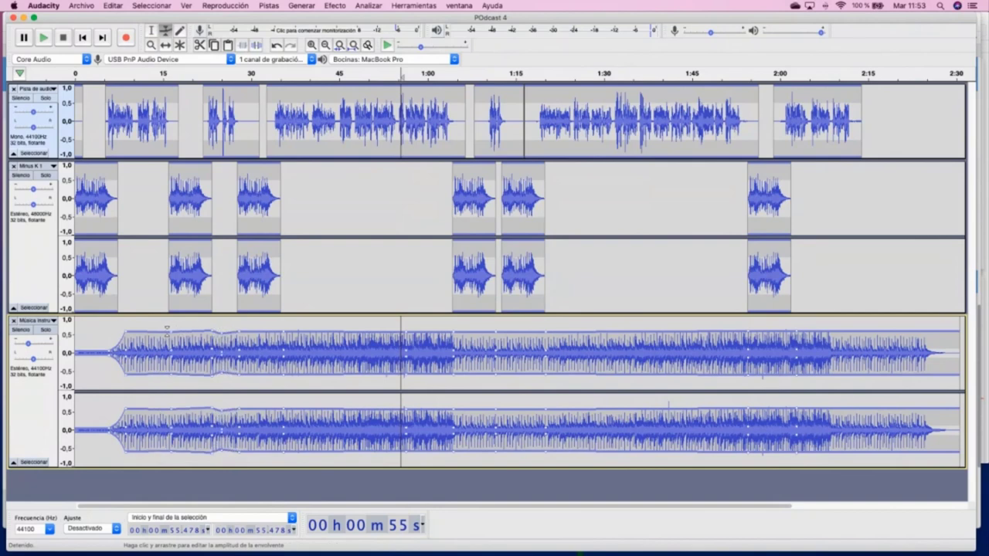
click(168, 328)
click(164, 329)
drag(205, 327, 175, 346)
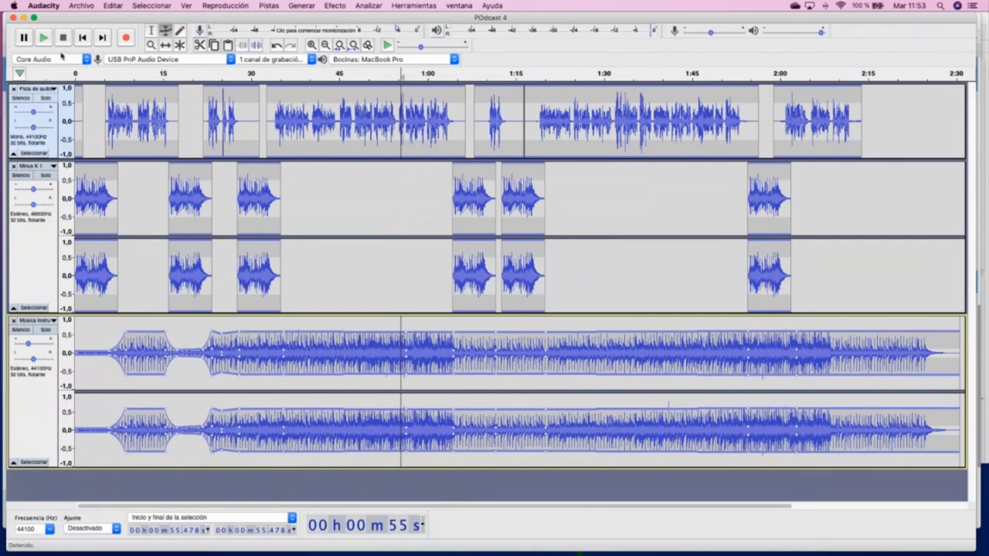
- Play the mix from the start to about 27 s to check the music dips under the first two Minus K 1 clips
click(151, 30)
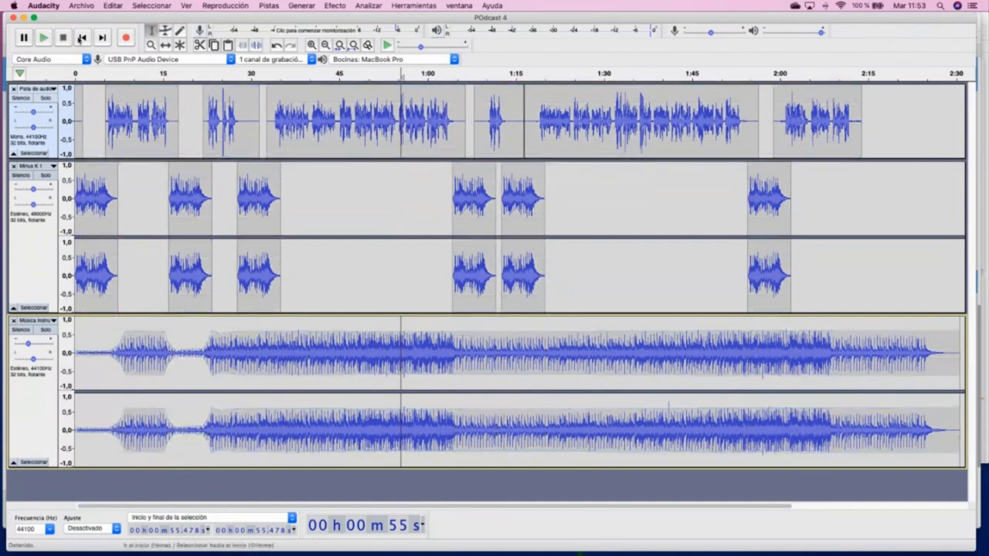
click(82, 37)
key(space)
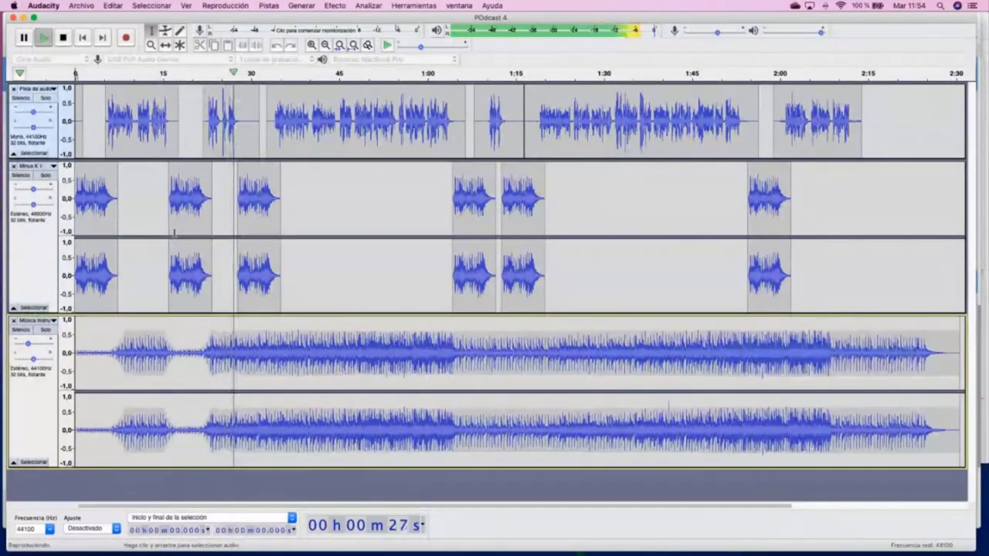
key(space)
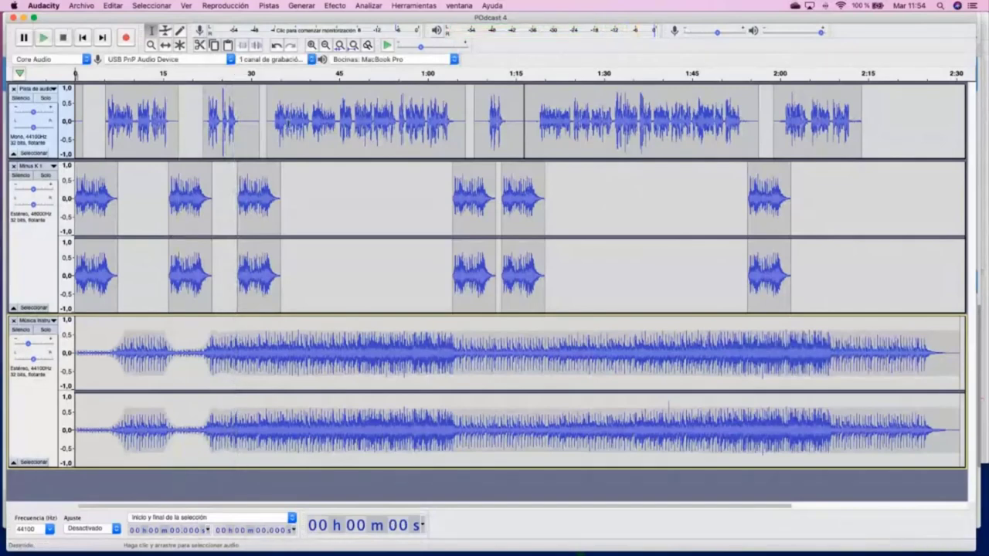
- Reduce the Música Instrumental envelope to near silence under the third Minus K 1 clip, between about 28 s and 35 s
click(165, 30)
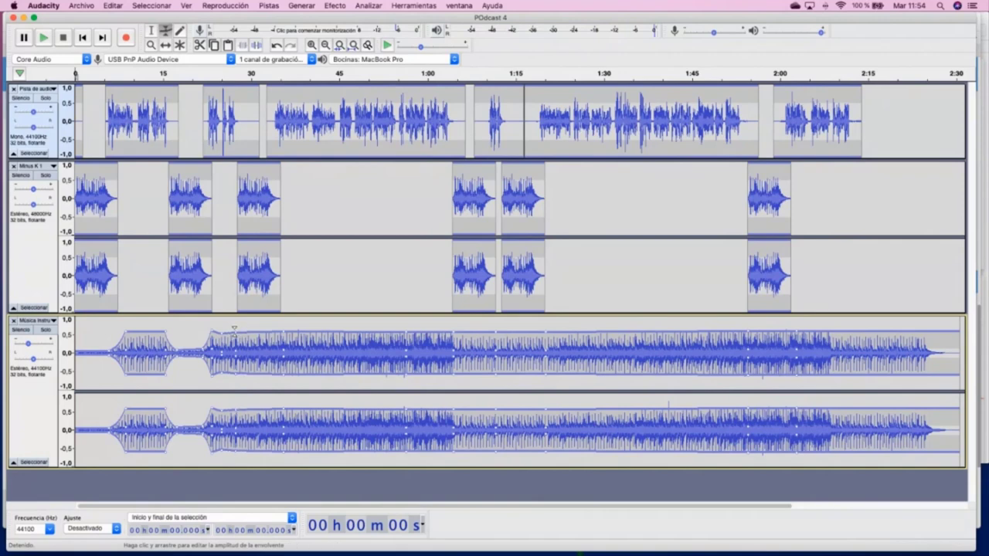
drag(241, 327, 271, 348)
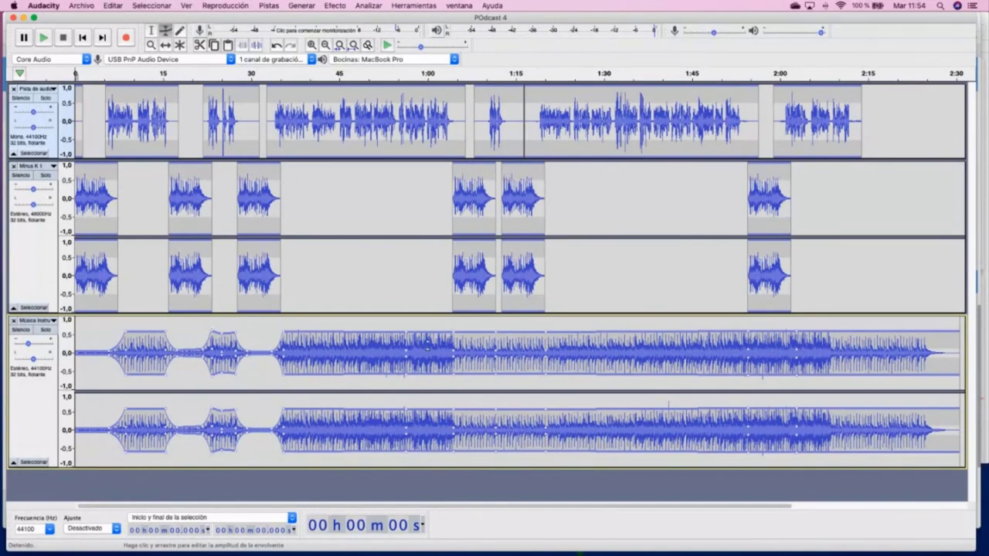
click(165, 32)
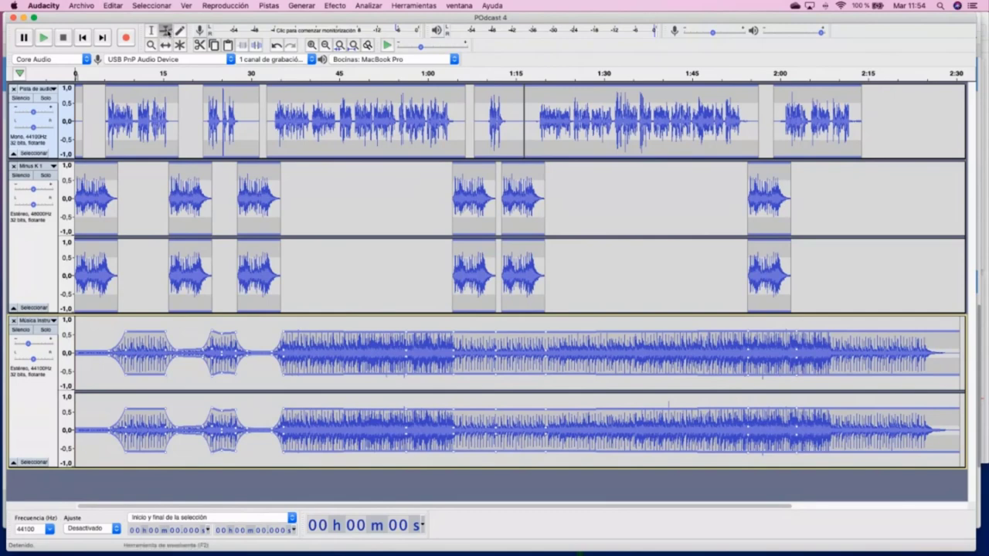
click(151, 33)
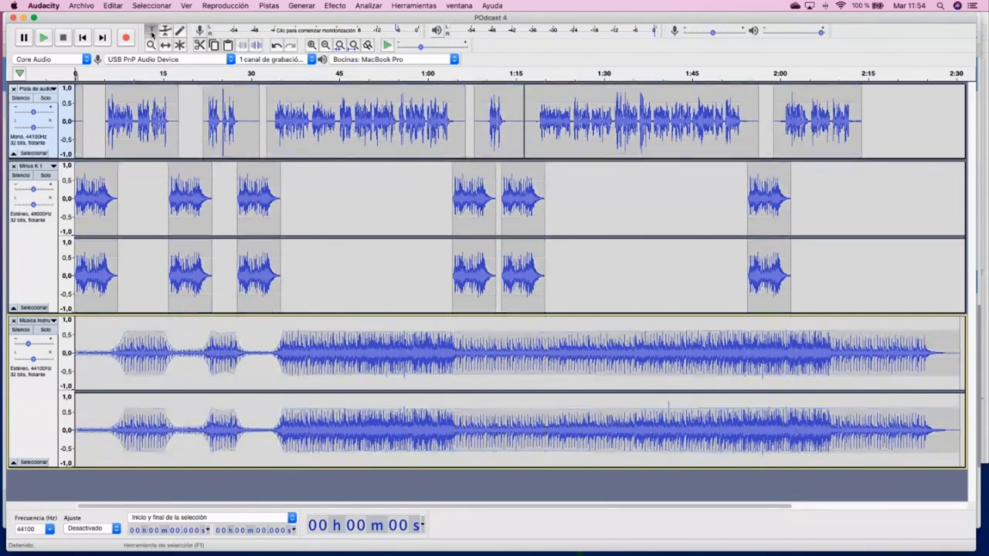
- Reduce the Música Instrumental envelope to near silence under the fourth and fifth Minus K 1 clips, between about 1:05 and 1:20
click(165, 32)
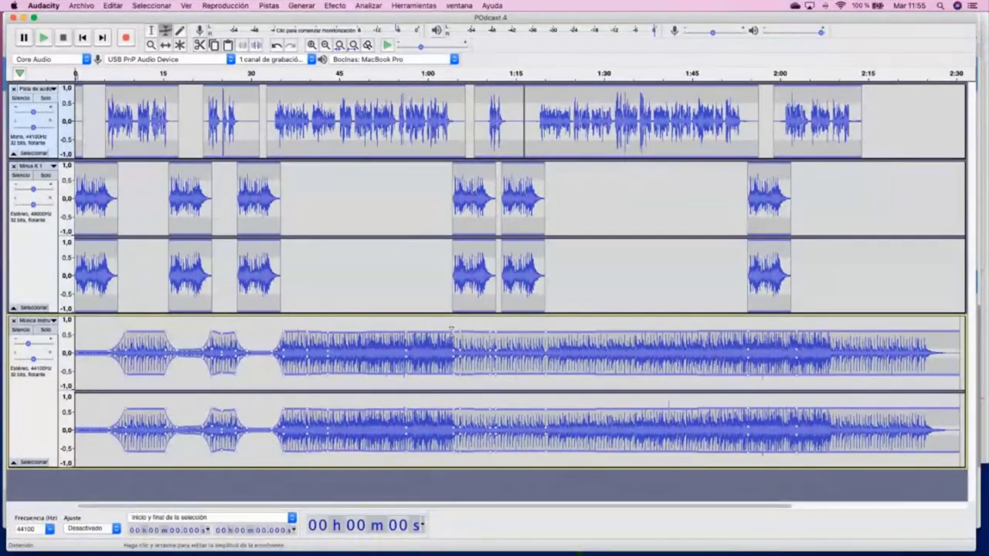
drag(461, 331, 483, 346)
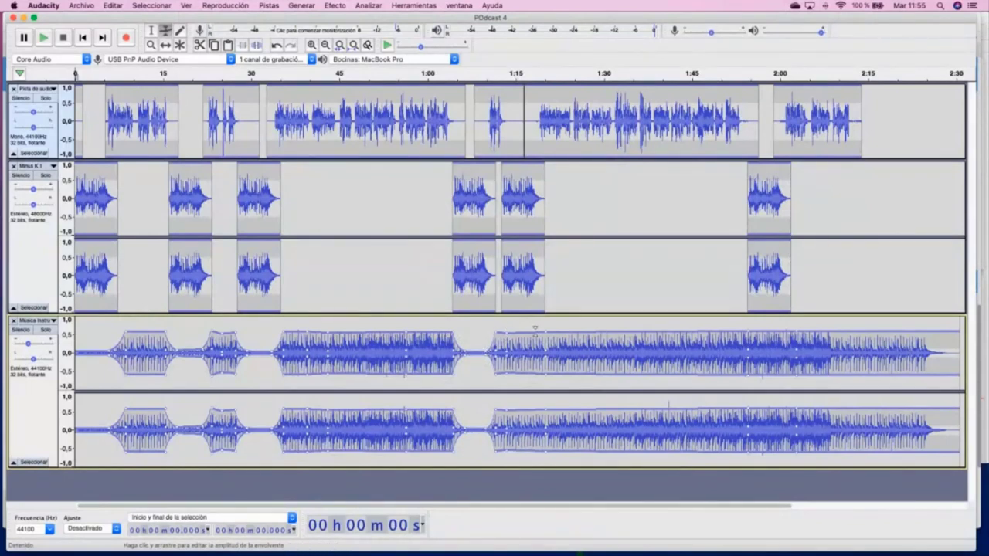
mouse_move(507, 332)
mouse_down()
mouse_move(508, 346)
mouse_move(540, 338)
mouse_move(536, 349)
mouse_move(505, 344)
mouse_up()
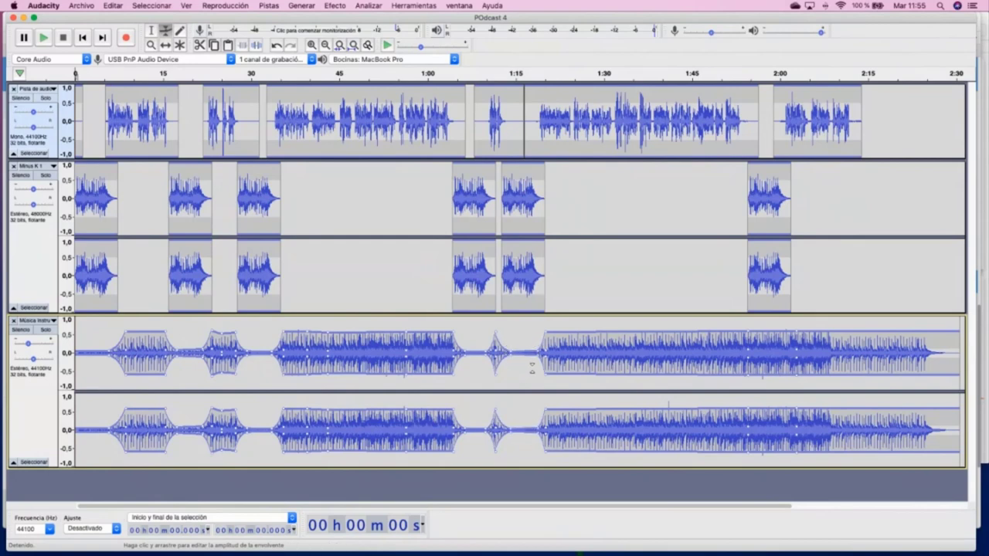
- Reduce the Música Instrumental envelope under the last Minus K 1 clip, and fade the track out from about 2:16 to its end
scroll(531, 367, right, 5)
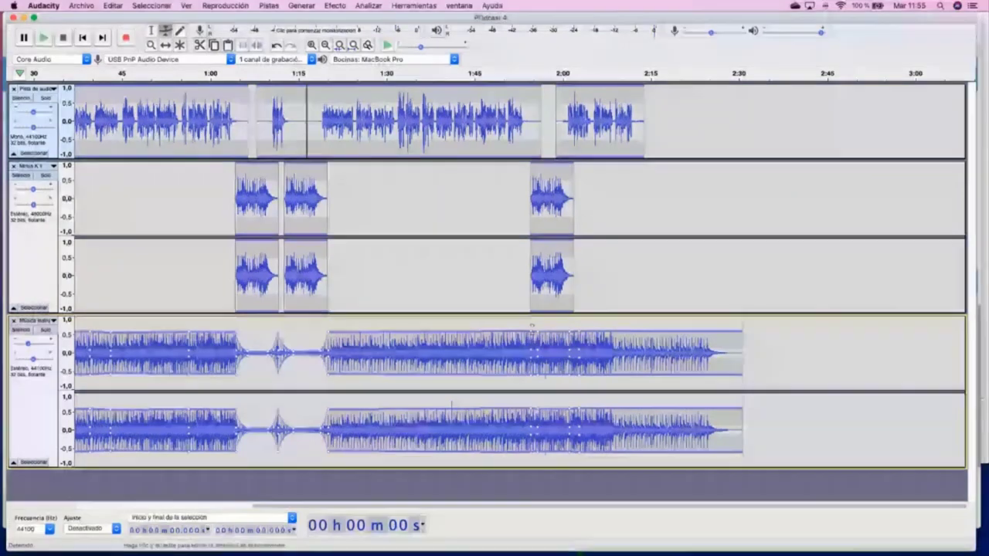
mouse_move(568, 330)
mouse_down()
mouse_move(537, 331)
mouse_move(540, 349)
mouse_move(570, 335)
mouse_move(569, 349)
mouse_up()
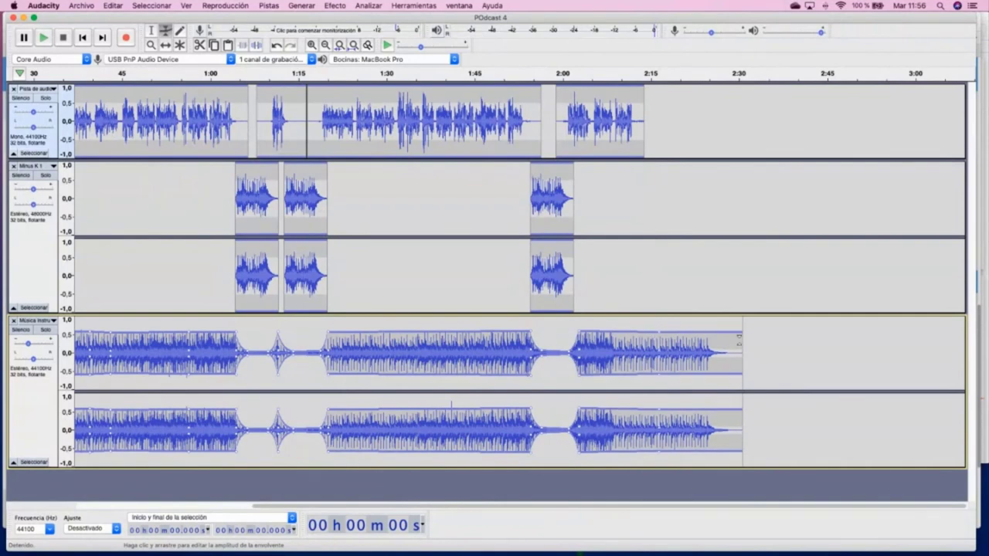
drag(739, 331, 732, 352)
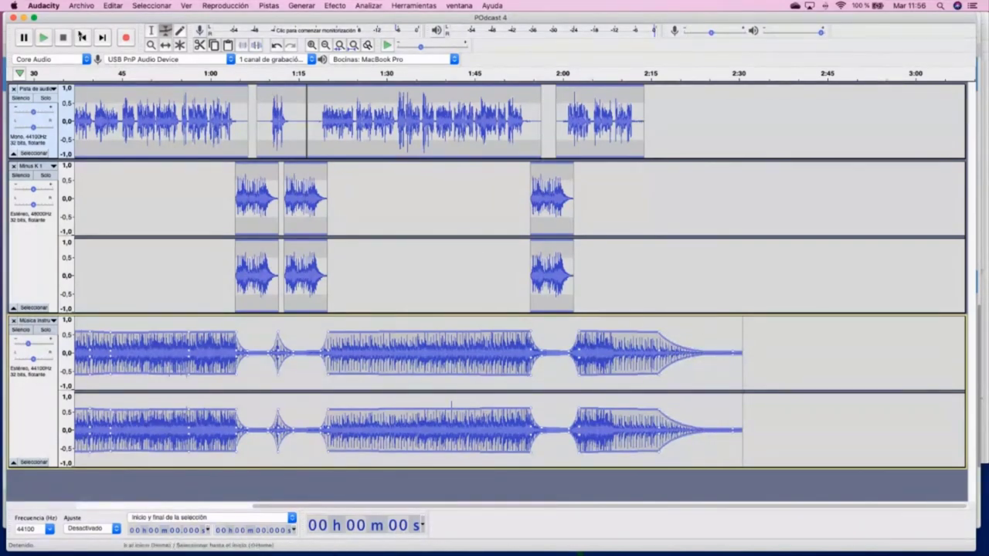
- Play the mix from about 2:09 to check the closing fade-out of the background music
click(151, 31)
click(617, 155)
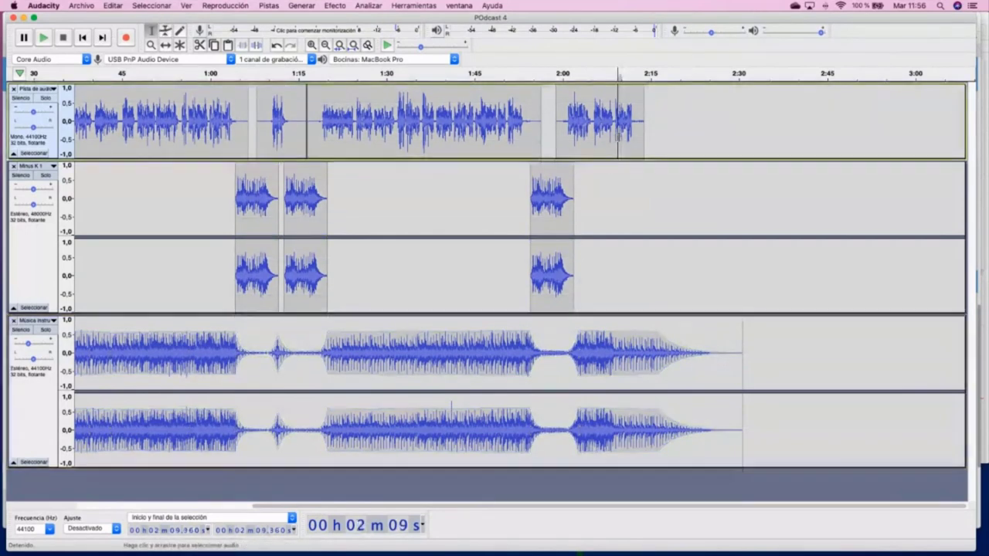
key(space)
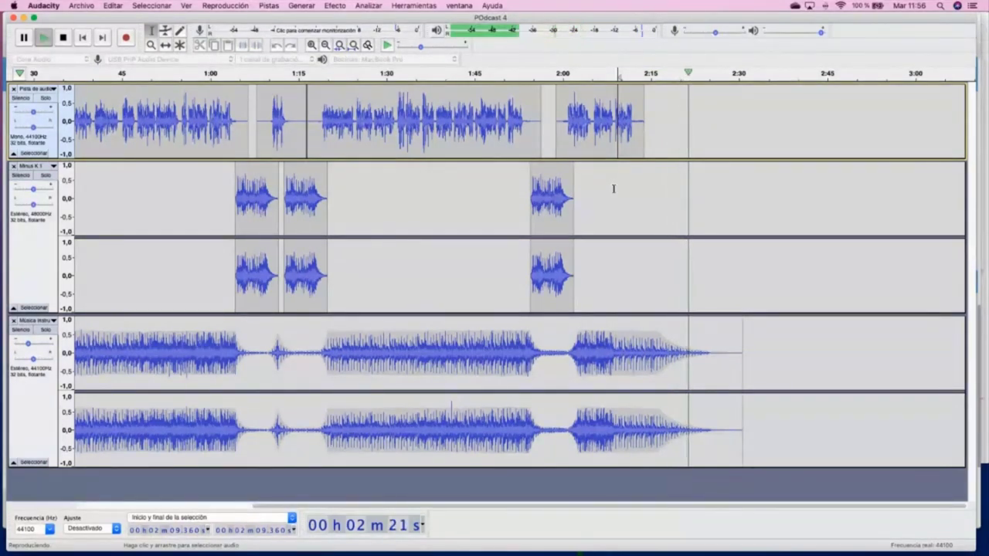
key(space)
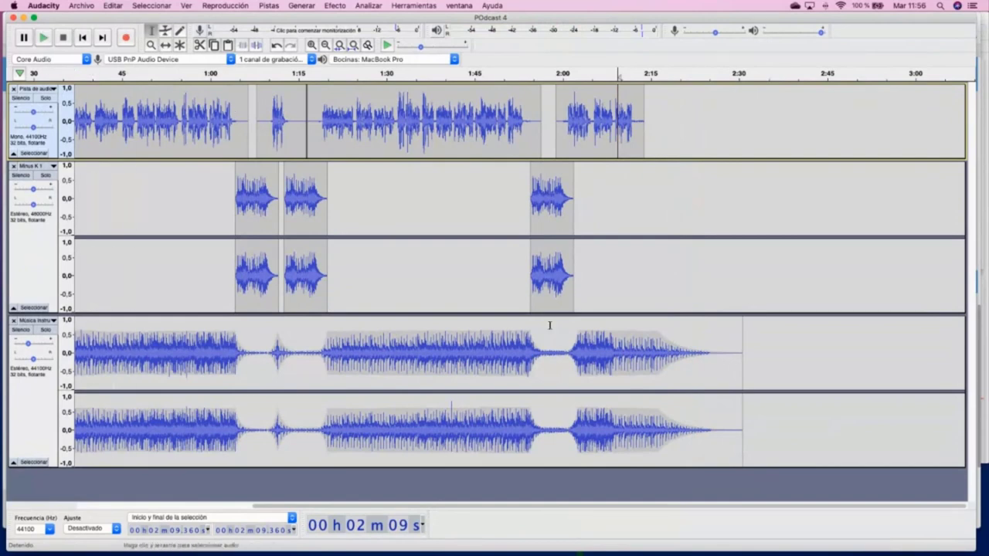
- Delete the end of the Música Instrumental track from about 2:24.6 onward
drag(706, 353, 799, 355)
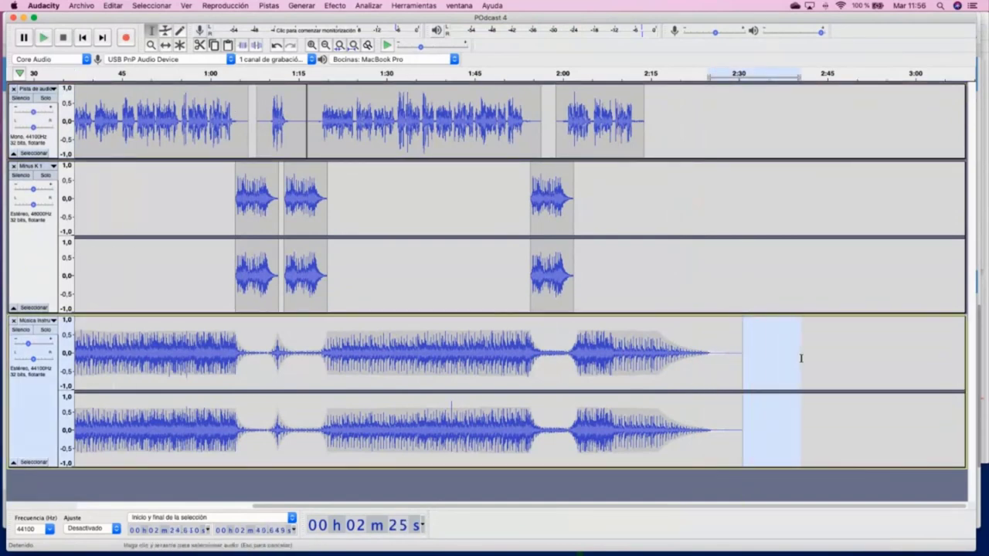
key(Left)
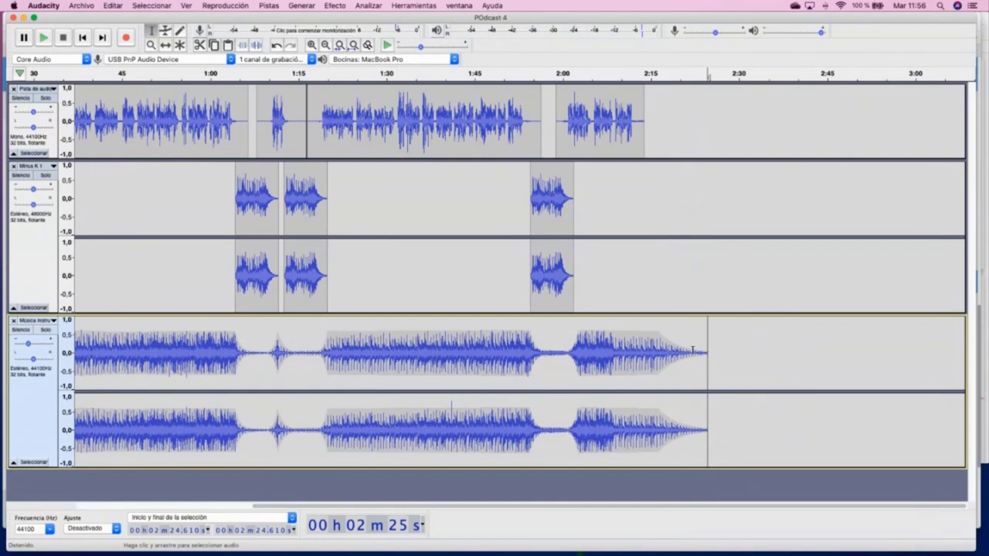
- Raise the gain of the voice track to +3.0 dB
scroll(566, 396, left, 5)
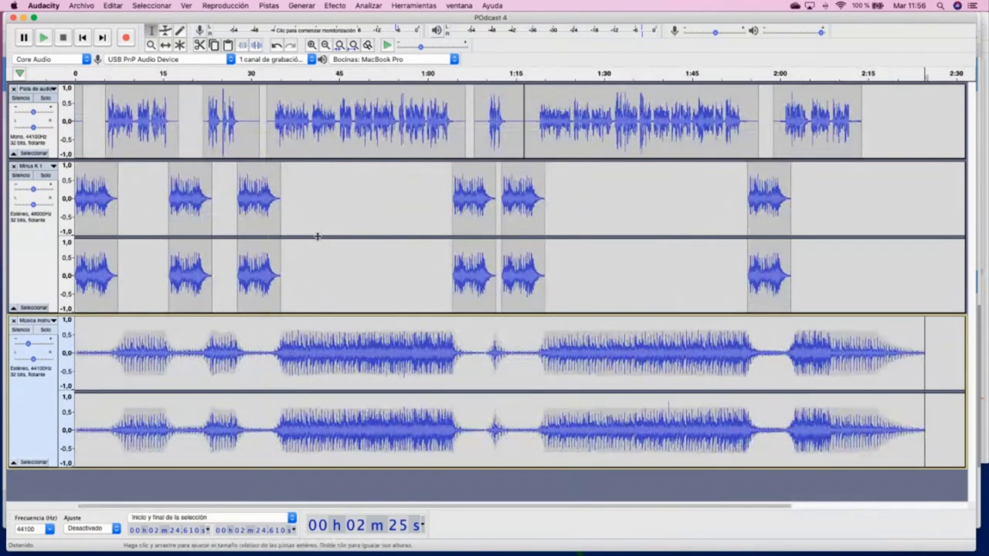
key(F2)
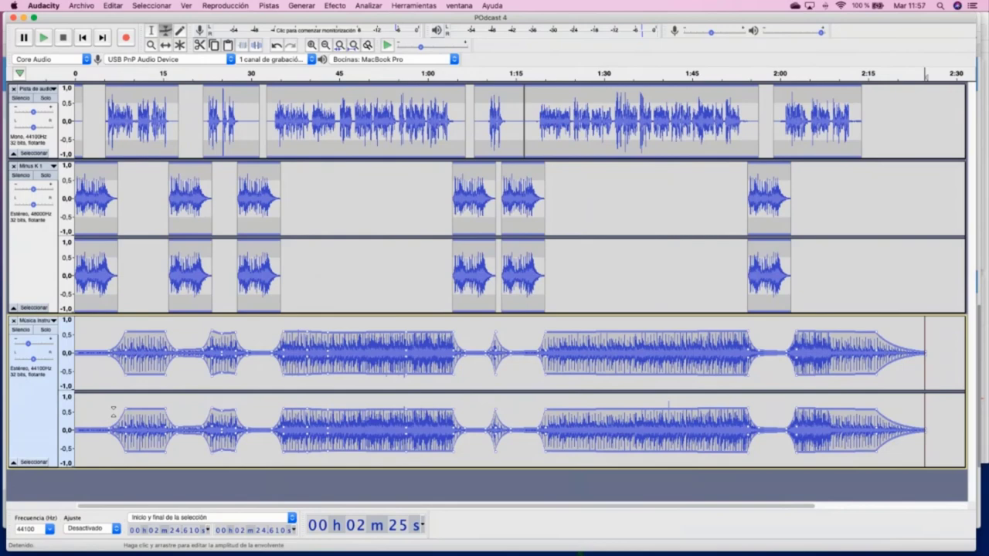
click(34, 91)
click(48, 91)
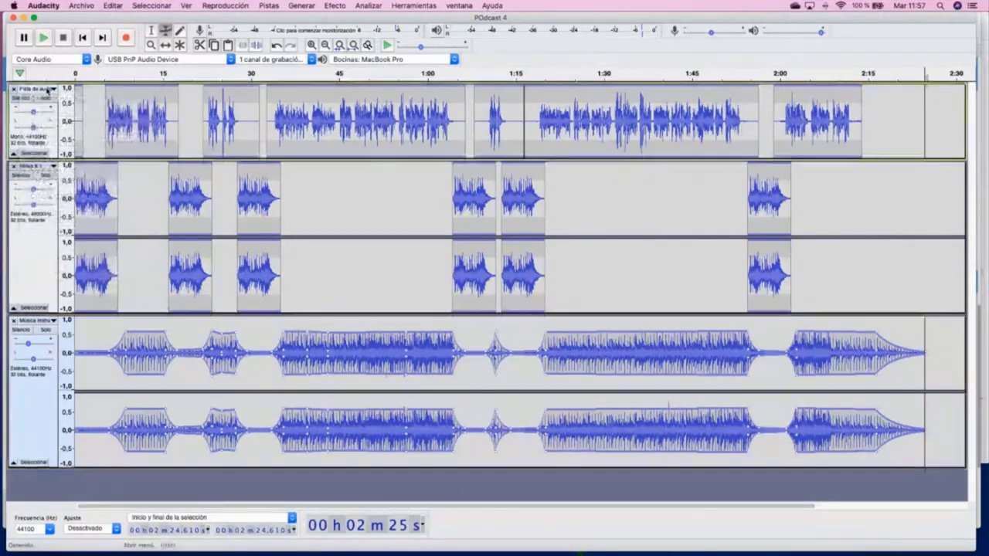
mouse_move(32, 112)
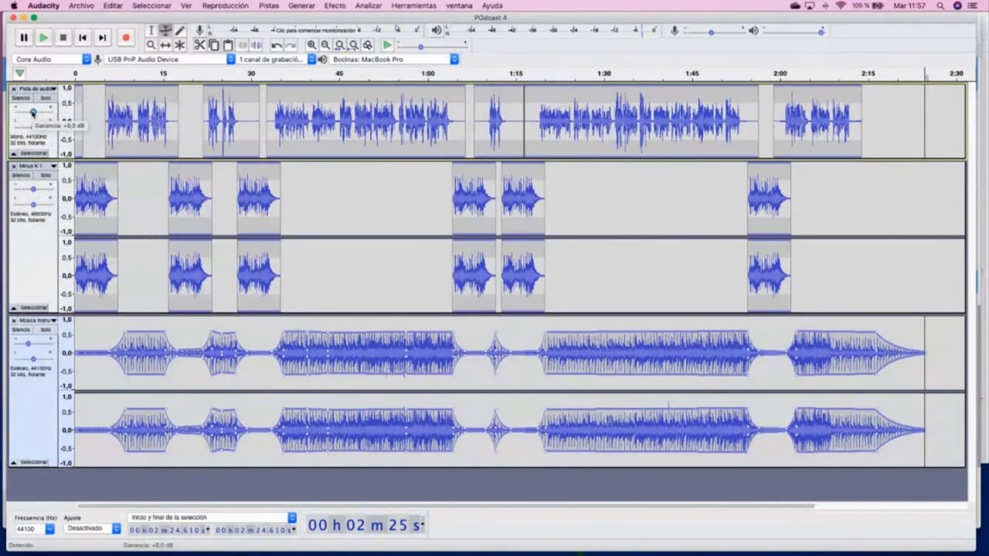
drag(33, 114, 33, 114)
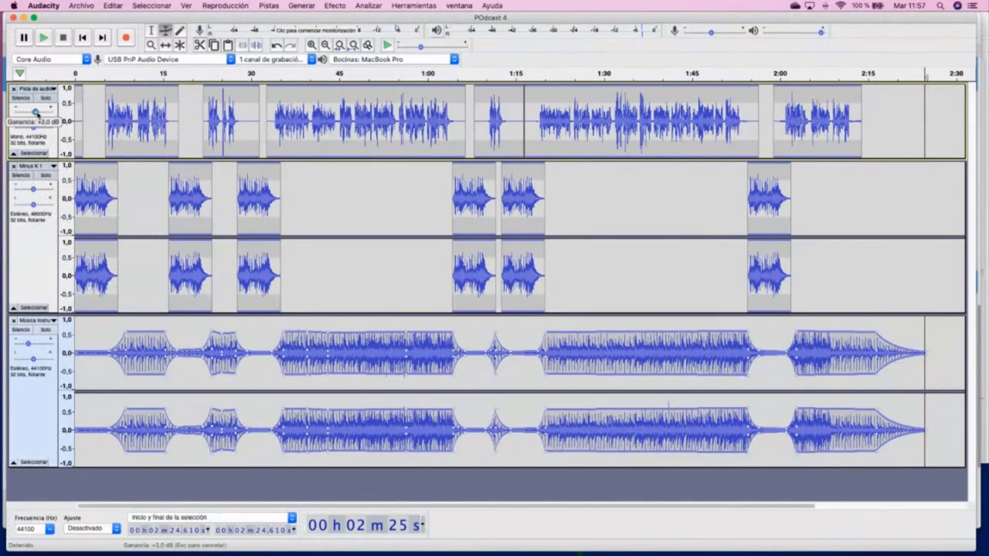
drag(37, 114, 37, 113)
mouse_move(35, 113)
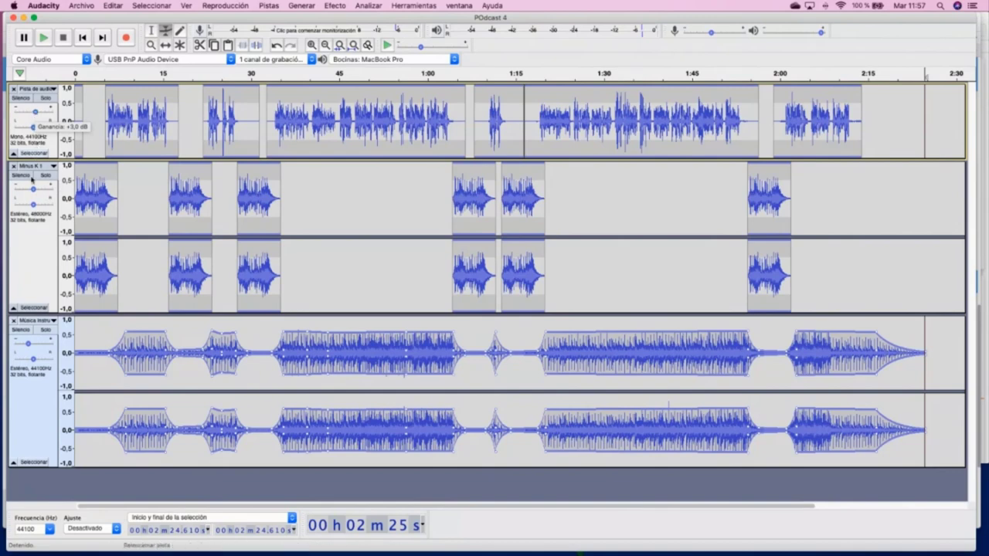
- Lower the gain of the Minus K 1 track to -3.0 dB
mouse_move(33, 190)
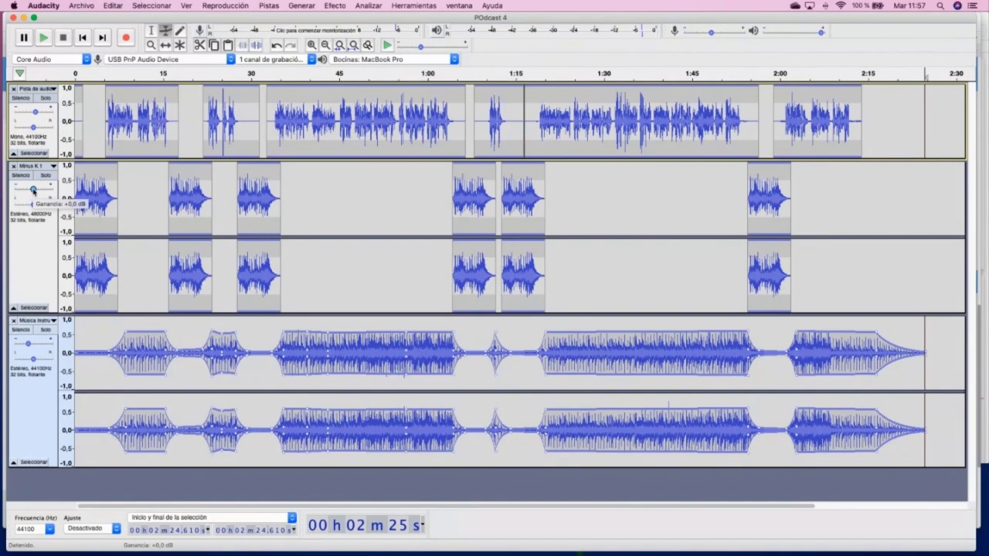
click(33, 190)
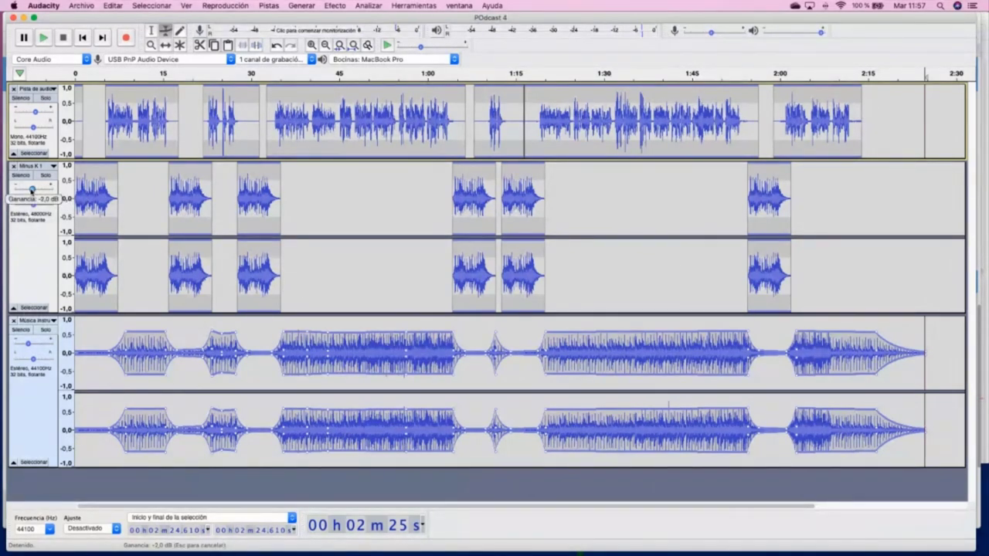
drag(31, 190, 32, 191)
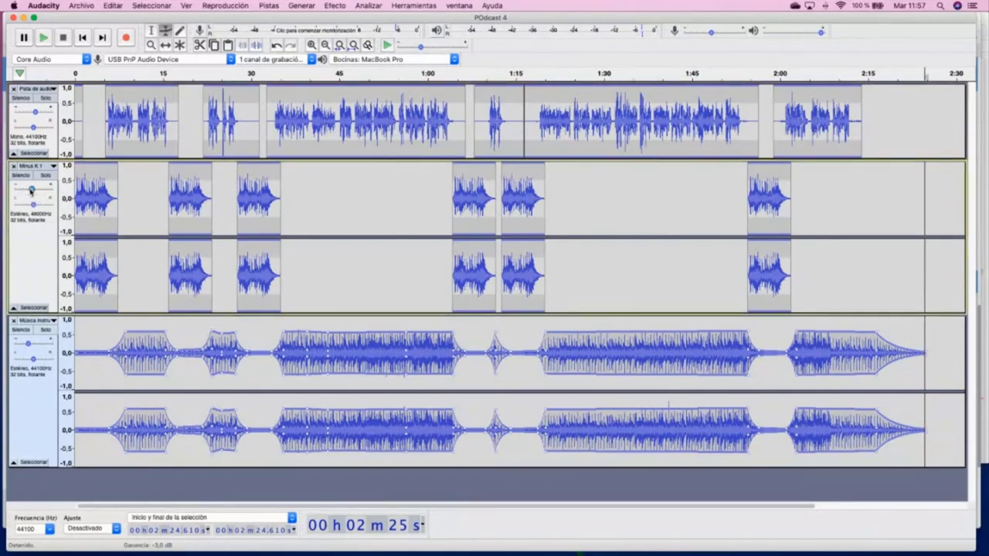
mouse_move(31, 191)
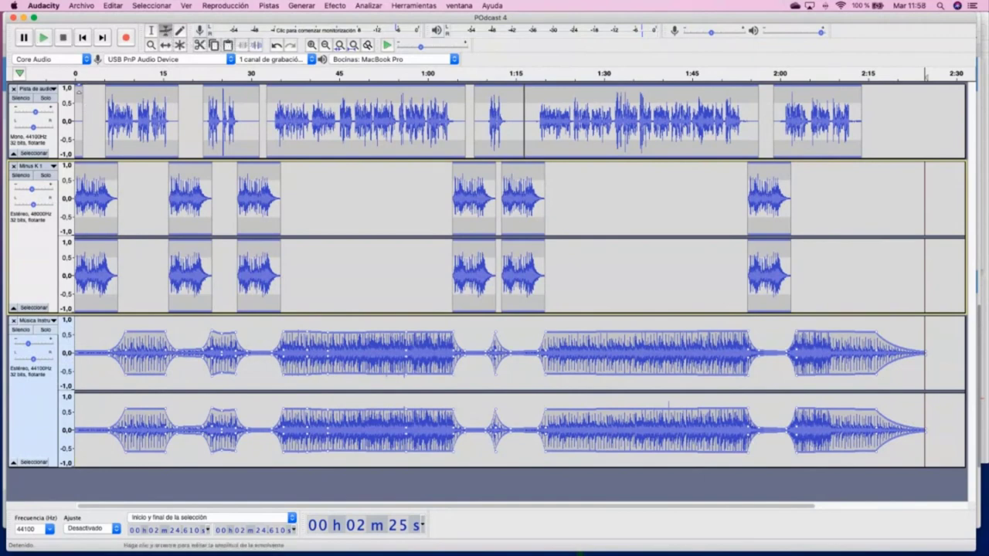
- Play the mix from the beginning and from about 14 s to check the balance between voice and music
click(77, 122)
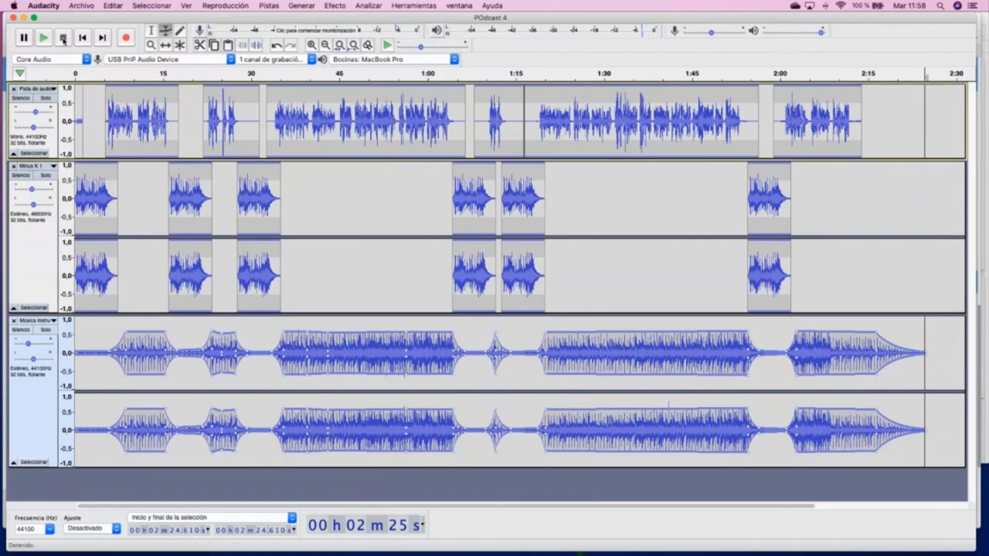
click(83, 37)
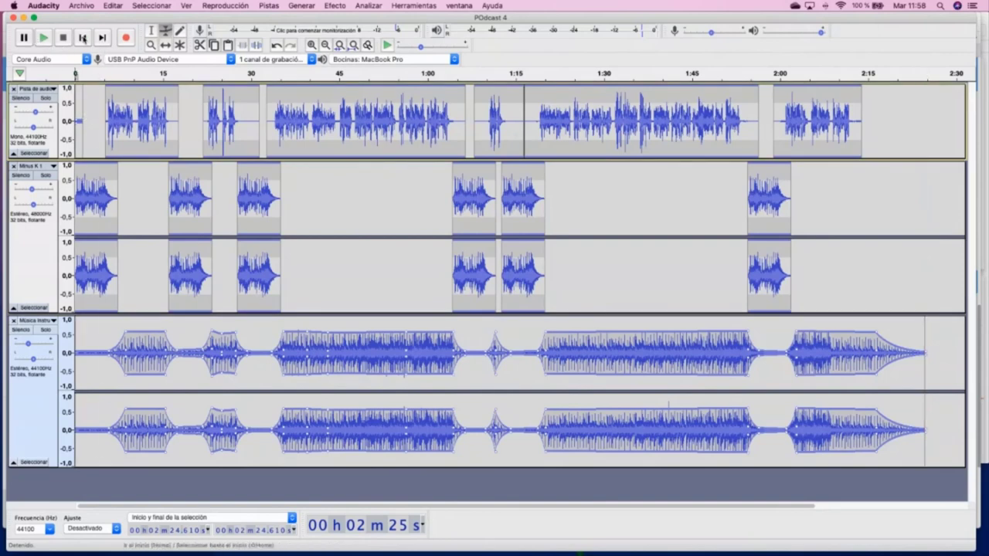
key(space)
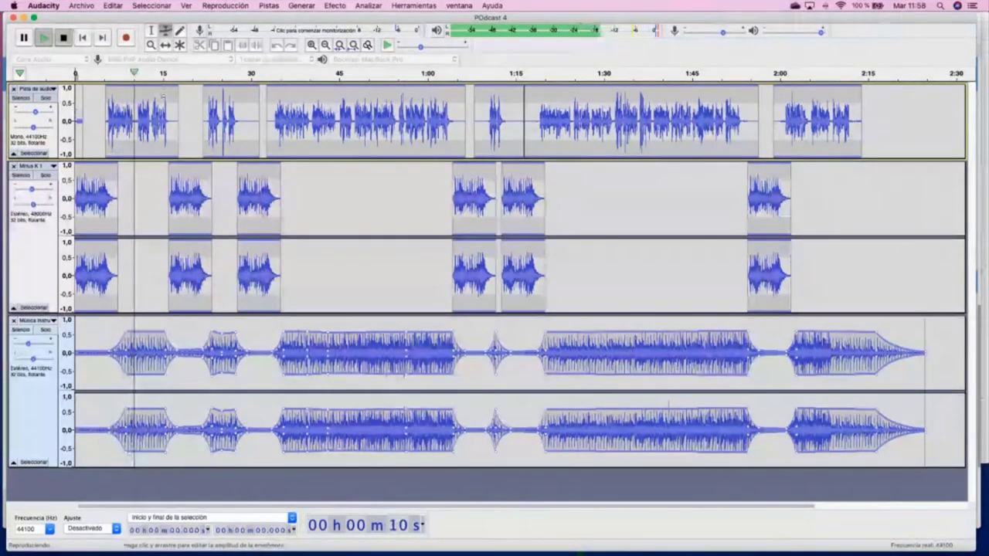
click(63, 37)
click(159, 193)
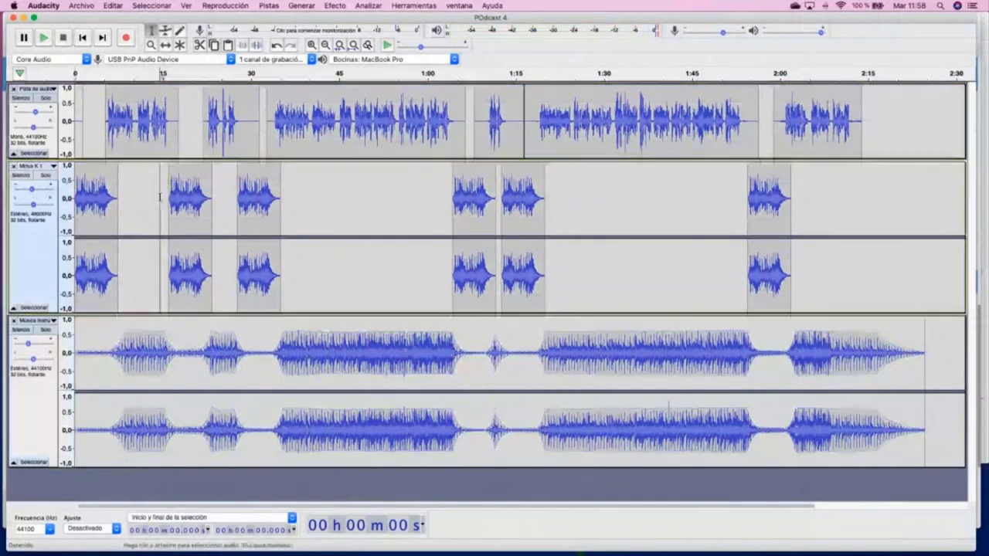
key(space)
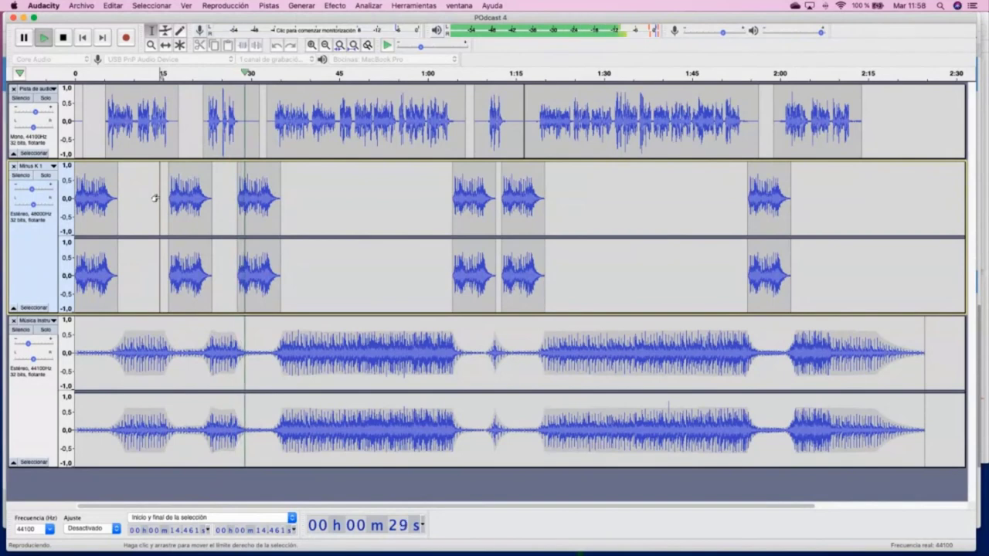
key(space)
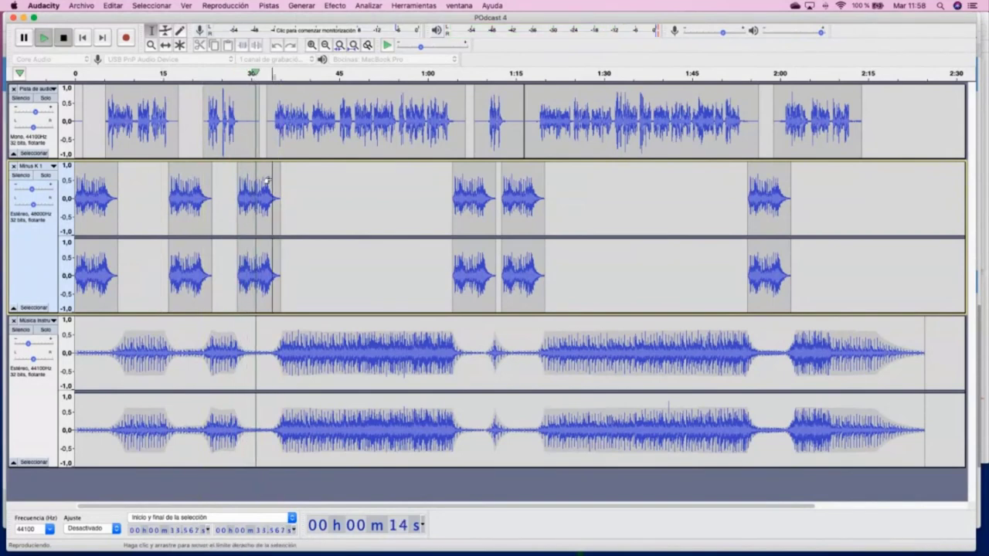
- Play the mix from about 34 s and from about 1:02 to check the transitions around the Minus K 1 clips
click(271, 178)
key(space)
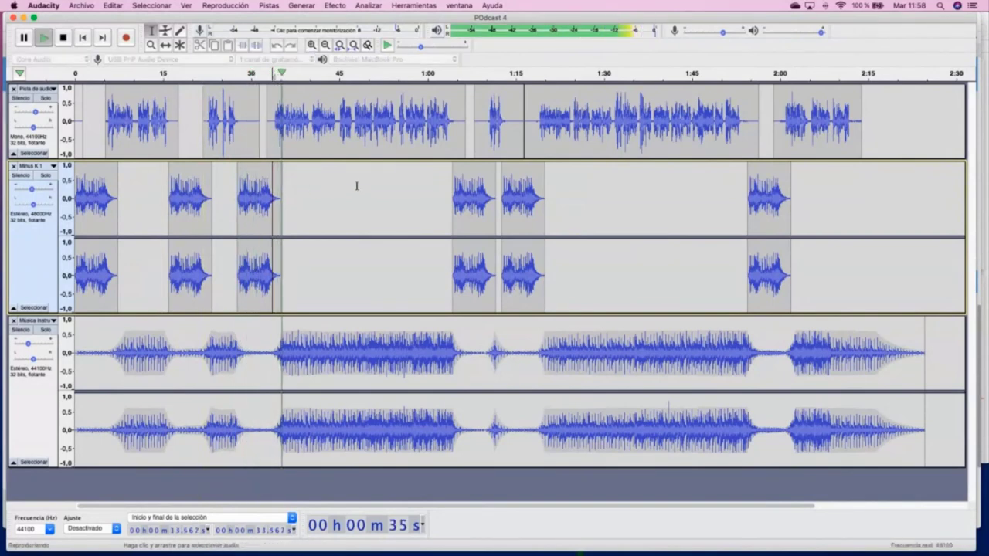
key(space)
click(438, 176)
key(space)
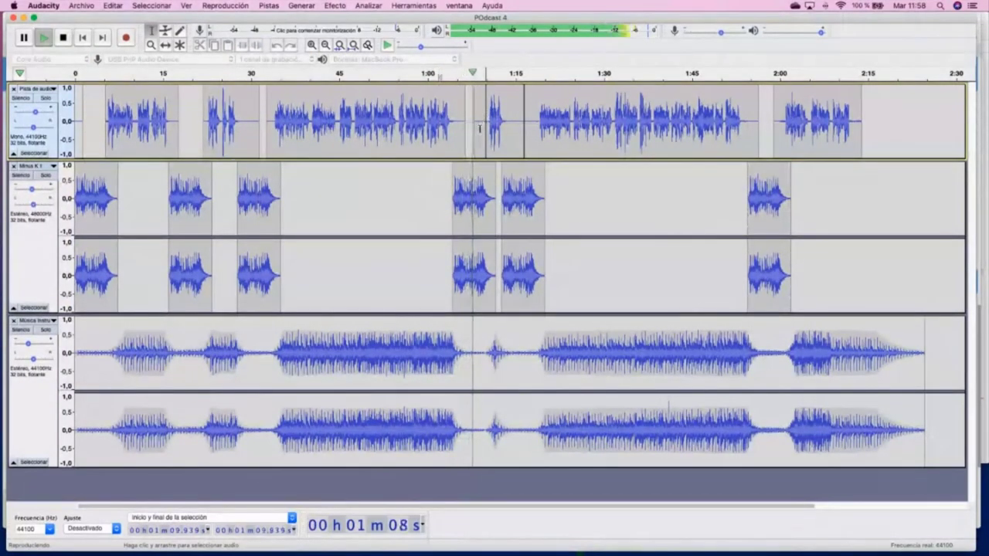
- Play the mix from about 1:10, 1:18 and 1:52 to check the remaining transitions and the ending
key(x)
key(space)
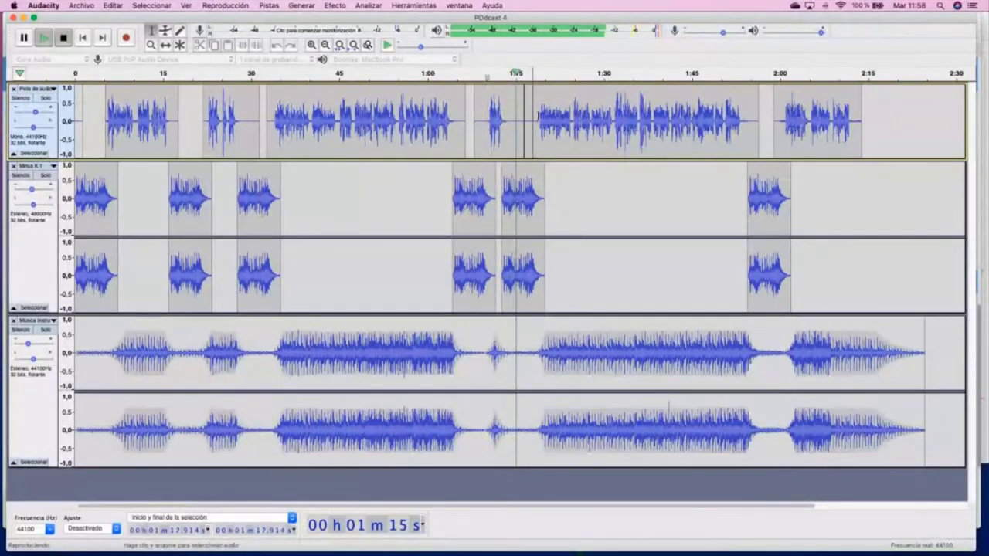
click(533, 116)
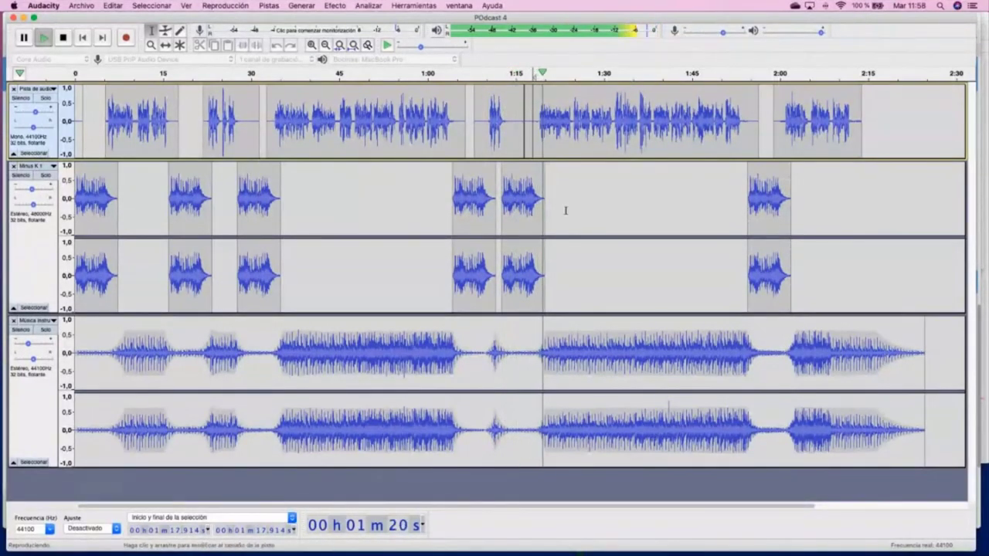
scroll(565, 212, right, 5)
click(622, 179)
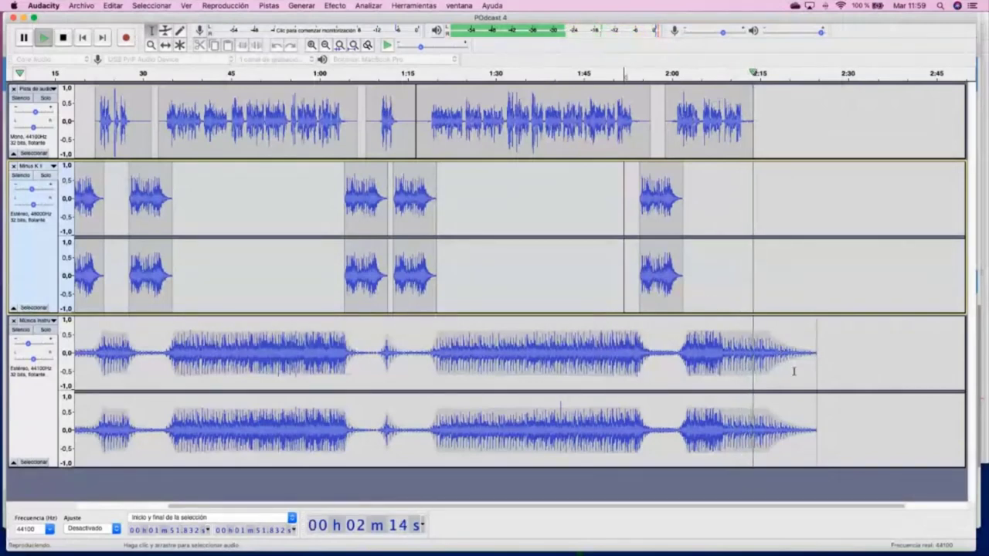
key(space)
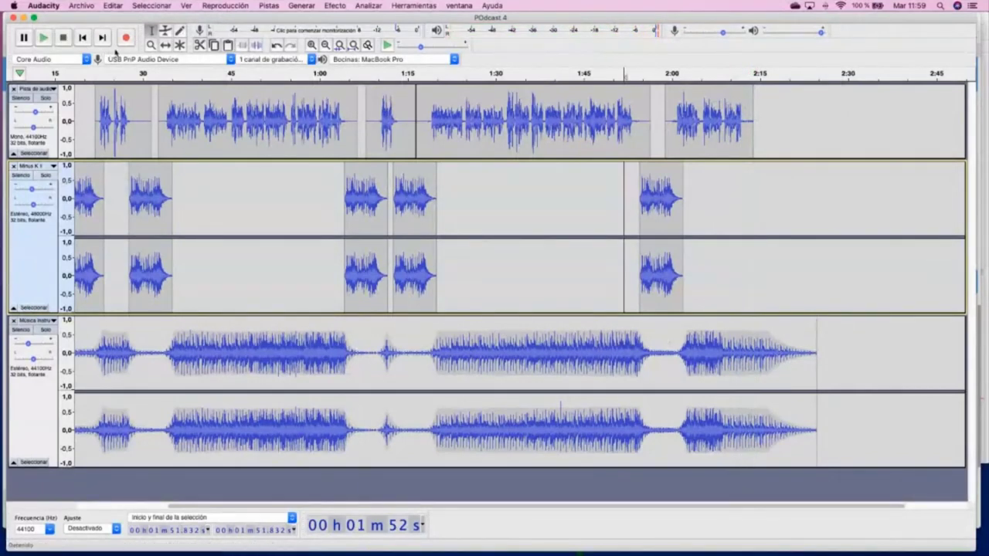
- Steepen the closing fade of the Música Instrumental envelope, lowering it to near silence between about 2:18 and 2:21
click(166, 31)
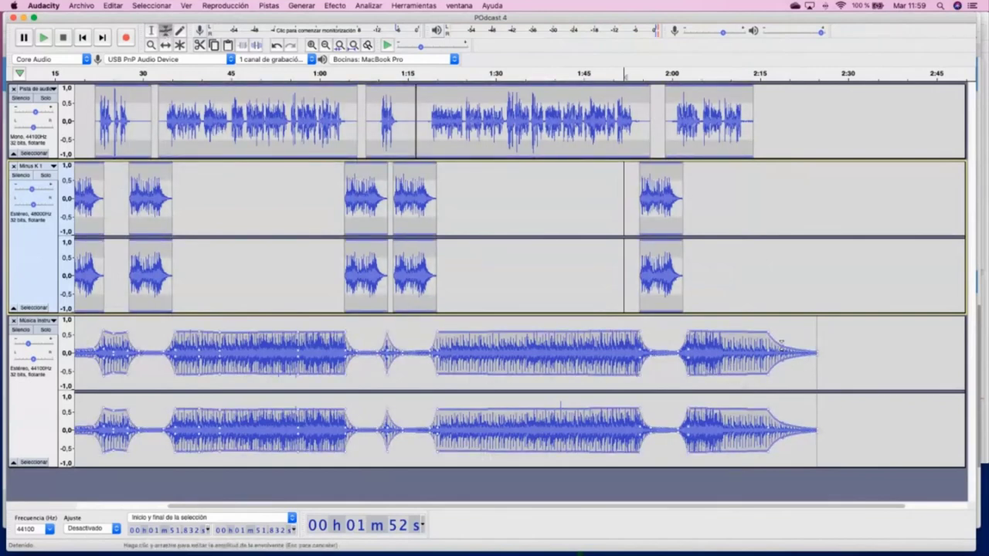
drag(781, 342, 794, 351)
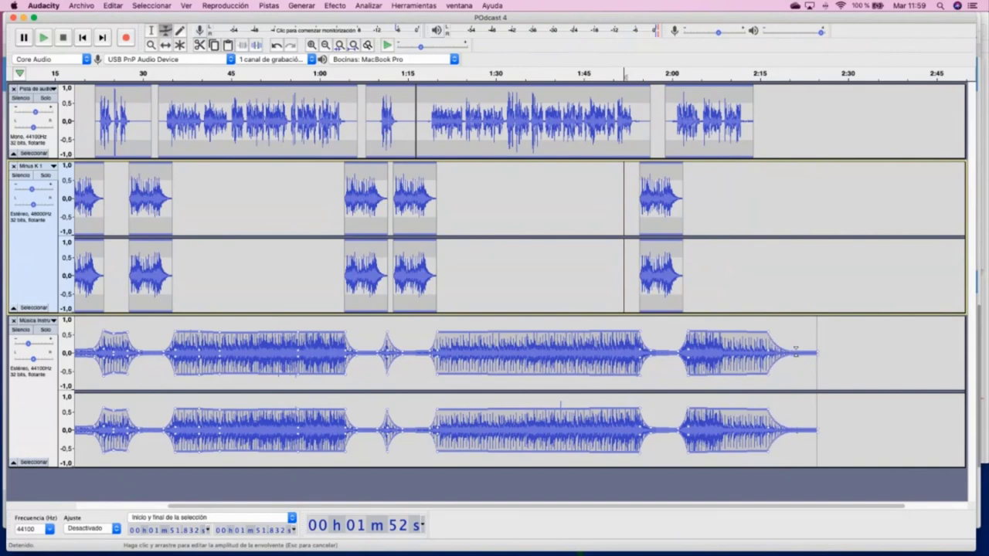
drag(796, 351, 796, 352)
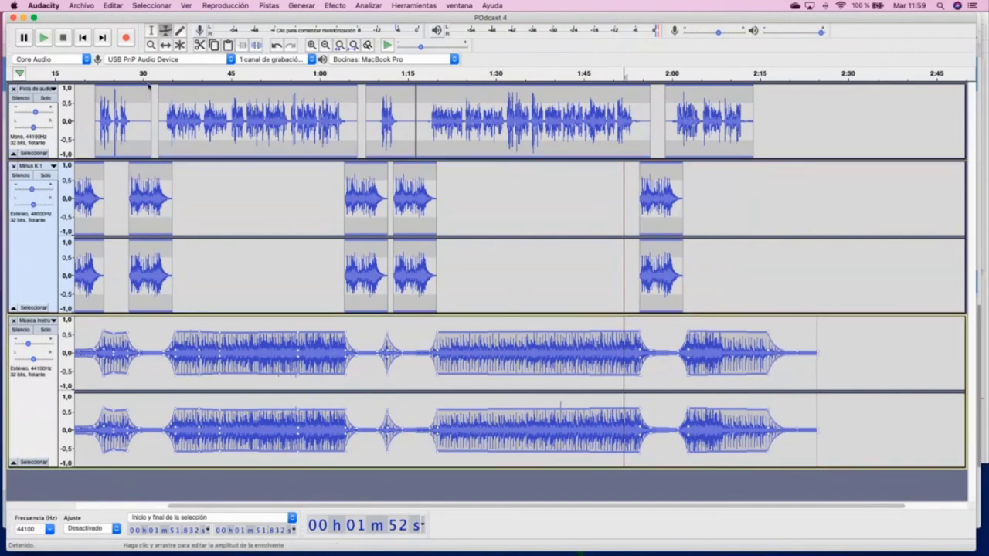
- Delete the tail of the Música Instrumental track from about 2:20.4 onward
click(149, 31)
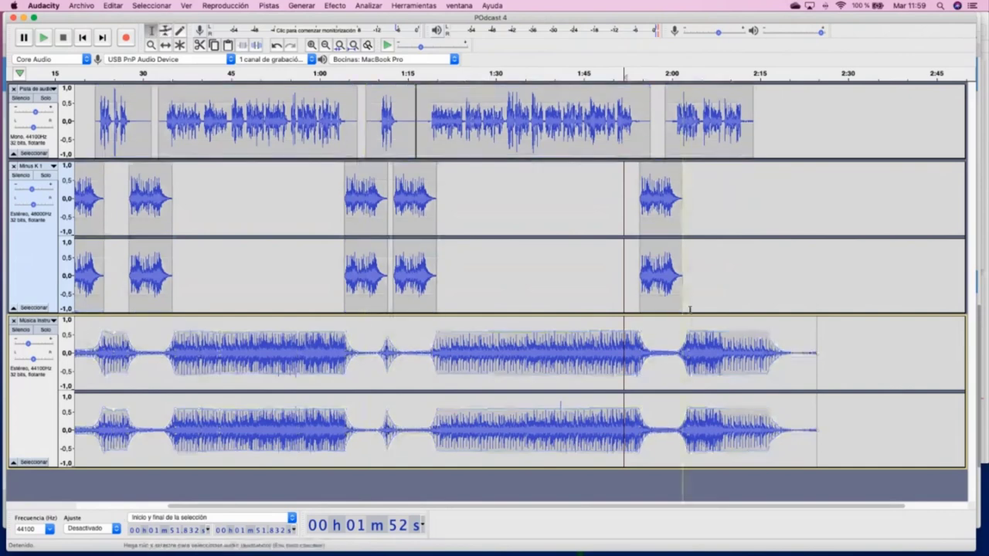
drag(791, 354, 920, 360)
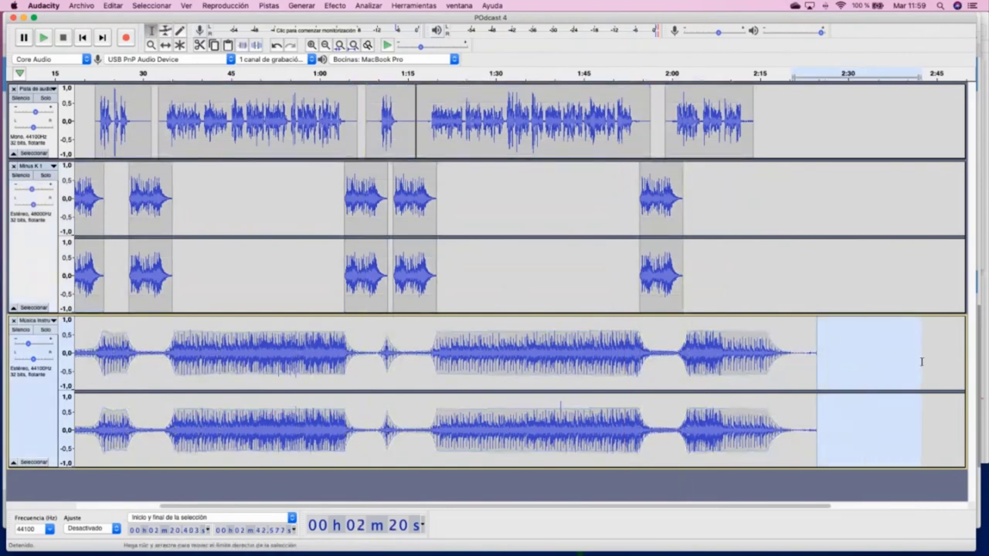
key(Delete)
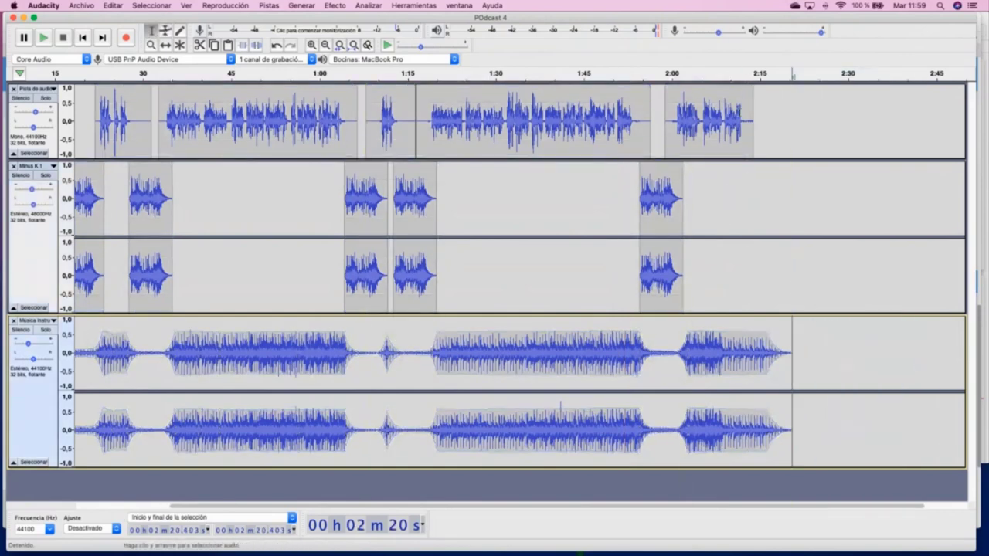
- Play the mix from about 2:11.5 to check the shortened ending of the background music
click(739, 120)
key(space)
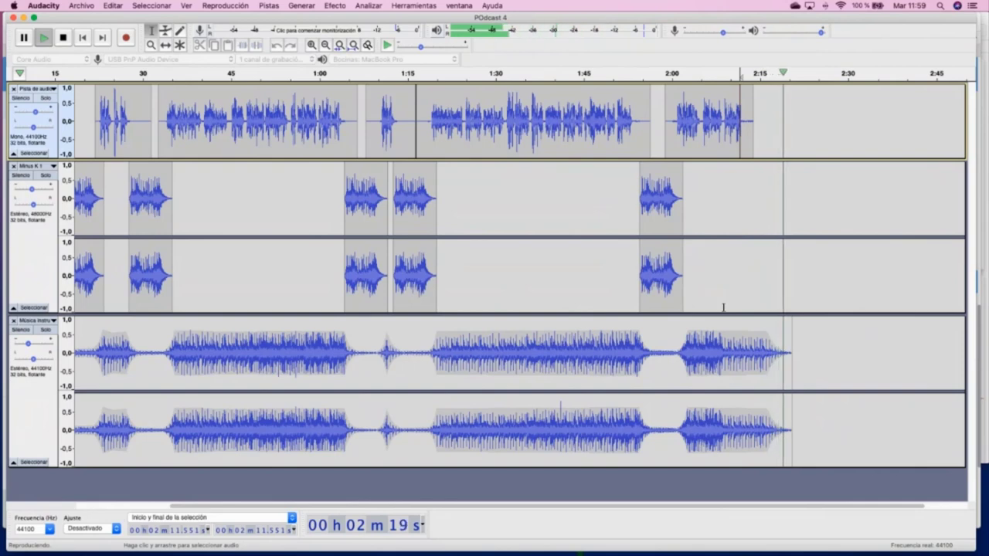
key(space)
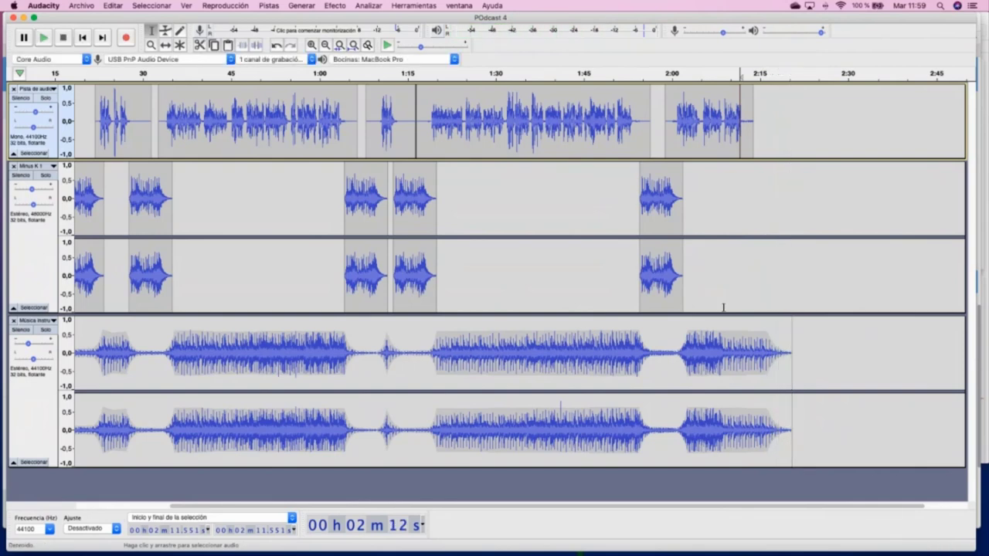
scroll(429, 356, left, 3)
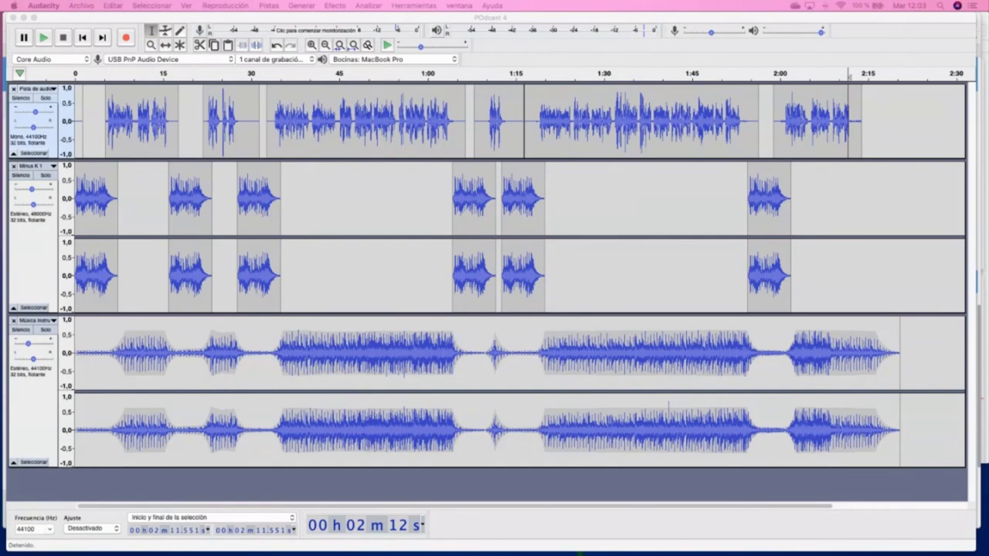
scroll(217, 378, right, 1)
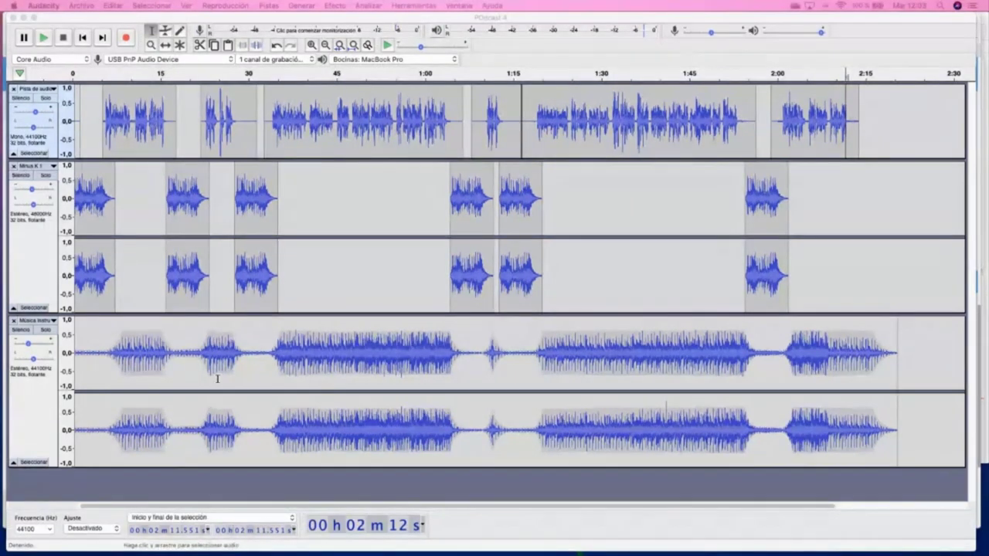
mouse_move(74, 544)
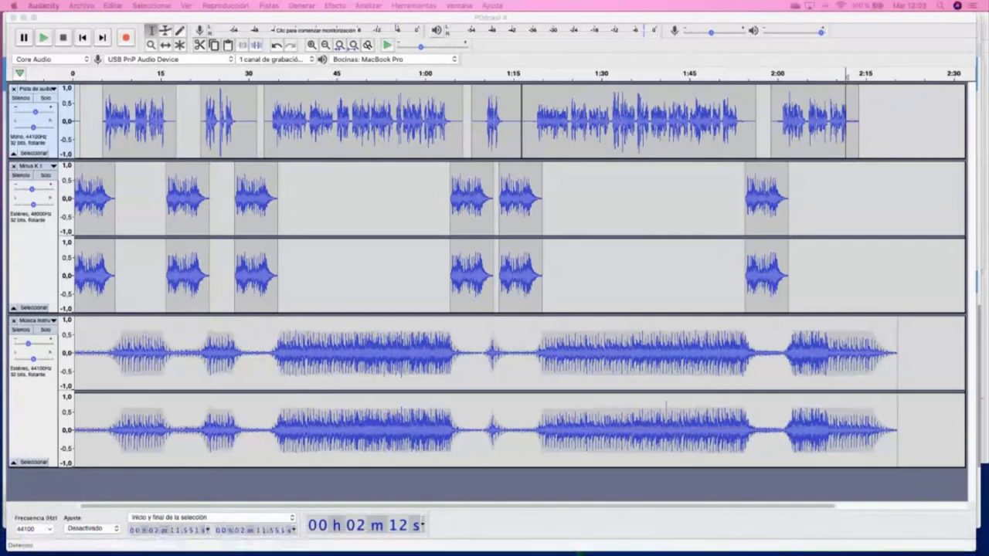
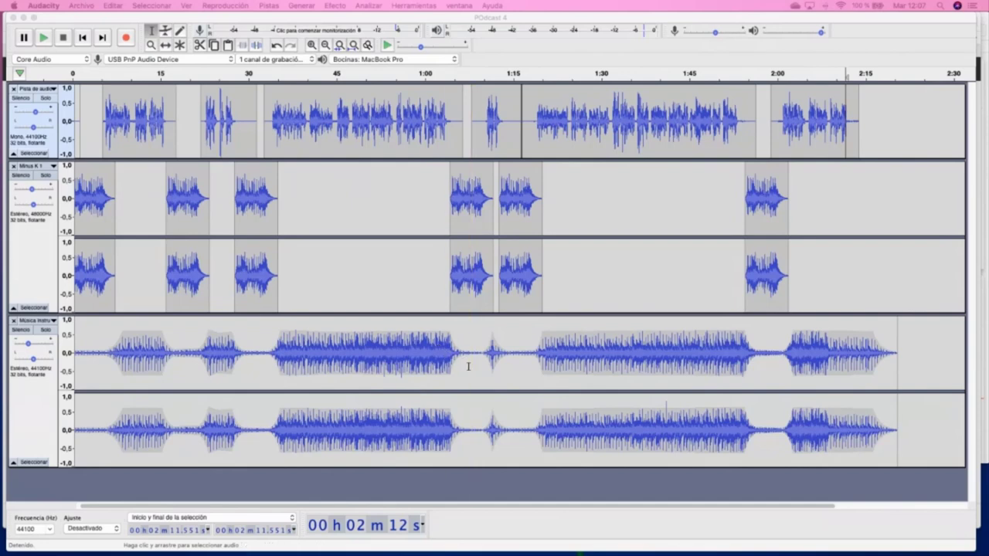
click(663, 18)
key(super+s)
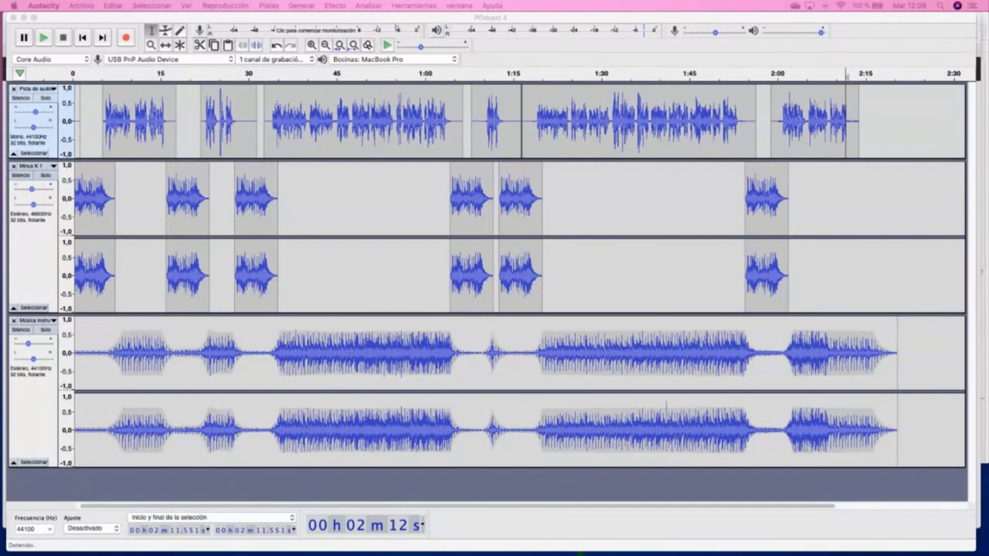
key(super+Tab)
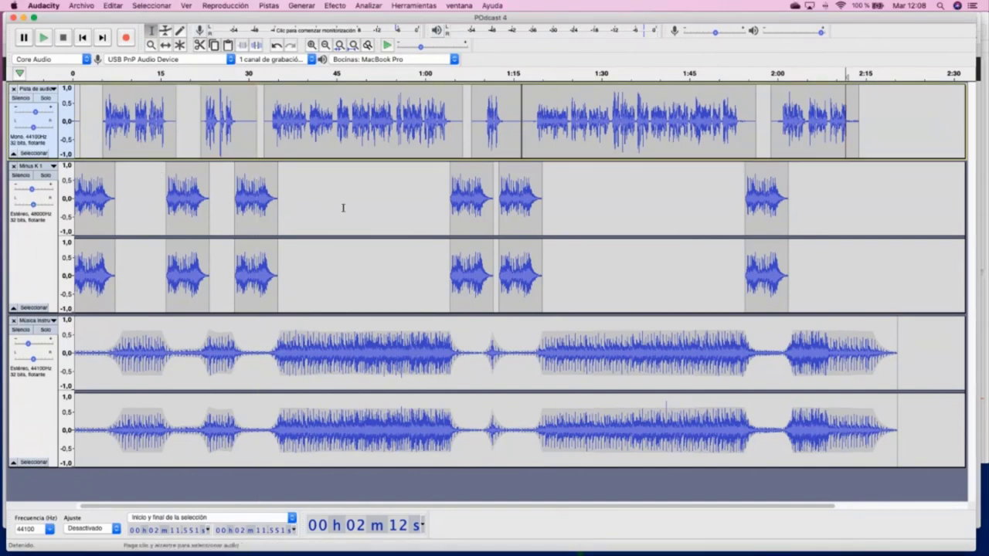
key(shift+Down)
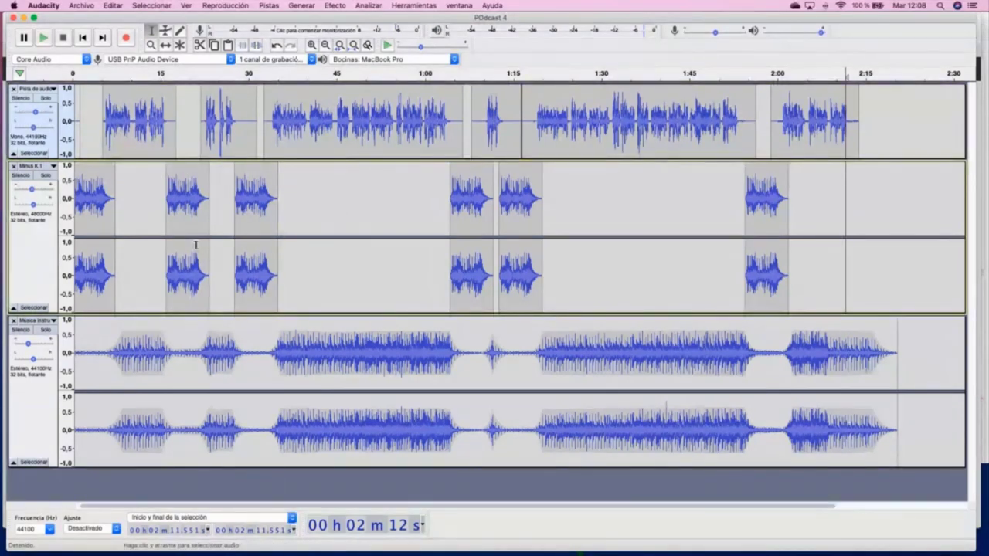
scroll(127, 248, left, 1)
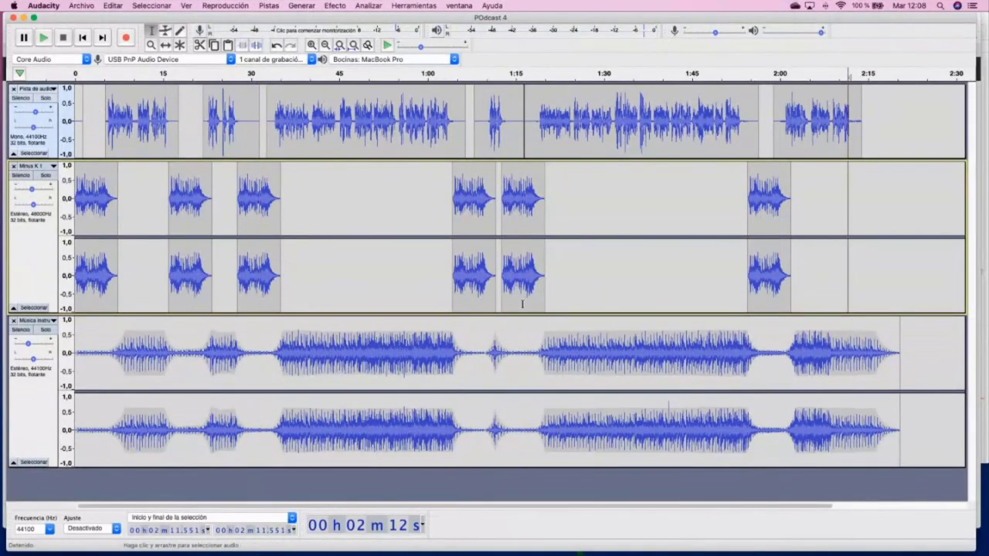
- Equalize the whole voice track with the Graphic Equalizer, boosting 10k to 20k progressively and slightly lowering the 1k to 5k and several low bands
drag(865, 123, 616, 123)
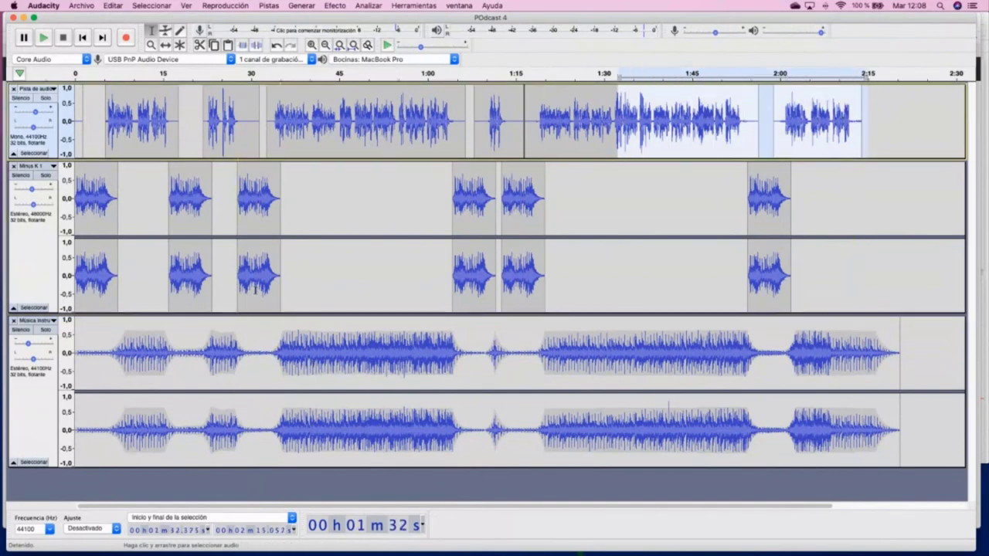
drag(879, 112, 40, 125)
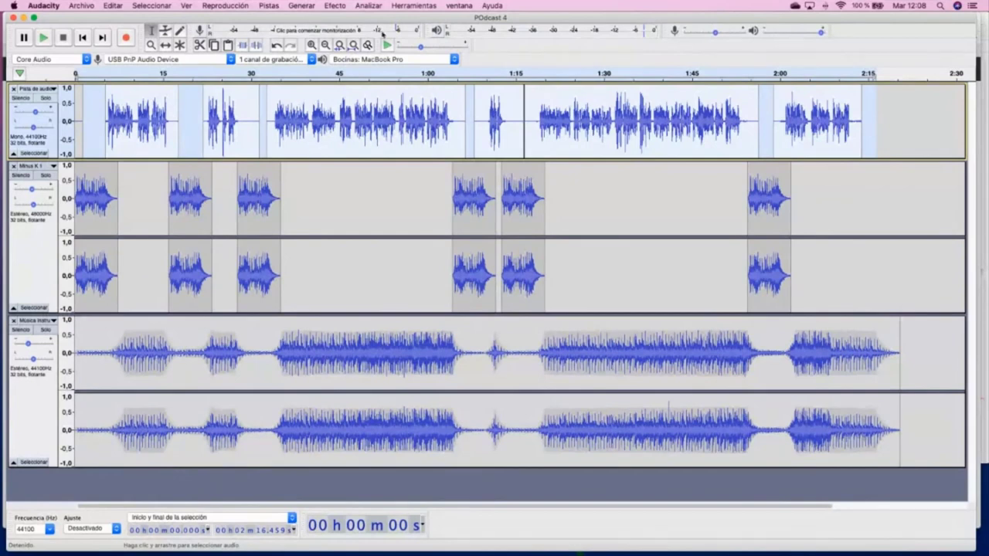
click(344, 6)
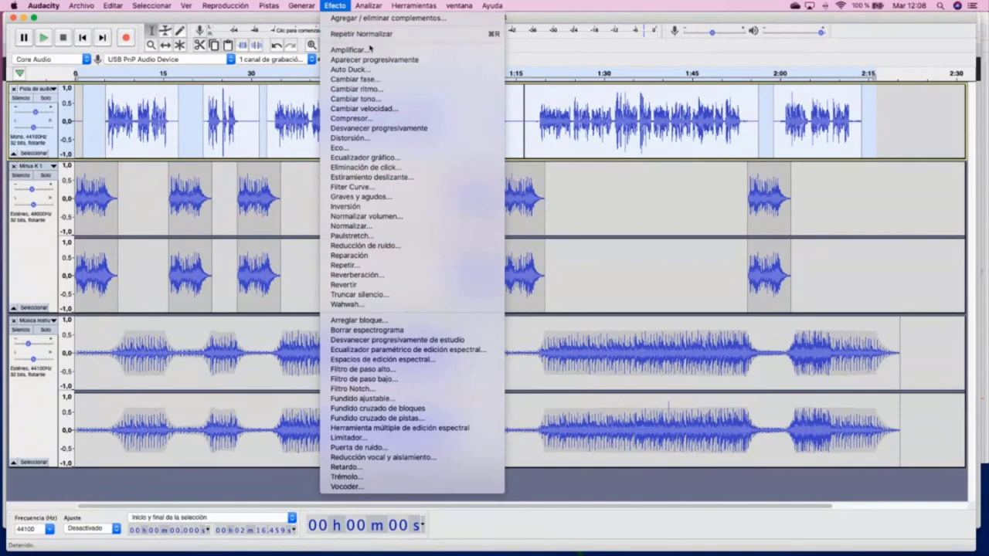
click(364, 157)
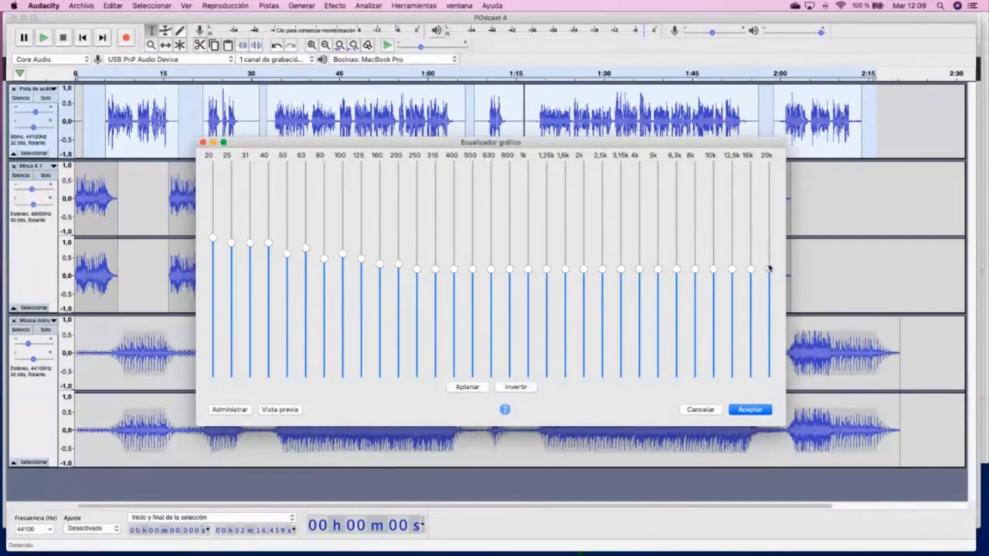
drag(769, 268, 714, 264)
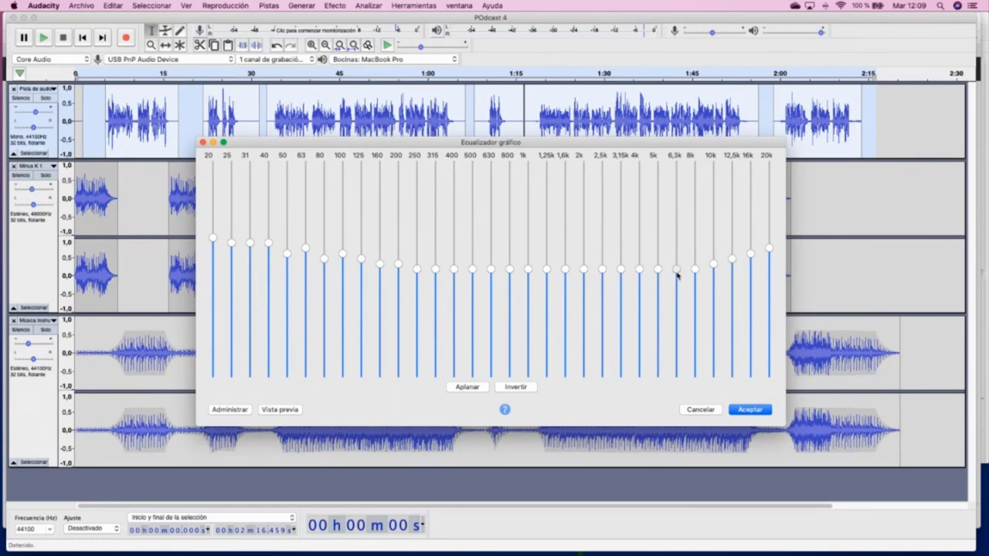
drag(657, 270, 528, 278)
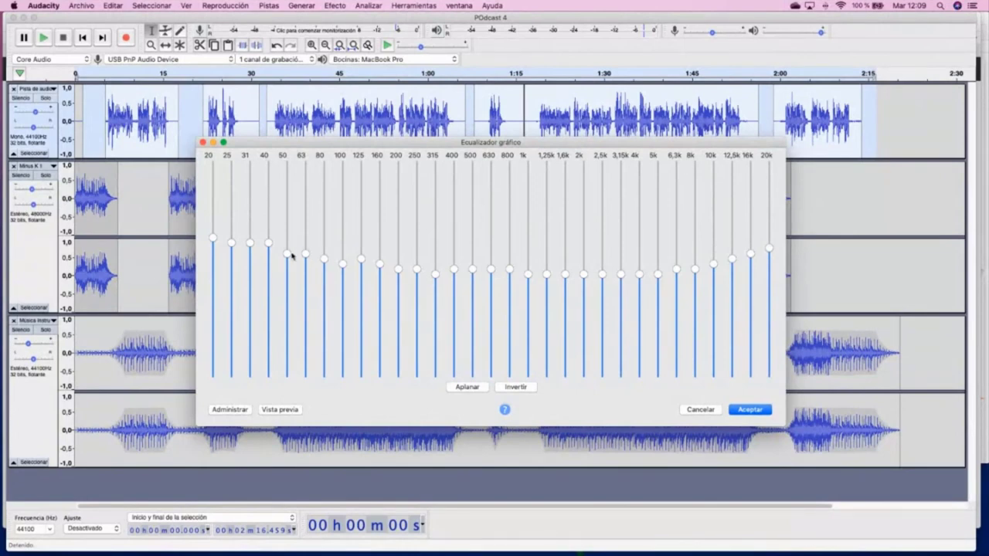
mouse_move(268, 243)
mouse_down()
mouse_move(269, 254)
mouse_move(251, 249)
mouse_up()
mouse_move(463, 289)
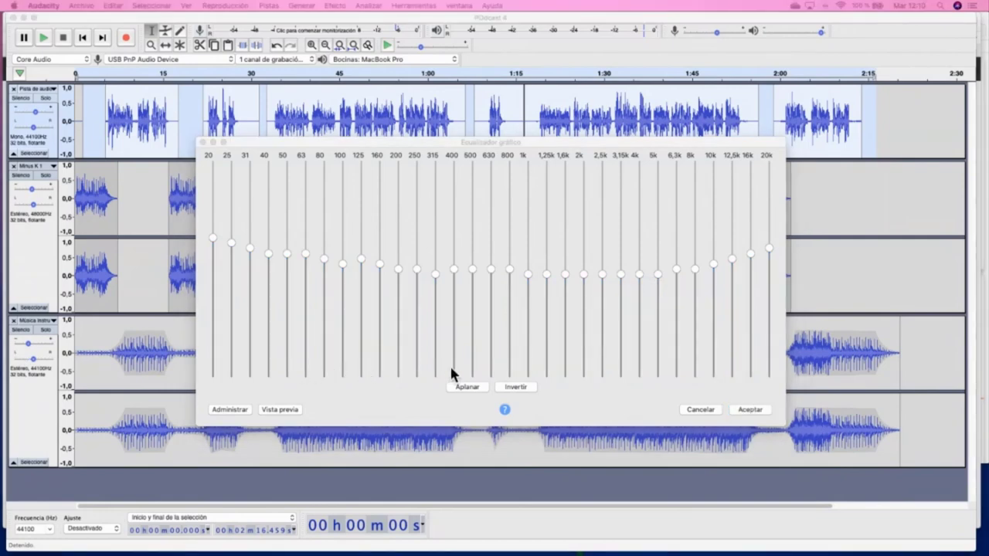
click(750, 410)
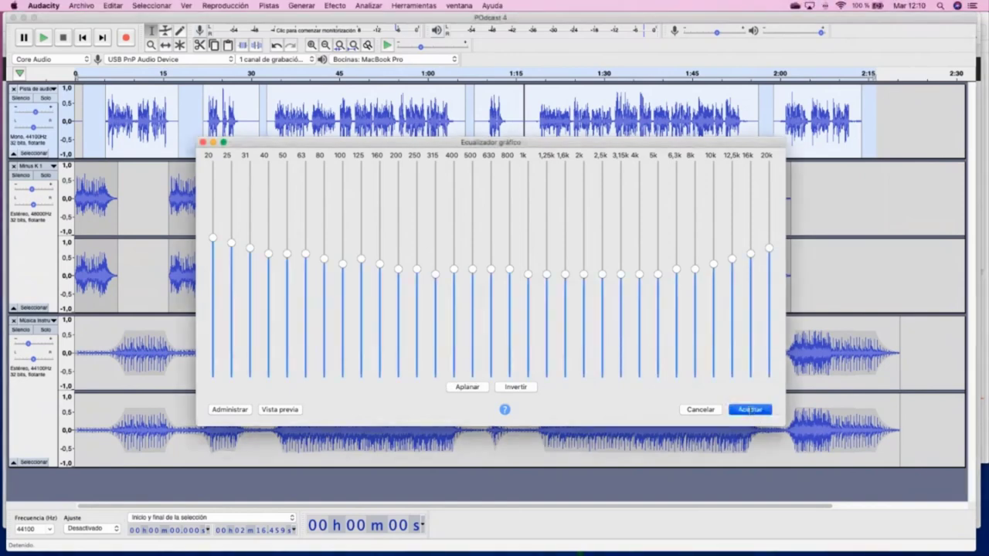
click(750, 410)
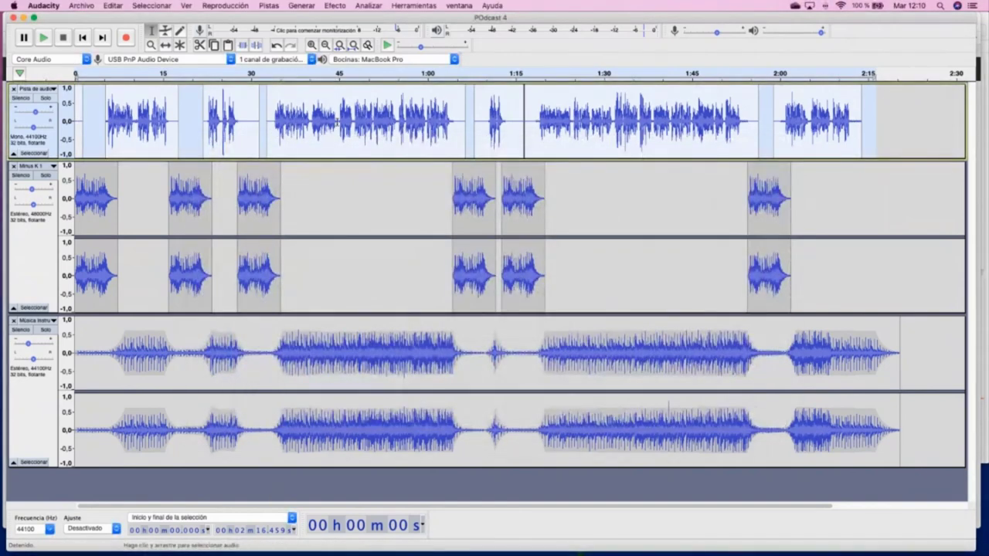
- Play the mix from about 0:45 to check the equalized voice
click(338, 127)
key(space)
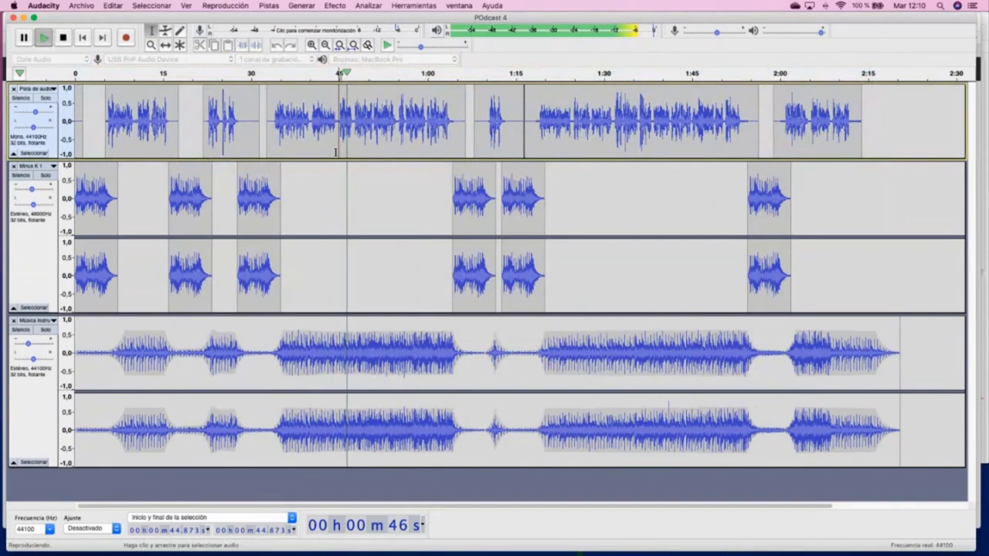
key(space)
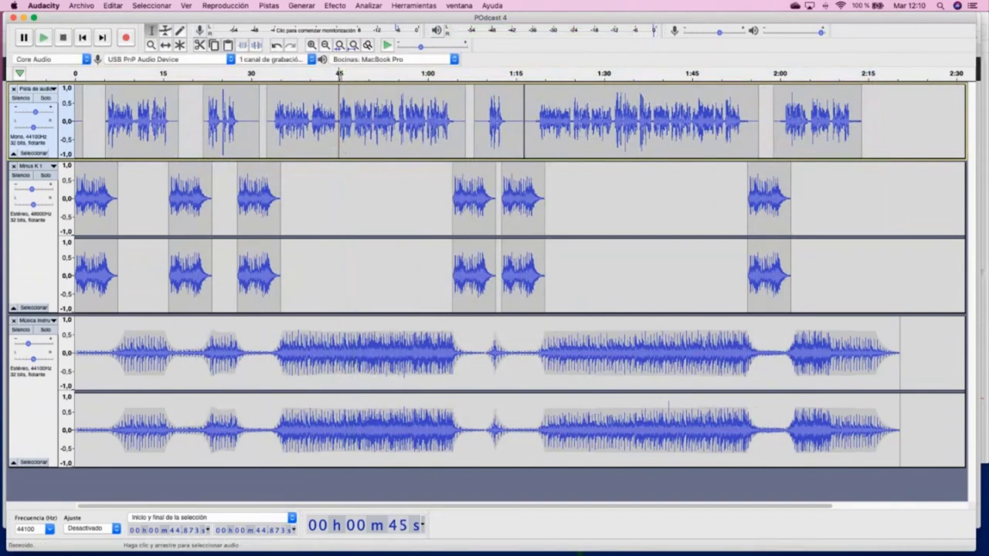
key(space)
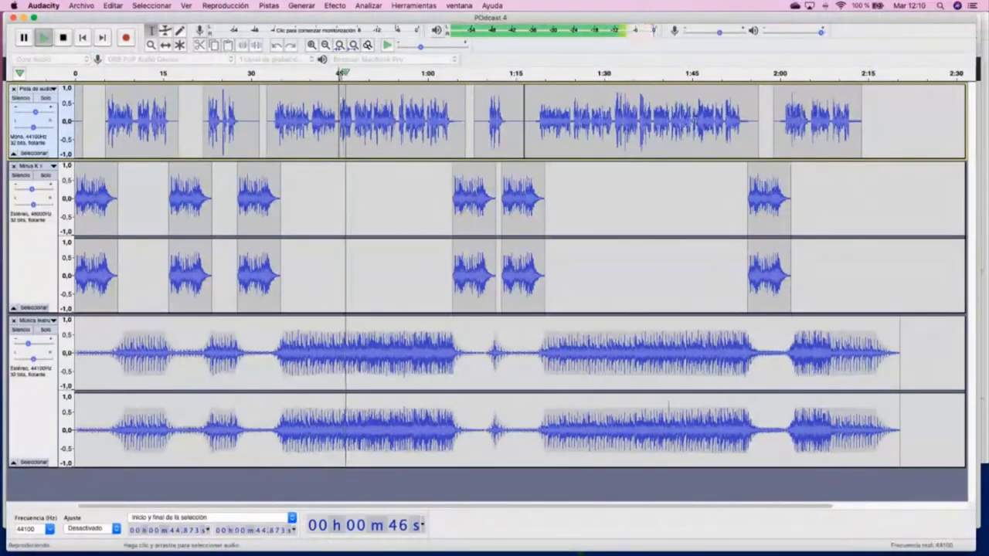
key(space)
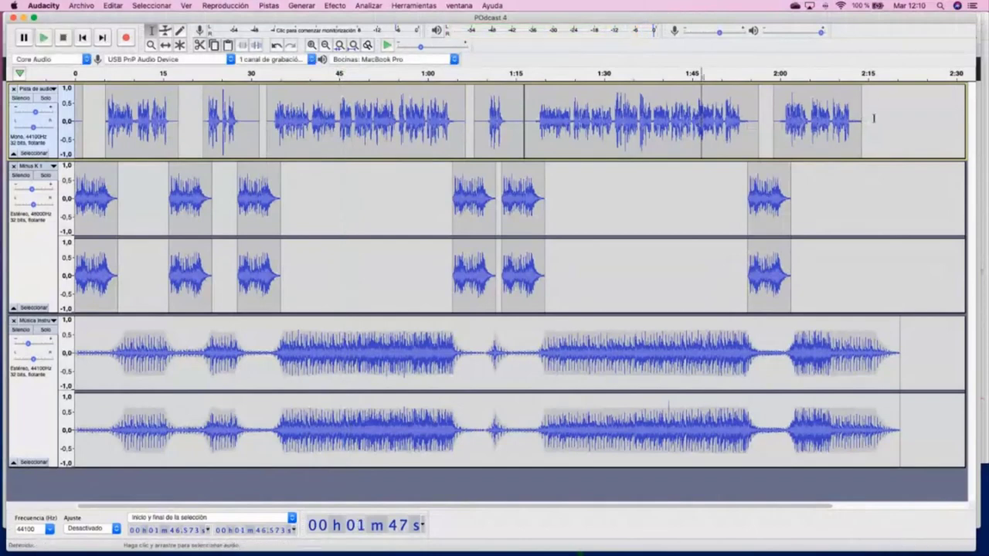
- Apply the Reverb effect to the whole voice track with a very small room size and a slightly reduced stereo width
drag(873, 118, 75, 120)
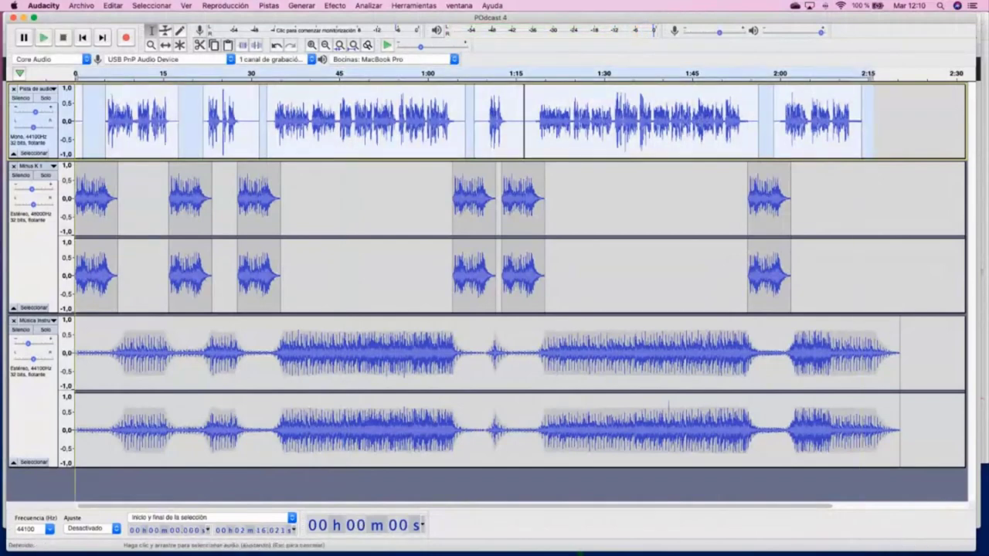
click(339, 6)
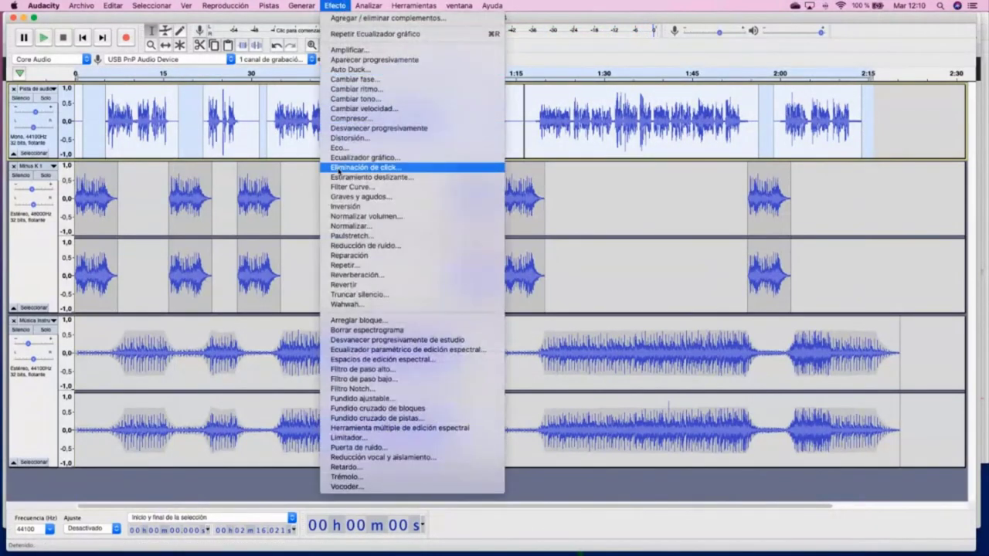
click(351, 276)
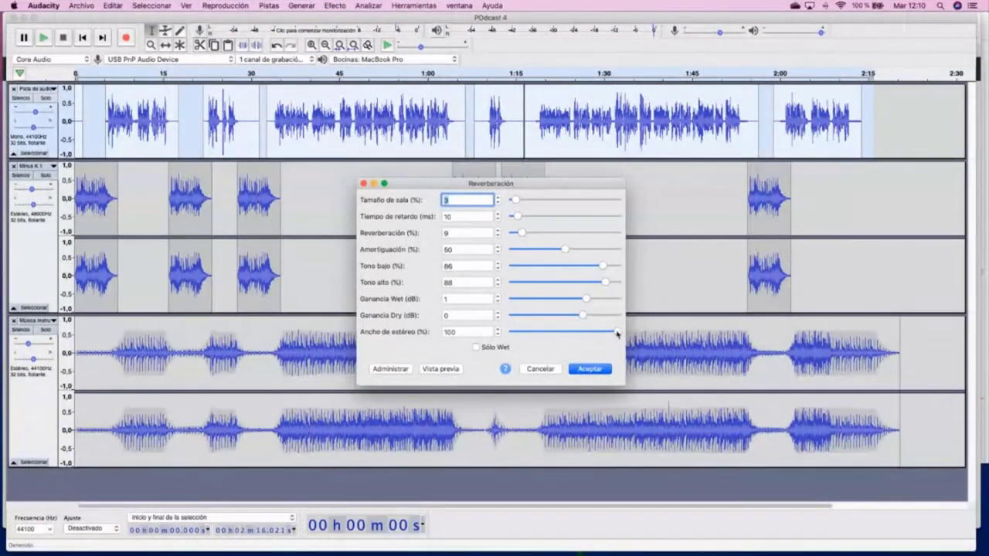
drag(617, 332, 611, 331)
drag(514, 201, 516, 203)
click(589, 371)
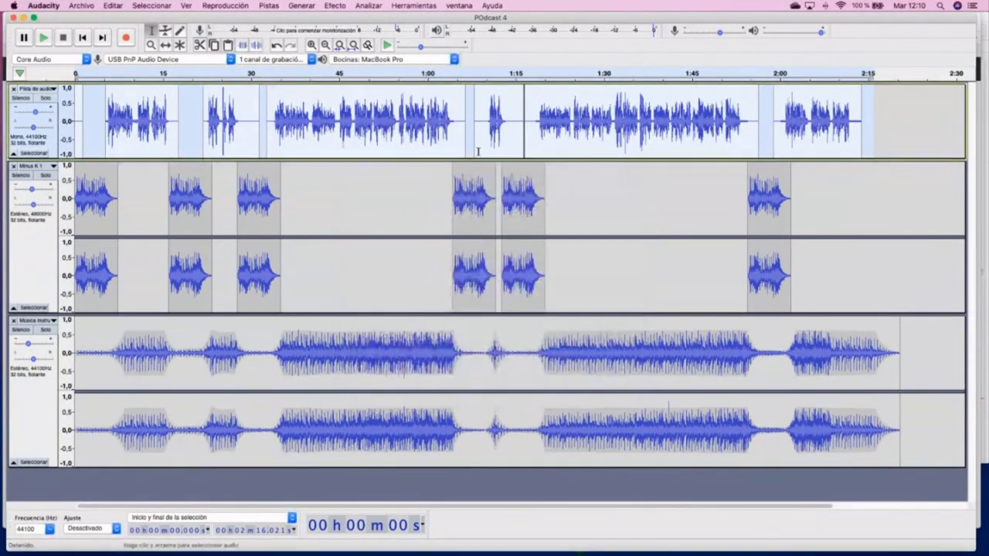
- Slightly lower the Música Instrumental track's gain while playing the mix from about 1:00 and 1:34
click(426, 120)
key(space)
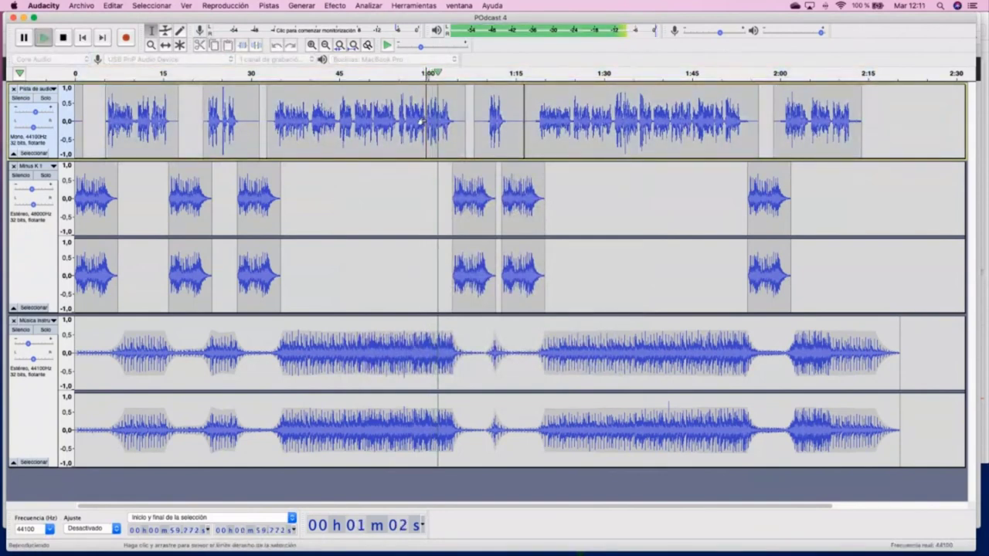
drag(27, 344, 25, 345)
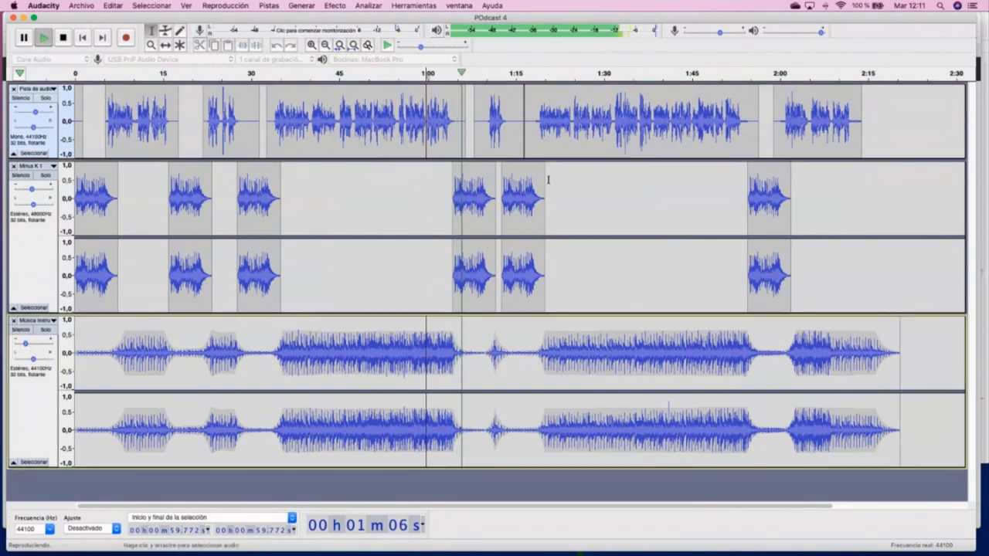
click(626, 127)
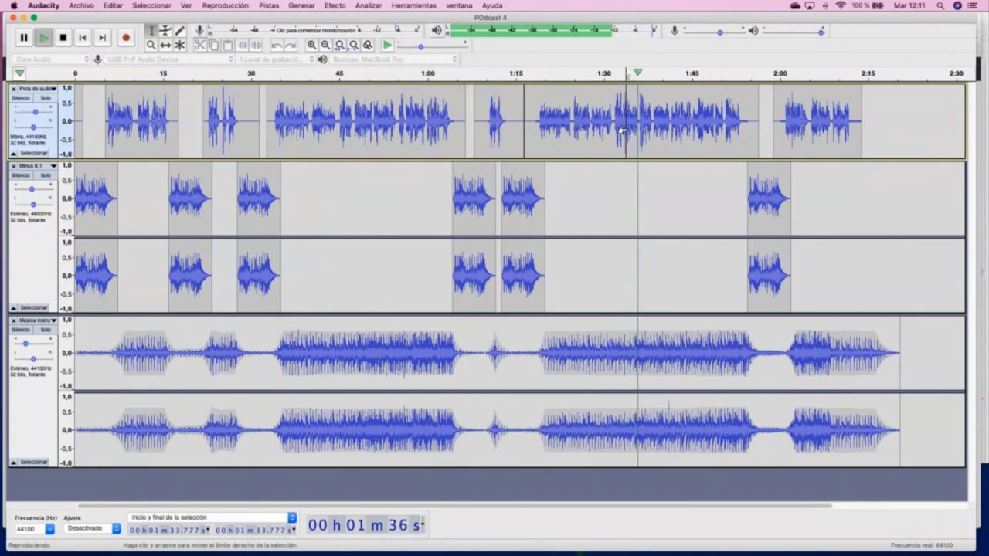
key(space)
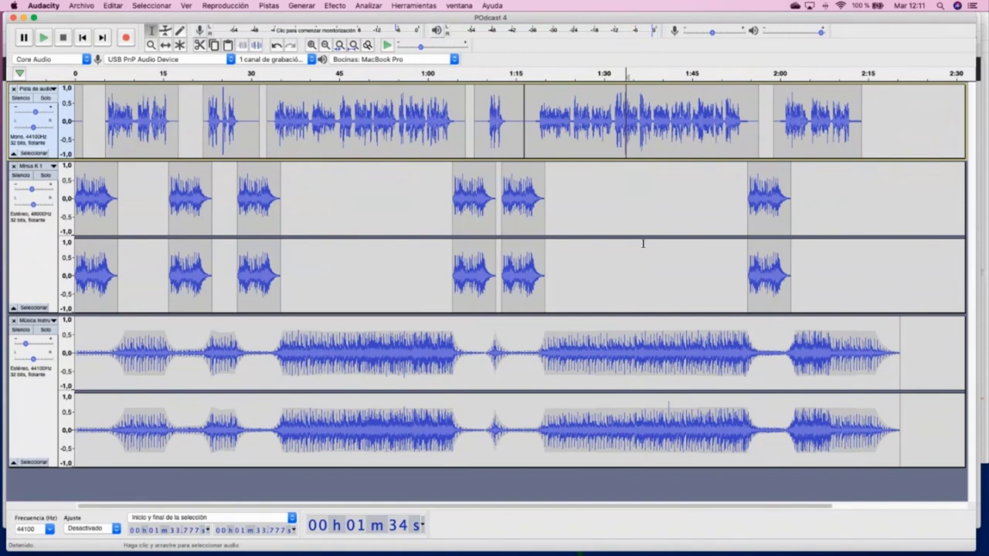
- Place the cursor at the end of the background music, about 2:20.4, and save the project
click(901, 195)
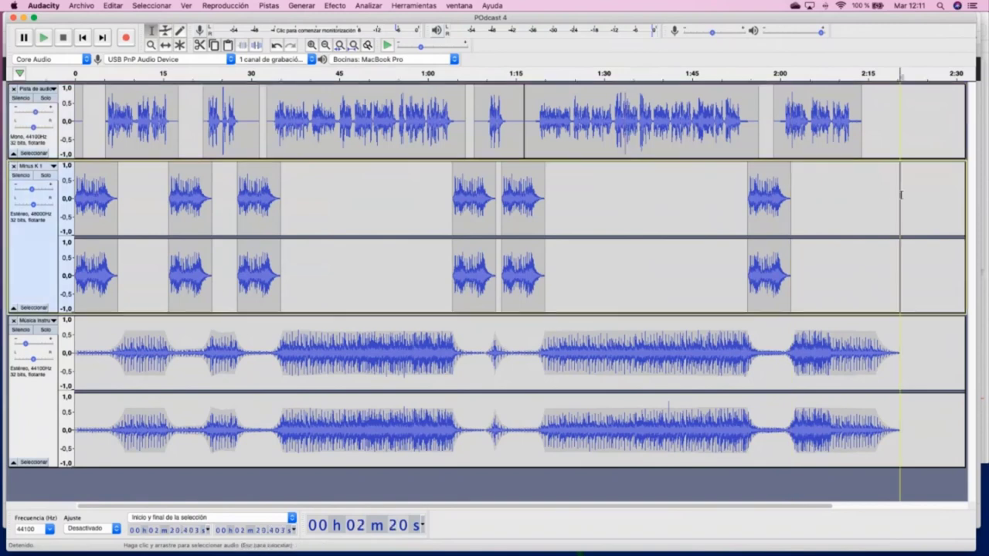
click(87, 7)
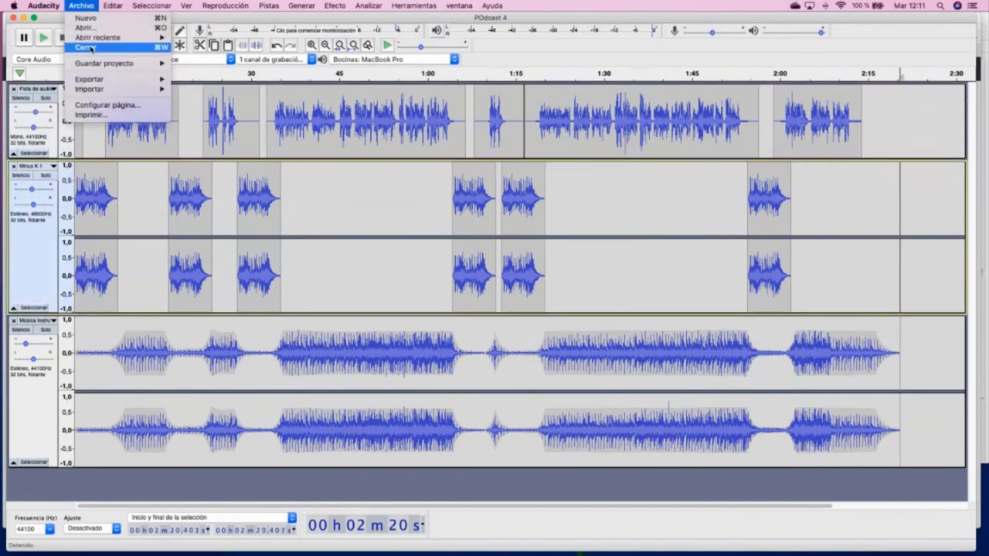
mouse_move(92, 79)
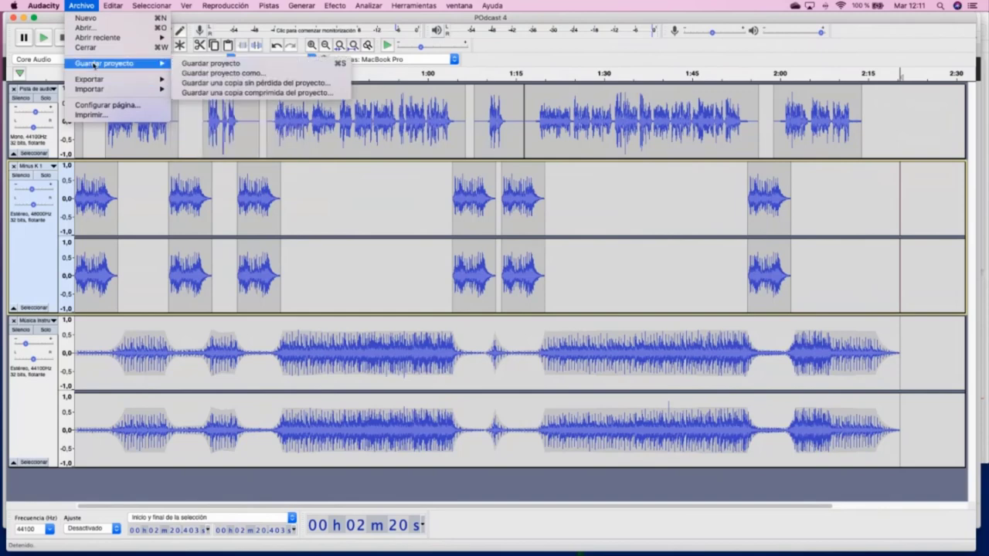
click(195, 65)
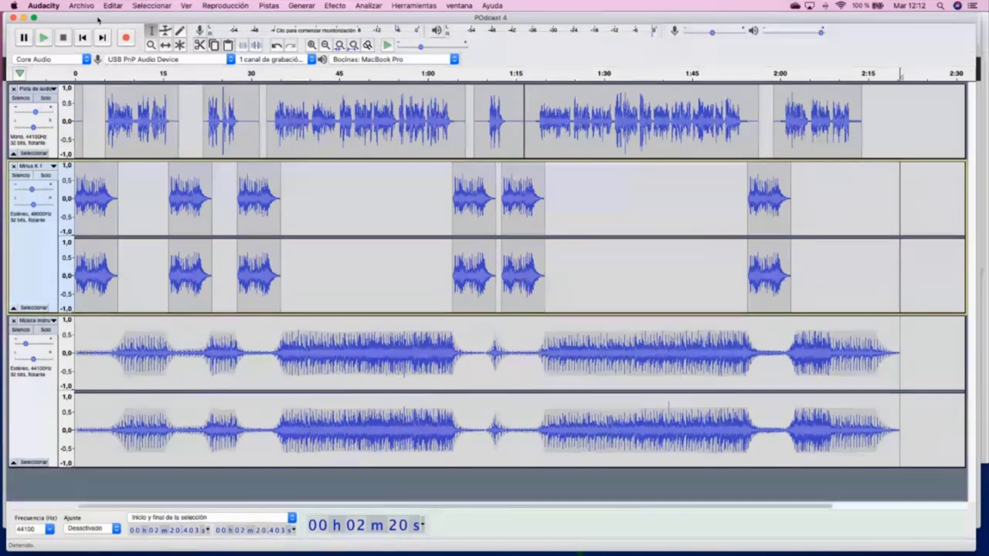
- Start exporting the podcast as an MP3 file with the preset quality Excepcional, 220-260 kbps
drag(99, 20, 96, 20)
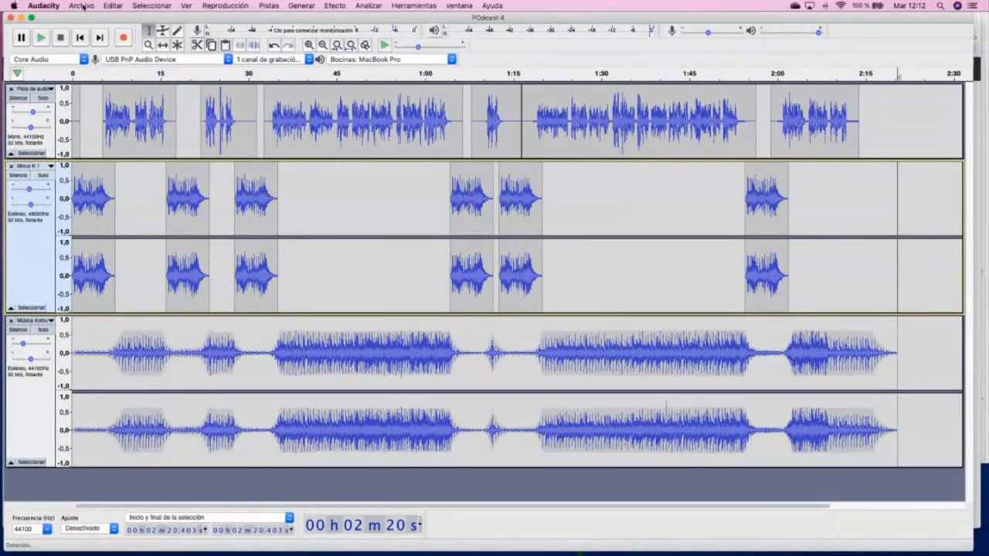
click(82, 5)
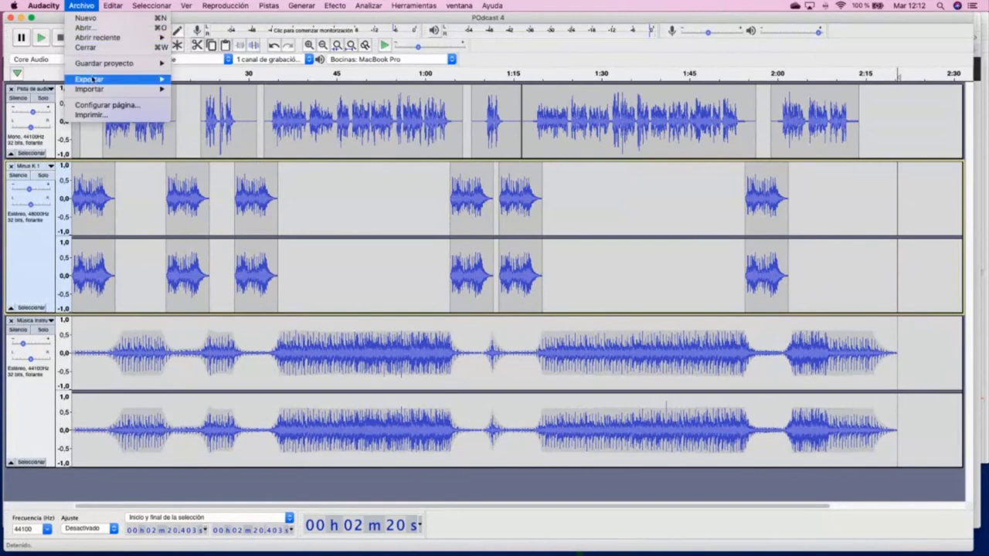
mouse_move(98, 80)
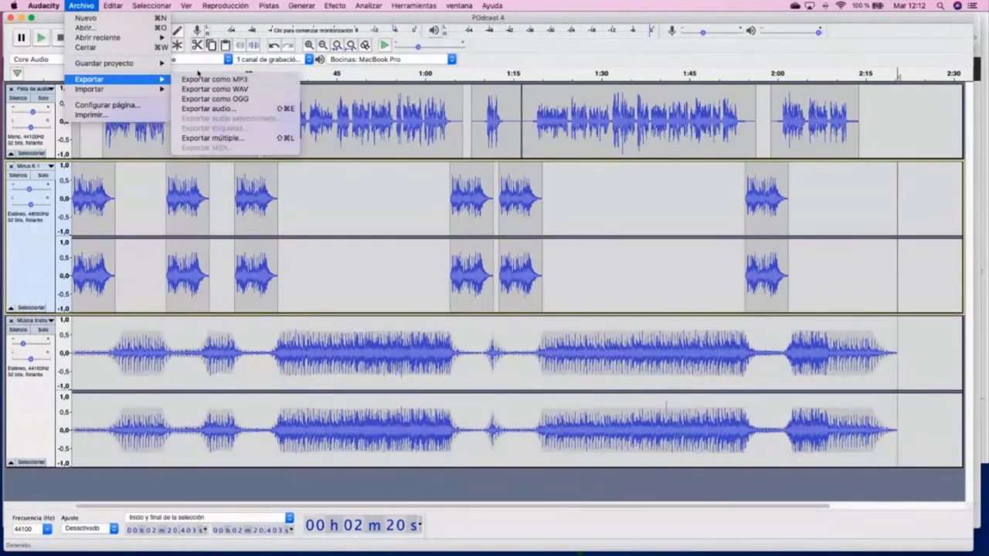
click(226, 81)
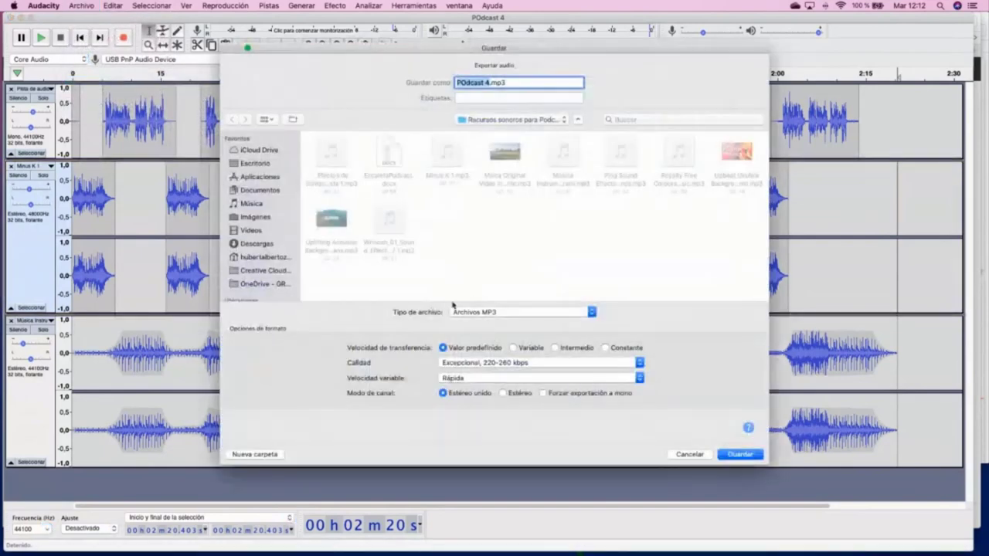
click(488, 365)
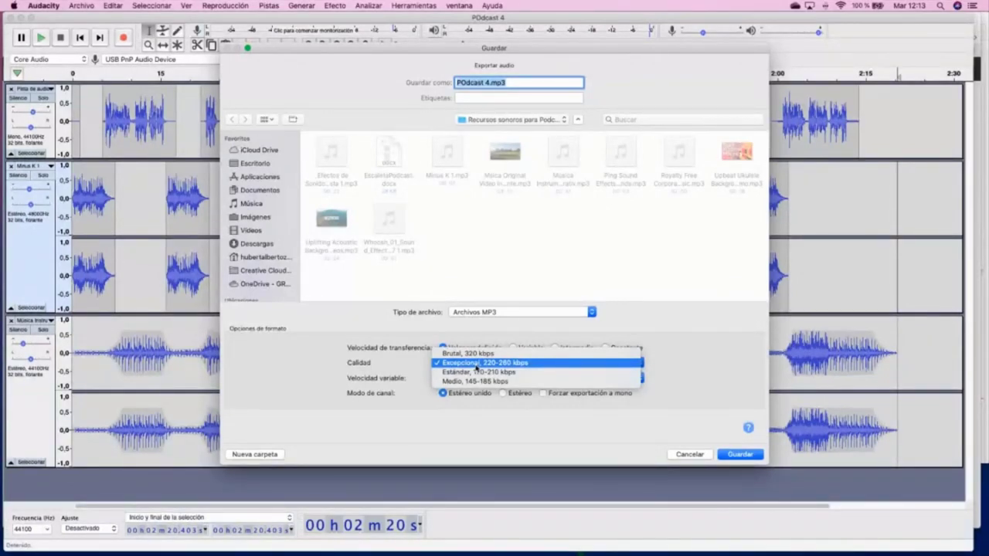
click(476, 364)
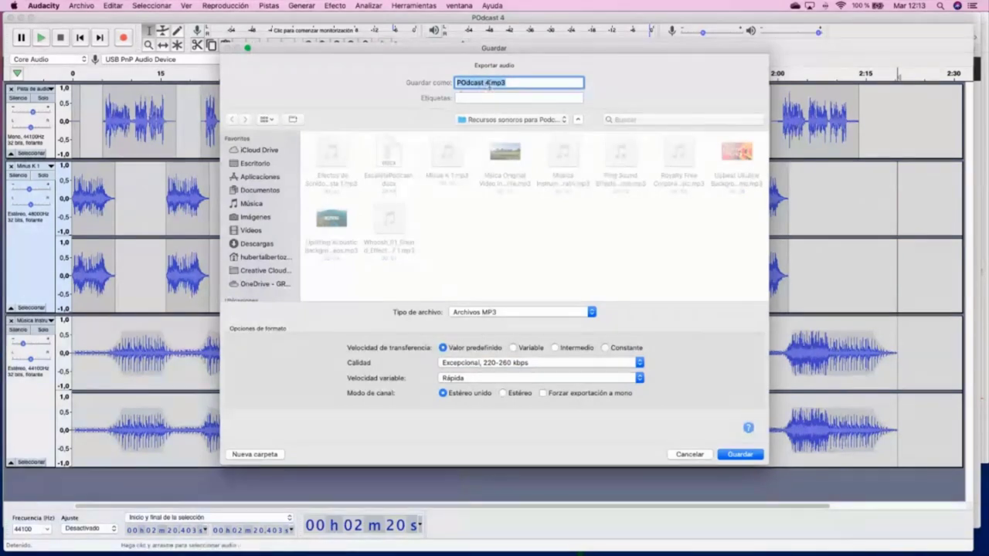
- Save the MP3 export to the Escritorio folder under the name POdcast4.mp3
click(267, 164)
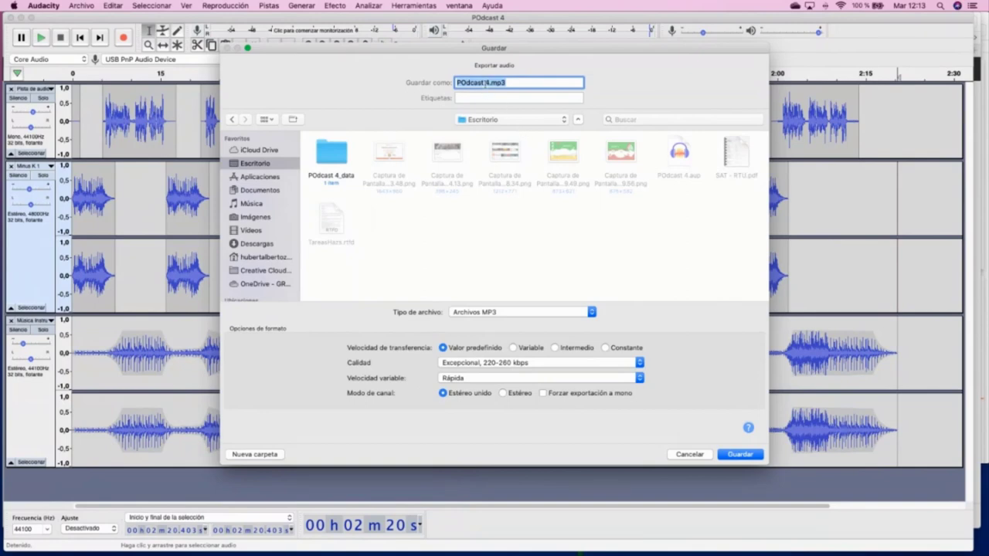
click(486, 83)
key(BackSpace)
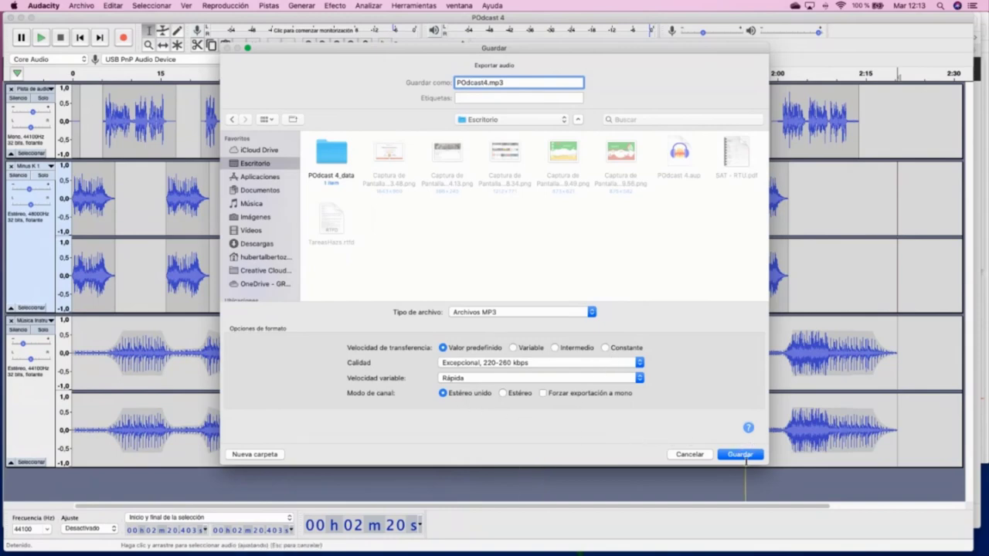
click(740, 454)
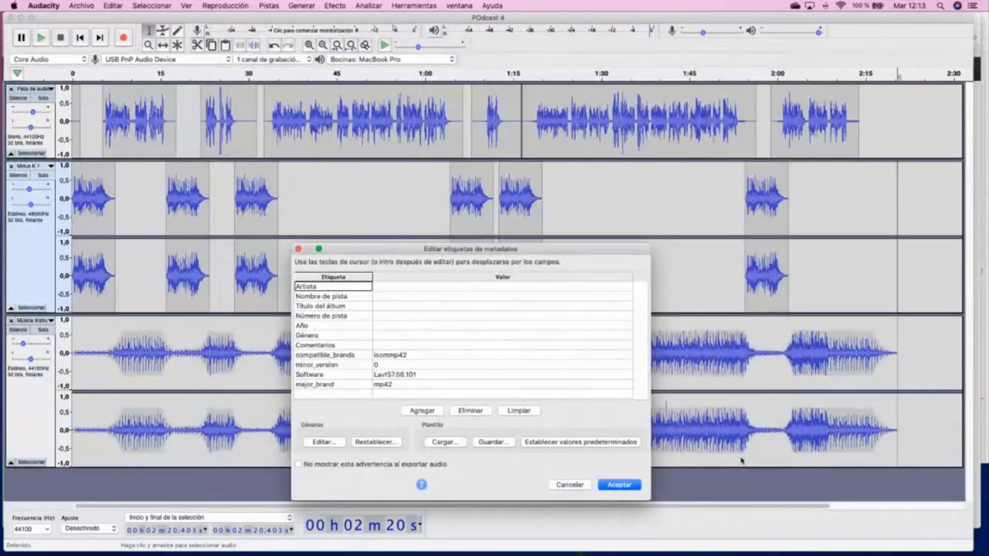
- Fill in the export metadata with the artist's name, track name Podcast, album title Podcast and track number 4
click(398, 287)
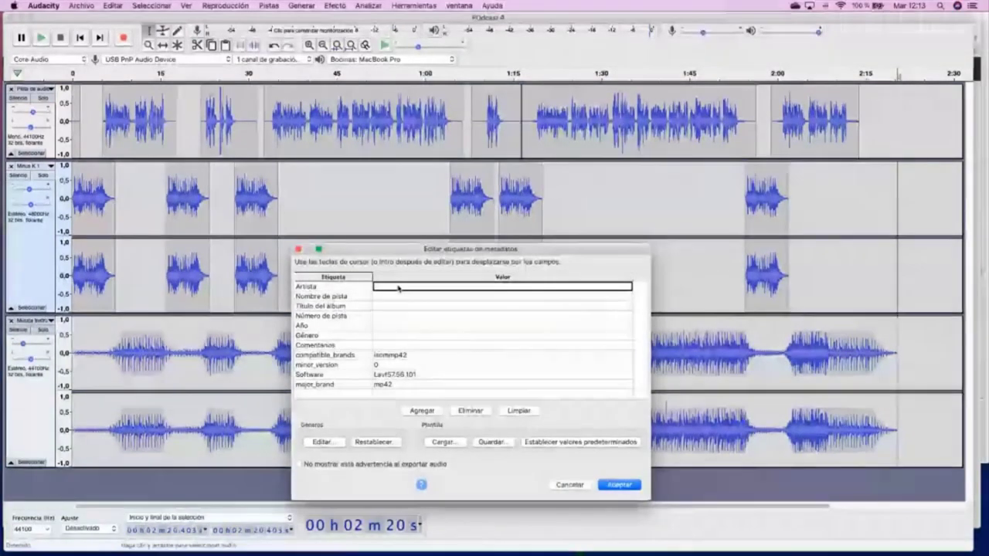
text(Huhert Alberto)
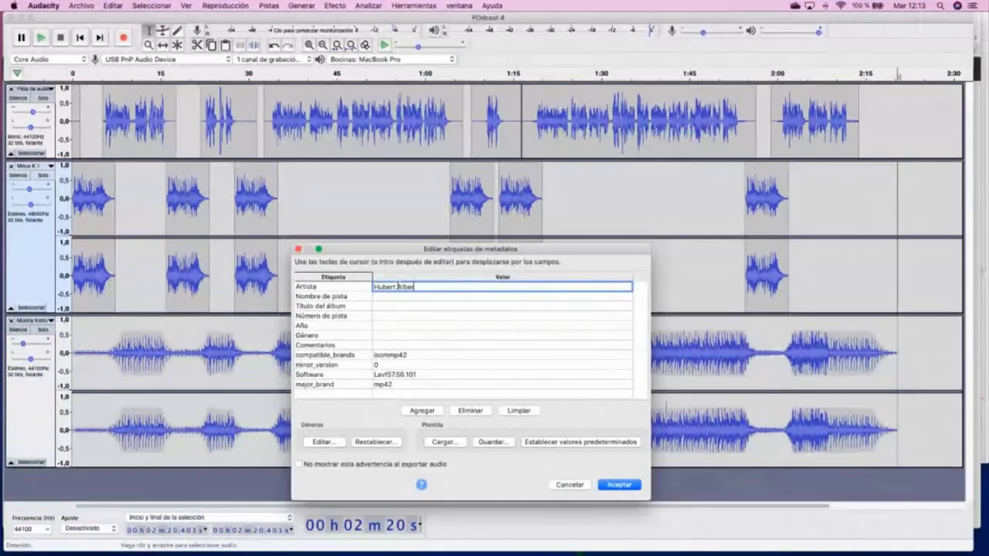
key(Return)
text(Podcast)
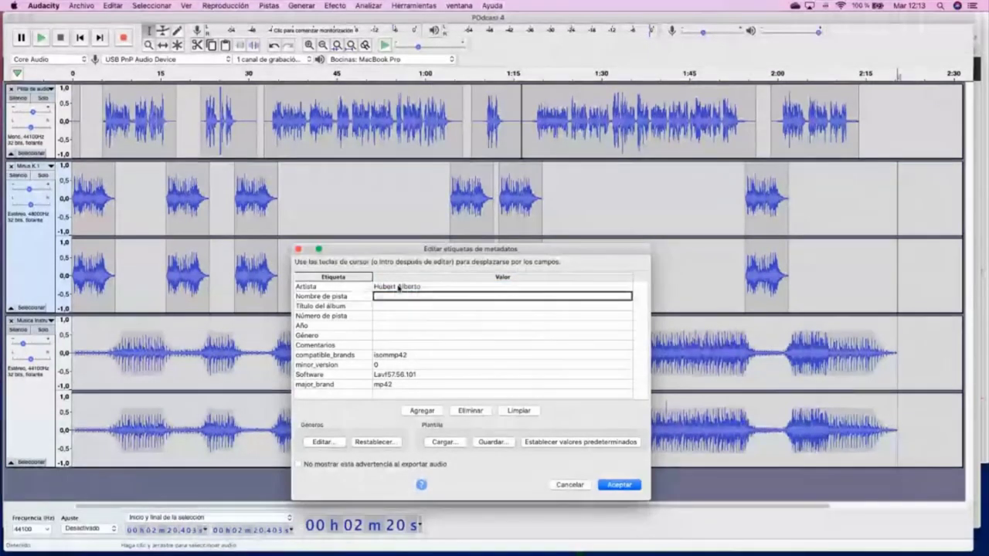
key(Return)
text(Pid)
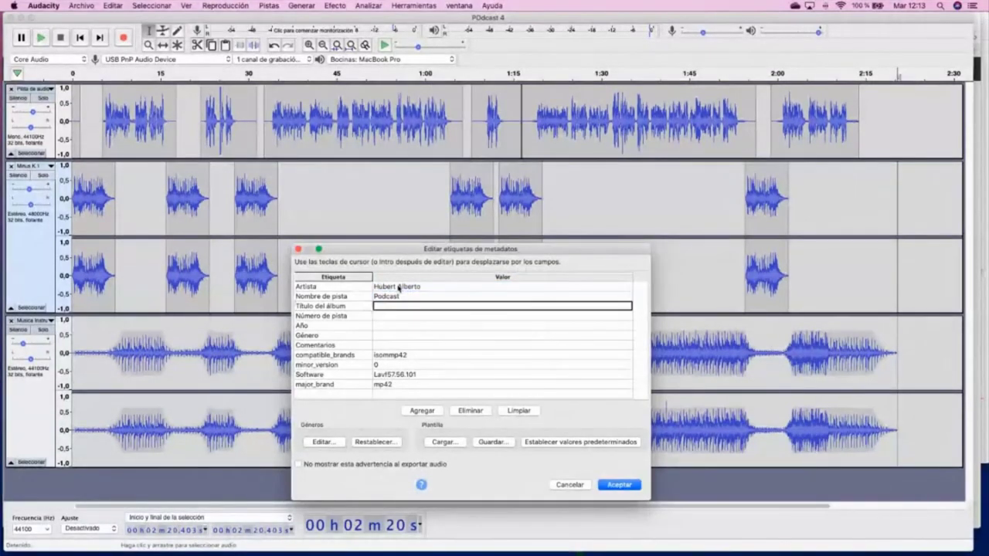
key(BackSpace)
key(BackSpace)
text(odcast)
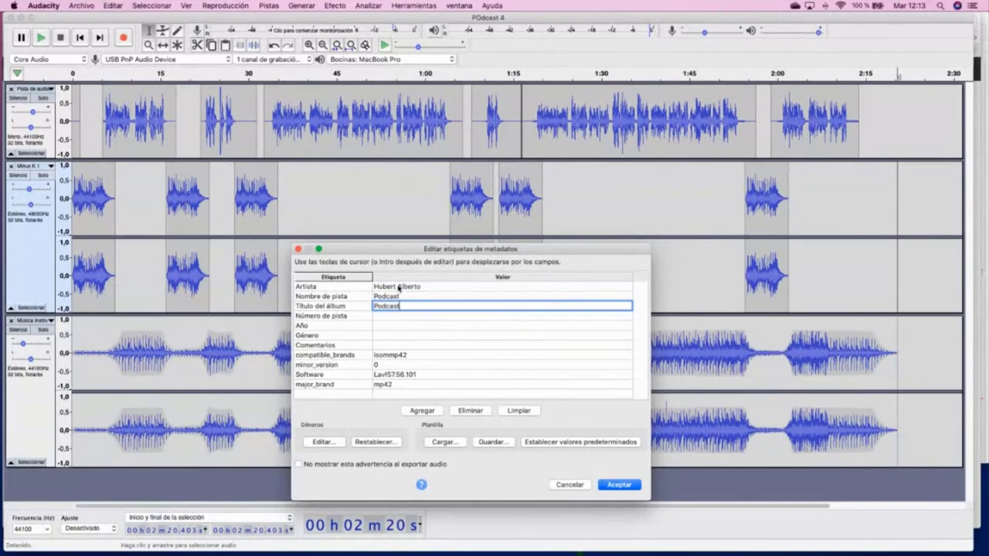
key(Return)
text(4)
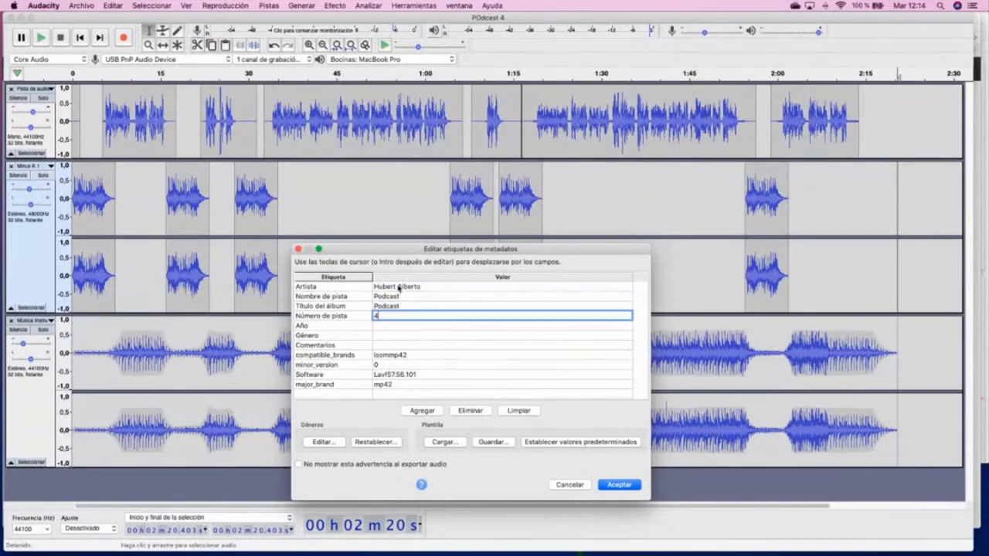
- Set the metadata year to 2021 and the genre to Podcast, and complete the export
click(386, 327)
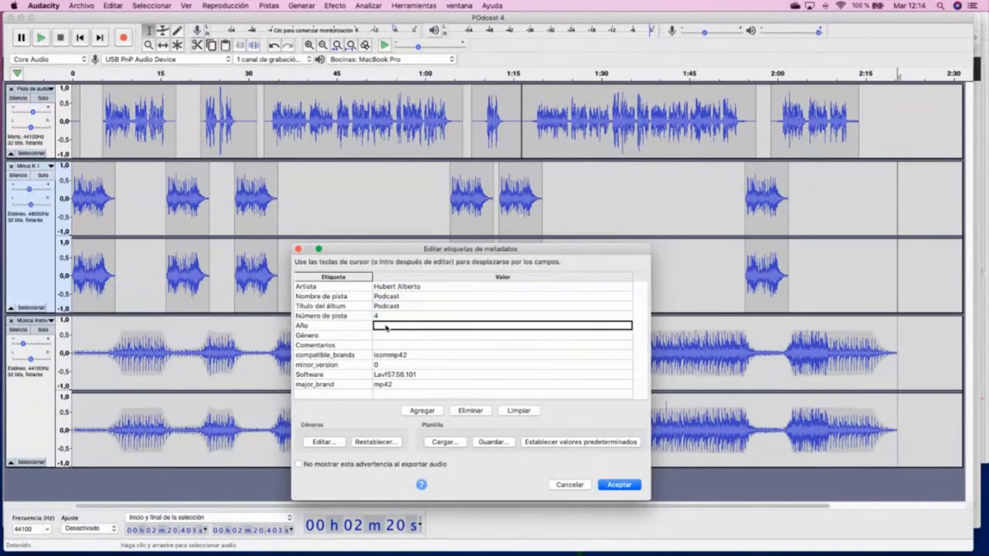
text(2020)
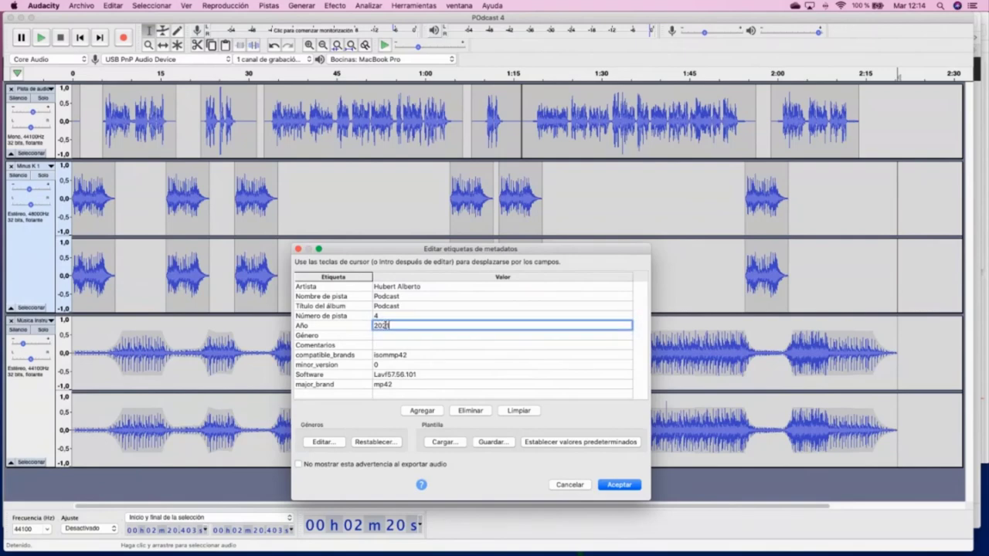
click(390, 337)
text(Podcast)
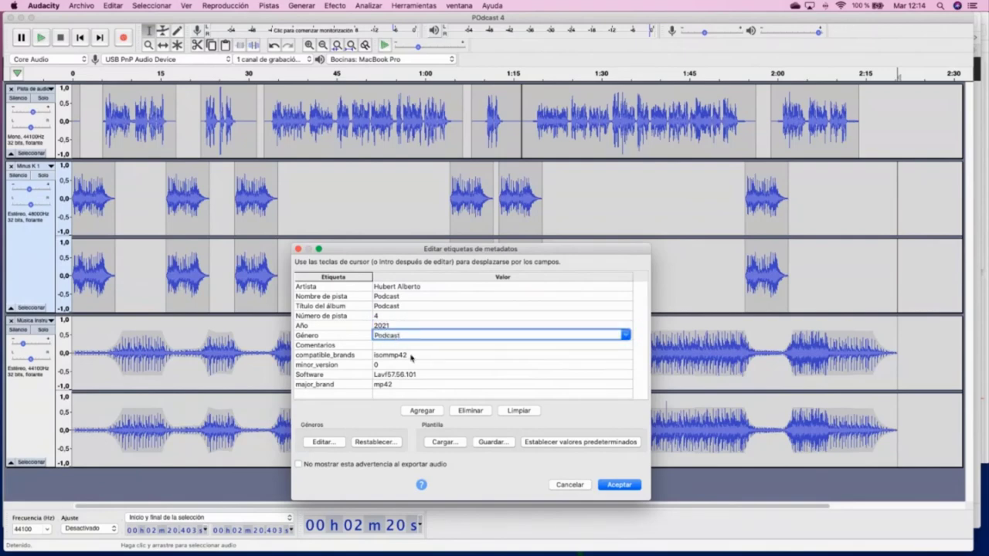
click(618, 486)
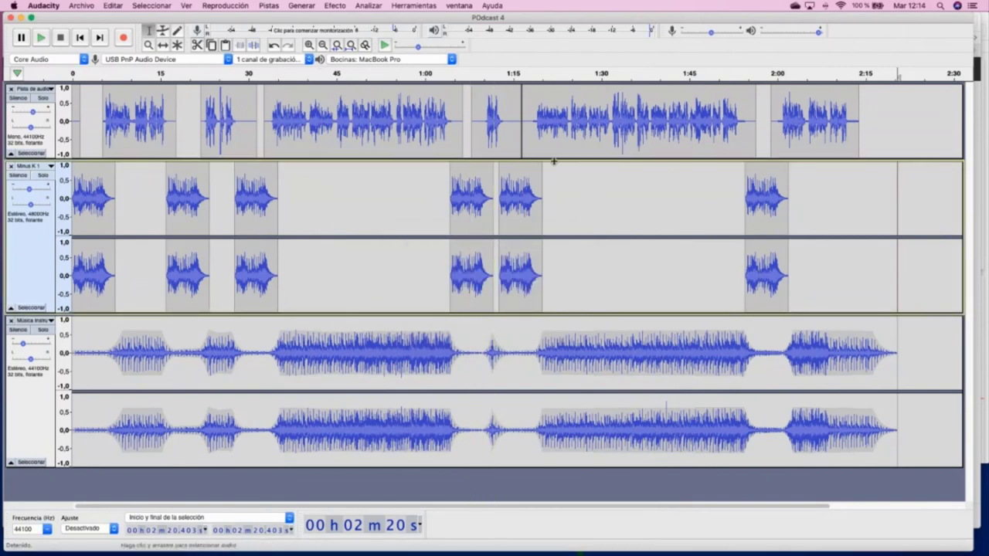
- Export the podcast again as MP3 at Excepcional, 220-260 kbps, replacing POdcast4.mp3 on the desktop and accepting the existing metadata
click(82, 7)
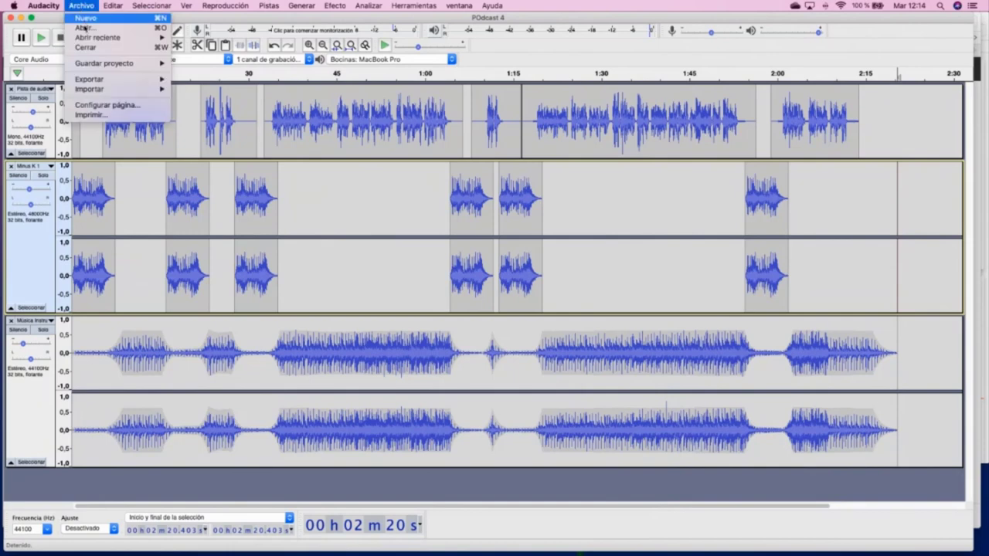
mouse_move(139, 79)
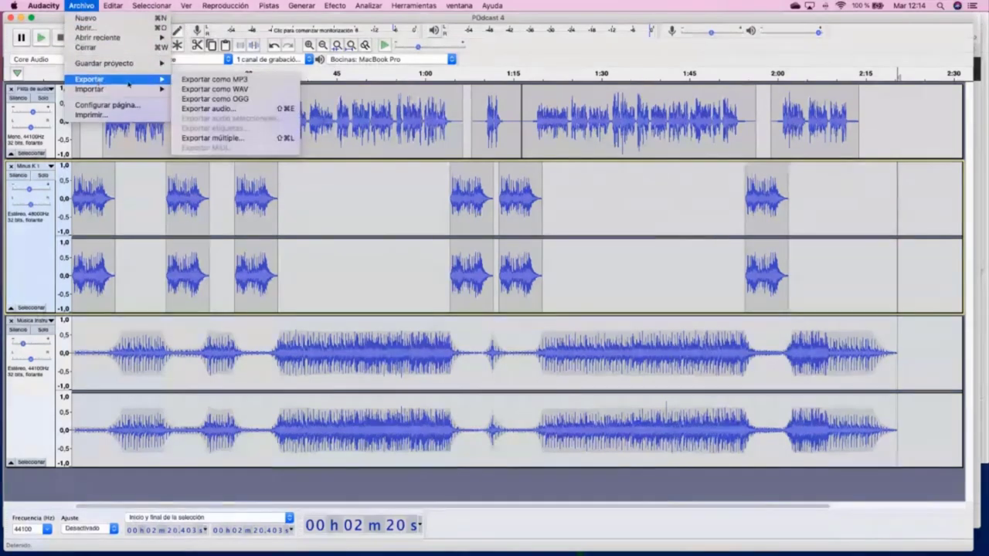
click(225, 81)
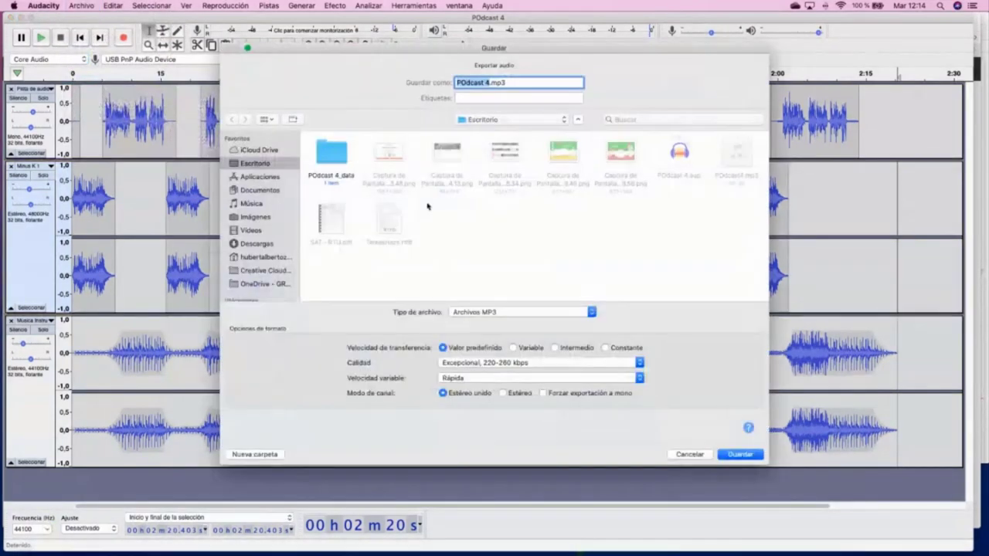
click(517, 363)
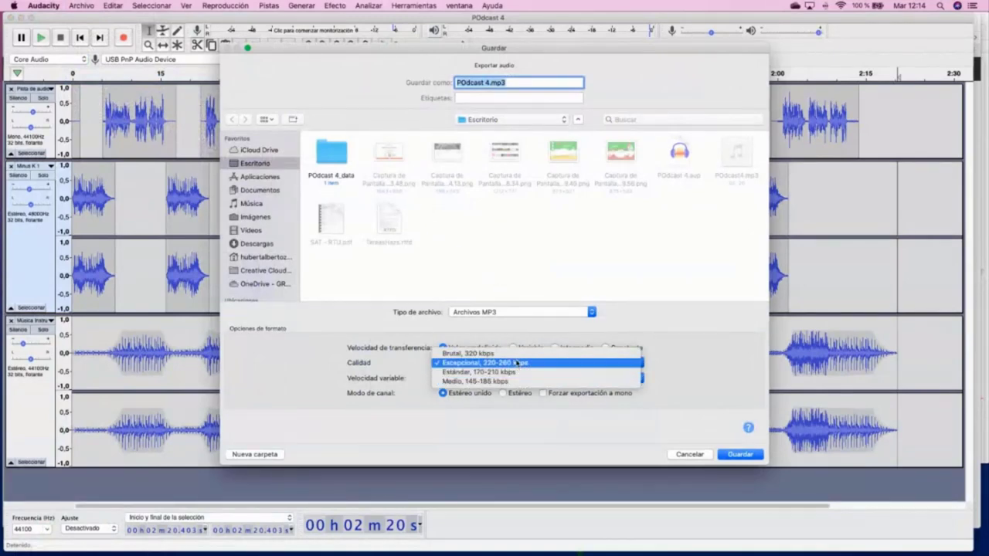
click(517, 362)
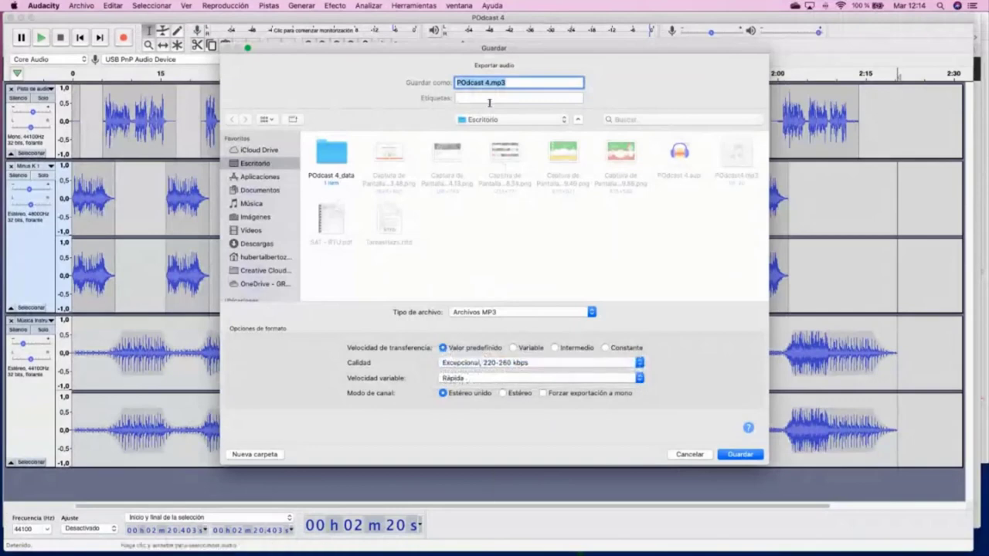
click(486, 82)
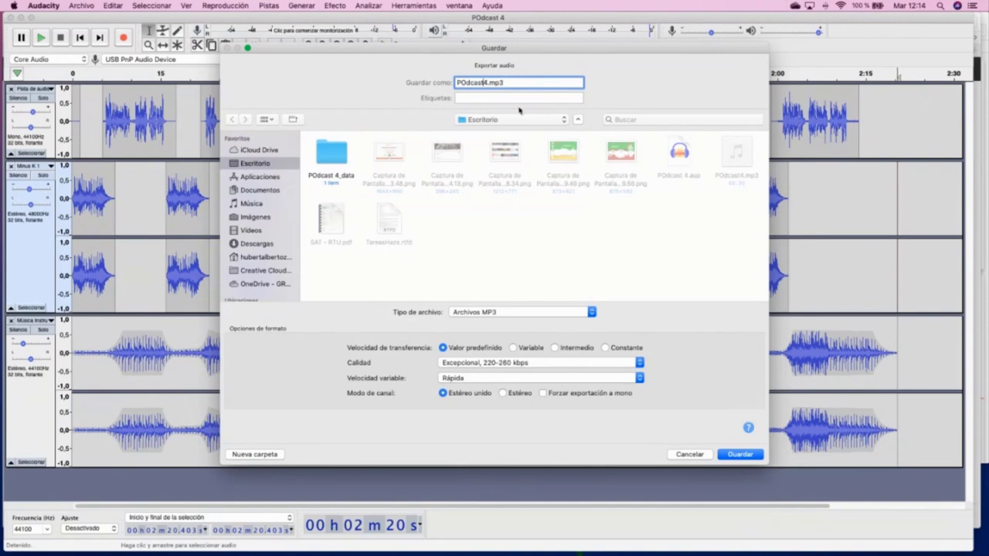
click(740, 455)
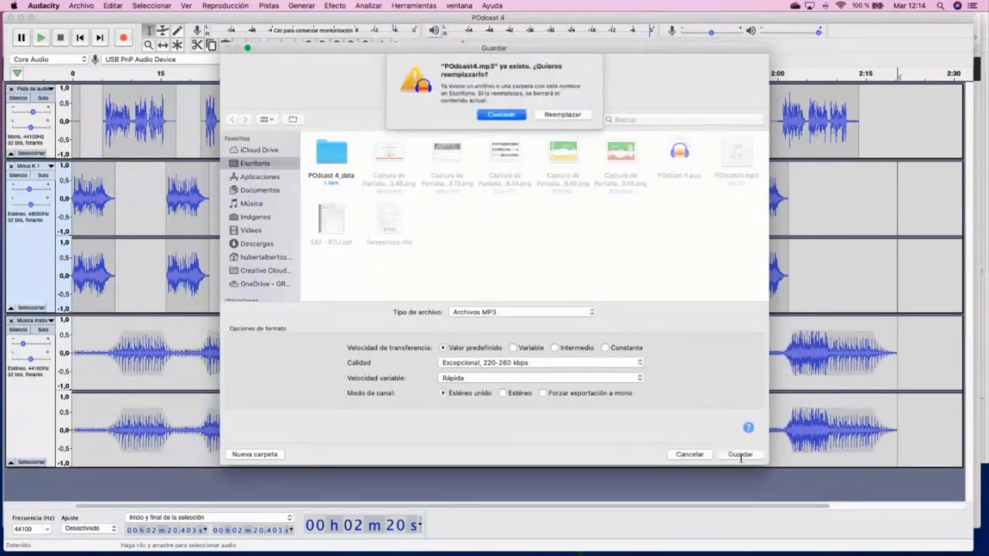
click(561, 115)
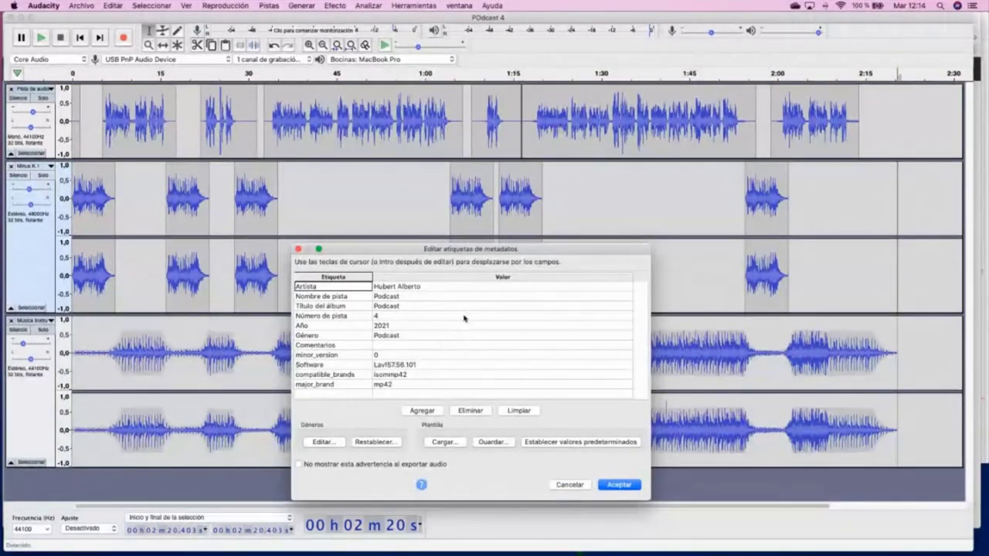
click(623, 485)
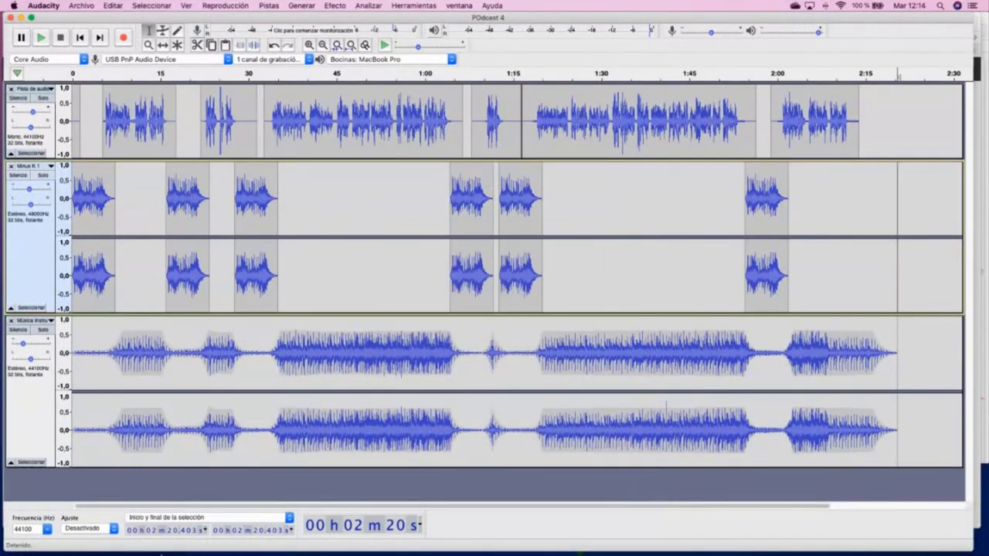
- Switch to Finder and show the contents of the Escritorio folder
click(31, 545)
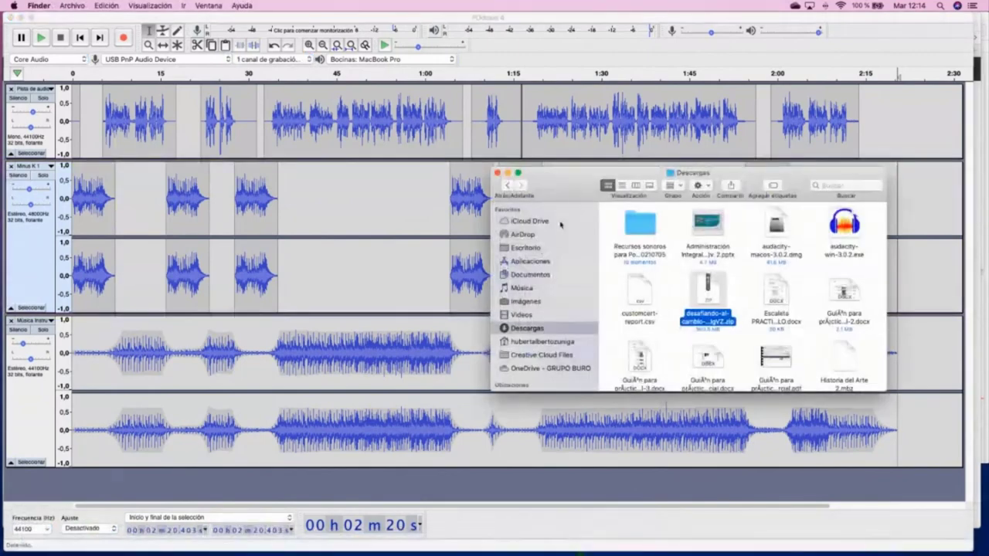
click(378, 233)
drag(417, 173, 246, 164)
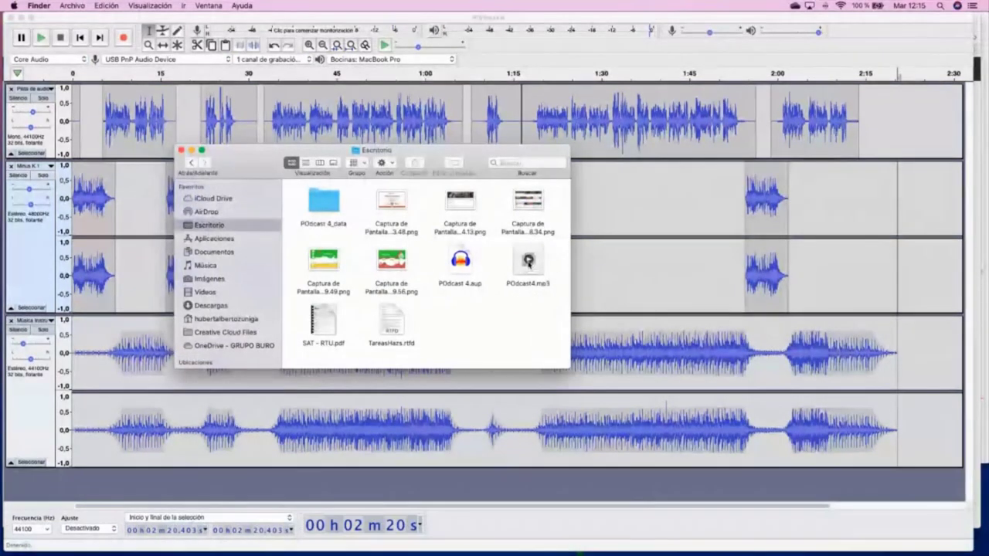
- Preview the exported POdcast4.mp3 and select the project file POdcast 4.aup
click(528, 265)
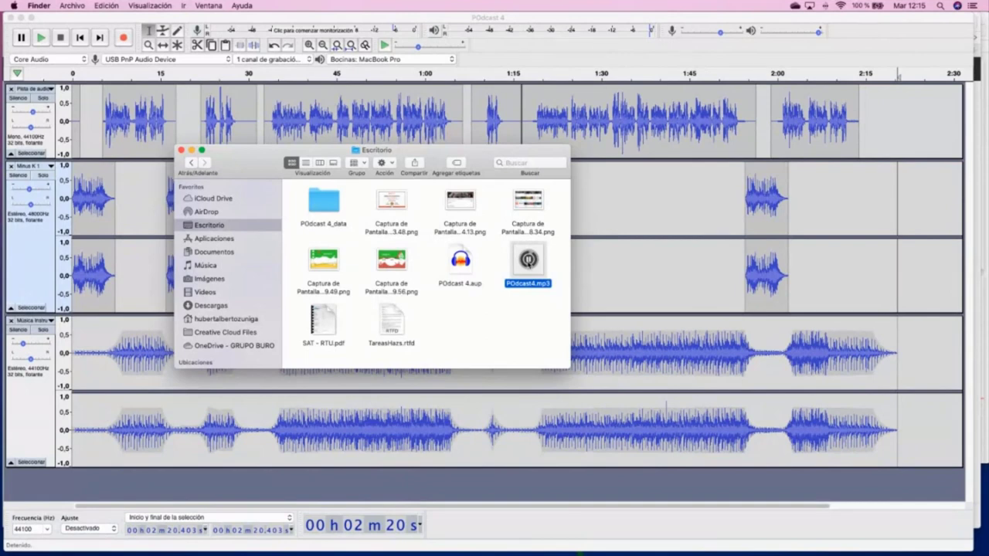
key(space)
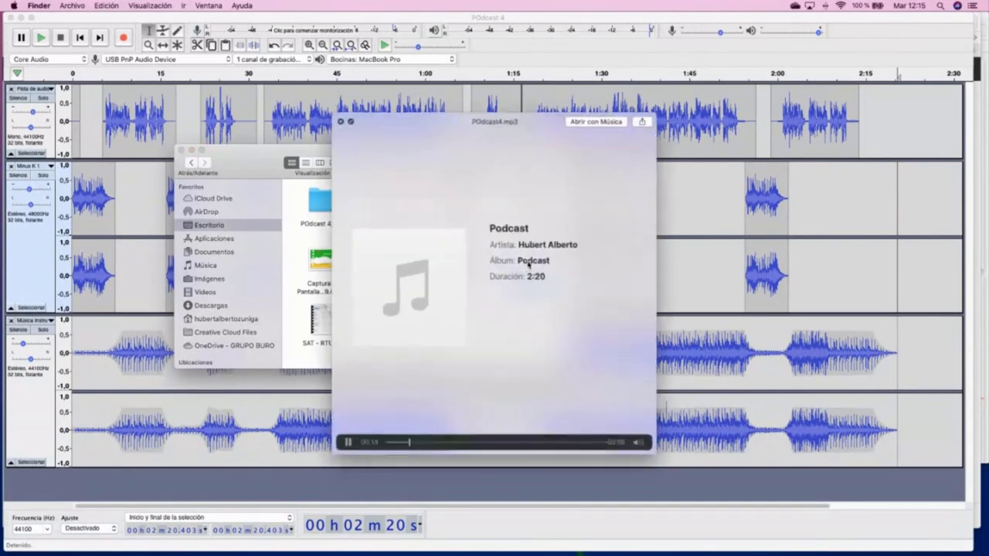
click(339, 121)
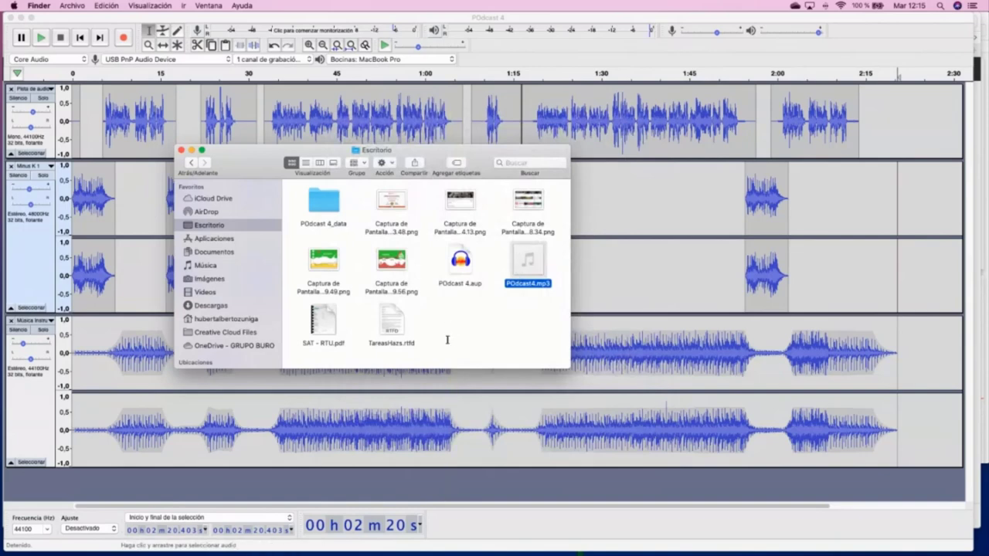
click(555, 262)
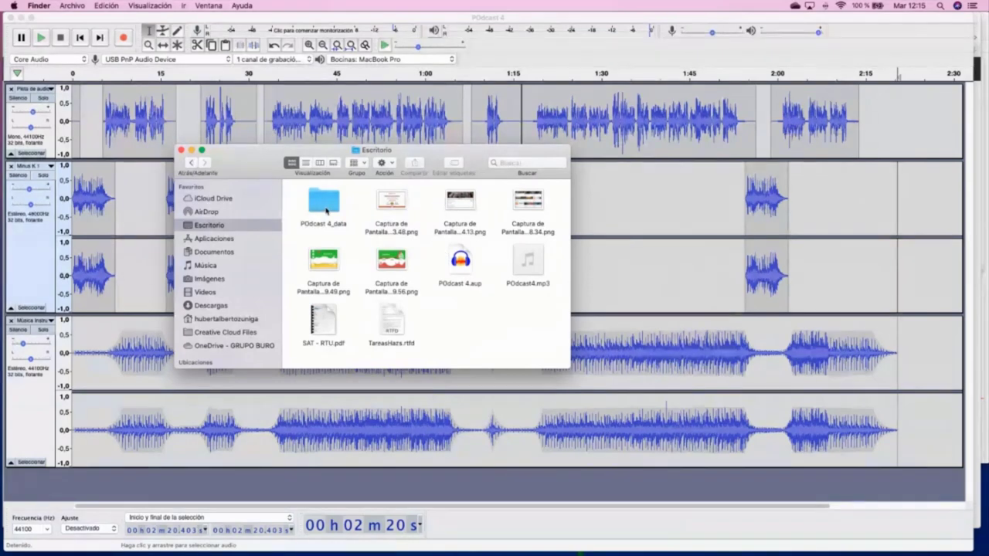
click(462, 263)
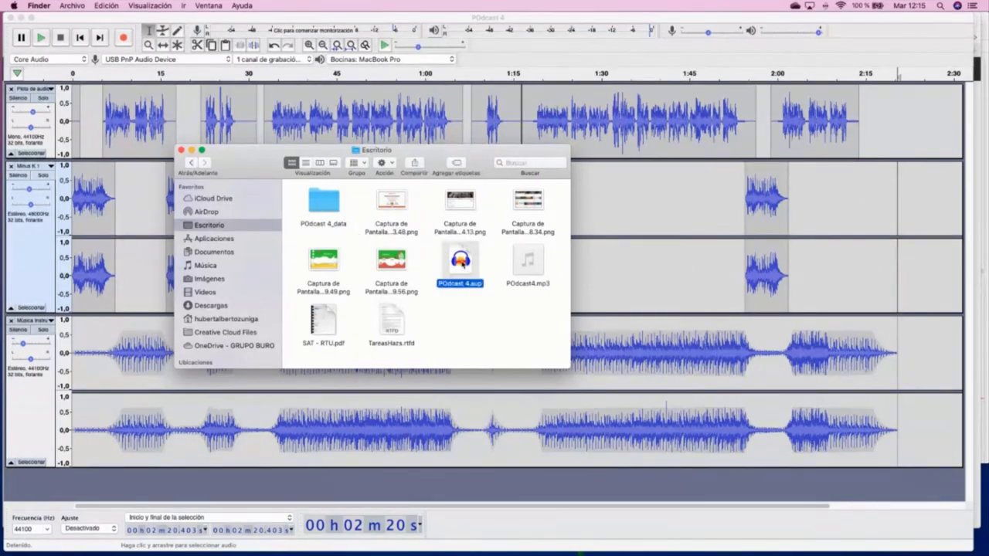
- Point out the POdcast 4_data folder and the exported POdcast4.mp3, and switch to SoundCloud in Safari
click(325, 211)
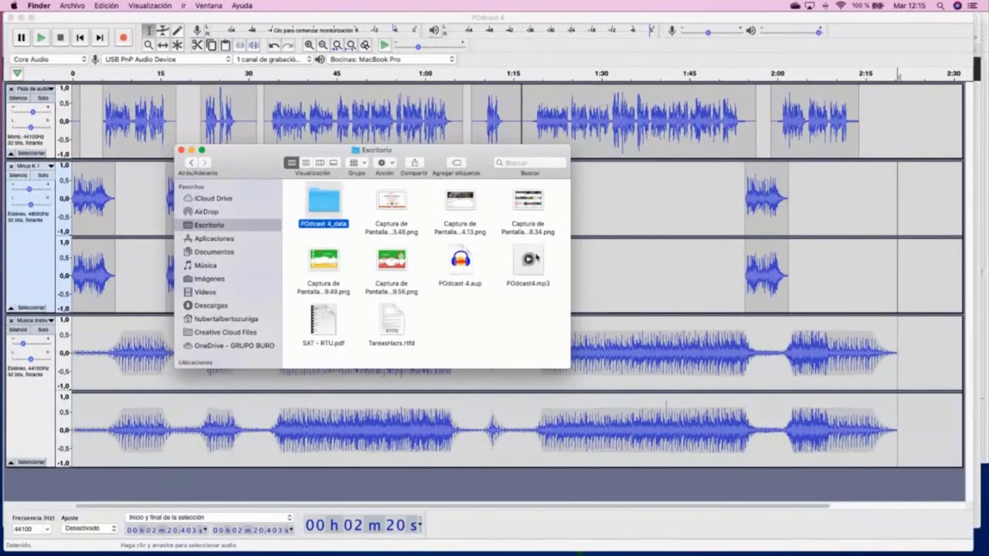
click(533, 260)
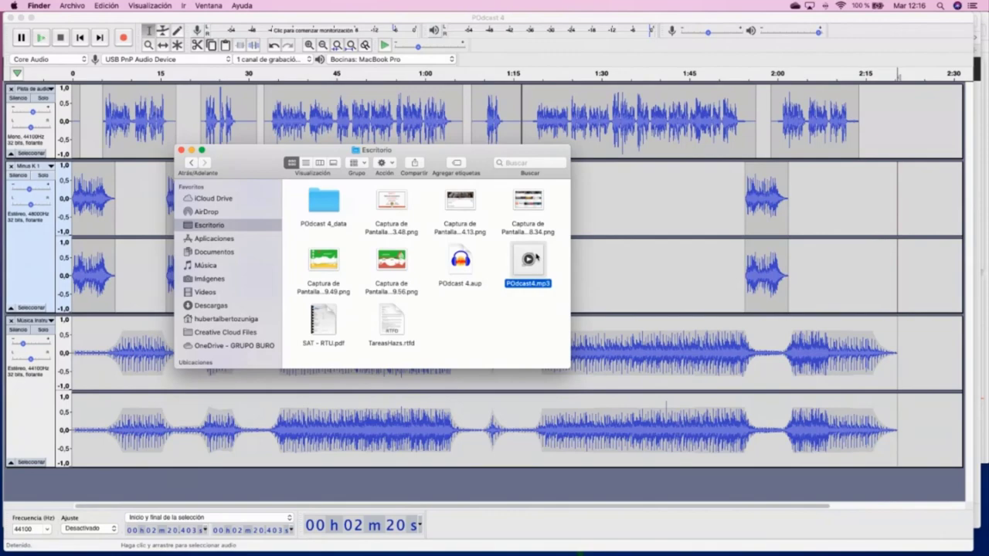
key(super+Tab)
key(super+Tab)
key(super+Tab)
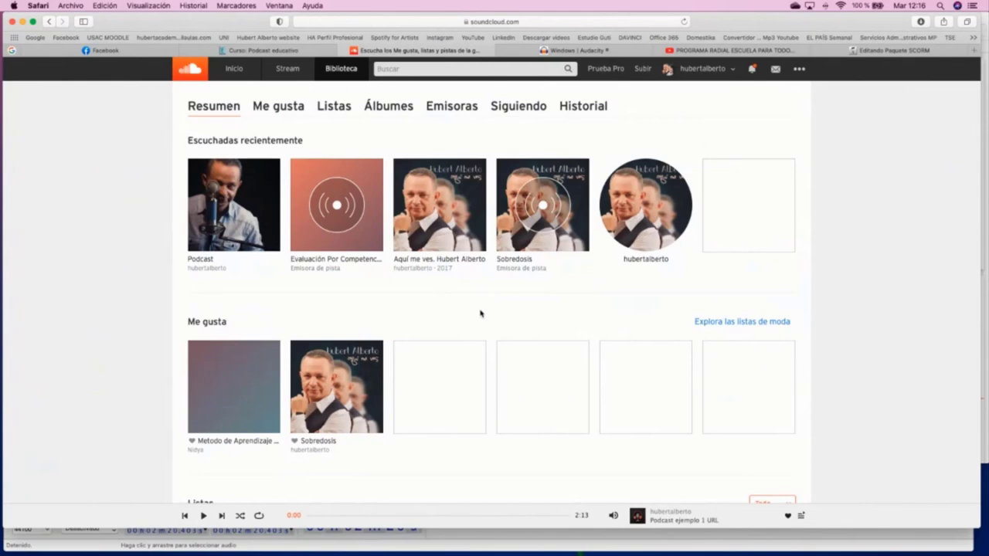
- Switch back to Finder and check the file information of POdcast4.mp3
key(super+Tab)
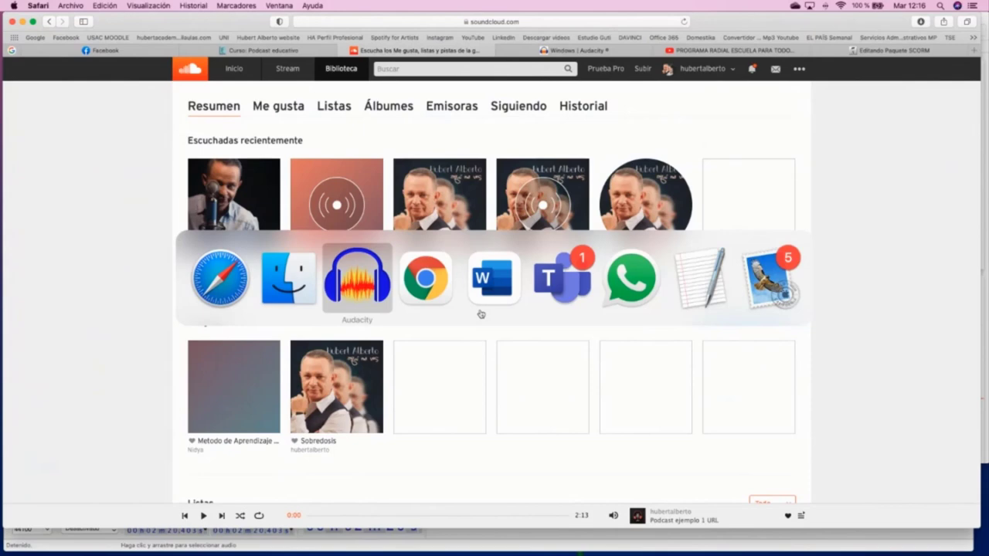
click(286, 277)
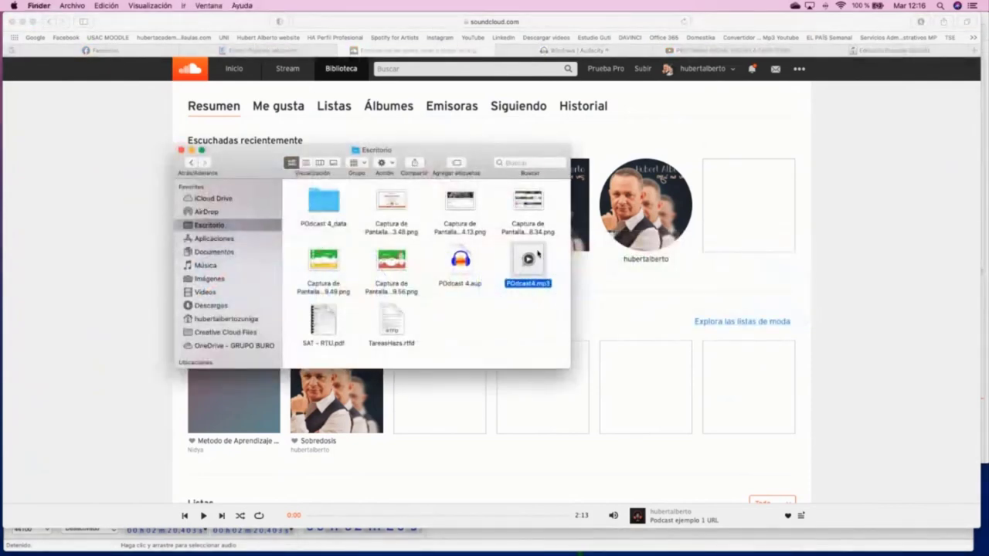
key(super+i)
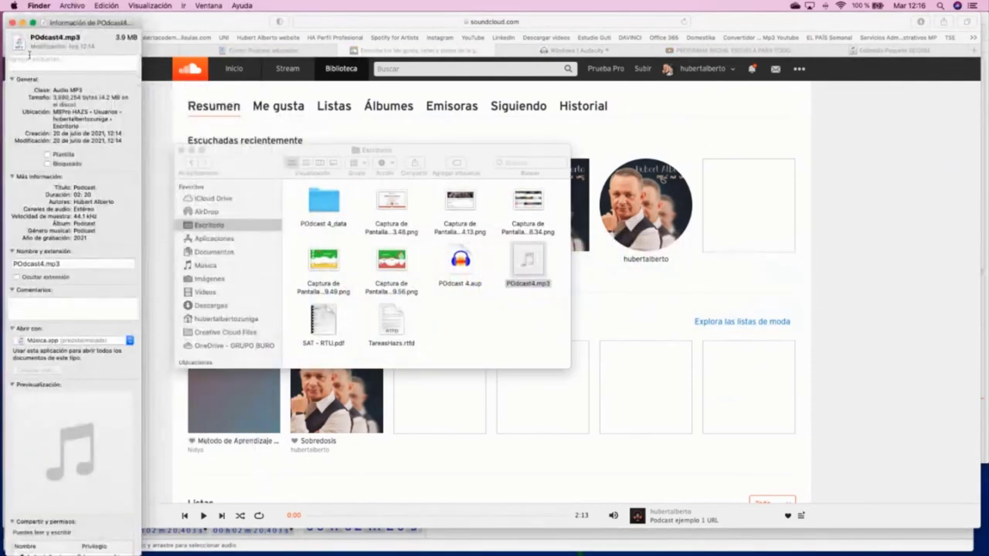
click(12, 22)
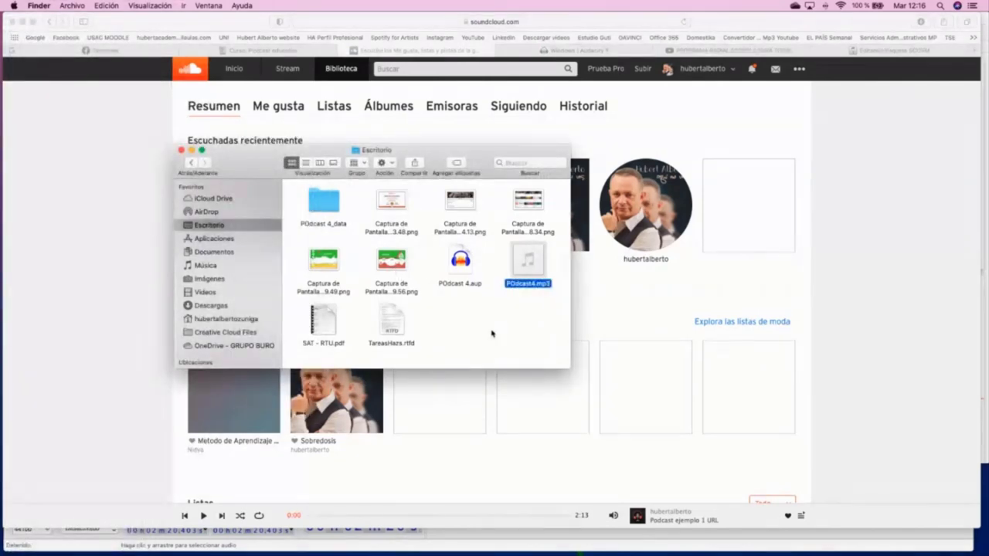
- Switch to SoundCloud in Safari, open the Podcast playlist and briefly play its track
key(super+Tab)
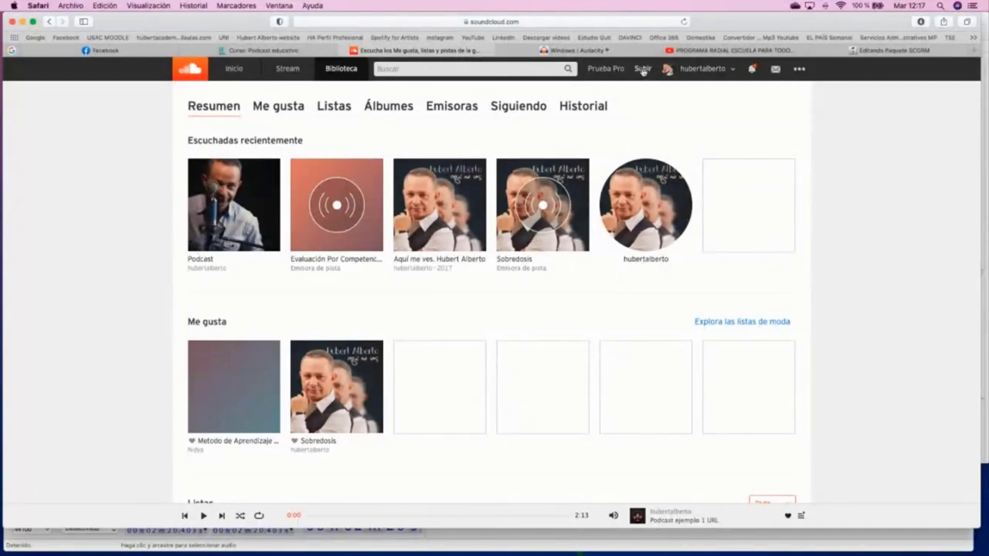
click(241, 182)
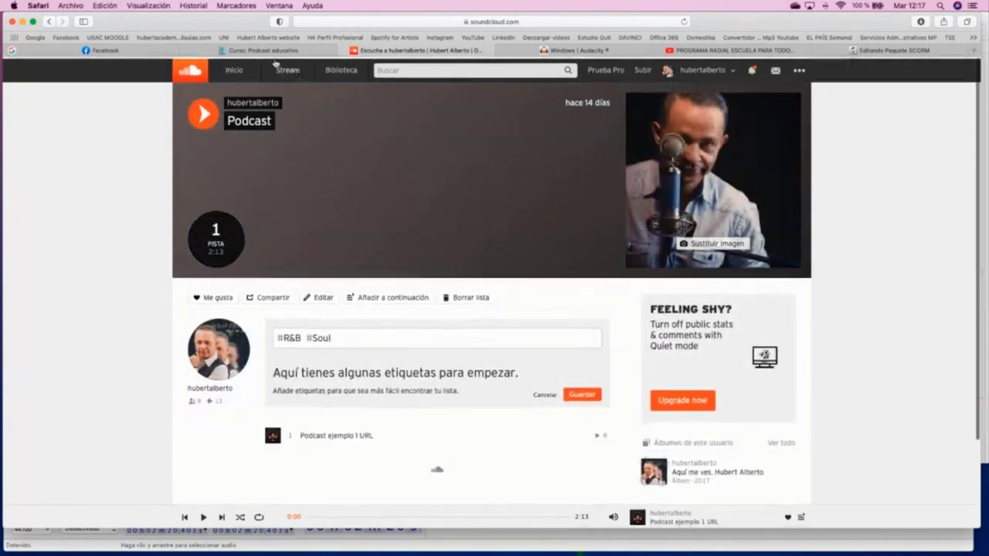
click(204, 114)
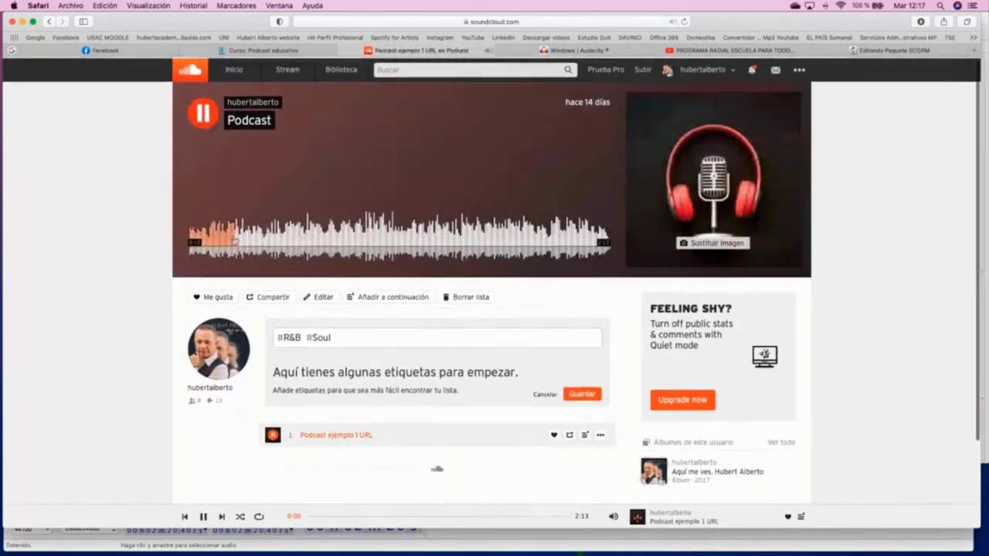
click(205, 115)
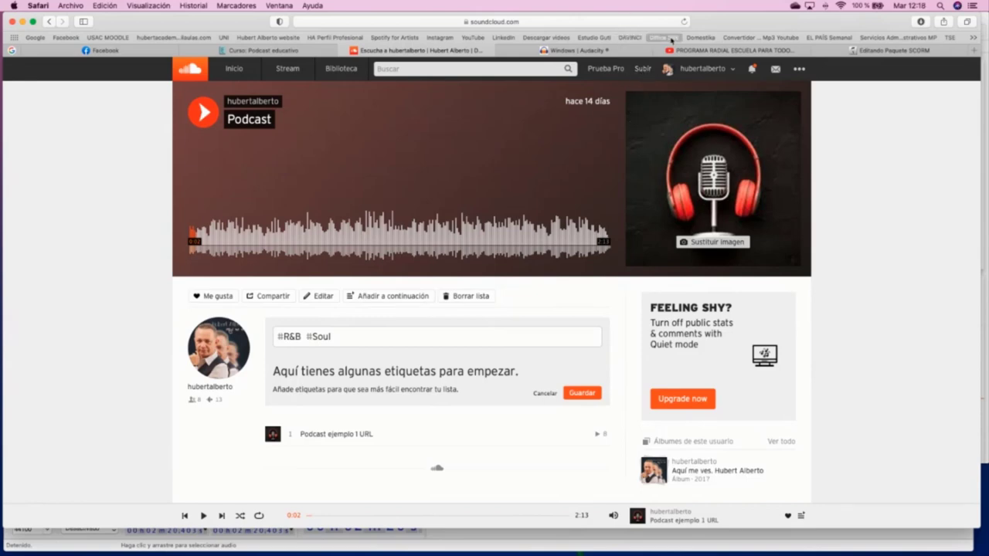
- Upload POdcast4.mp3 from the Finder desktop folder to SoundCloud as a new track
click(642, 69)
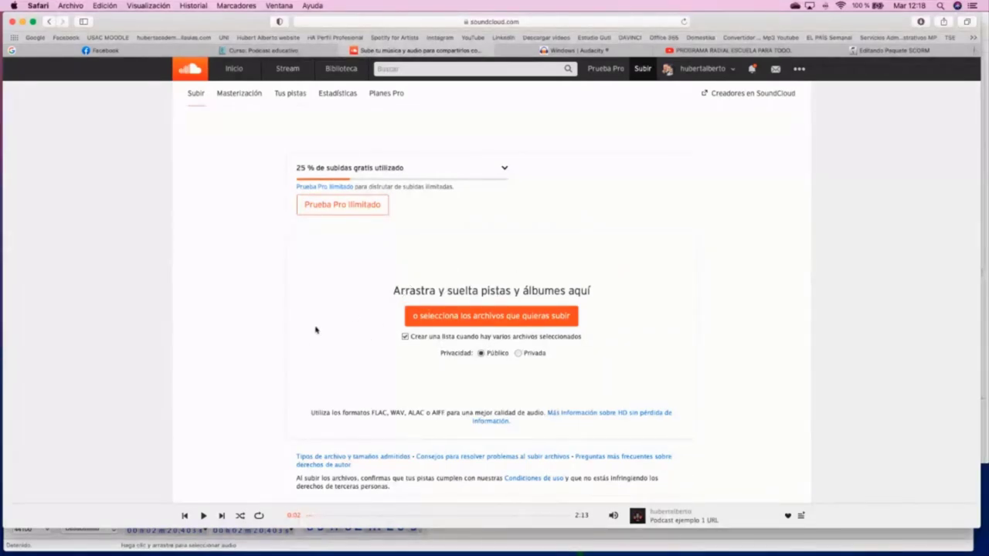
key(super+Tab)
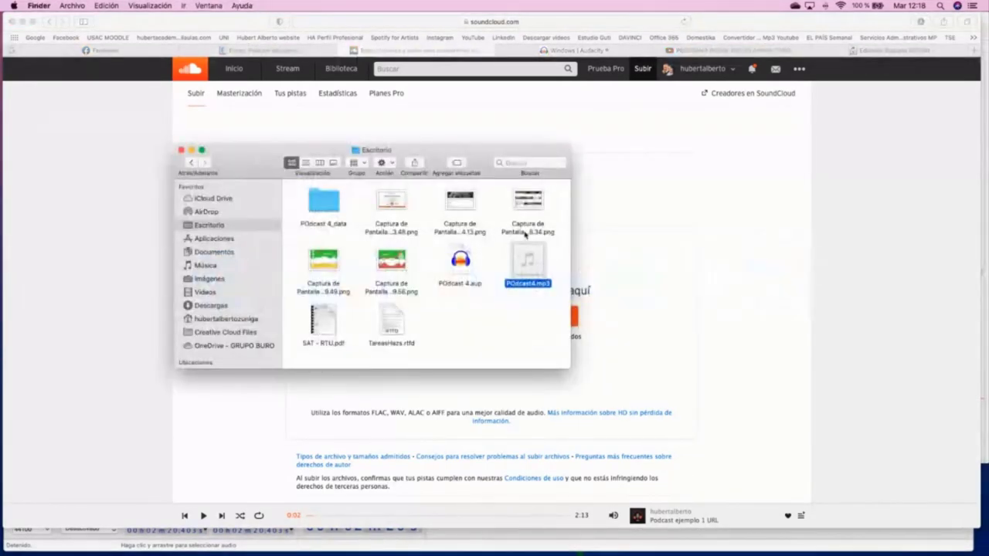
drag(527, 258, 602, 294)
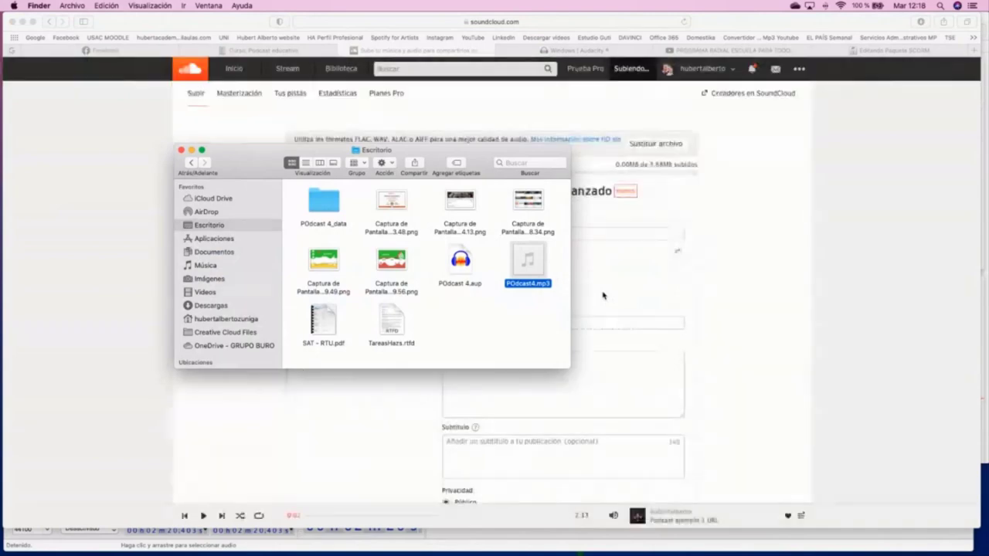
click(736, 278)
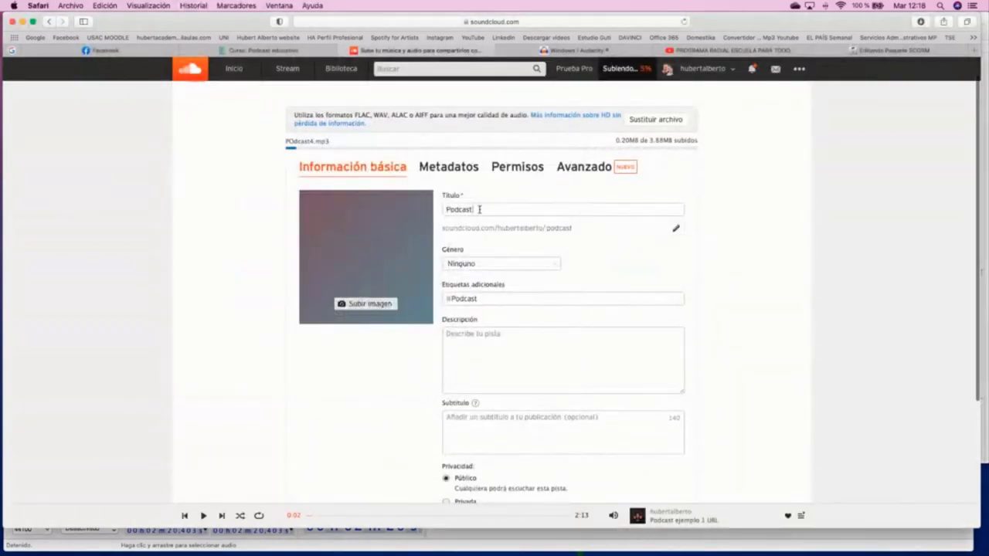
- Title the uploaded track Podcast 4 URL and set its genre to Personalizado
click(478, 209)
text(4 URL)
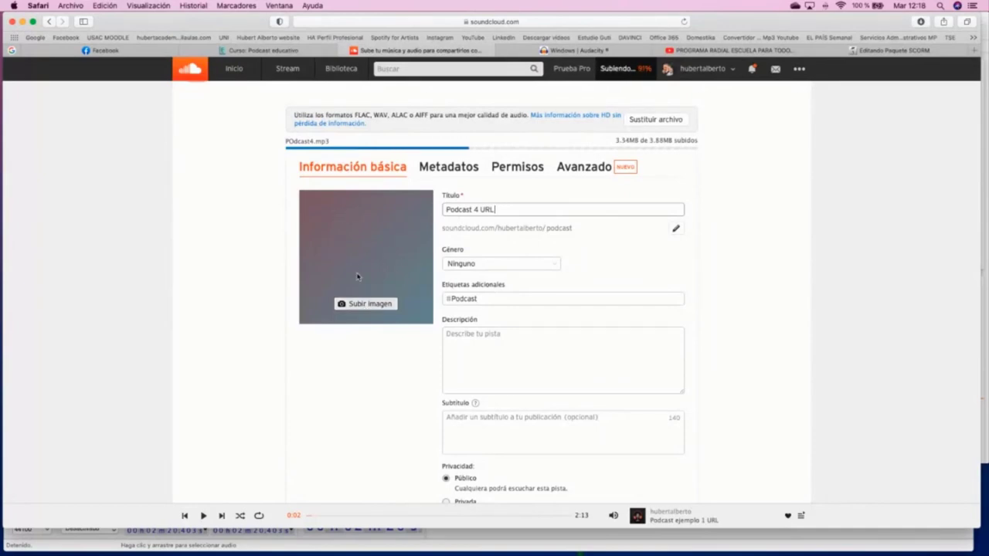
click(552, 264)
scroll(505, 373, down, 3)
scroll(505, 373, down, 5)
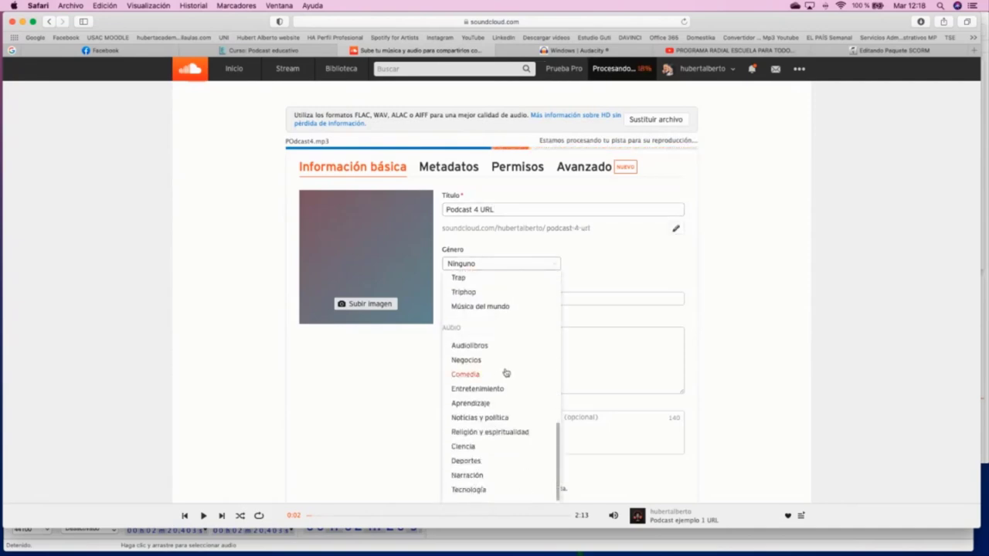
scroll(505, 373, up, 5)
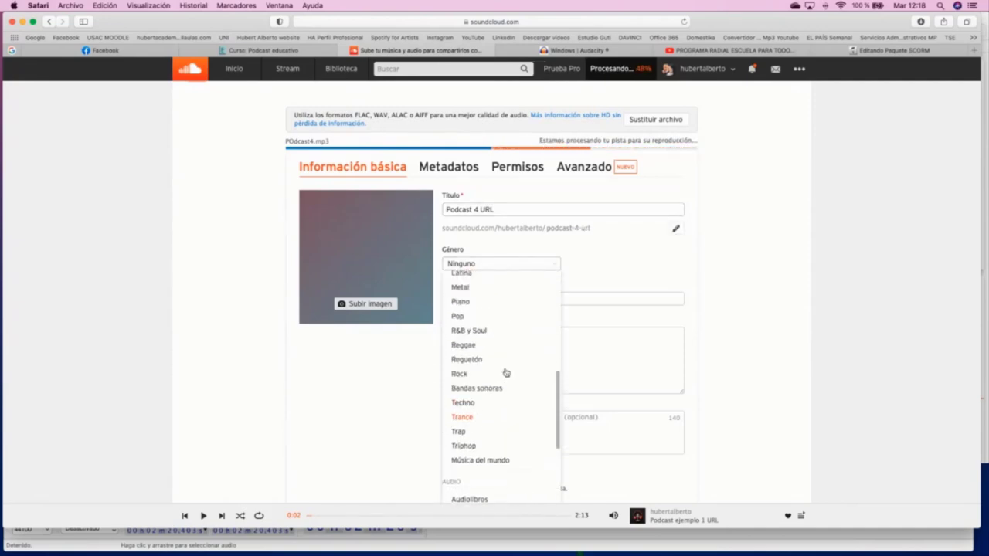
scroll(506, 373, up, 5)
click(487, 295)
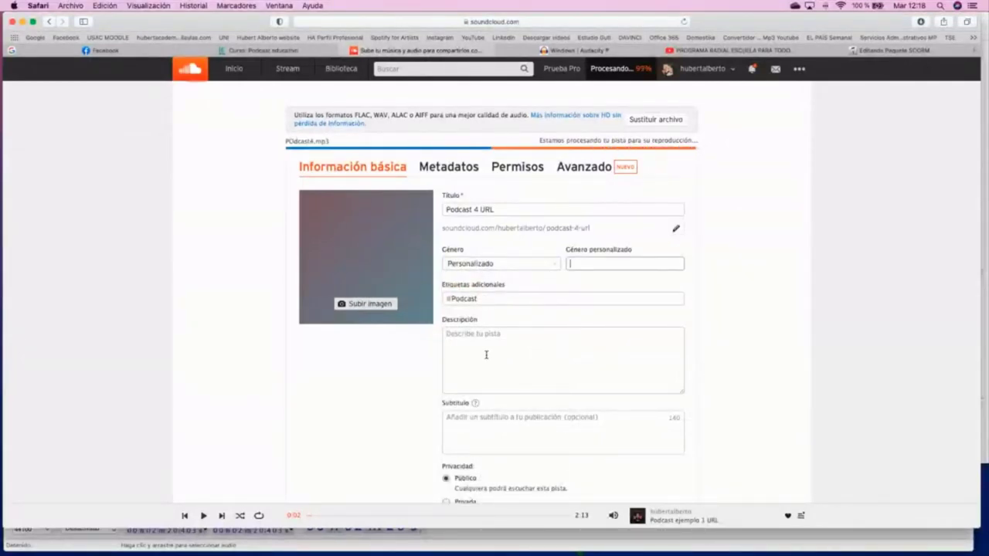
- Save the uploaded track's details and copy its share link
scroll(485, 354, down, 4)
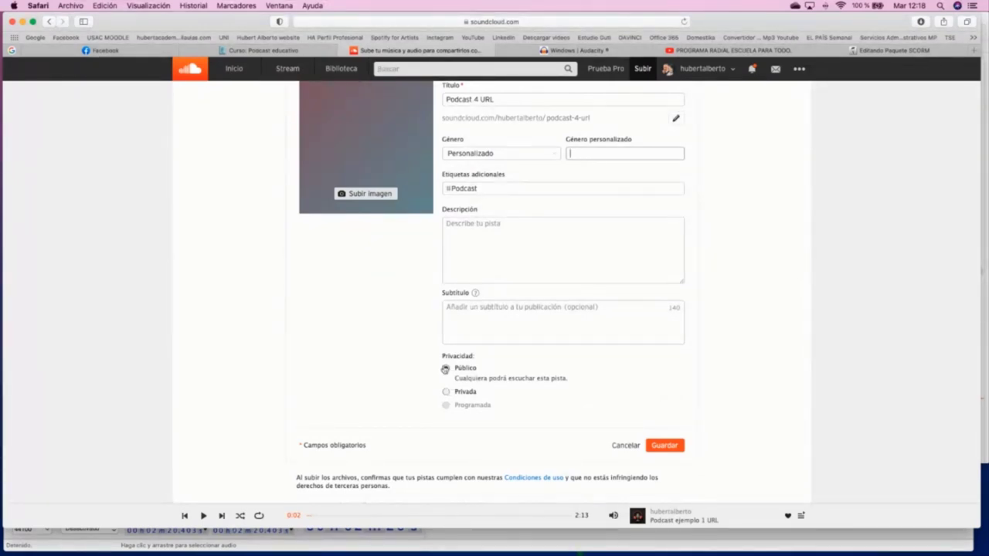
click(665, 447)
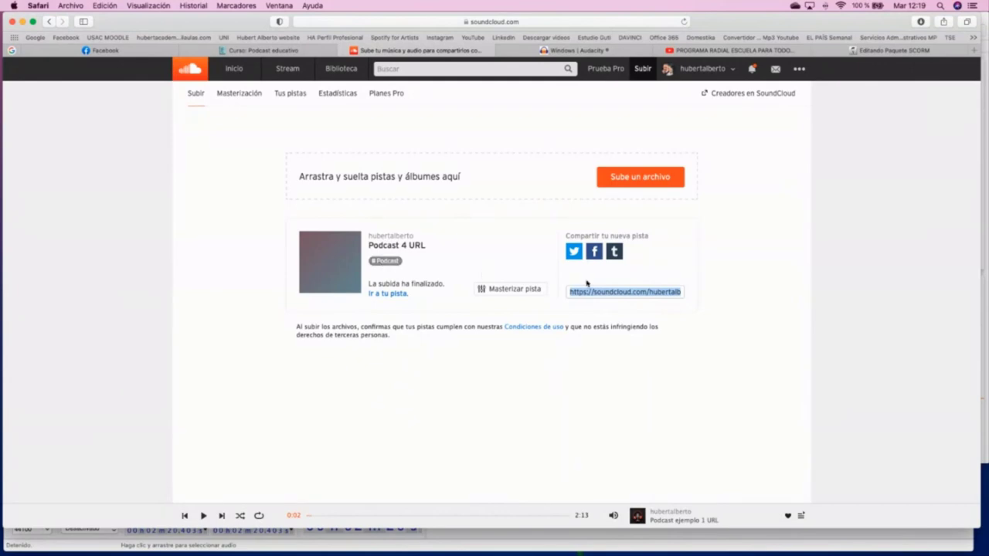
key(super+c)
- Look through the SoundCloud library for the new track and reload the page
click(350, 71)
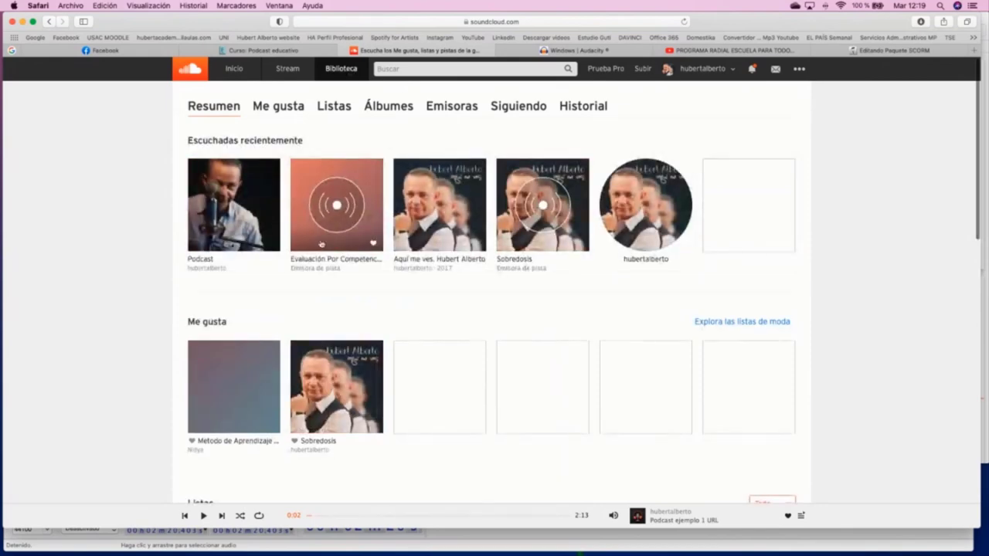
scroll(325, 324, down, 3)
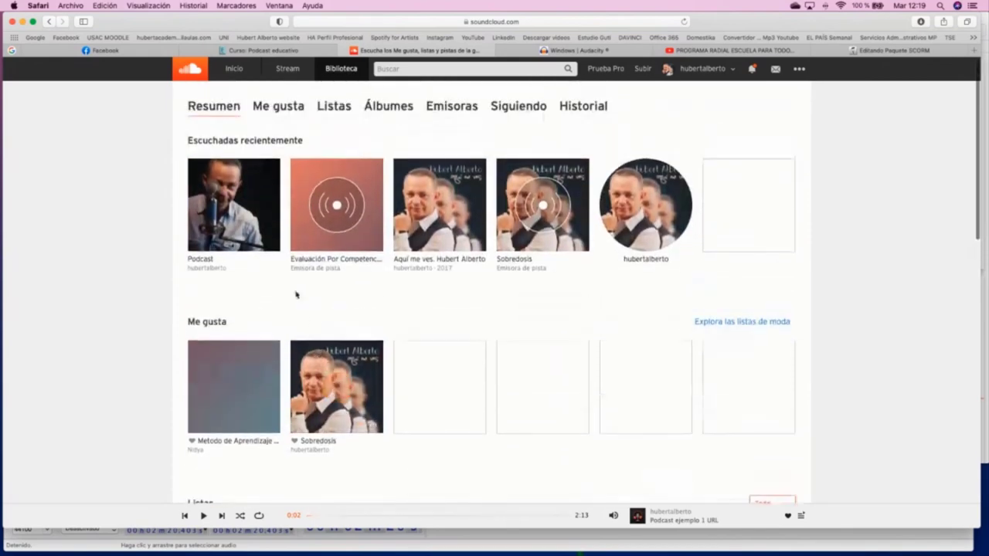
scroll(347, 360, down, 10)
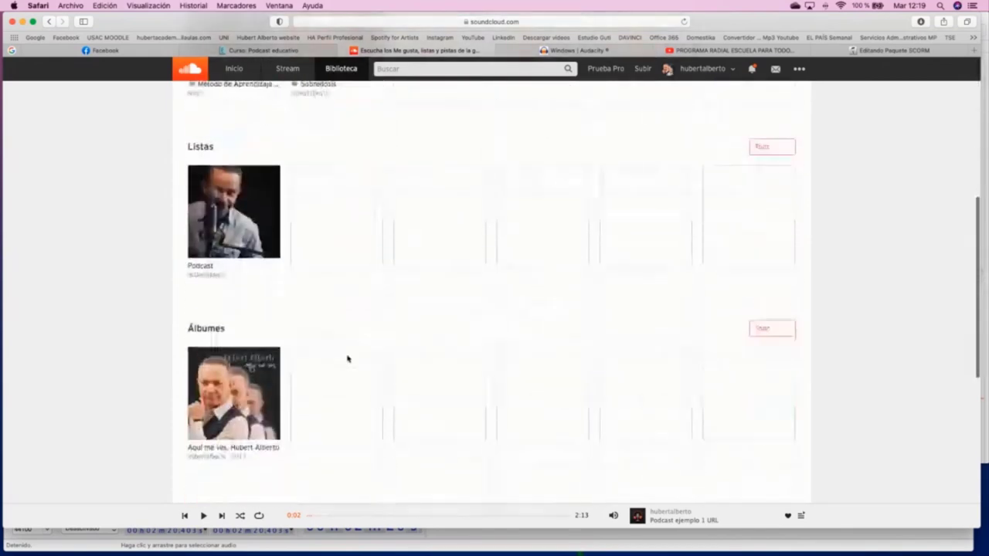
scroll(348, 359, up, 10)
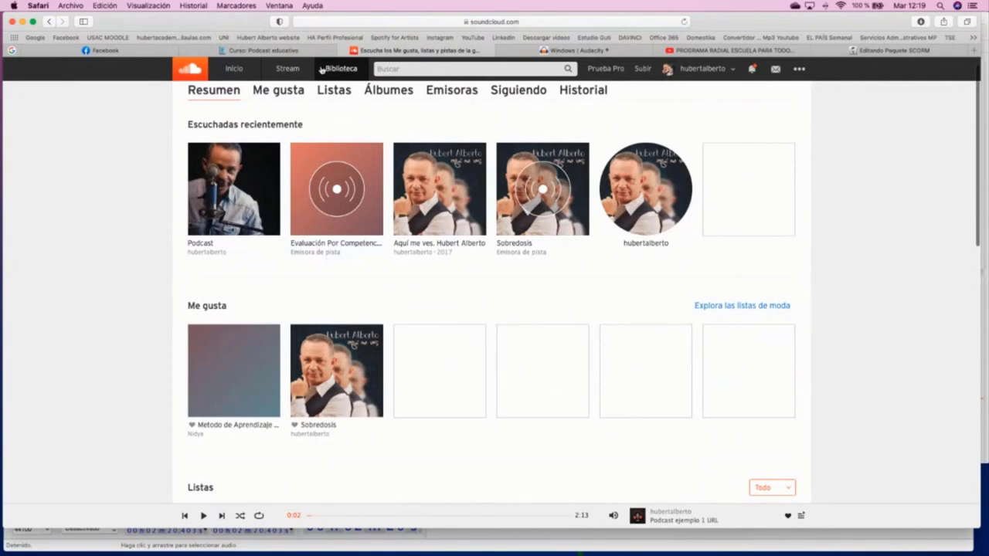
click(683, 21)
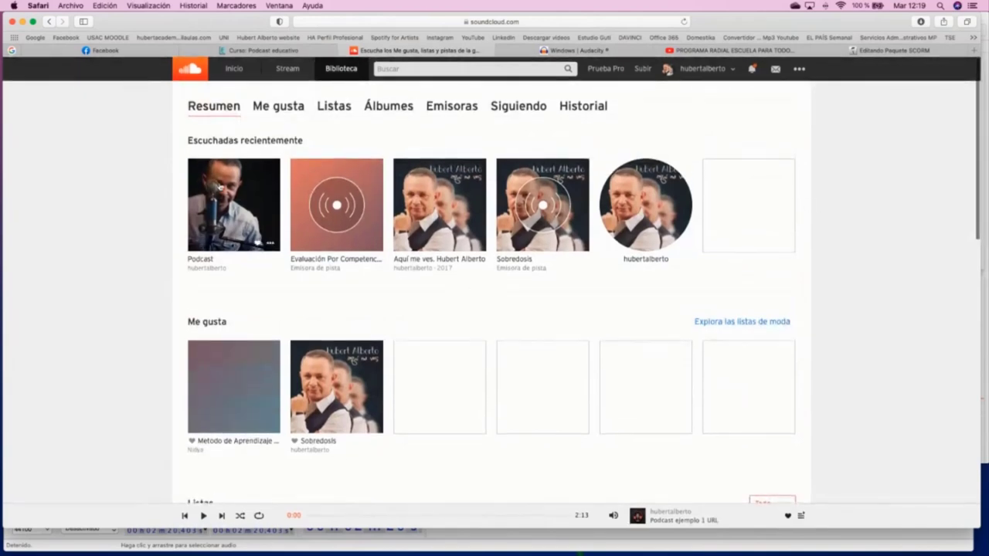
- Reopen the Podcast playlist, briefly play it and check its track list
click(220, 186)
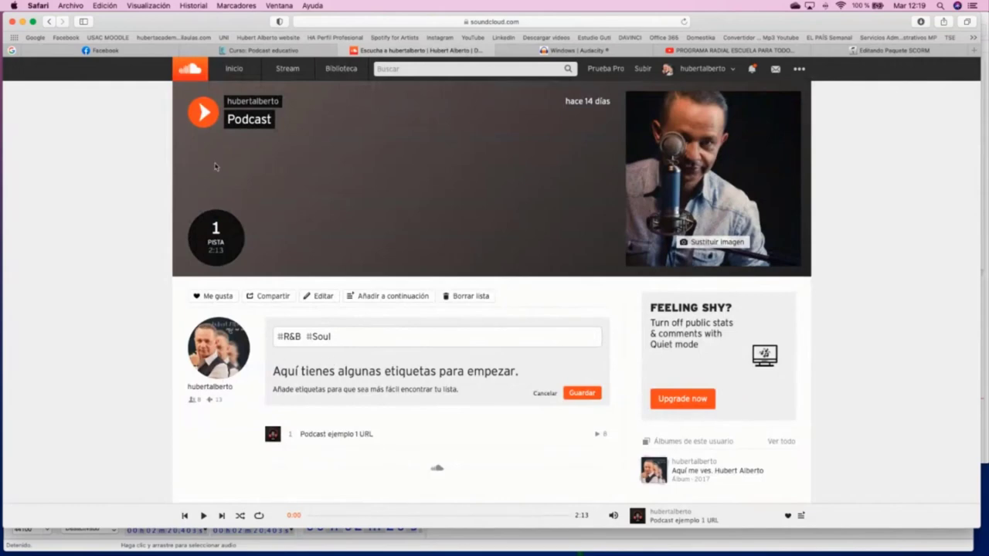
click(204, 112)
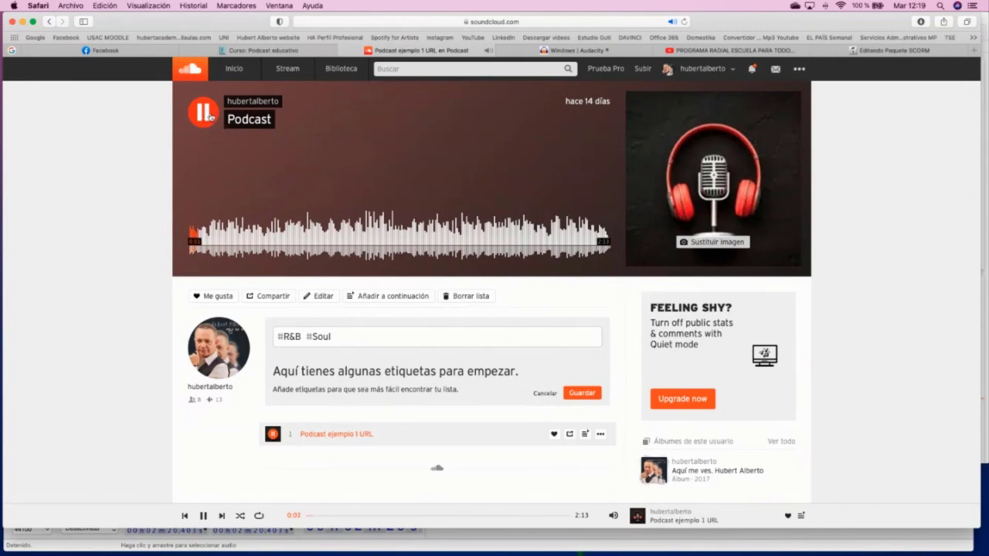
click(207, 113)
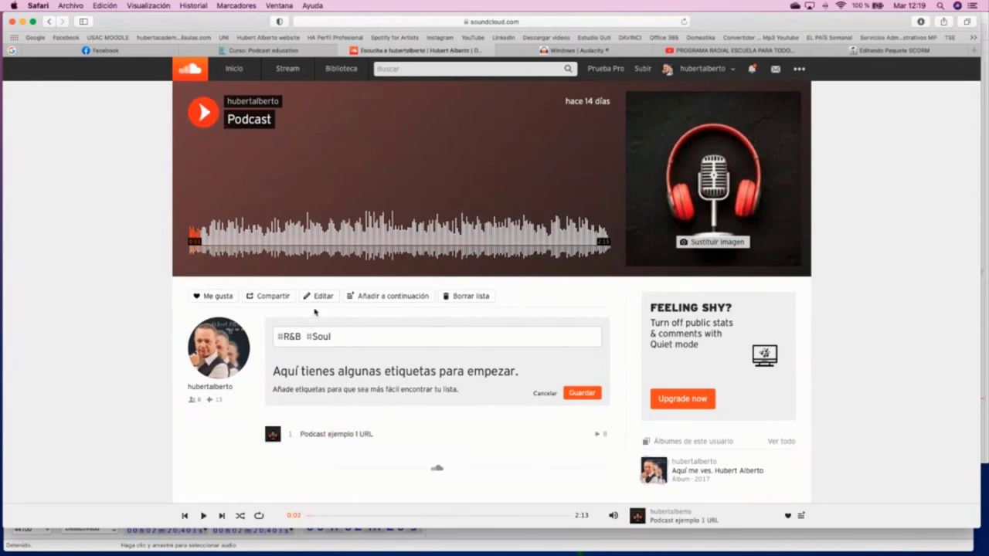
scroll(385, 386, down, 3)
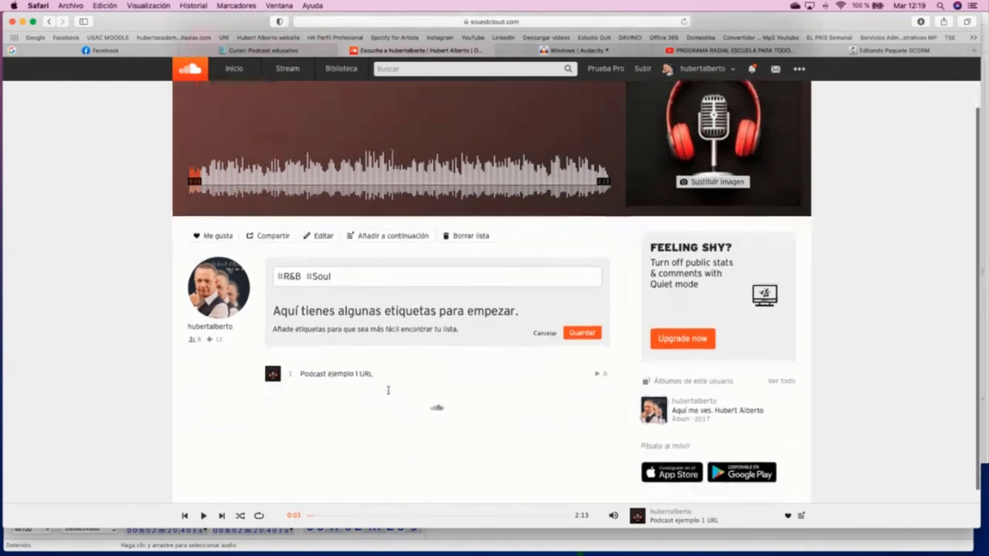
scroll(389, 394, up, 3)
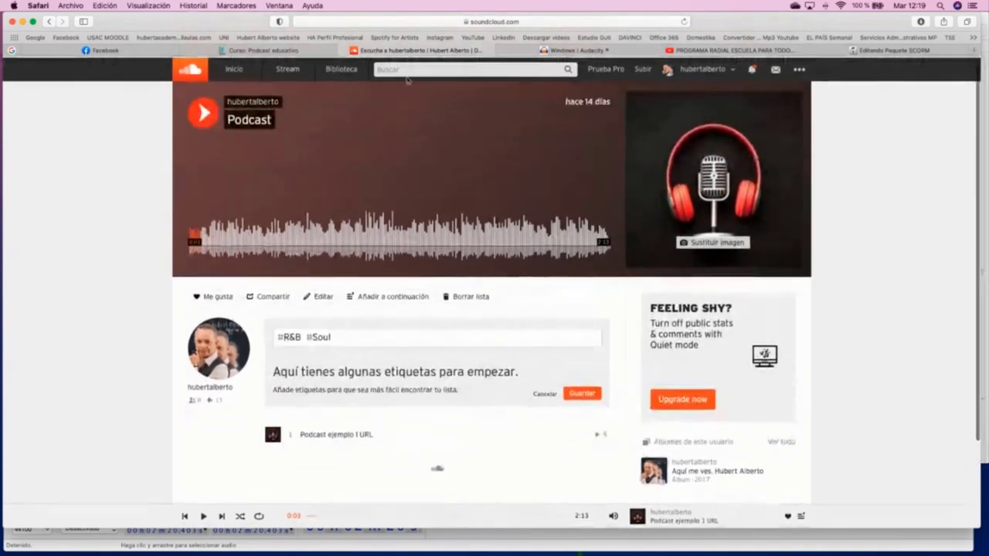
- Open the sharing options of the Podcast playlist and select its link
click(539, 21)
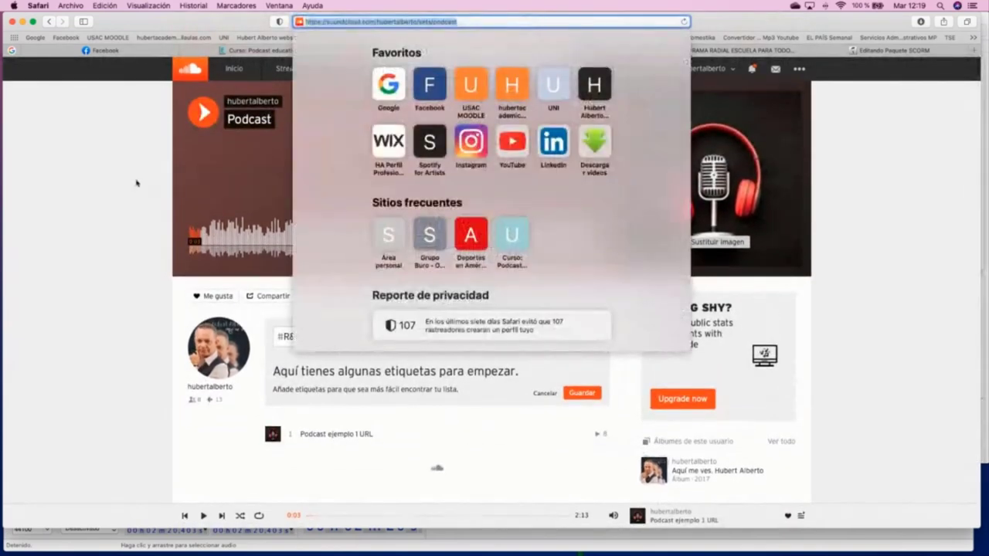
click(139, 193)
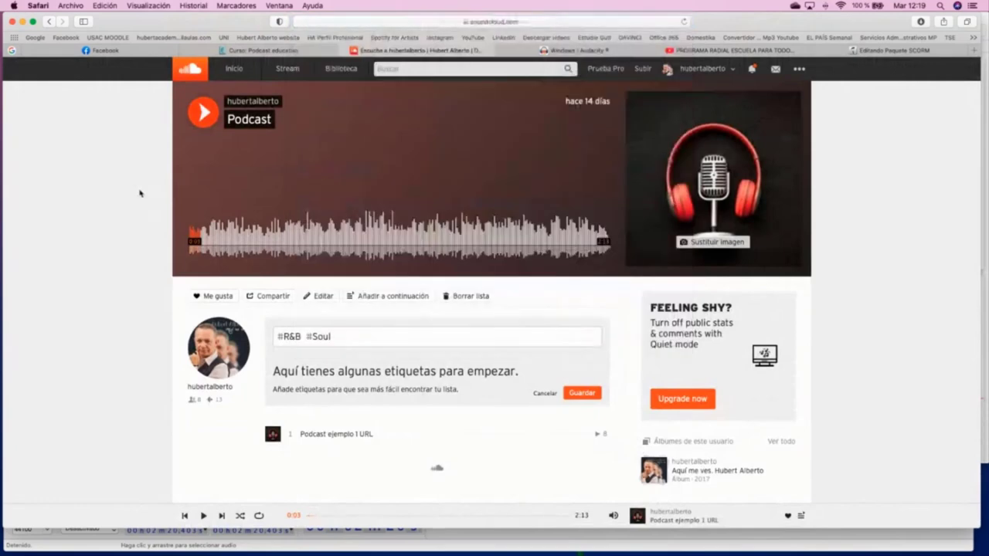
click(269, 297)
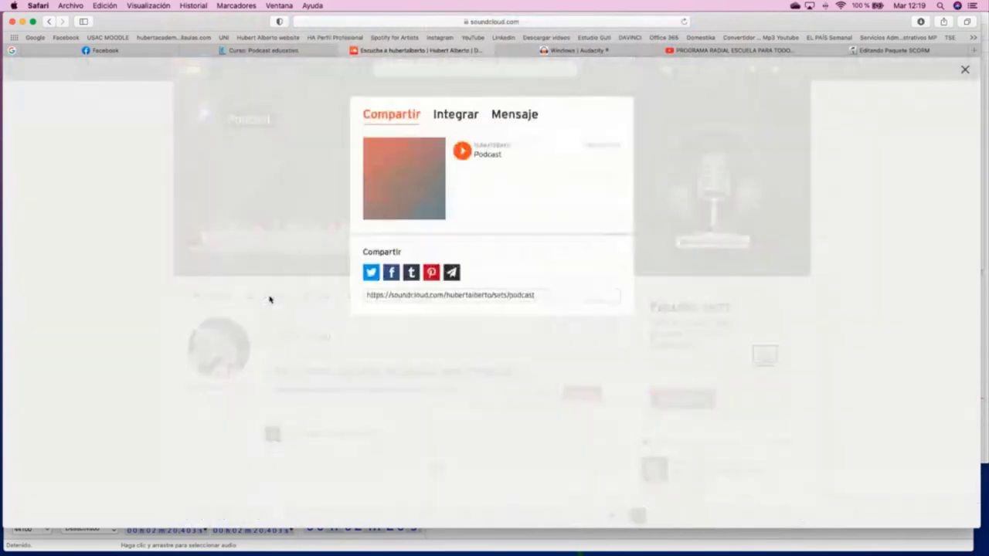
click(540, 298)
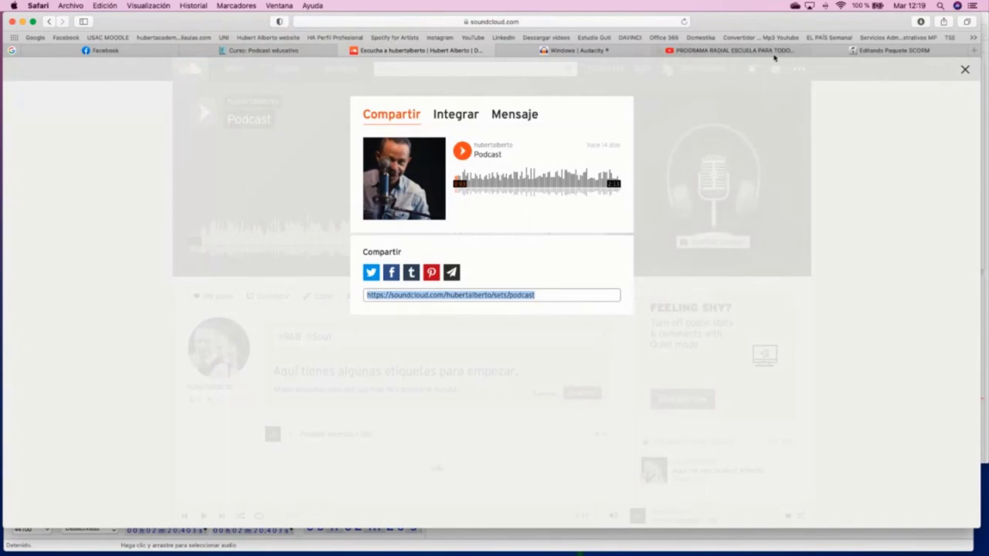
- Switch to the Podcast educativo course page and look through its sections, including Sesión 2
click(262, 51)
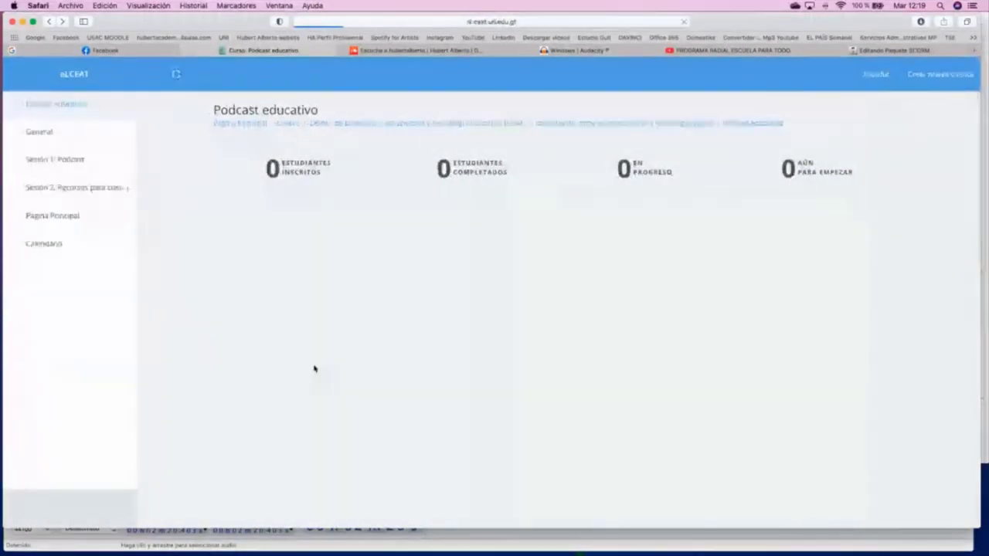
scroll(313, 365, down, 10)
scroll(313, 365, down, 5)
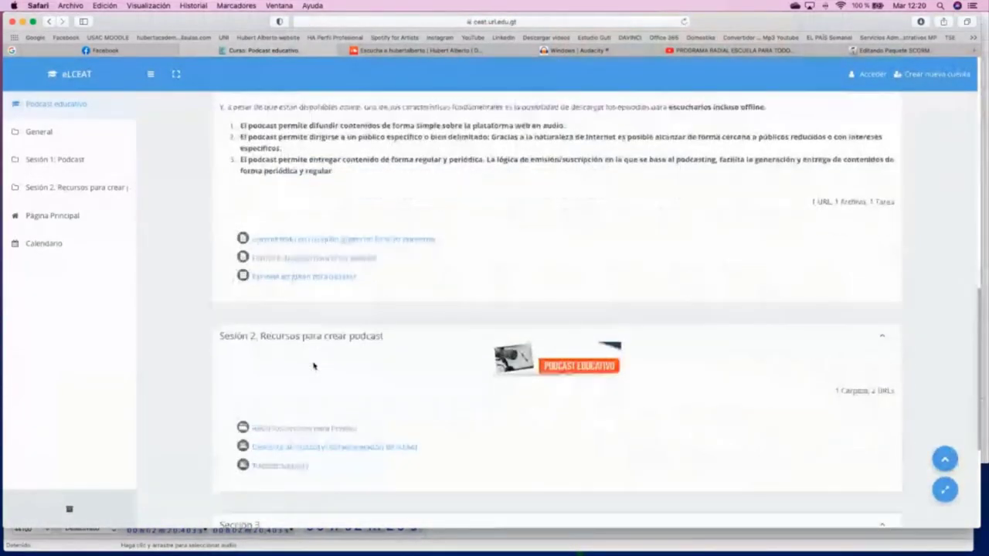
scroll(314, 260, up, 10)
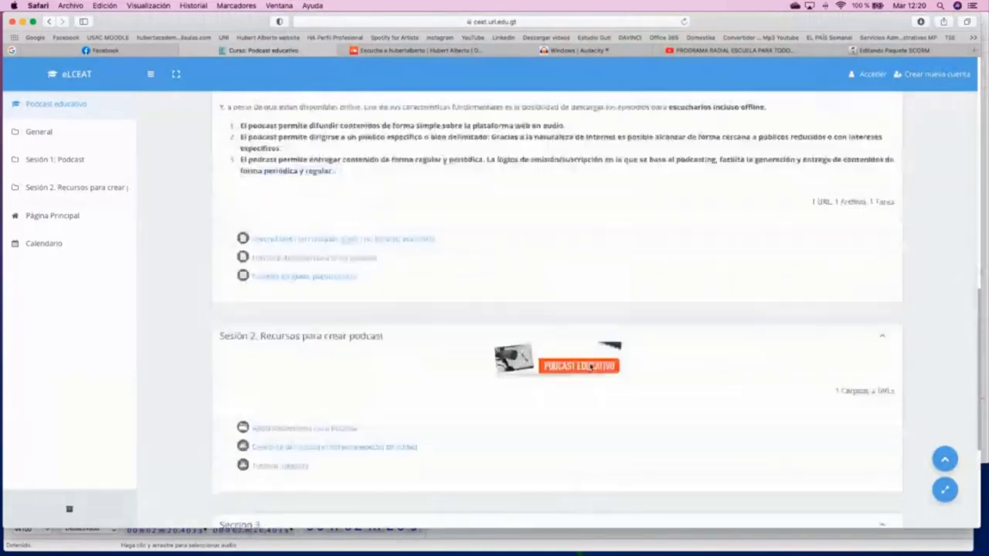
scroll(586, 367, down, 10)
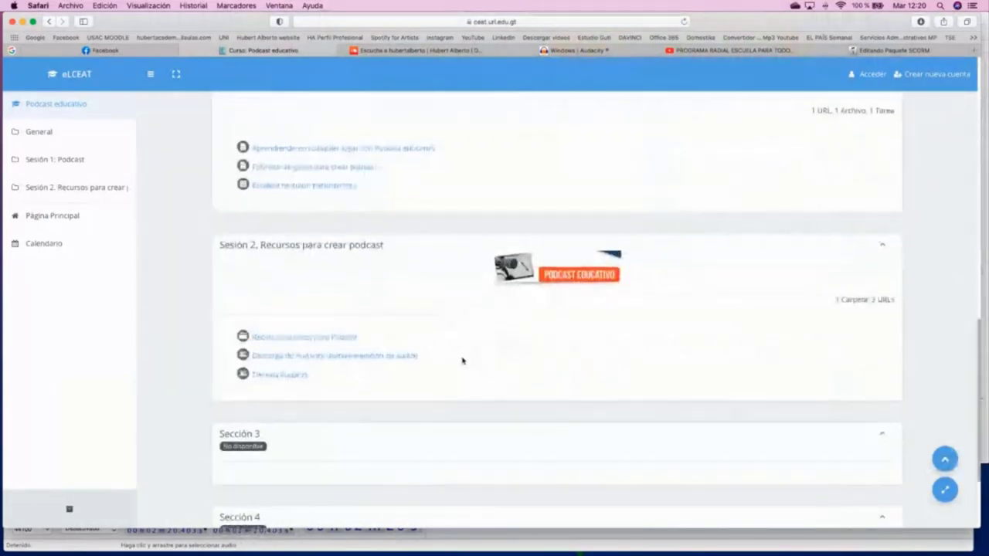
click(283, 247)
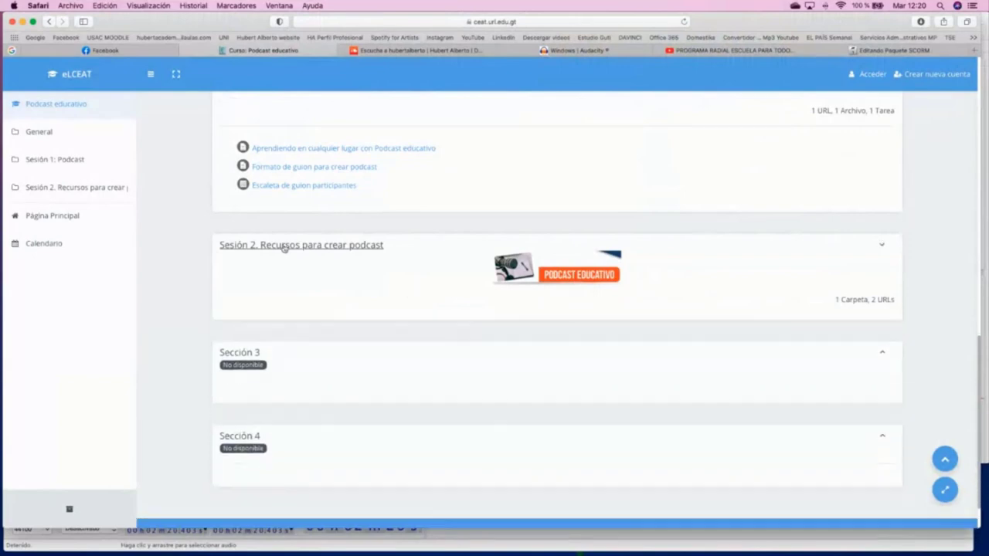
click(283, 248)
scroll(788, 384, up, 10)
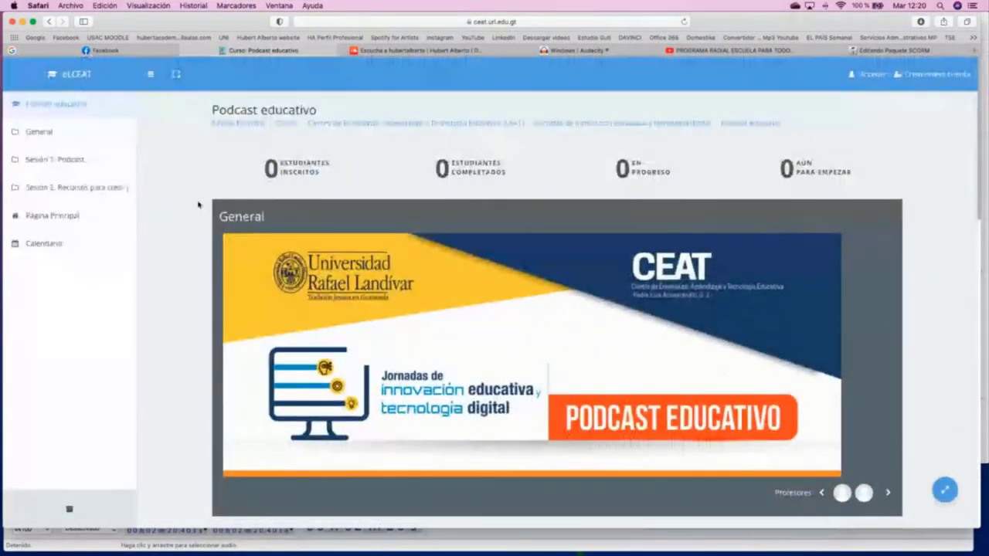
- Log in to eLCEAT with the saved account e-mail and password and continue to the personal area
click(871, 75)
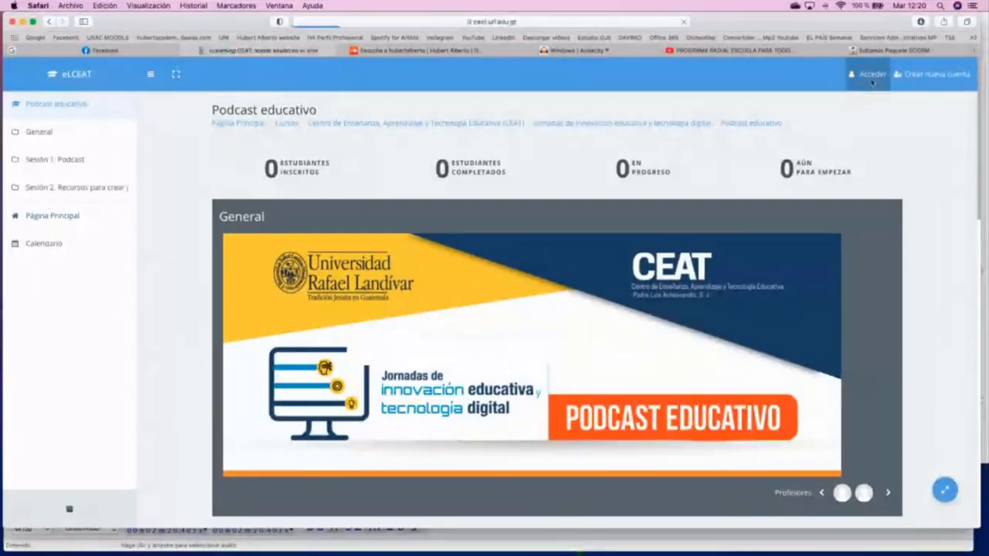
click(804, 176)
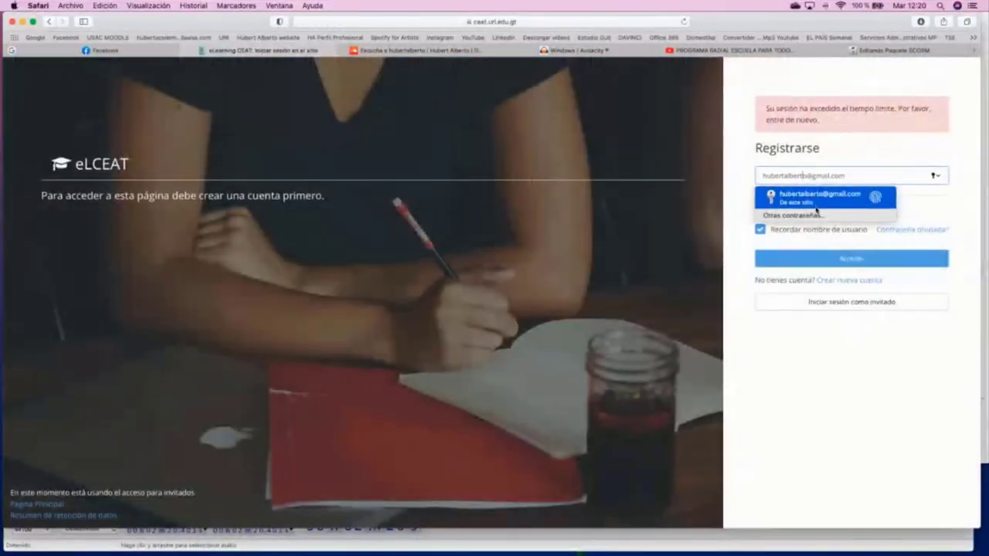
click(816, 200)
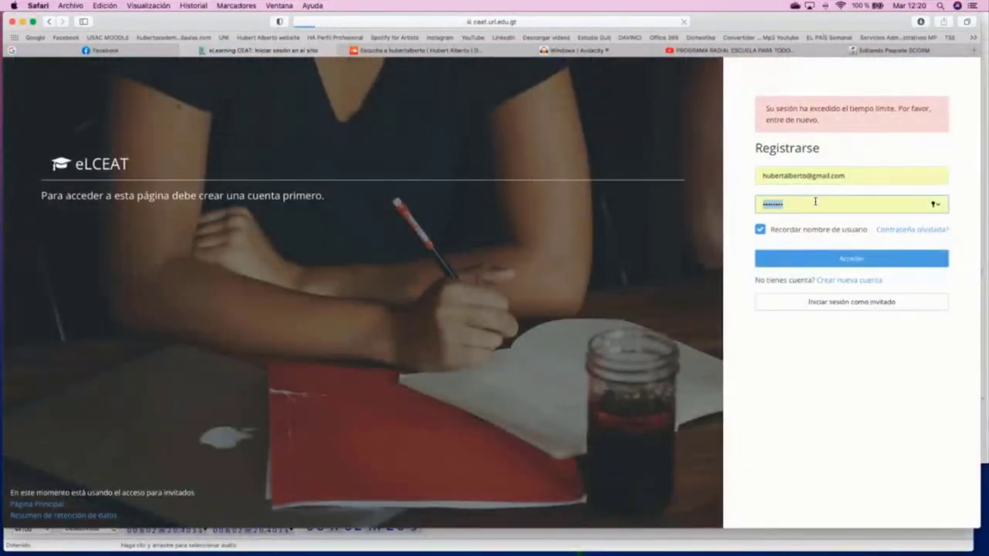
click(831, 259)
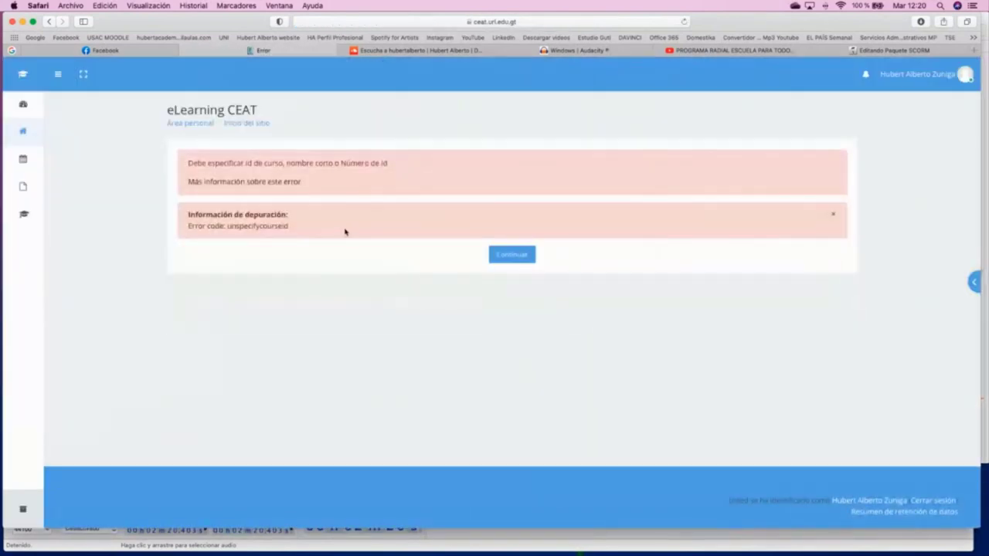
click(516, 255)
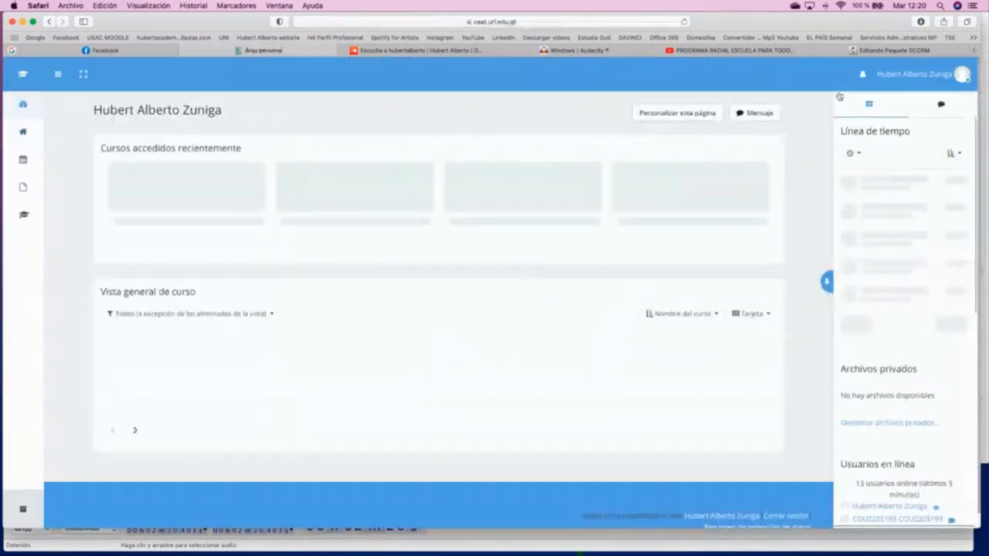
- Open the Podcast educativo course and turn on its editing mode
click(184, 251)
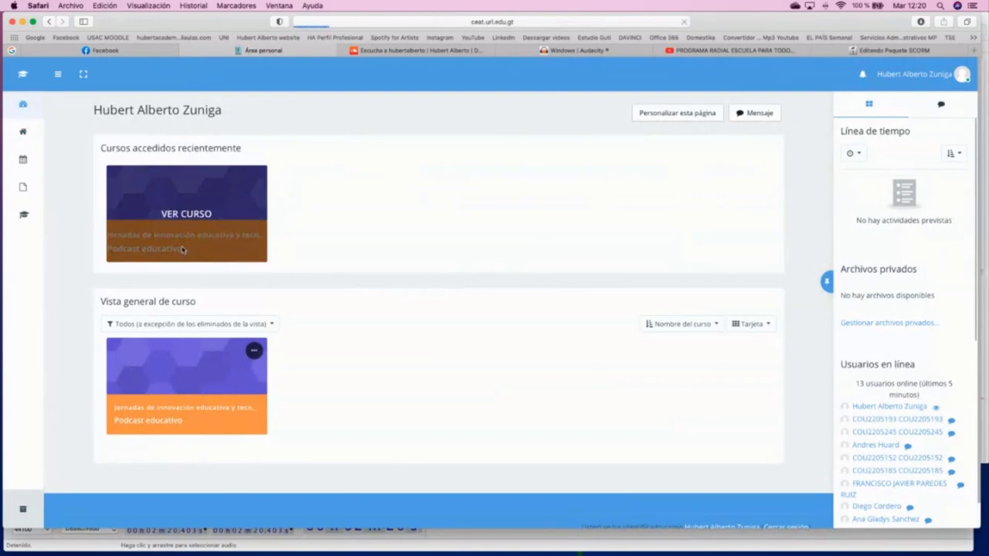
scroll(540, 354, down, 15)
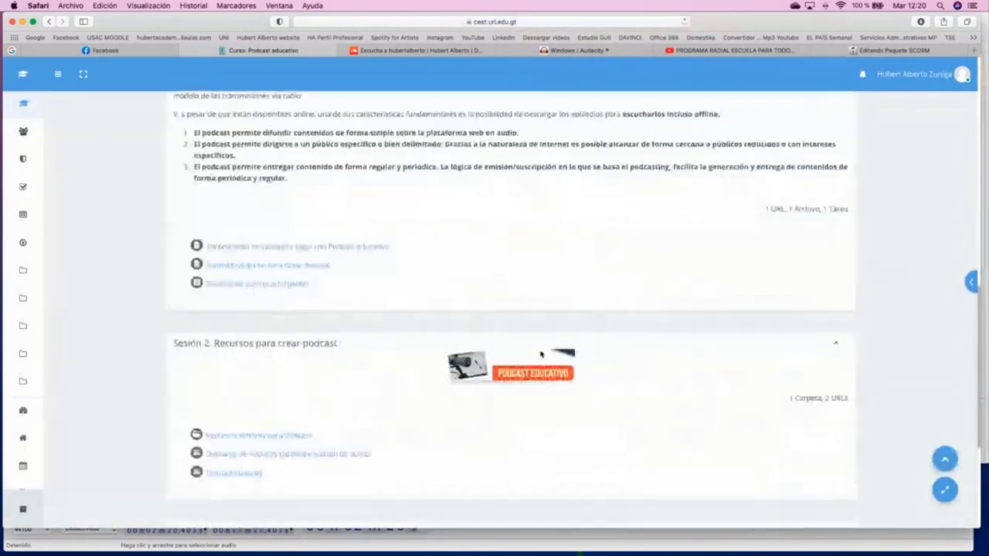
scroll(540, 354, up, 15)
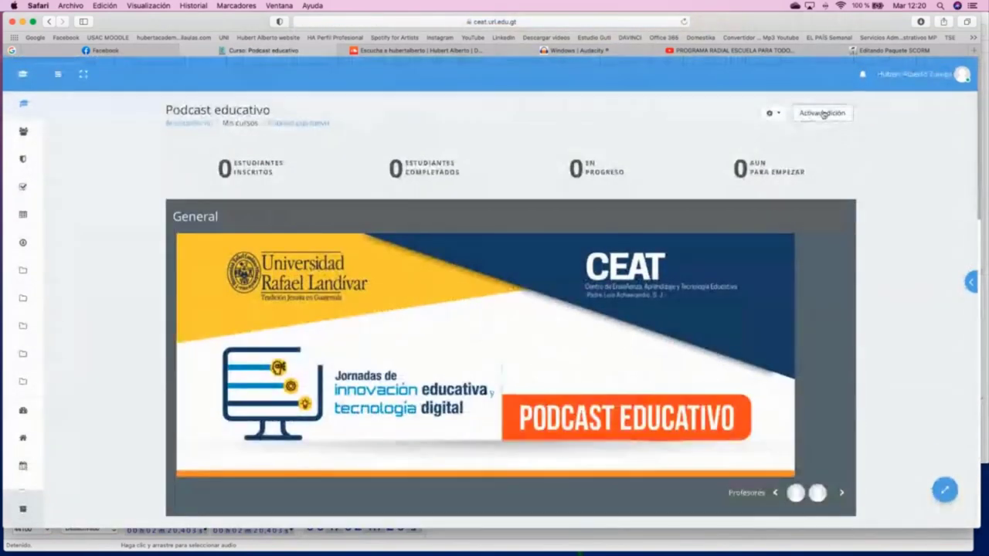
scroll(302, 358, down, 10)
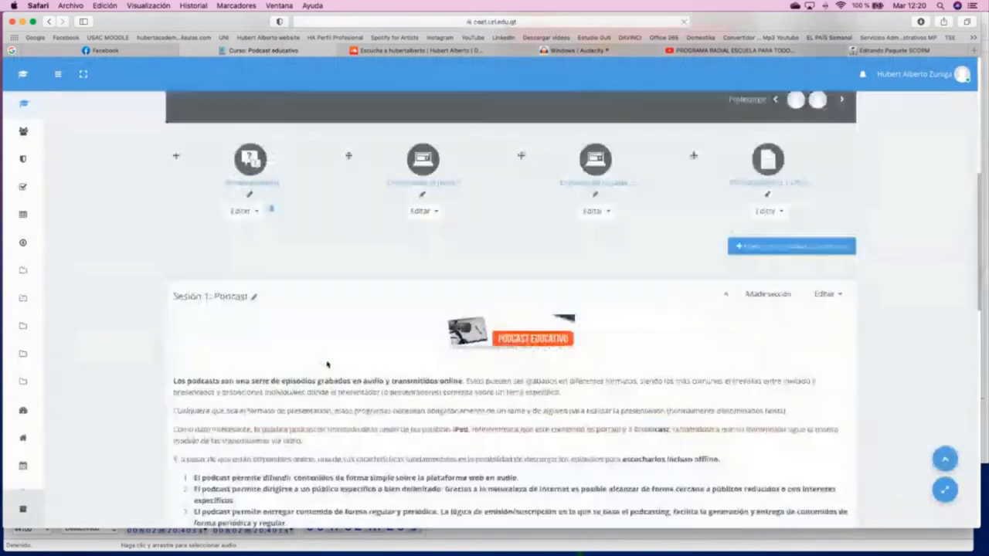
scroll(326, 364, down, 5)
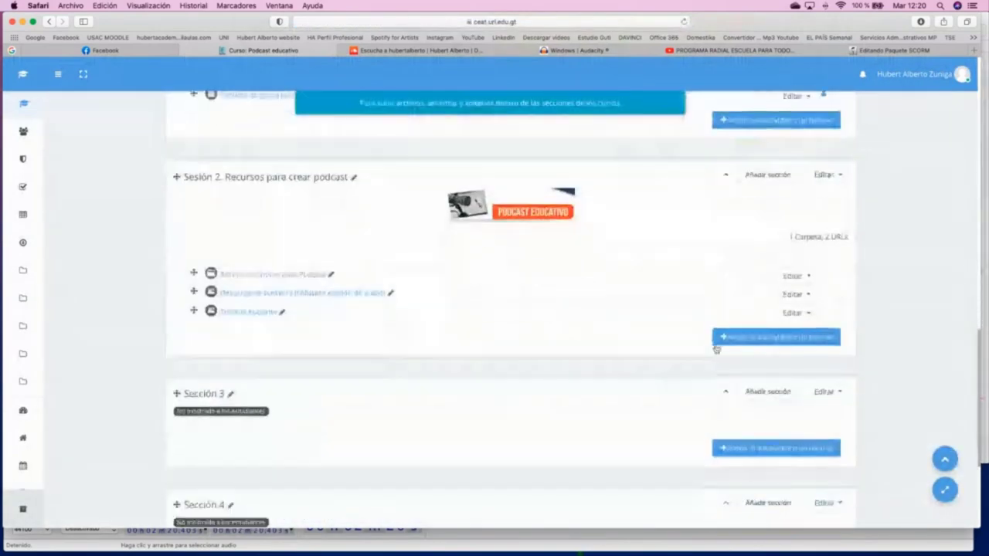
- Start a new URL resource in Sesión 2, Recursos para crear podcast, and name it "Podcast ejemplo taller"
click(753, 338)
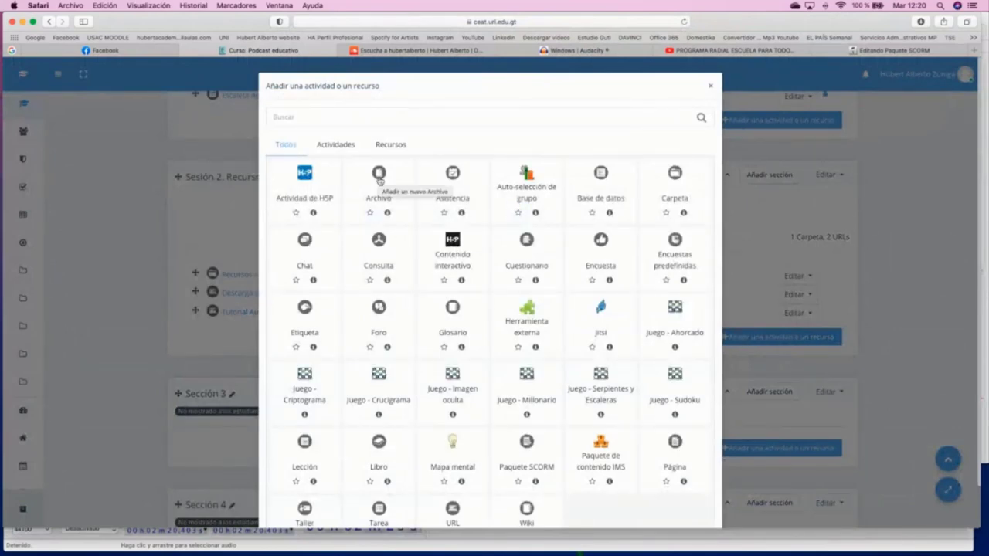
scroll(408, 293, down, 2)
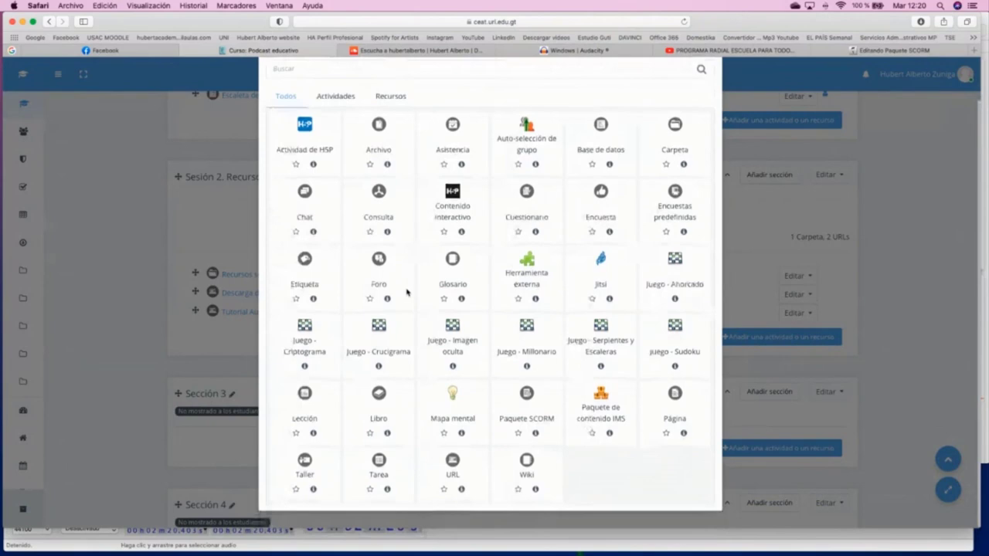
click(452, 464)
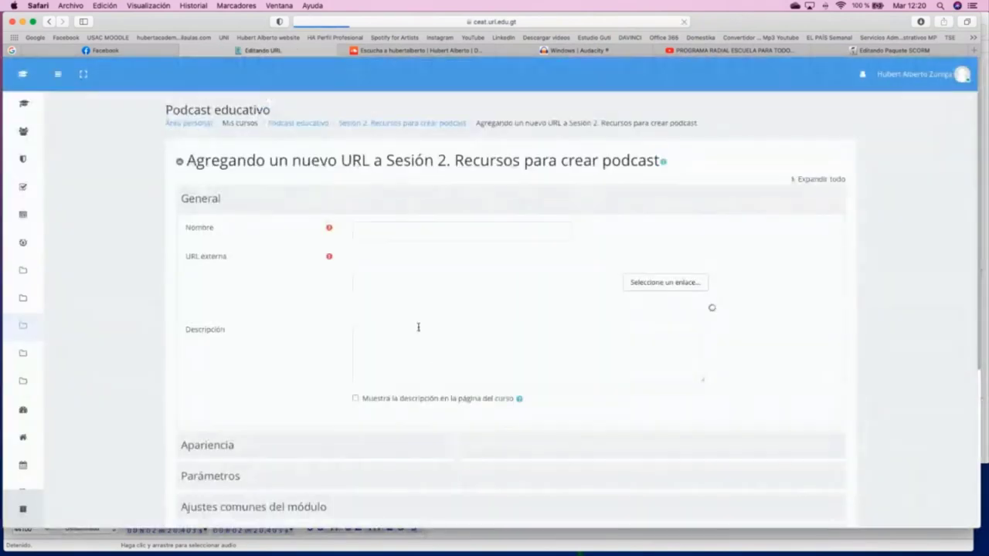
click(370, 230)
text(Podc)
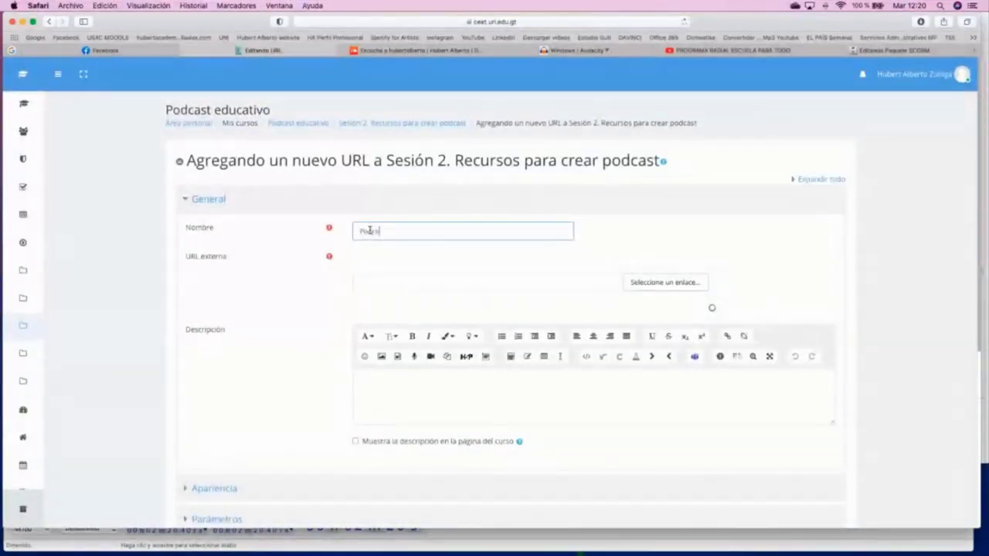
text(ast ejemplo taller)
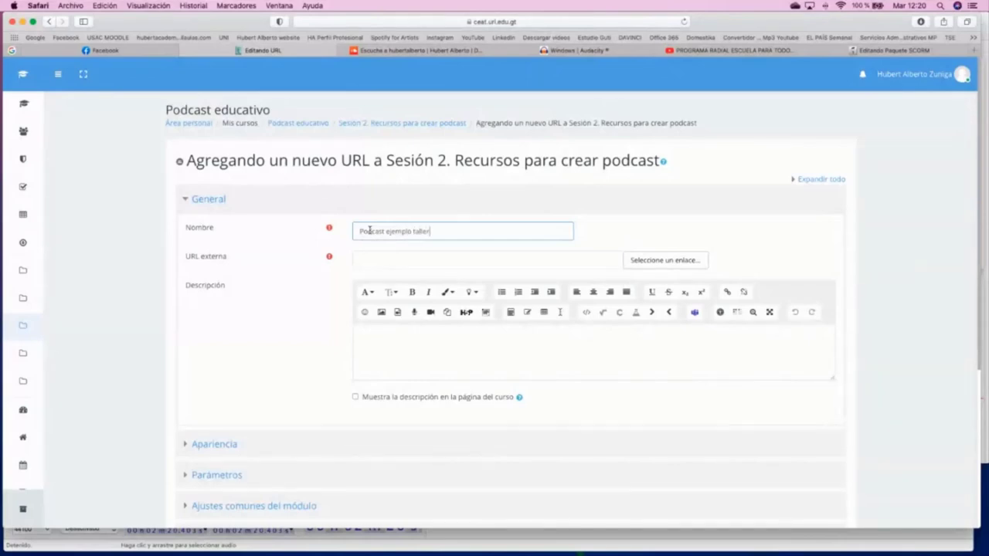
- Paste the SoundCloud Podcast playlist link as the external URL, then save the resource and return to the course
click(369, 260)
text(https://soundcloud.com/hubertalberto/sets/podcast)
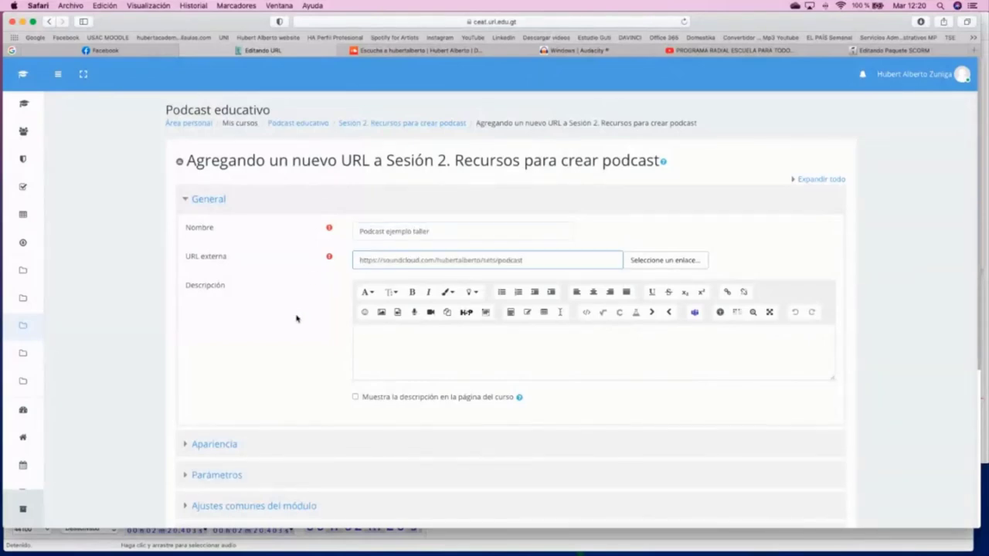
scroll(307, 302, down, 5)
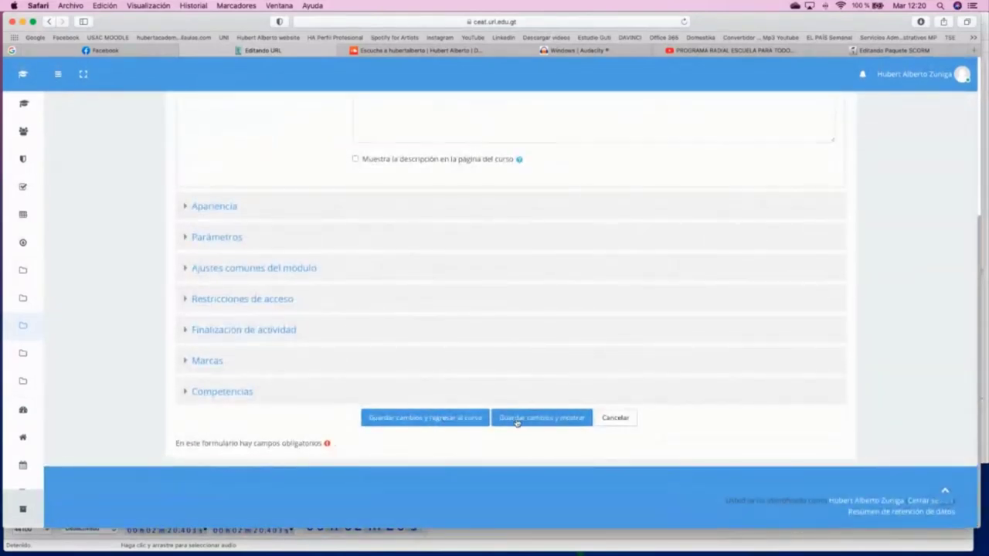
click(473, 419)
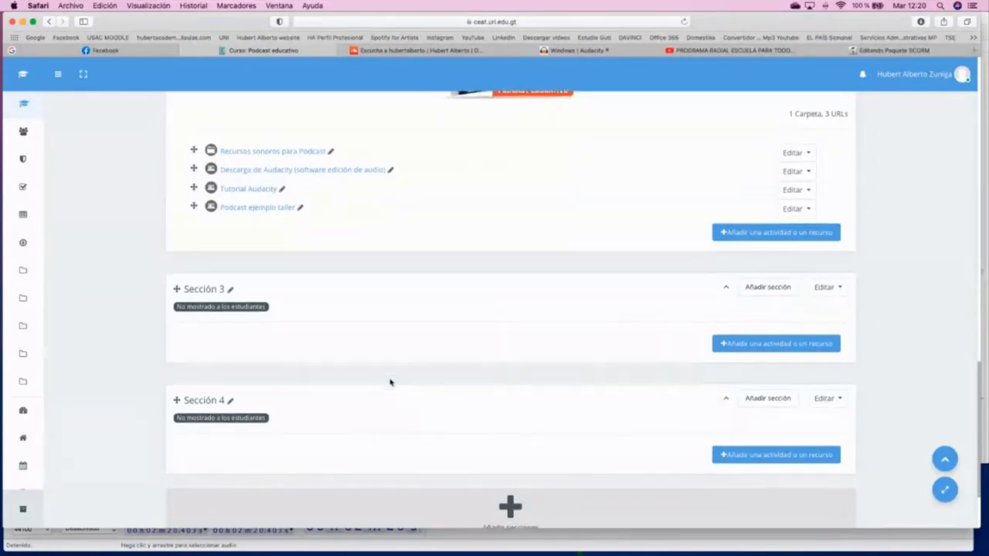
- Test the "Podcast ejemplo taller" link by opening its SoundCloud playlist, and return to the course page
scroll(391, 380, up, 2)
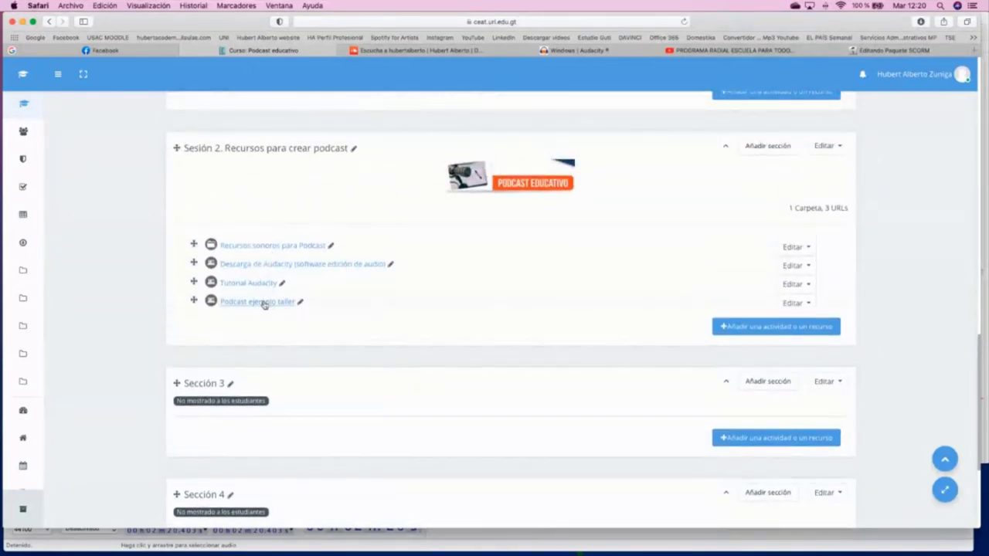
click(263, 303)
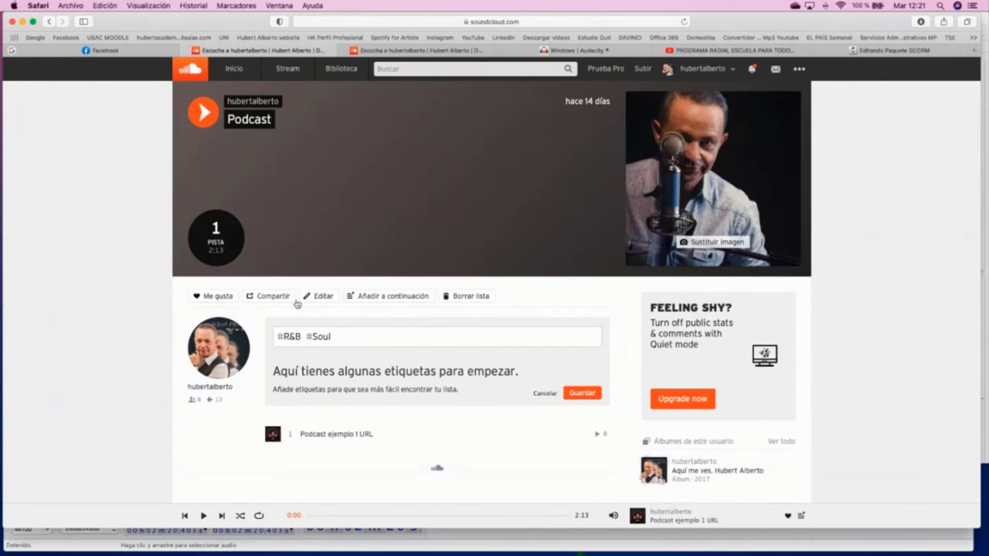
key(super+Tab)
key(super+Tab)
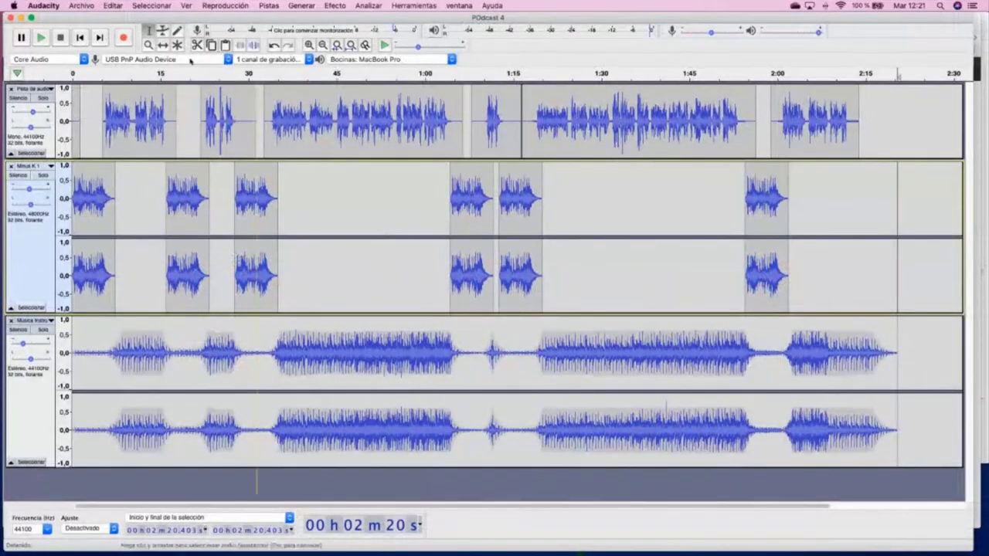
key(super+Tab)
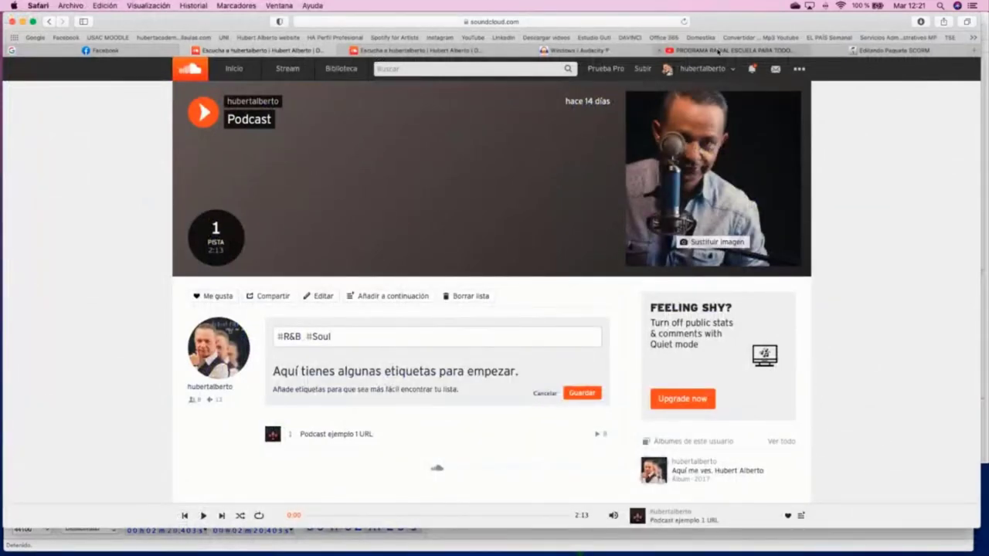
click(50, 21)
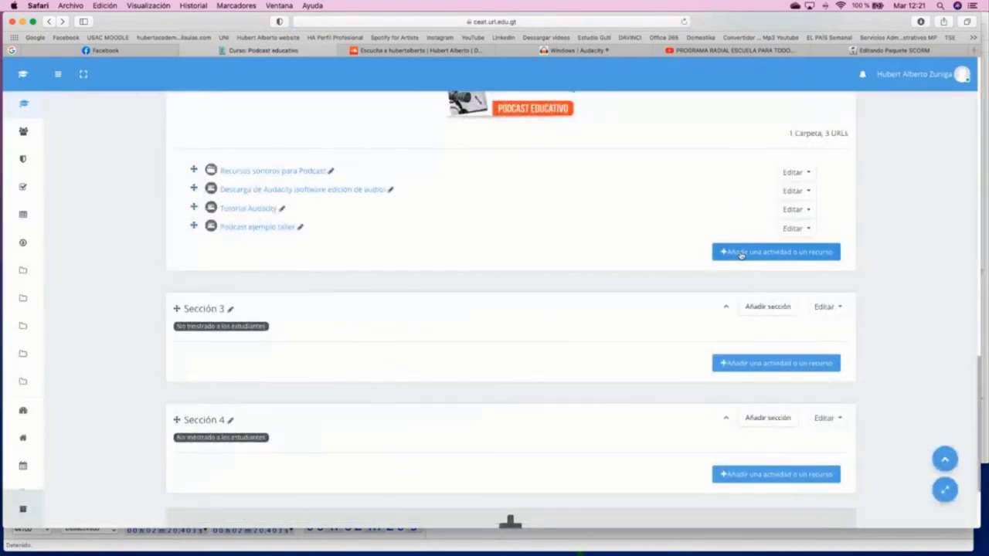
- Start a new Archivo resource in Sesión 2, Recursos para crear podcast, and name it "Podcast ejemplo URL"
click(740, 253)
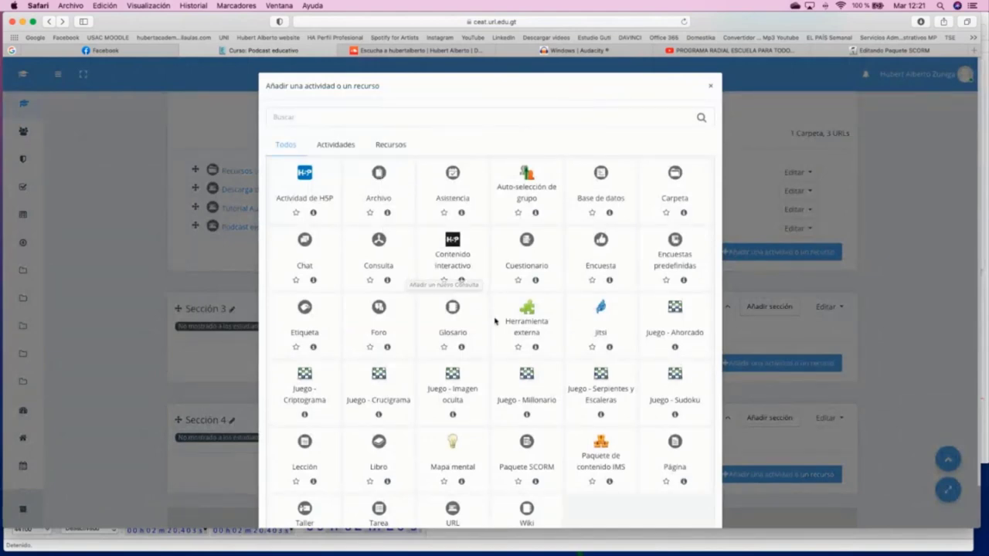
scroll(546, 424, down, 2)
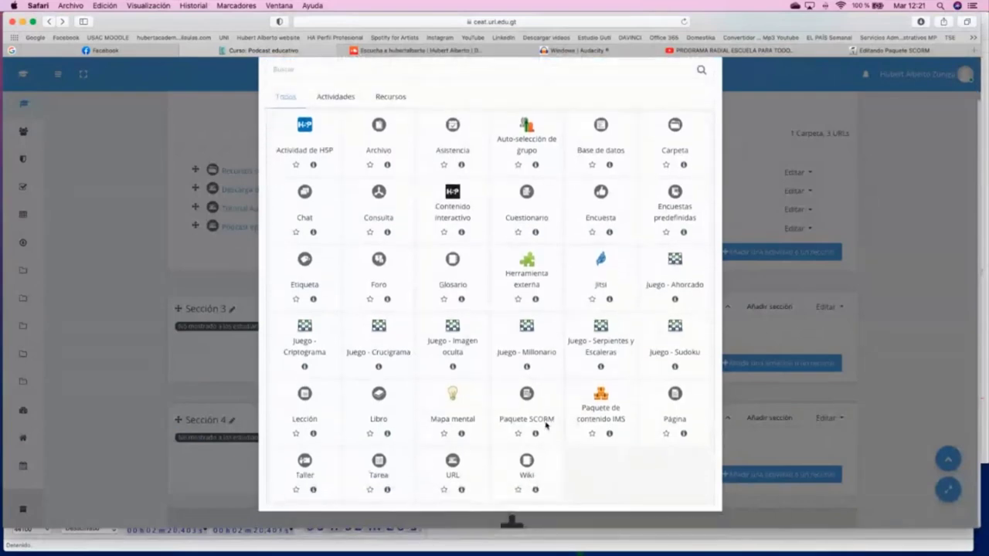
scroll(546, 424, up, 2)
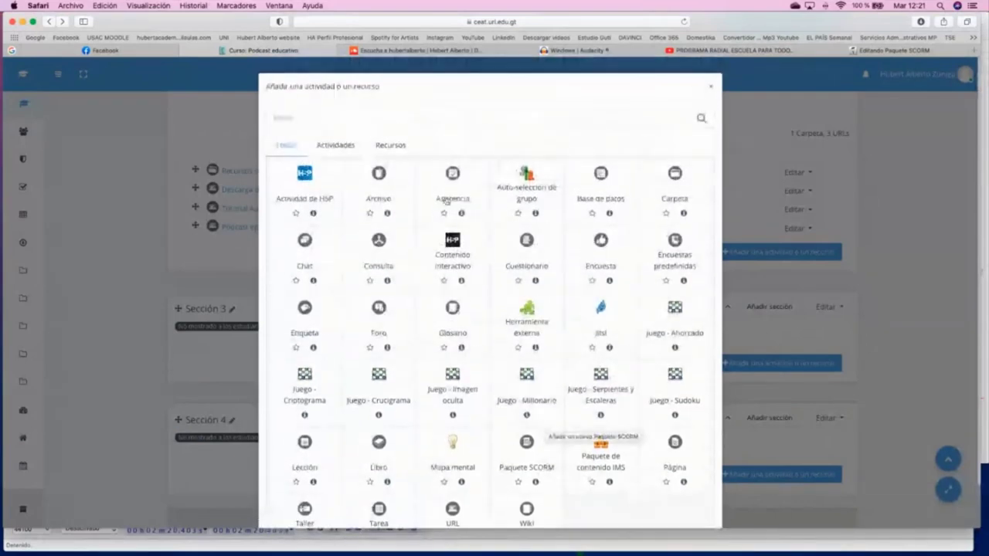
click(378, 179)
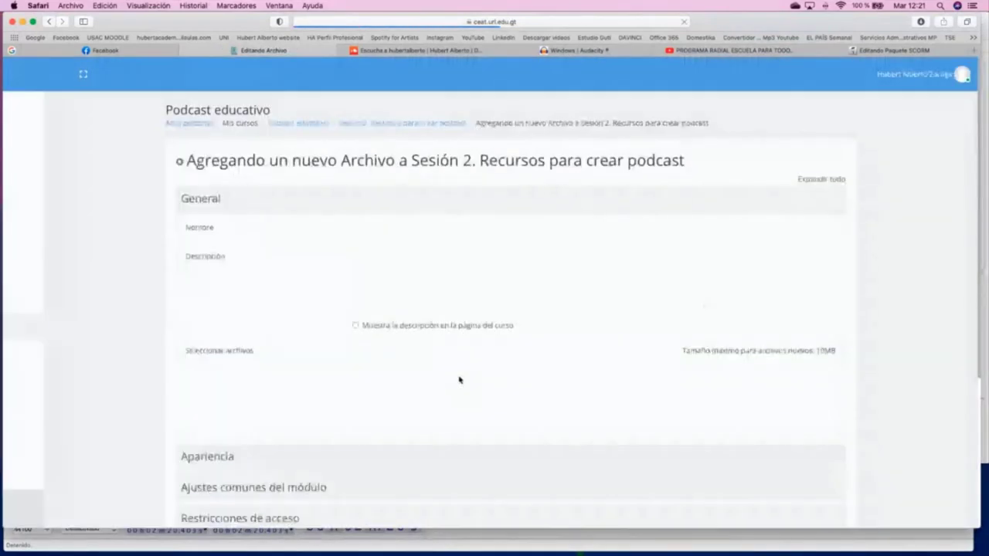
click(377, 228)
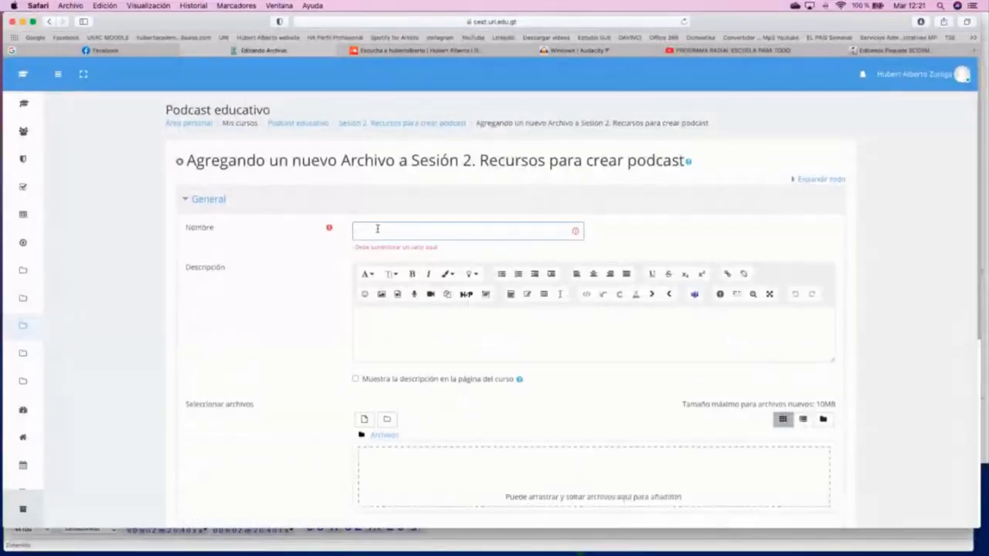
scroll(377, 229, down, 8)
scroll(377, 230, up, 5)
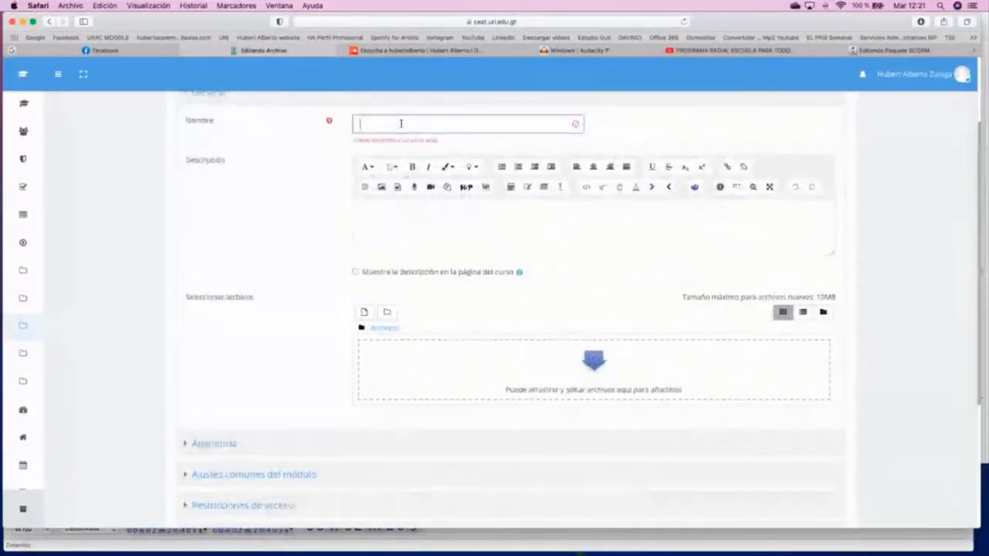
text(Podcast ejemp)
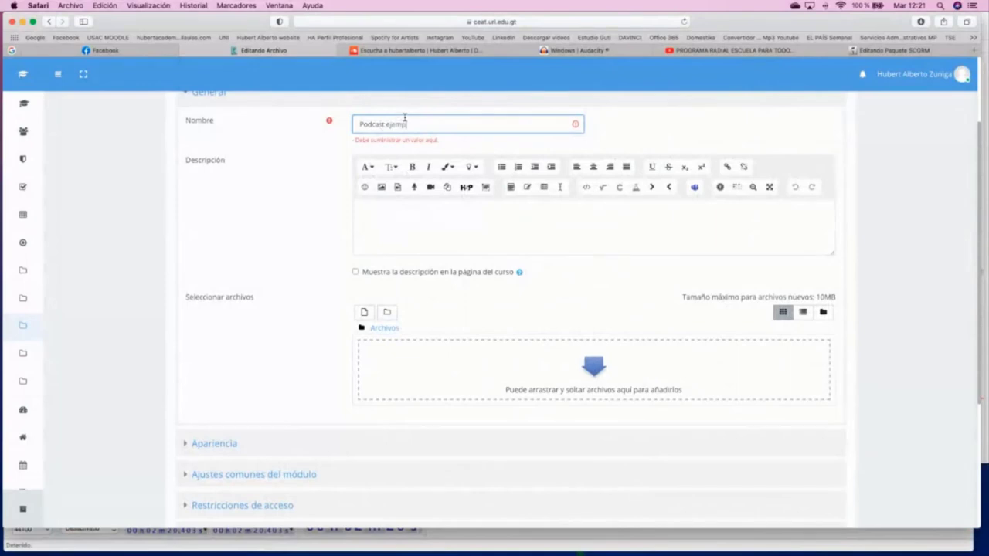
text(lo URL)
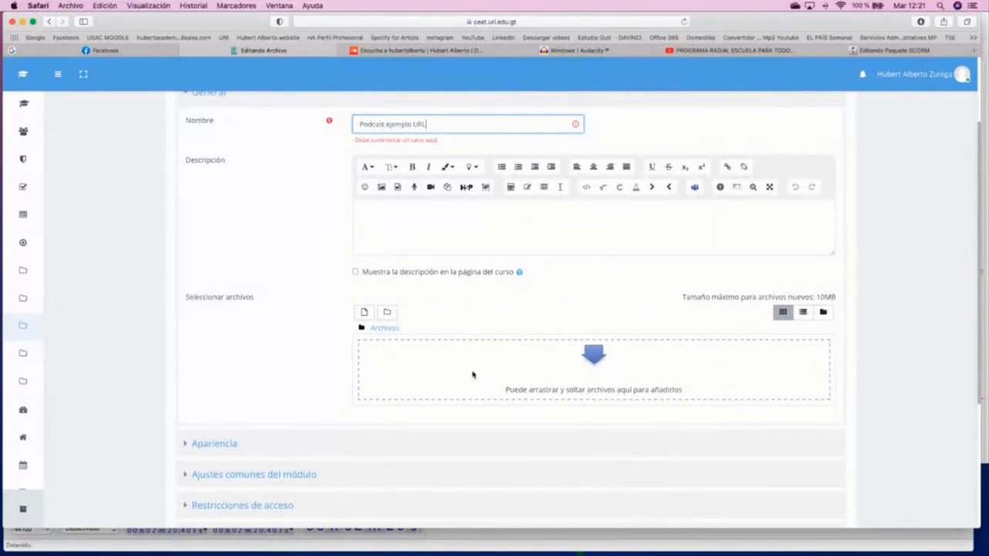
- Upload POdcast4.mp3 from the desktop folder into the resource's files, then save the resource and return to the course
key(super+Tab)
key(super+Tab)
drag(529, 261, 657, 363)
click(646, 314)
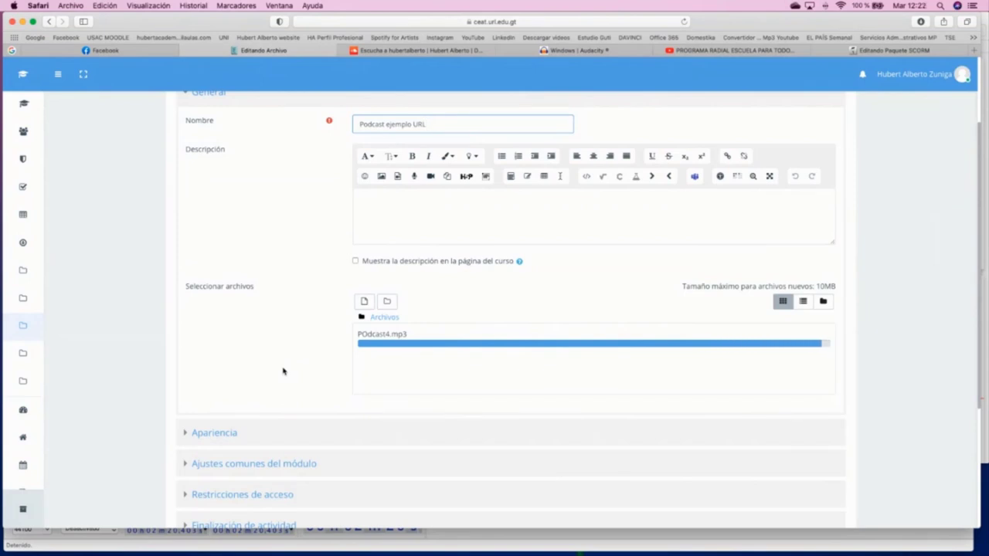
scroll(276, 370, down, 5)
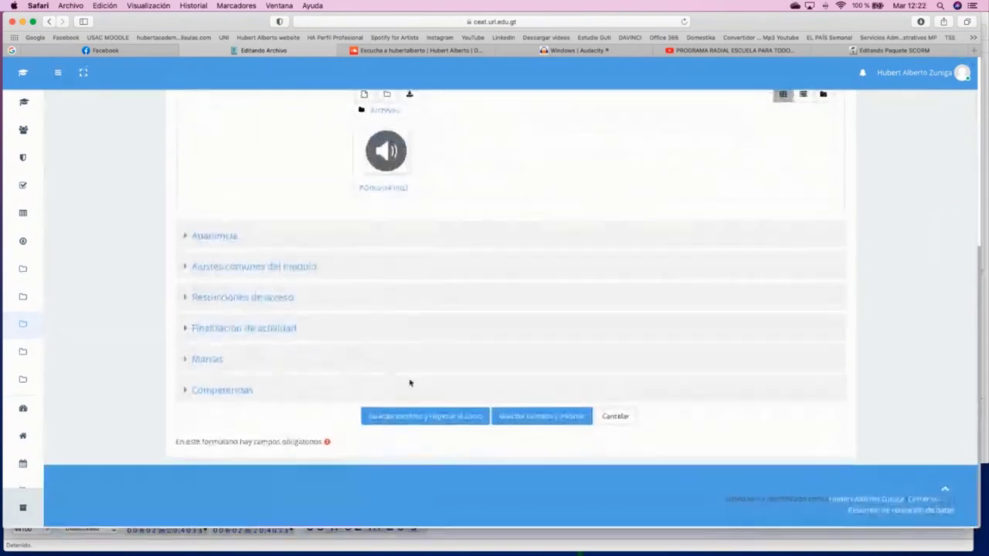
click(467, 420)
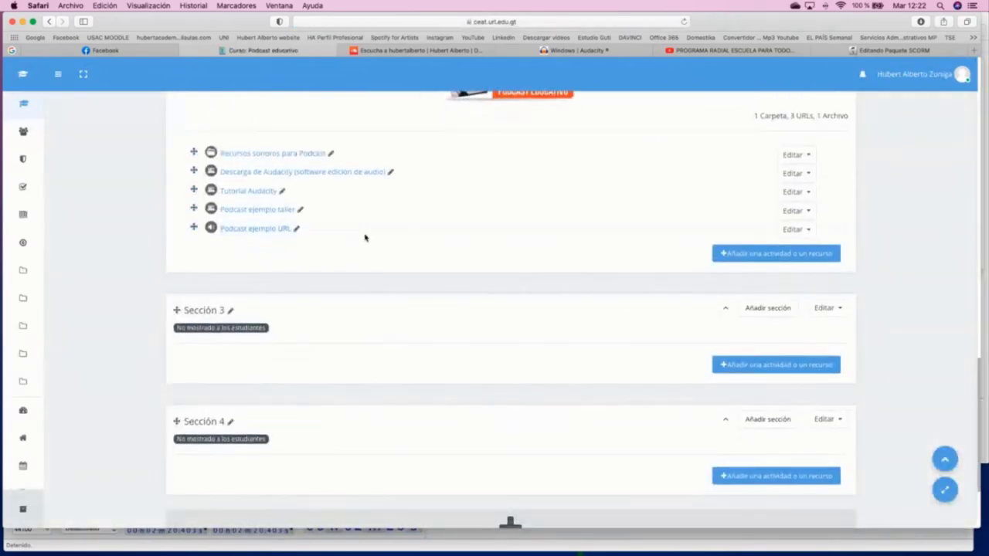
- Test the "Podcast ejemplo URL" resource by opening it, playing its audio briefly and pausing it
click(270, 229)
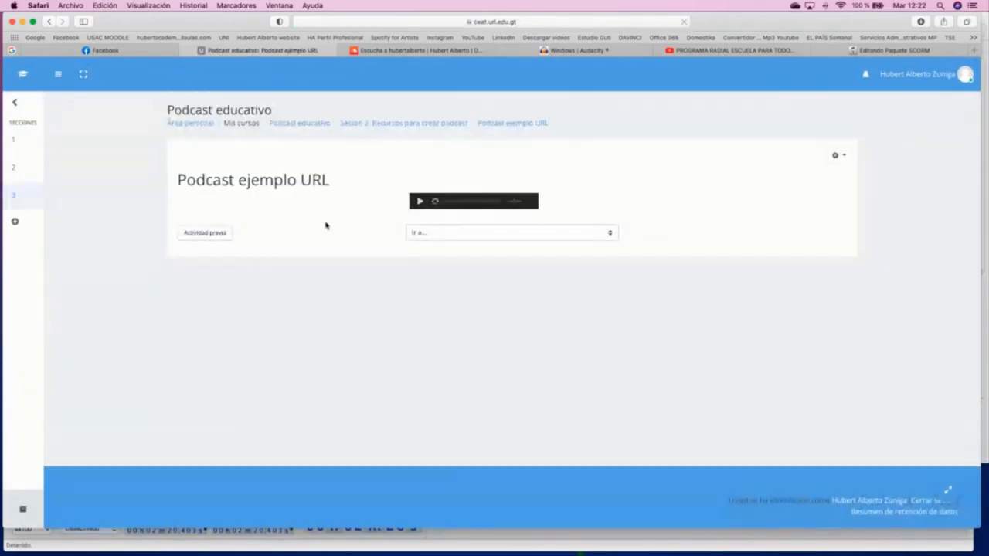
click(419, 201)
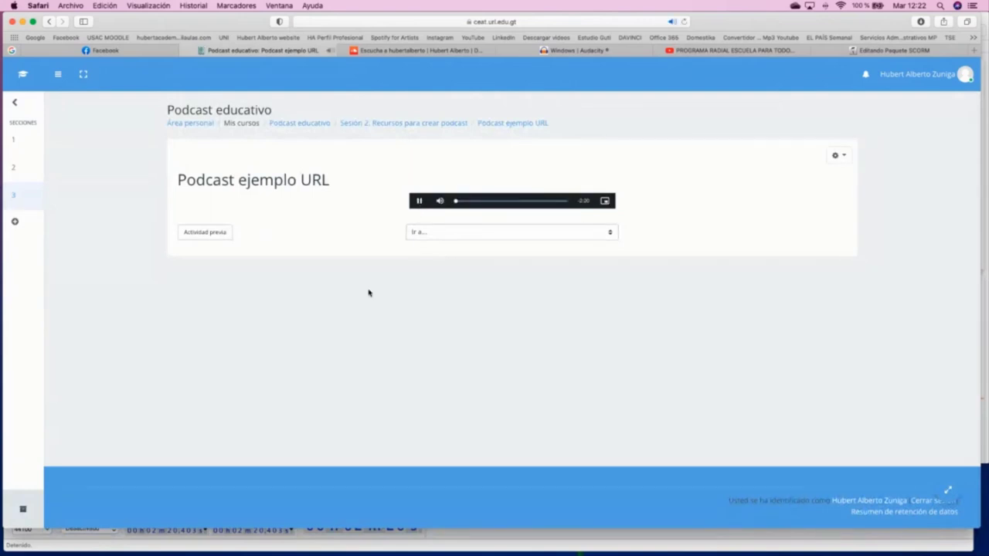
click(420, 201)
- Switch to Audacity and export the project to Escritorio as "POdcast 4.wav" in WAV (Microsoft), Signed 16-bit PCM, keeping the existing metadata
key(super+Tab)
key(super+Tab)
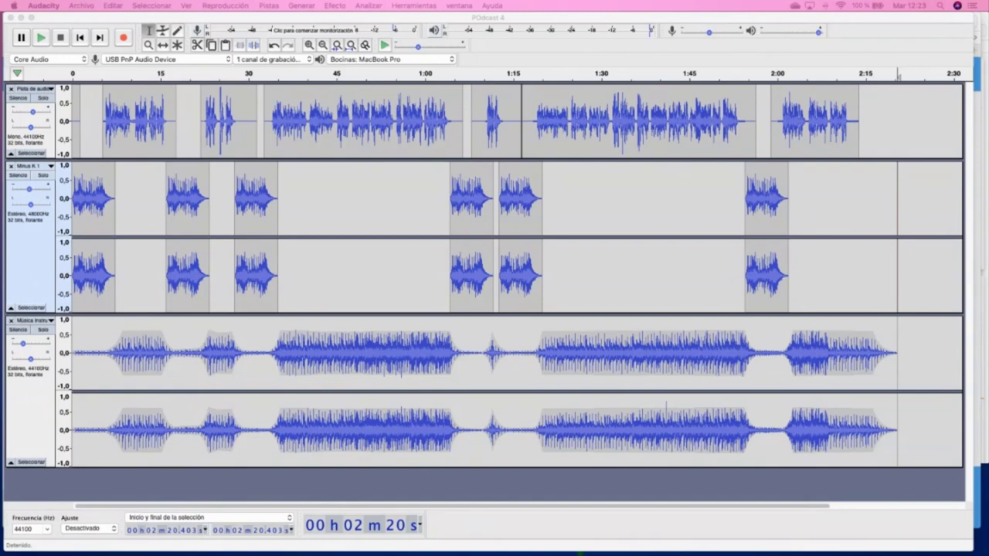
click(81, 5)
mouse_move(97, 80)
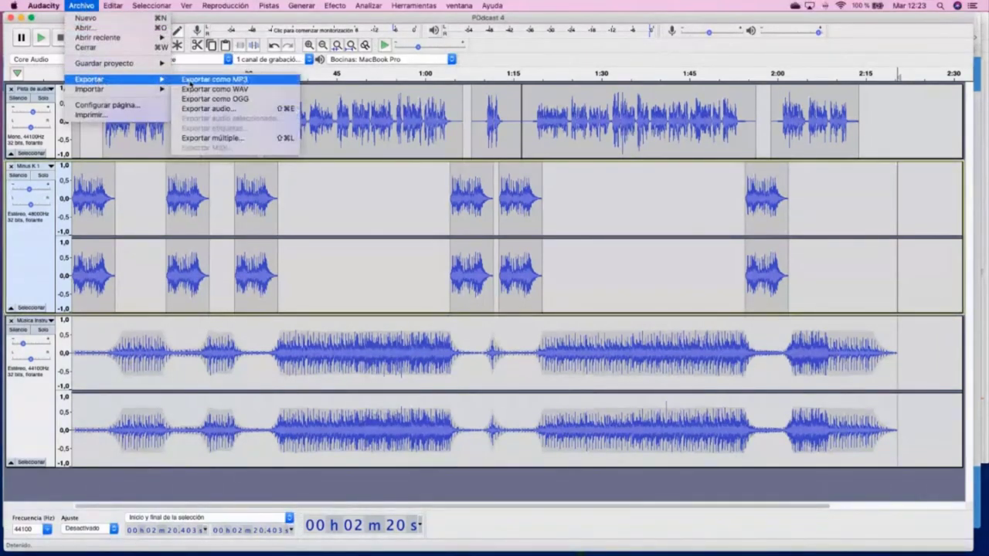
click(230, 90)
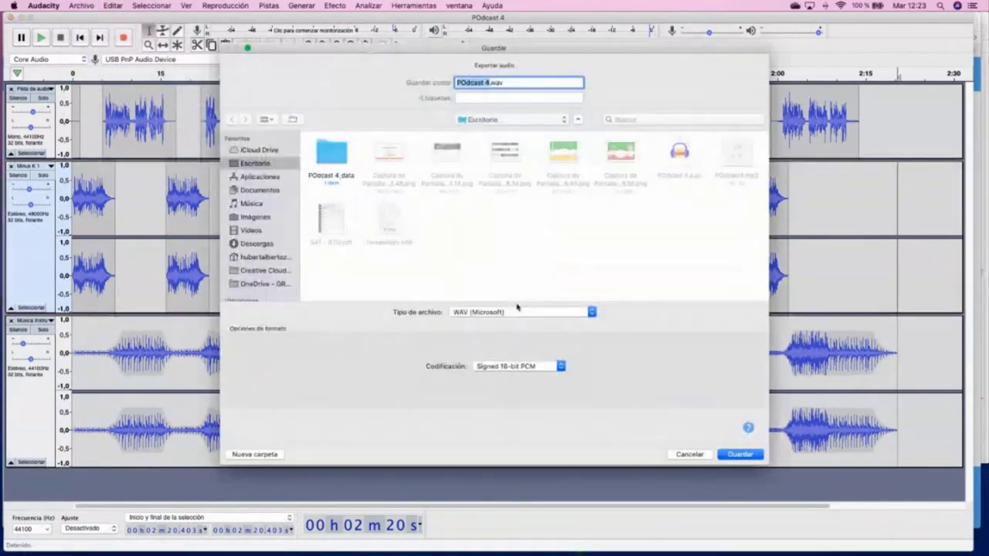
click(496, 312)
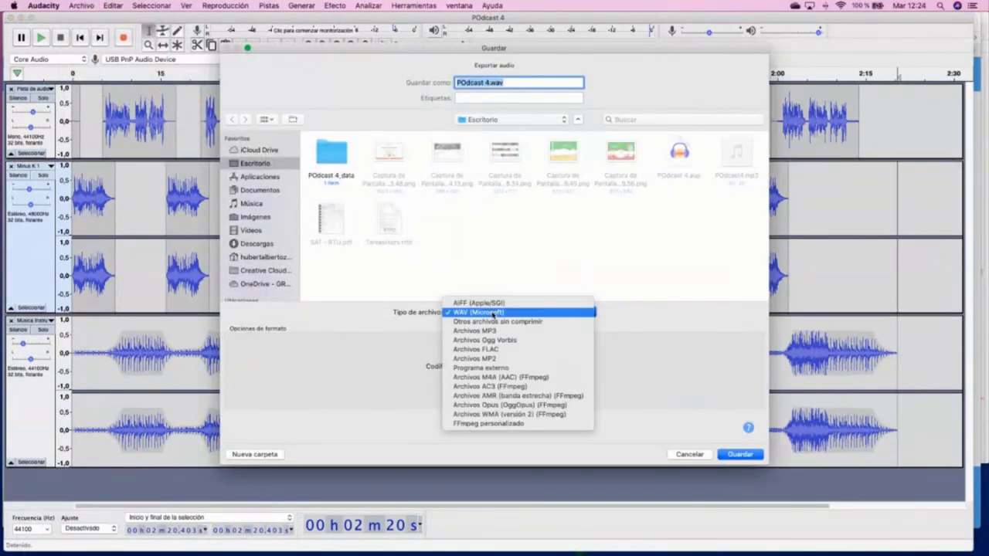
click(493, 312)
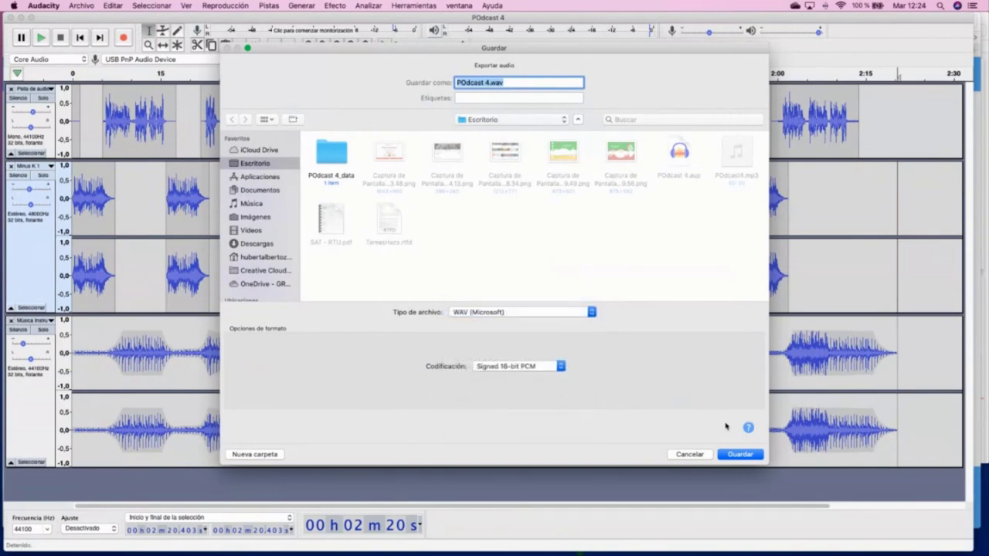
click(739, 455)
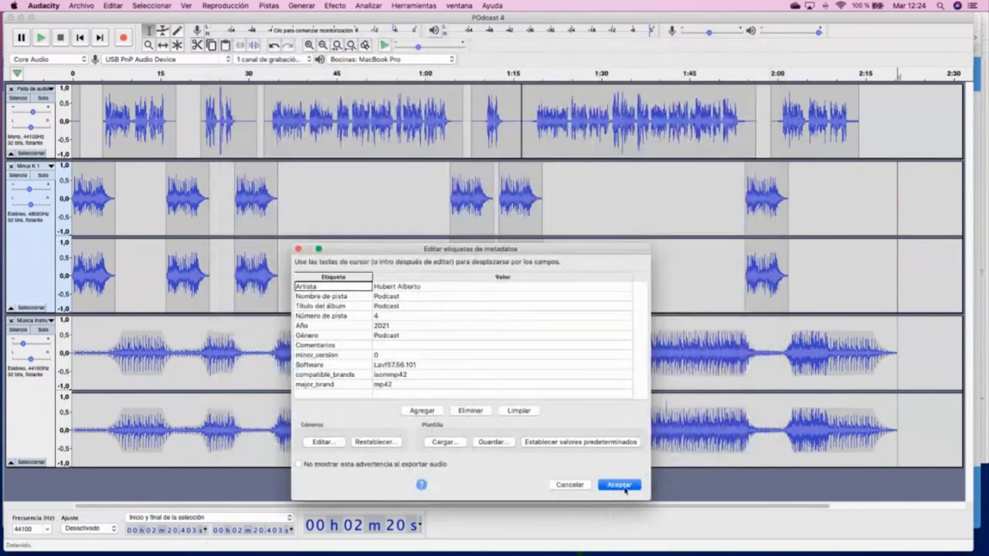
click(618, 484)
- Switch to Finder, locate the exported "POdcast 4.wav" in the Escritorio folder, and close the folder window
key(super+Tab)
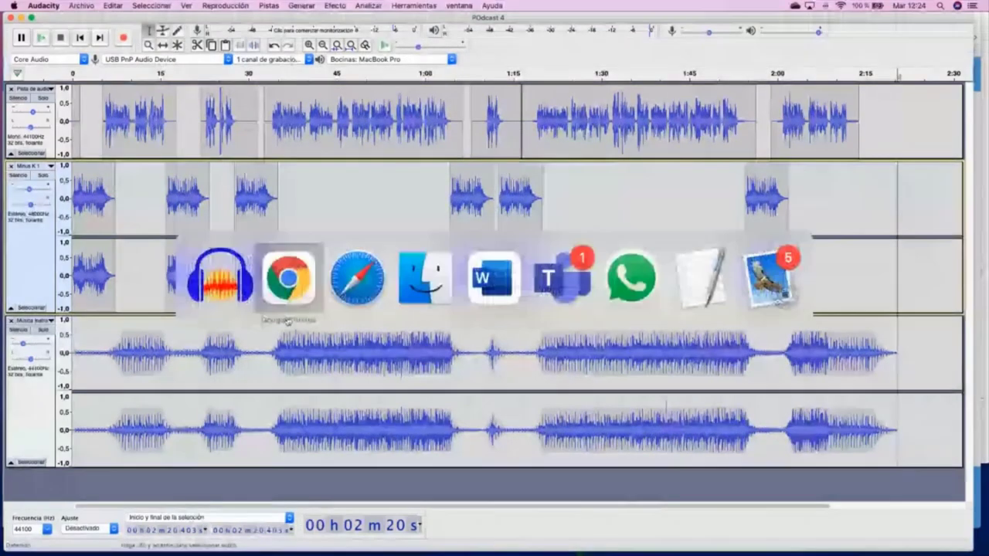
key(super+Tab)
key(super+Tab)
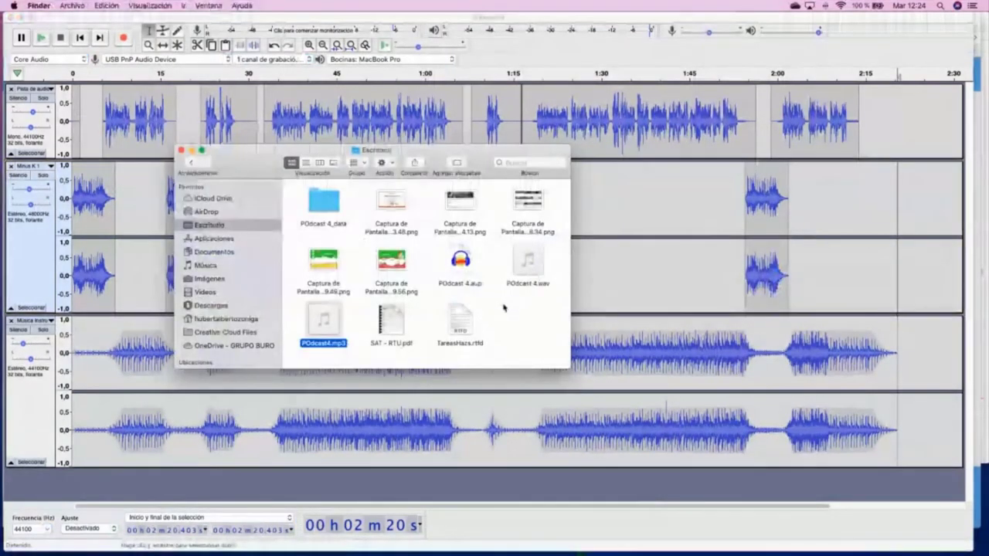
click(541, 284)
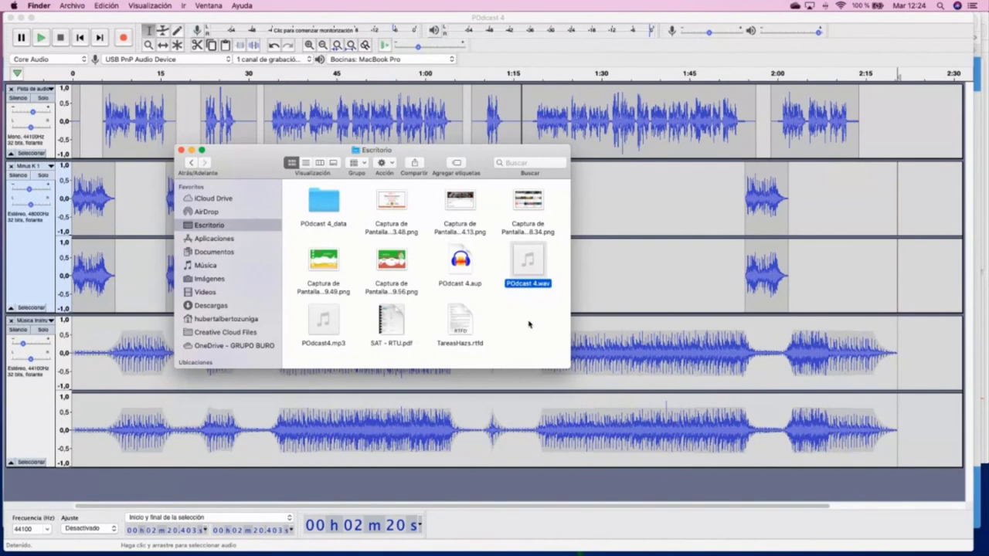
click(181, 150)
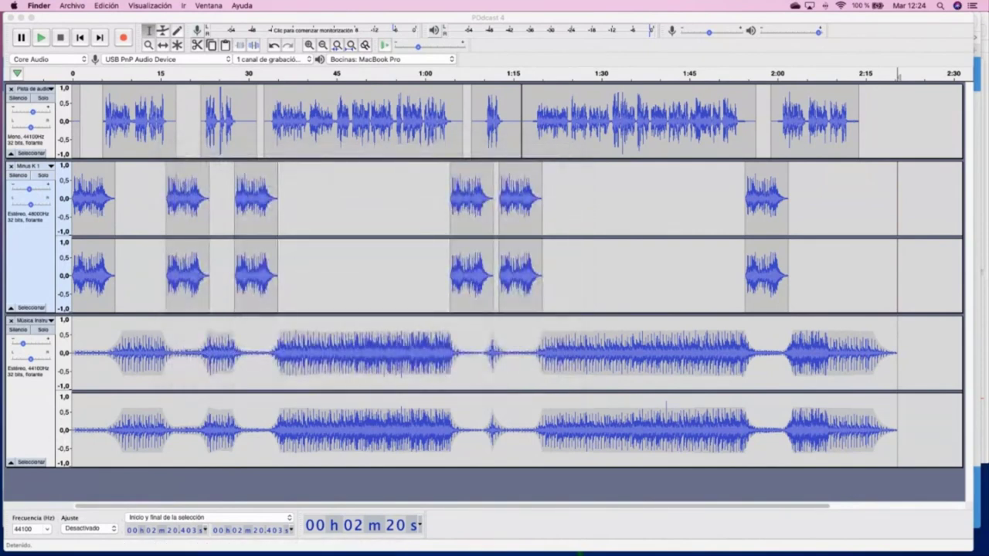